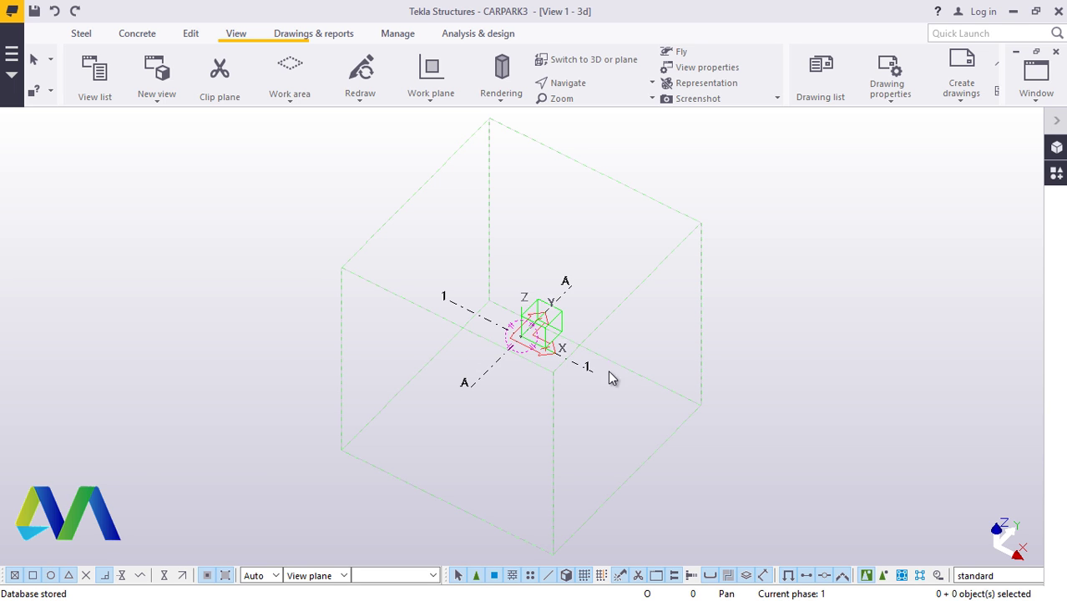
Set the grid's Y coordinates to 6*3000.00 and its Z coordinates to 0.00 3000.00
scroll(559, 316, up, 5)
scroll(468, 388, up, 5)
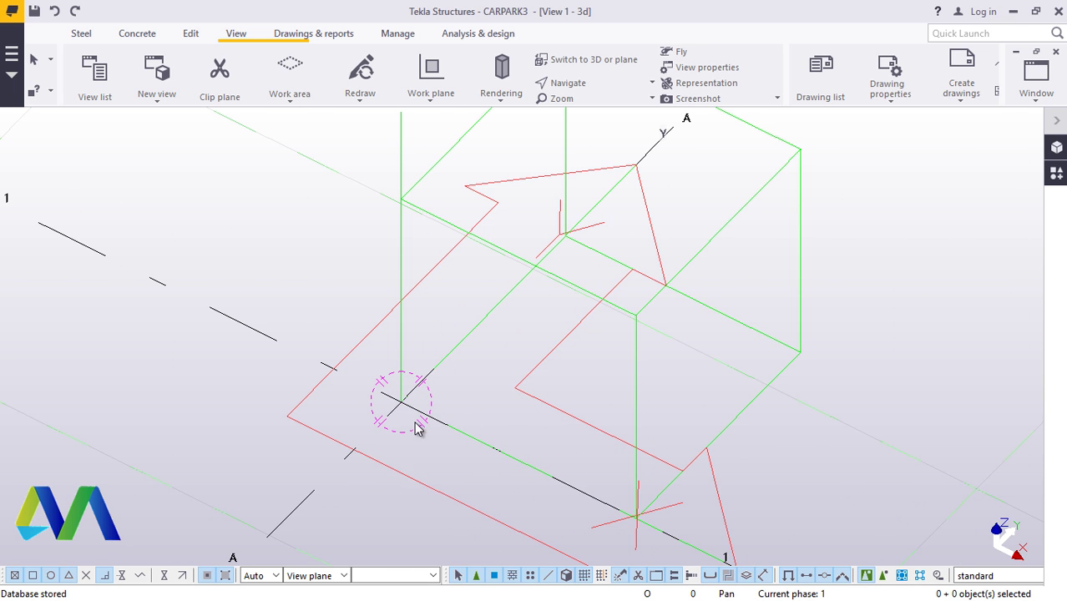
double_click(346, 471)
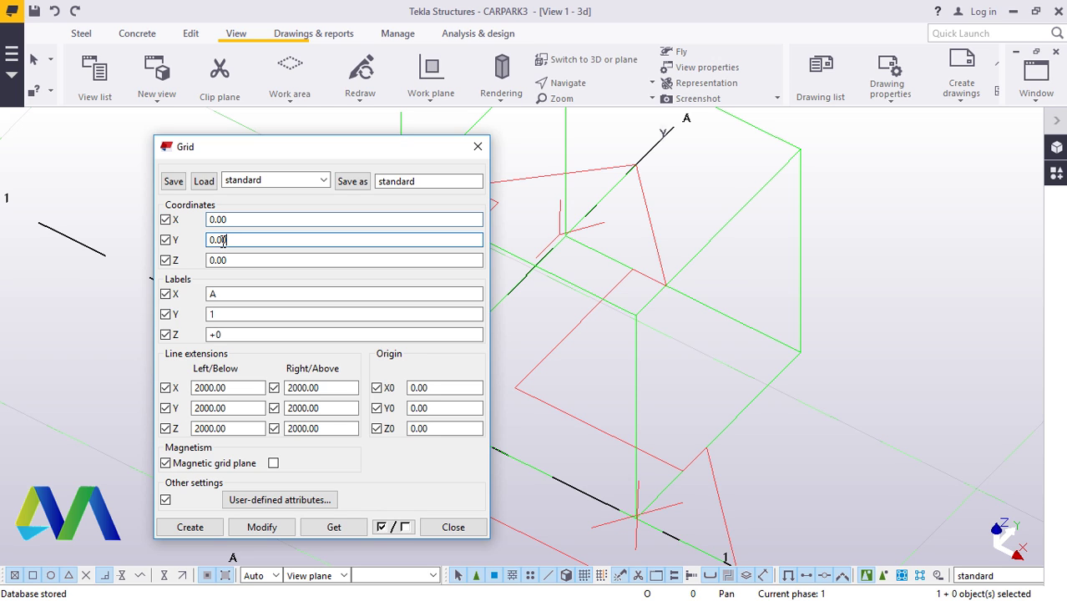
drag(238, 241, 211, 242)
text(6')
text(3000)
click(241, 261)
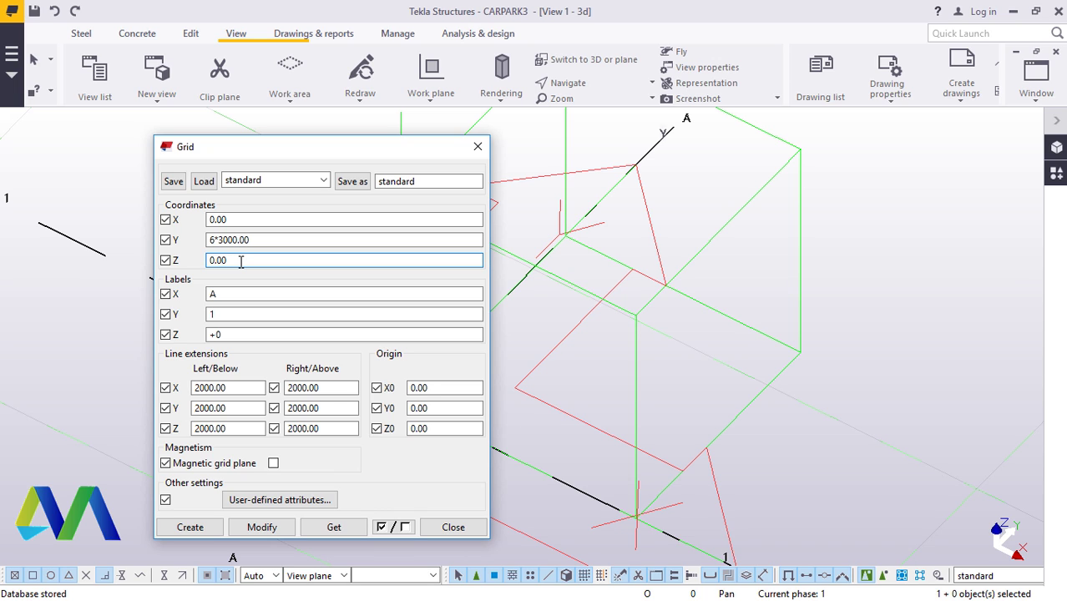
text(3000)
Set the grid's Y labels to 1 2 3 4 5 6
click(238, 312)
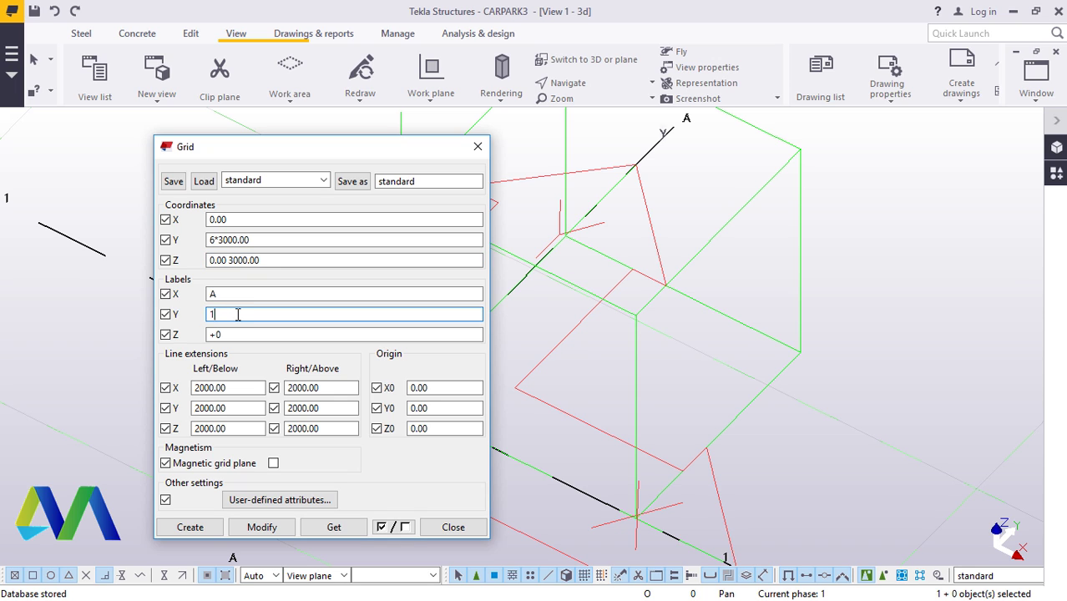
text(2 3 4)
text(5 6)
click(262, 332)
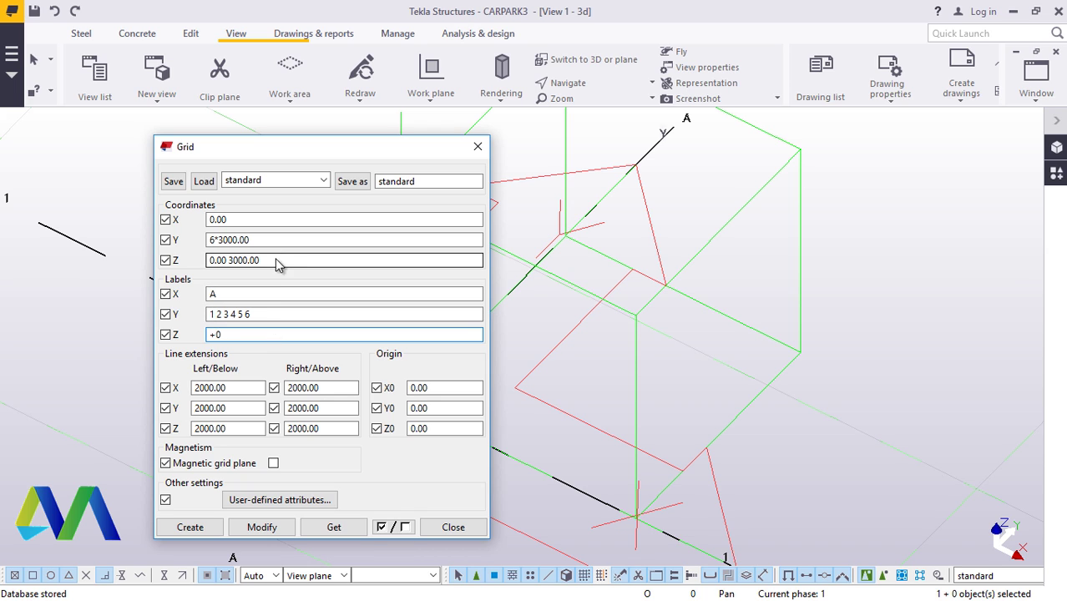
click(236, 295)
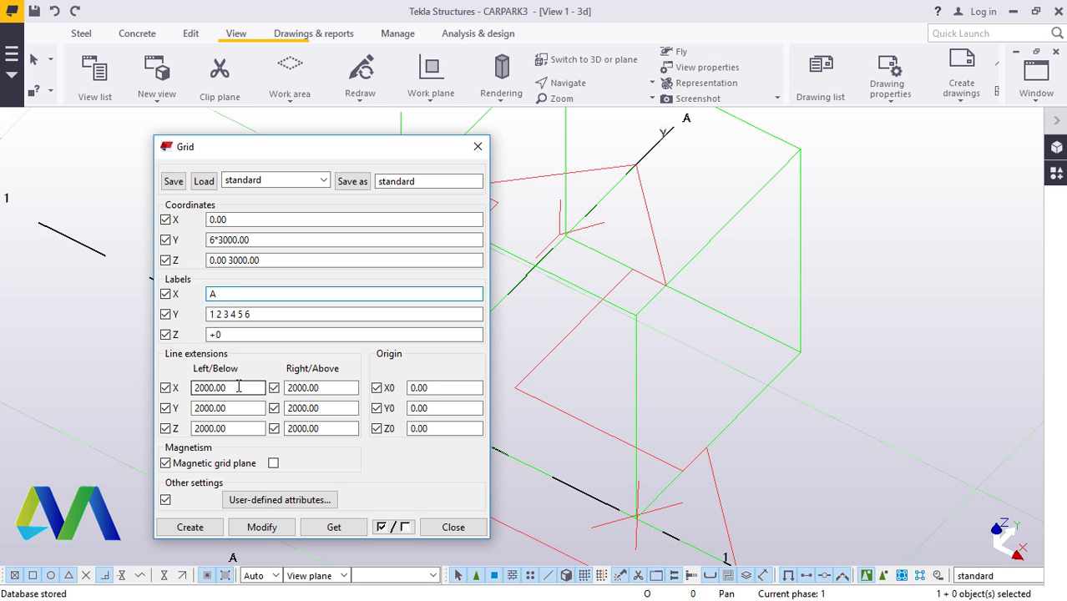
Set the X, Y and Z line extensions to 4000 at both ends and modify the grid, accepting the coordinate change
drag(230, 387, 195, 389)
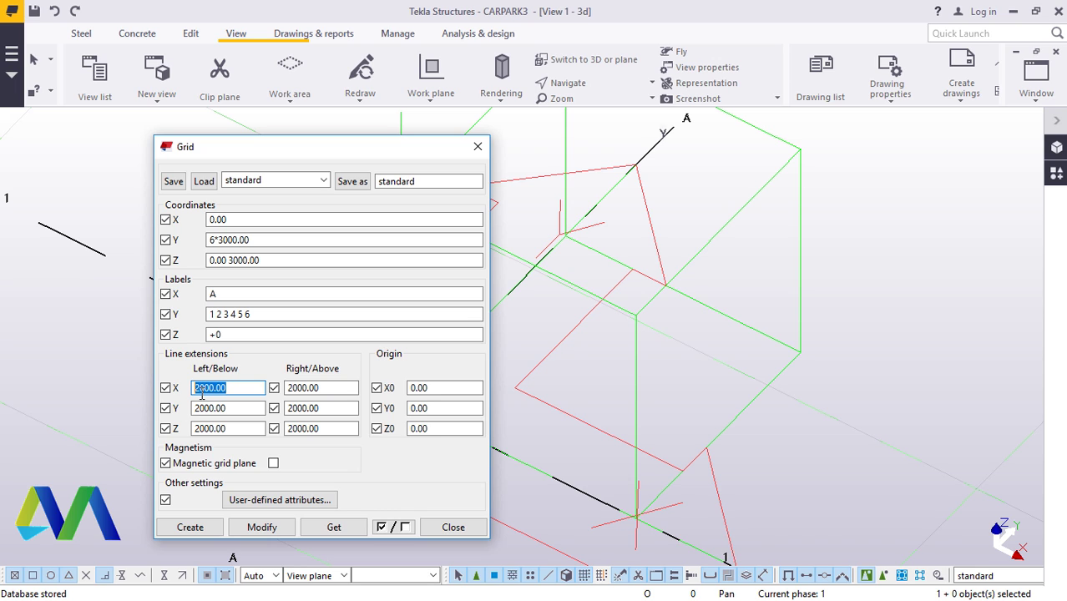
text(4000)
drag(251, 408, 195, 409)
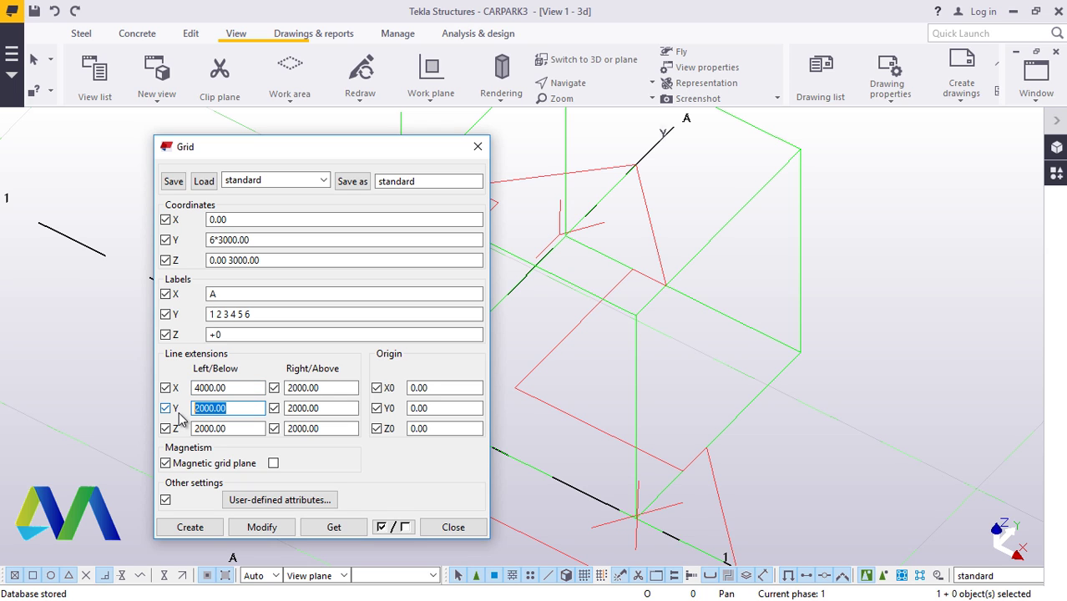
text(4000)
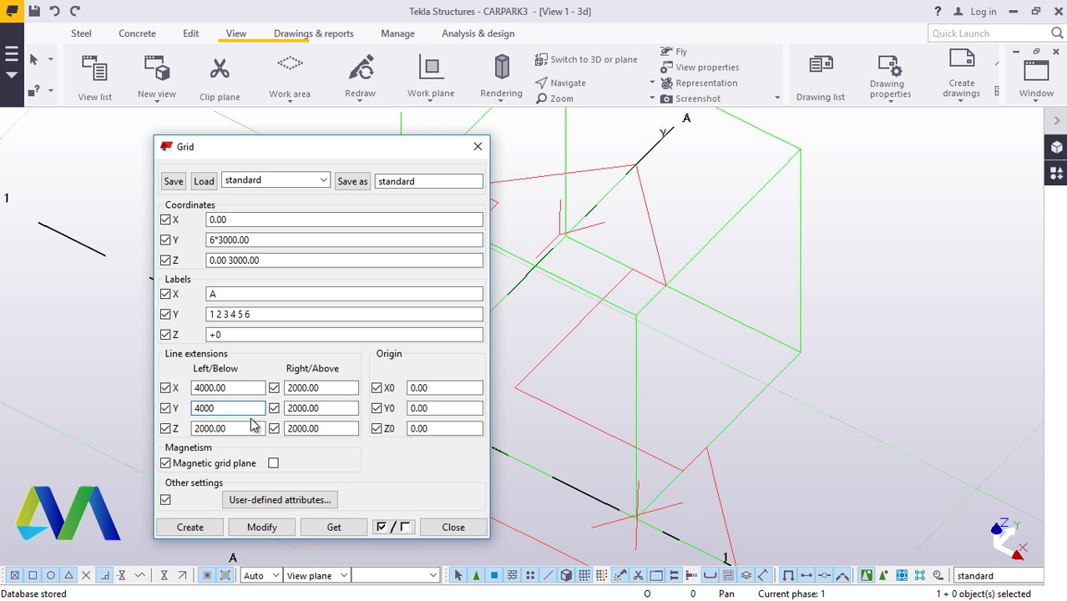
drag(338, 388, 286, 389)
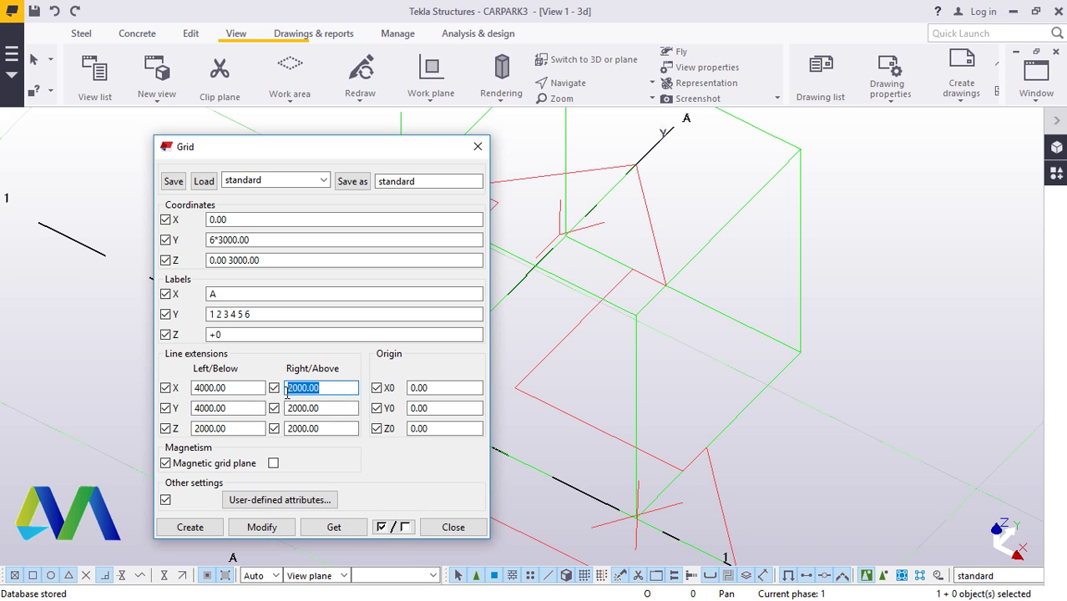
text(4000)
drag(338, 408, 287, 408)
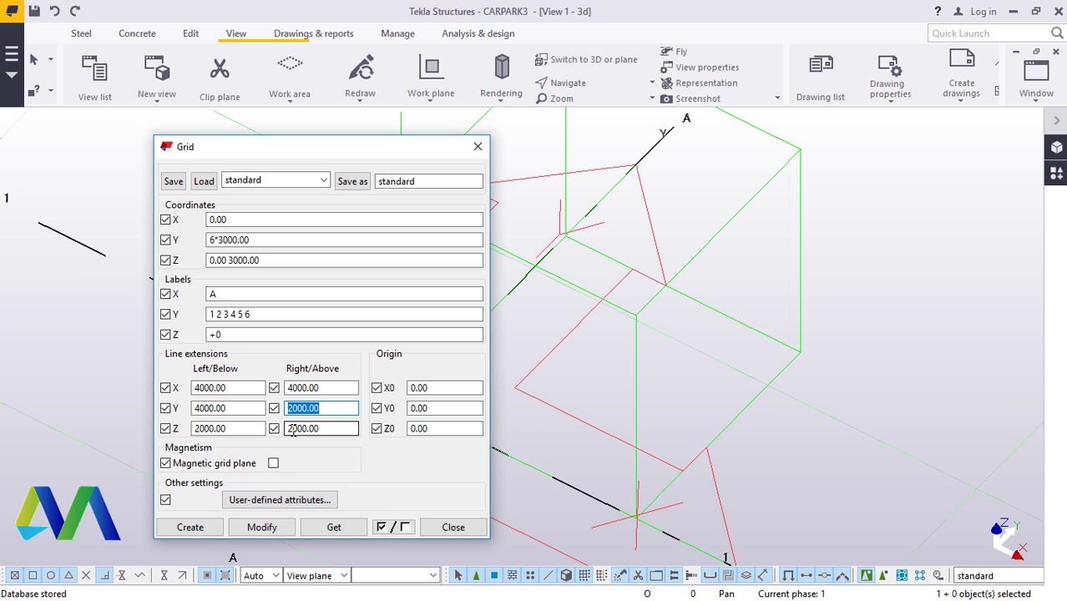
text(4000)
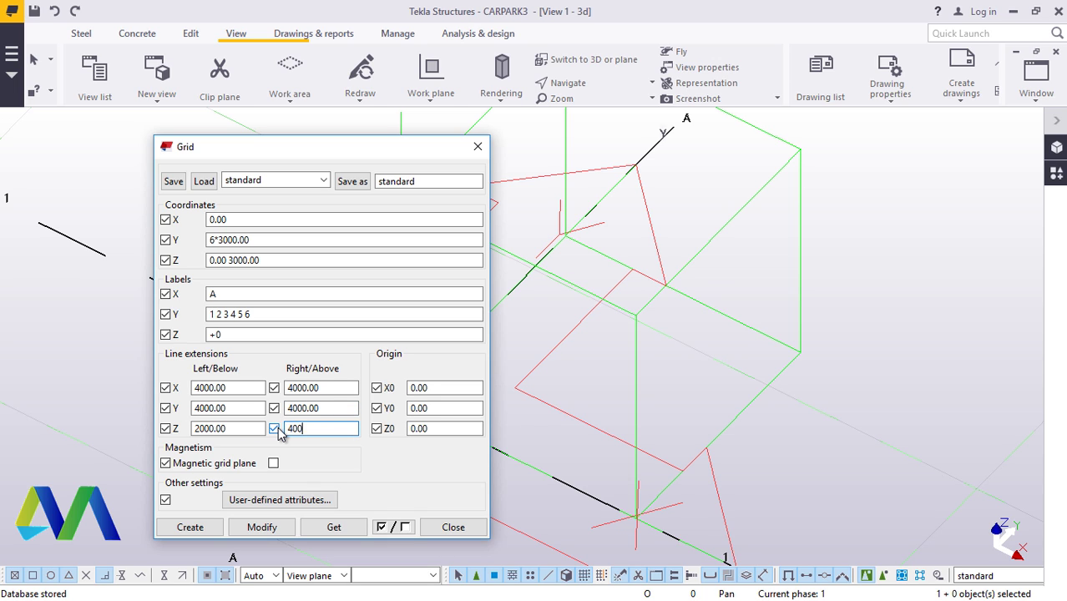
drag(233, 428, 194, 428)
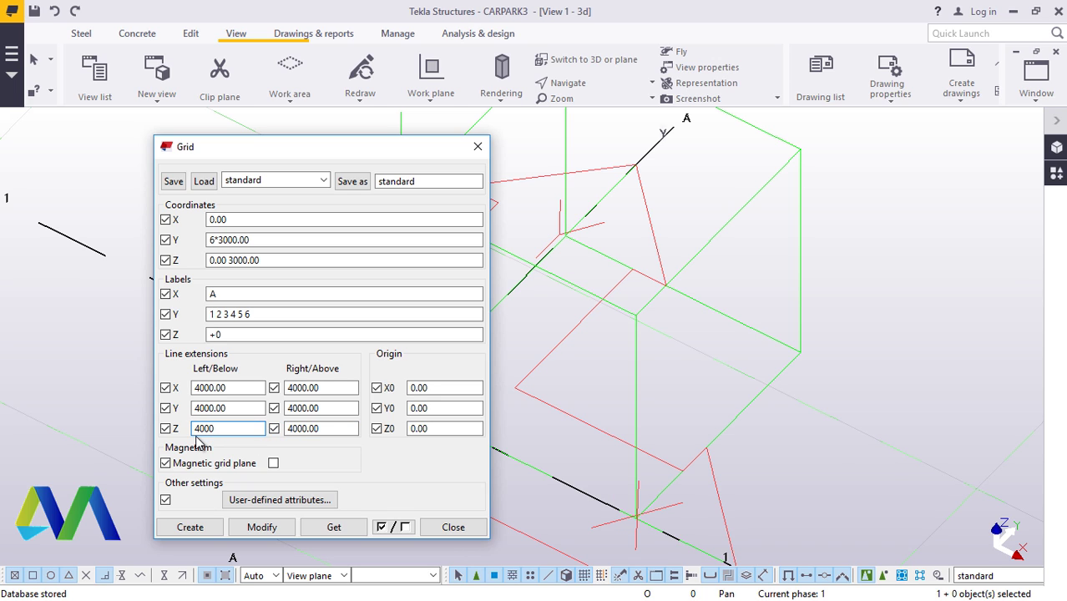
click(262, 527)
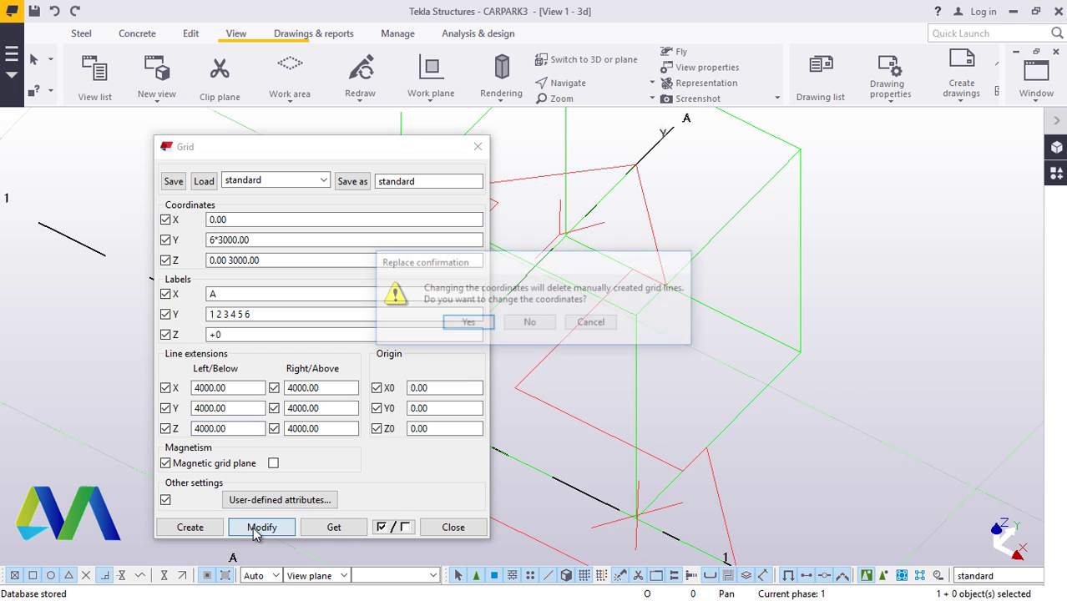
click(468, 323)
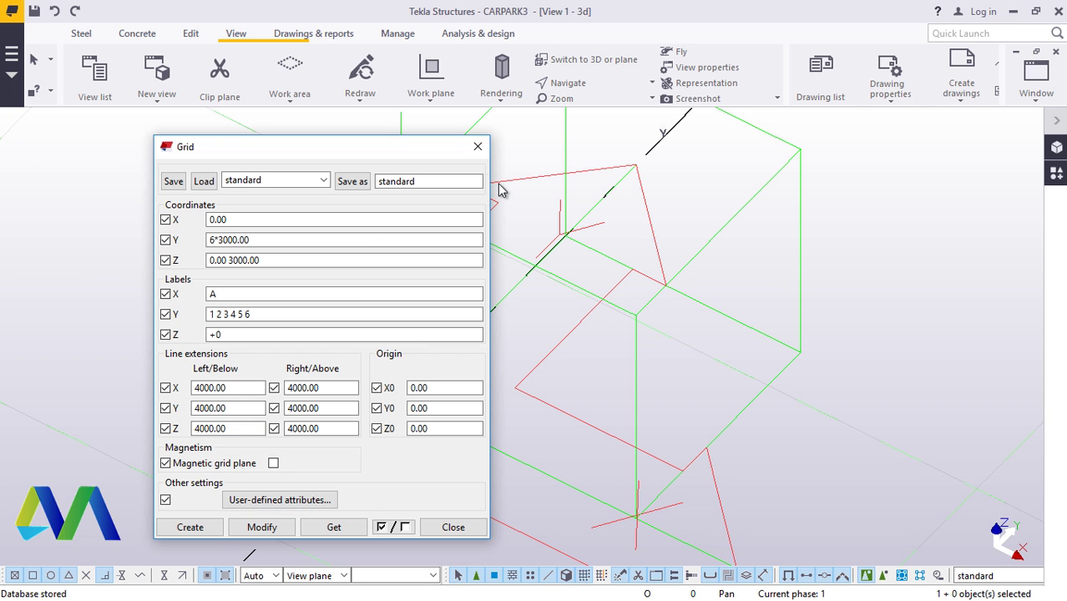
click(478, 147)
Fit the work area of the 3D view to the enlarged grid
scroll(397, 401, down, 3)
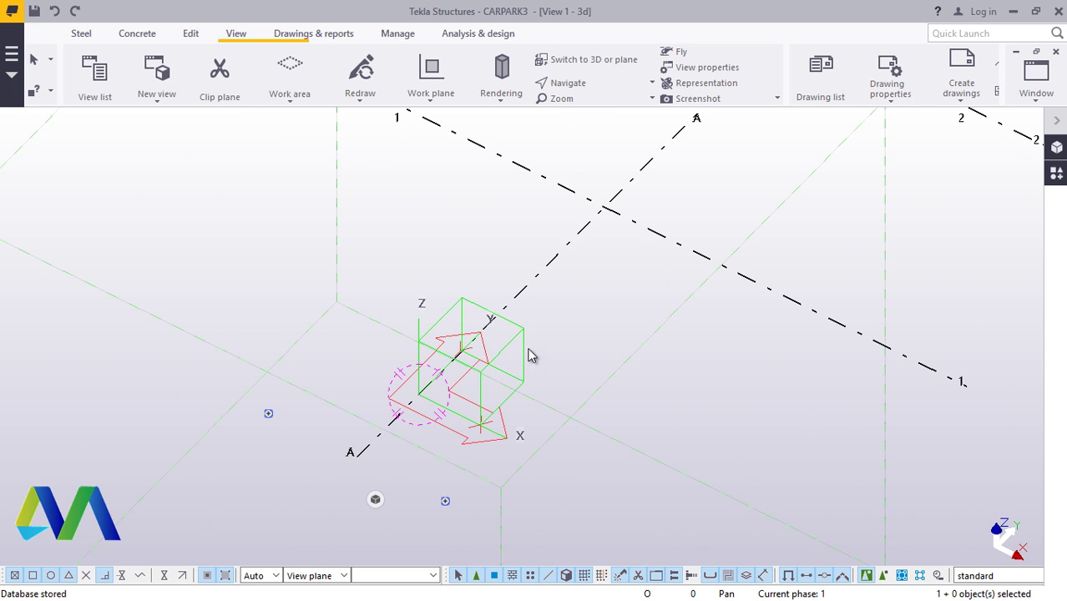
scroll(455, 359, down, 3)
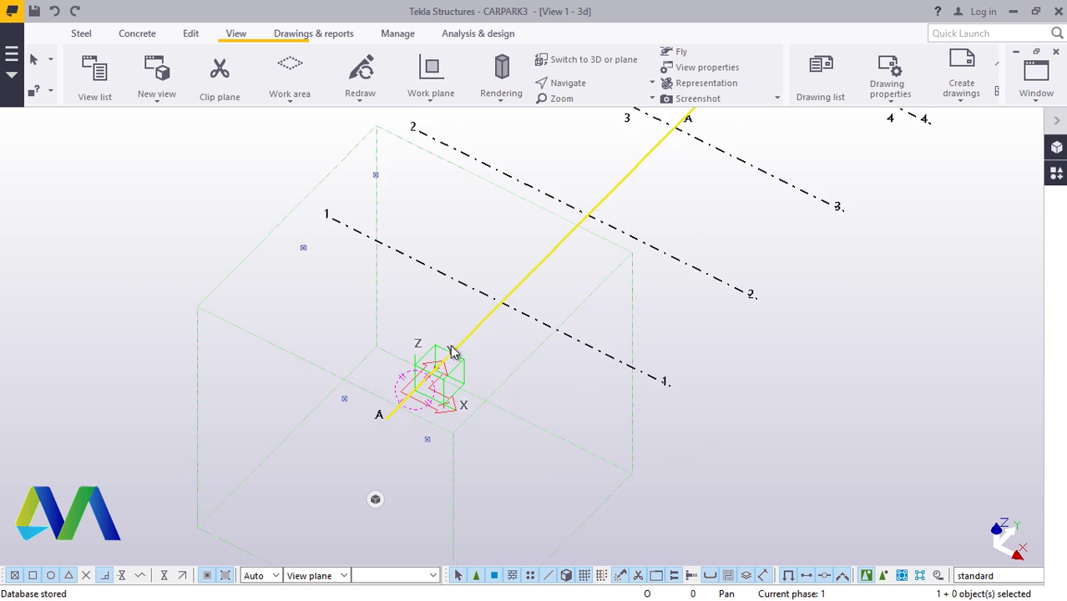
right_click(380, 192)
click(502, 266)
scroll(472, 426, up, 5)
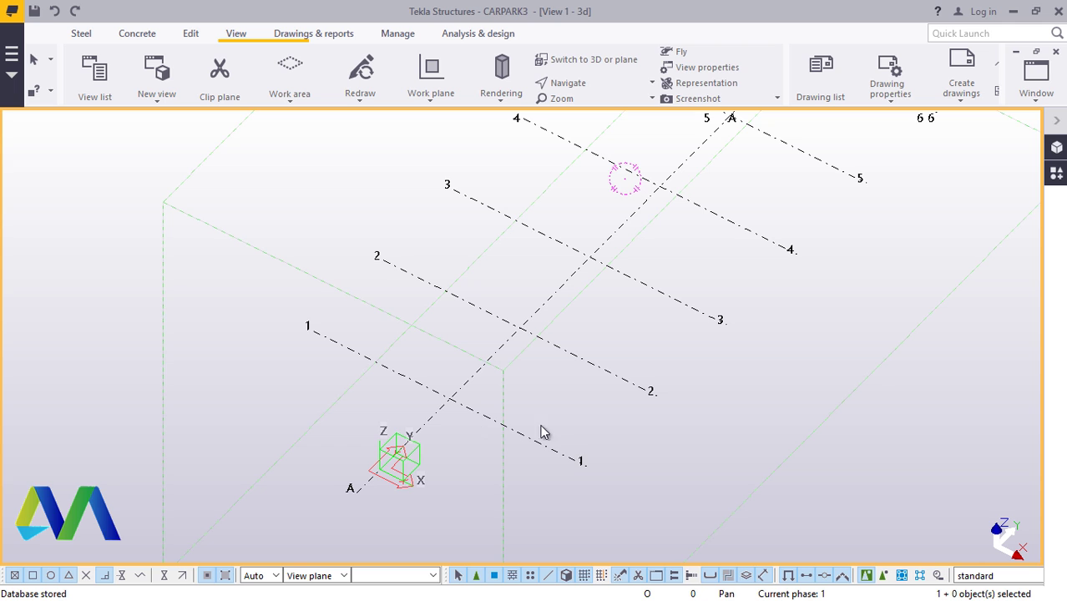
Create views along all grid lines in the XY, ZY and XZ planes with the standard settings
double_click(563, 465)
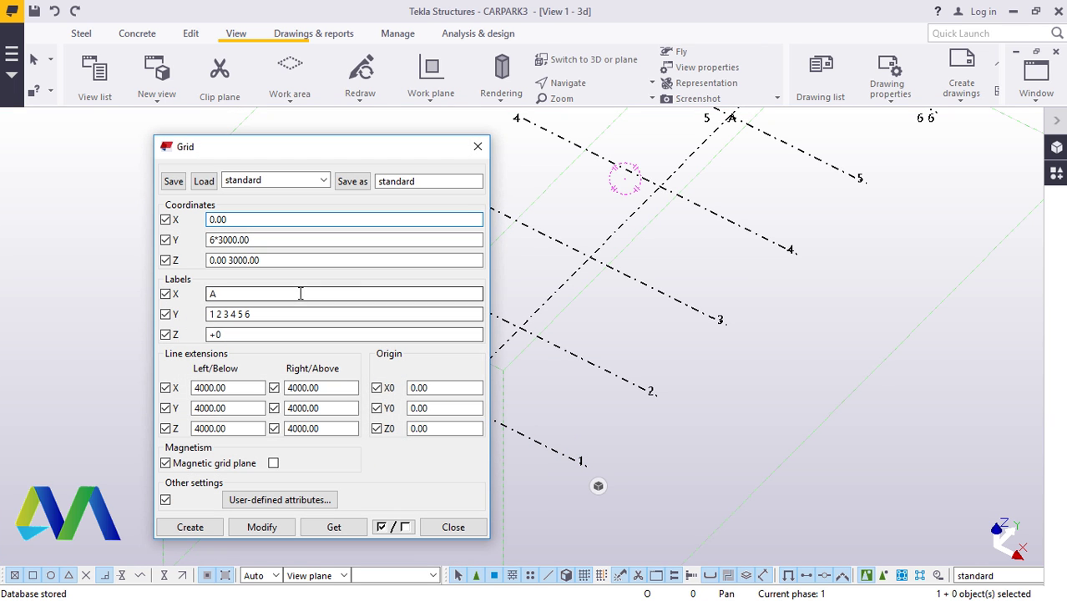
click(475, 148)
right_click(586, 373)
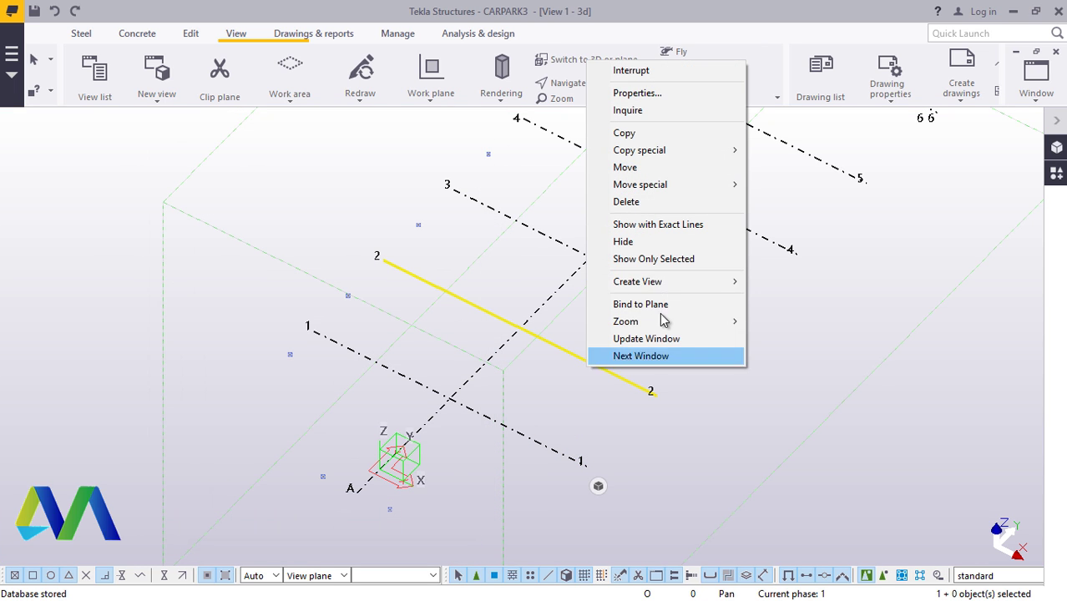
mouse_move(672, 283)
click(783, 304)
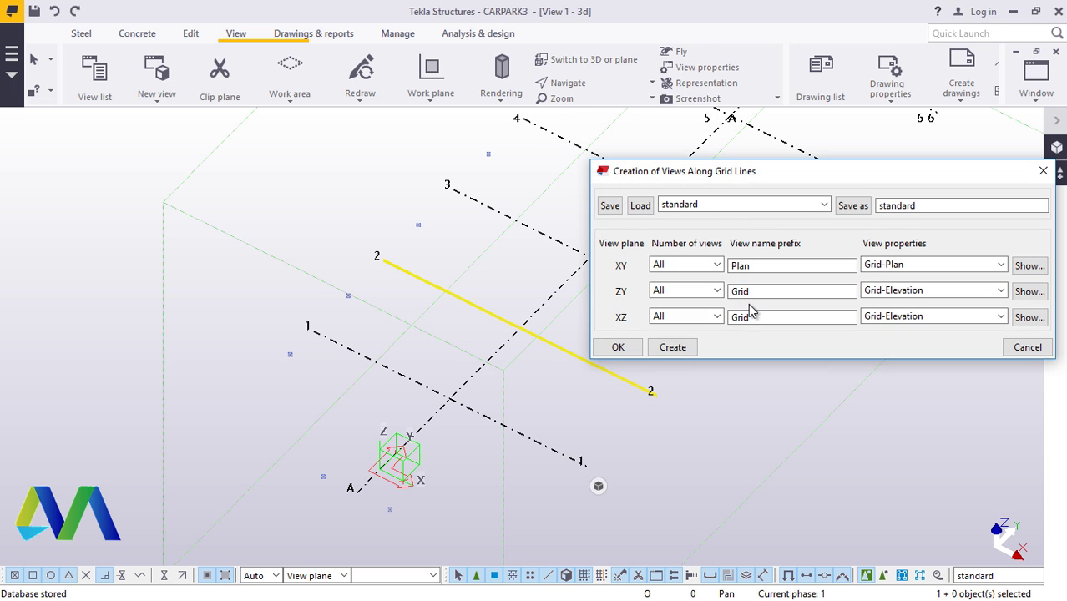
click(693, 345)
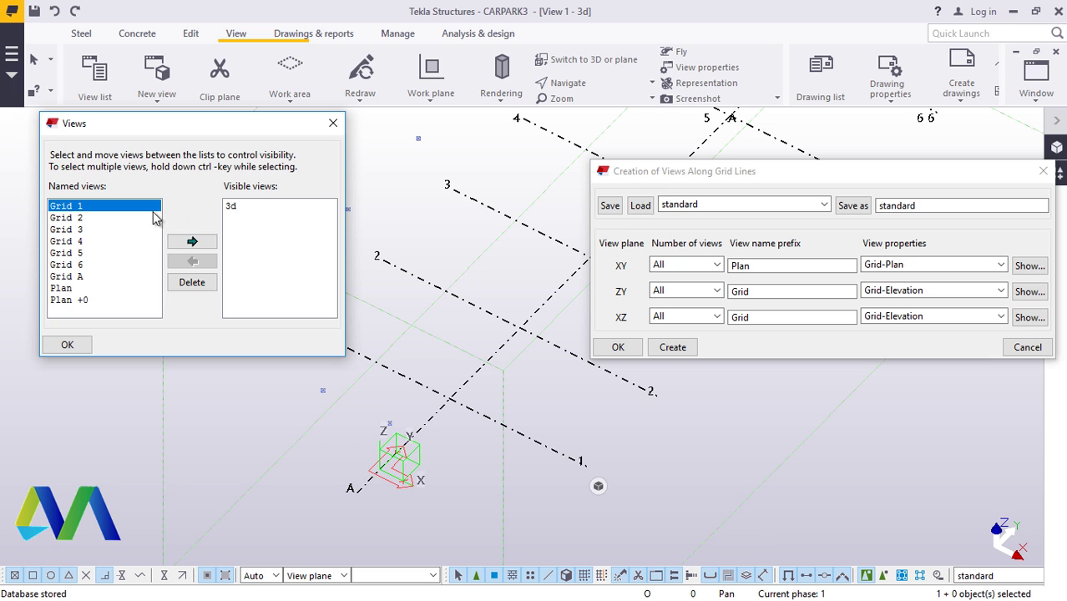
Make the named views Grid 1, Grid A and Grid 4 visible and finish the grid view creation
click(194, 242)
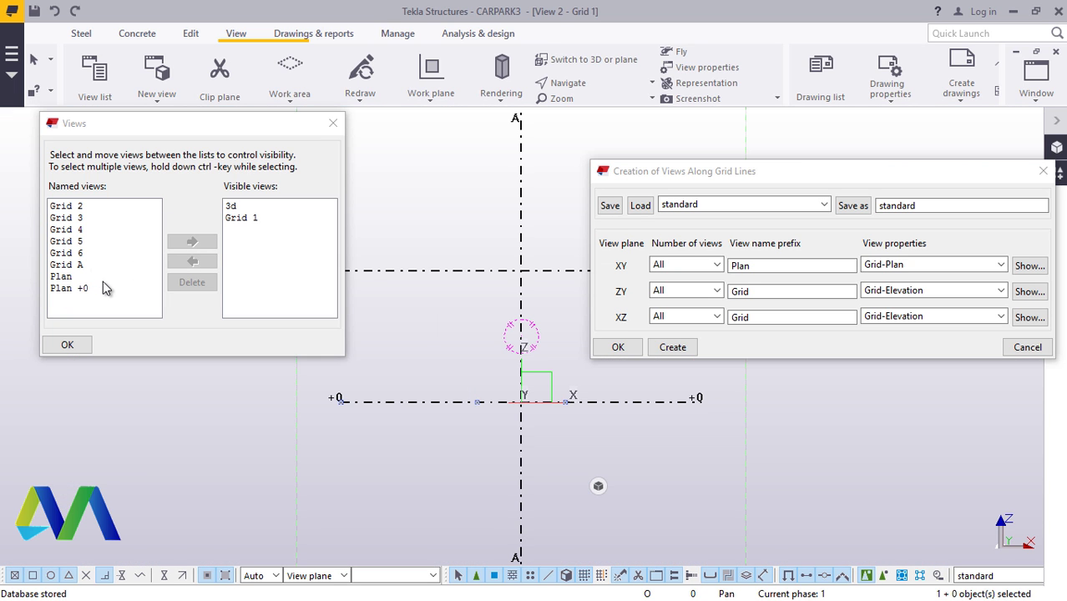
click(67, 264)
click(192, 241)
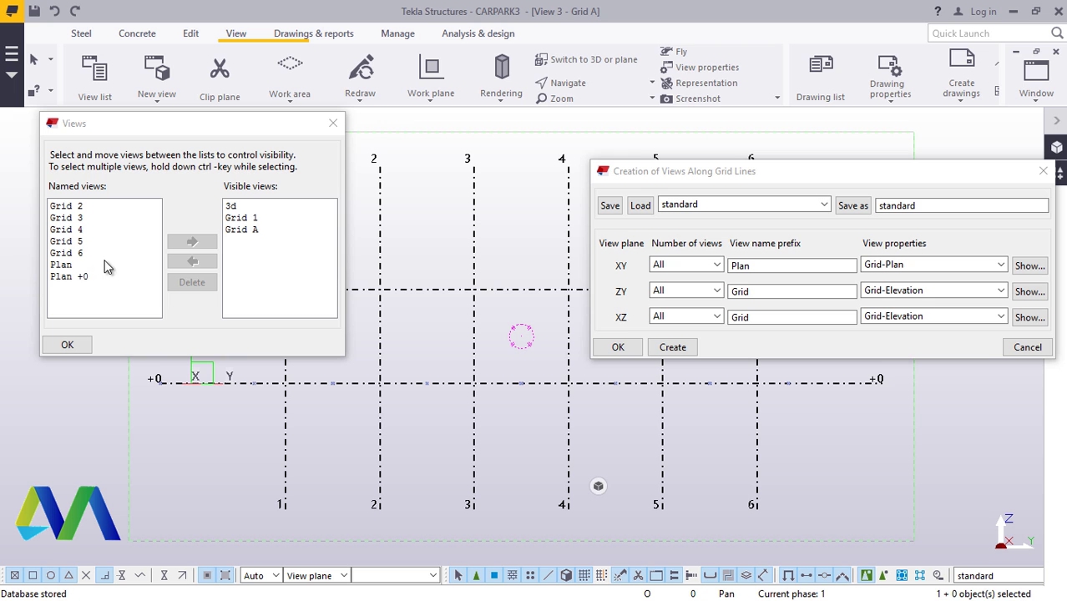
click(80, 233)
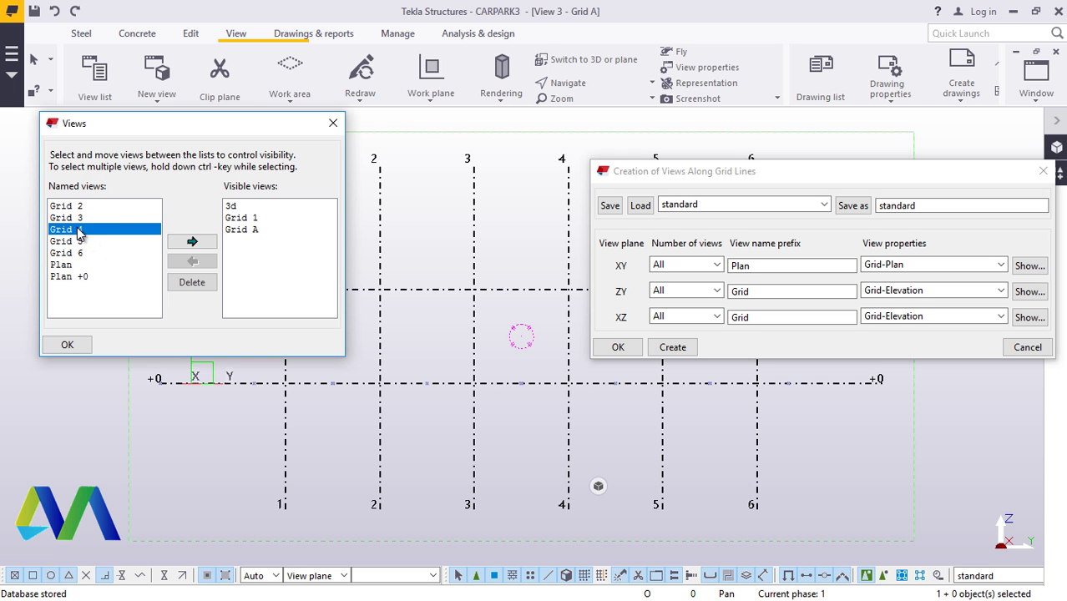
click(192, 241)
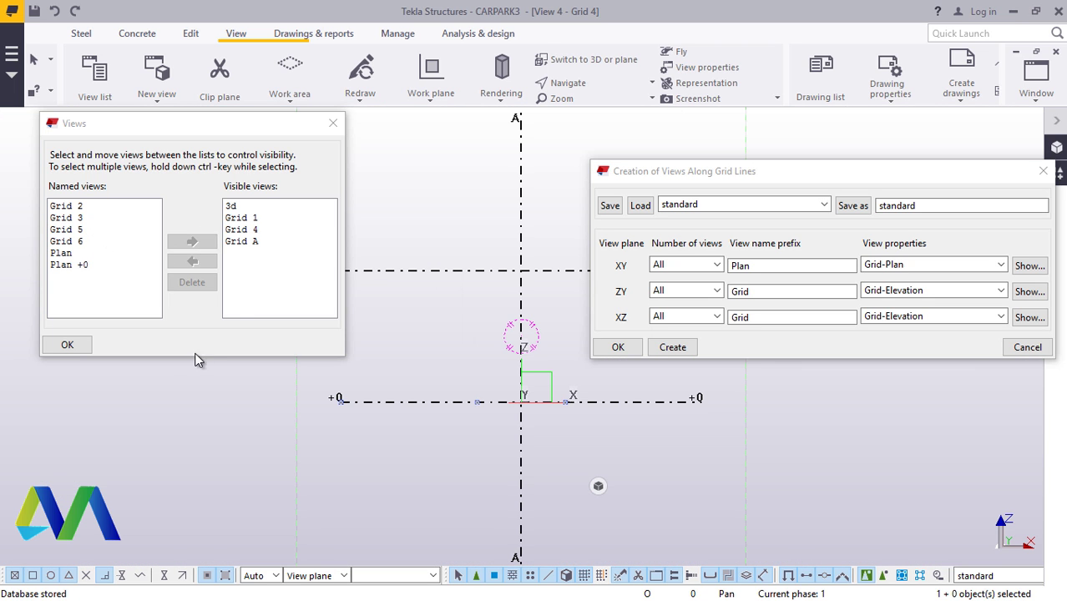
click(67, 345)
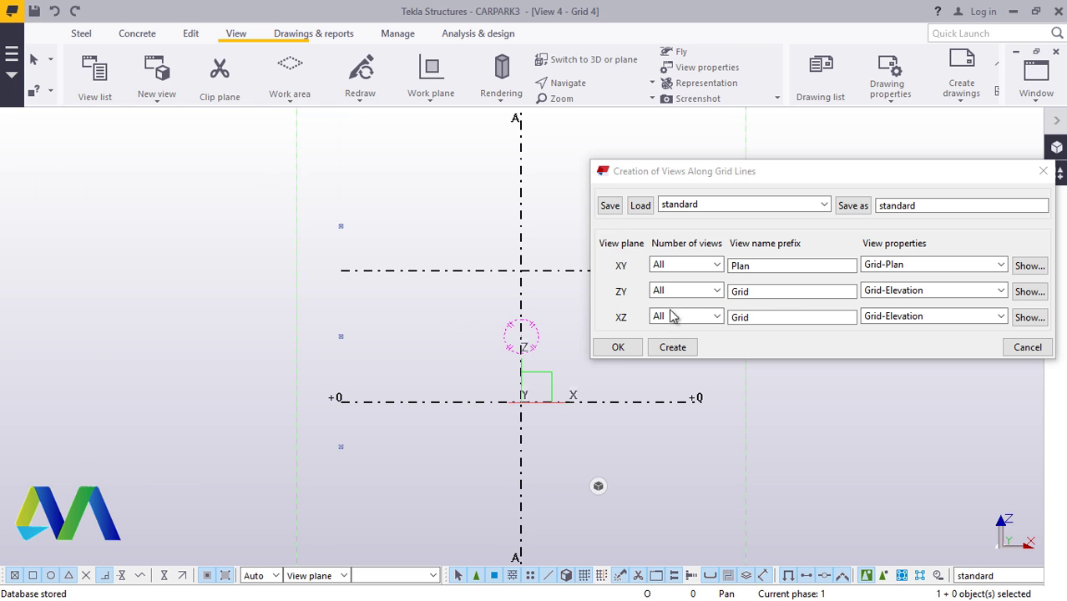
click(617, 349)
Switch to the open view View 1 - 3d
click(1035, 90)
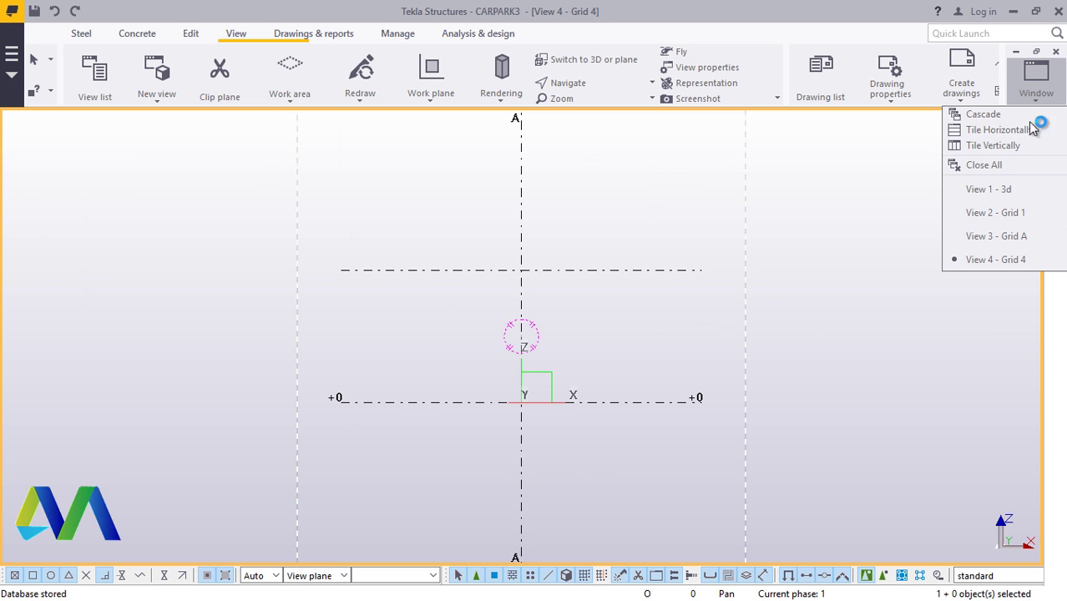
click(989, 187)
scroll(456, 396, up, 3)
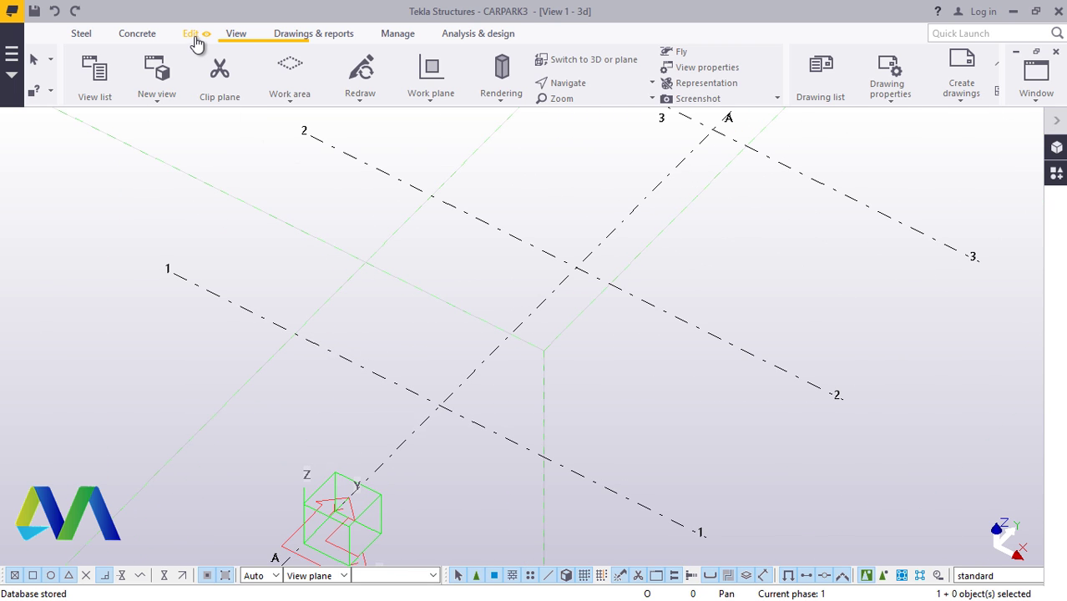
Place a steel column at the intersection of grid lines A and 1
click(81, 35)
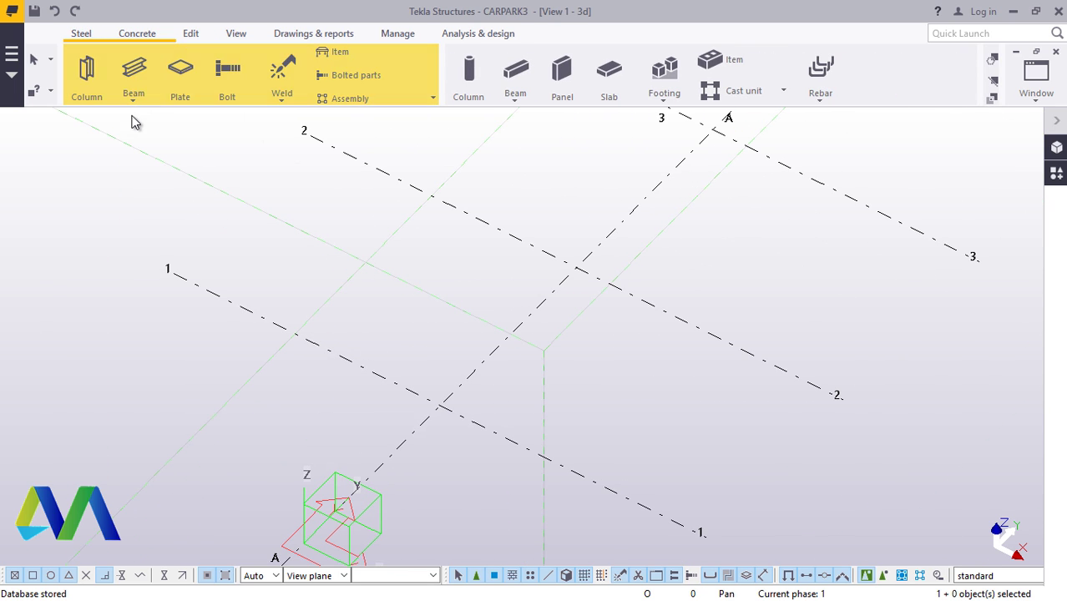
click(94, 96)
click(440, 390)
right_click(383, 271)
click(417, 281)
Change the profile of the column at grid intersection A-1 to CHS219.1*5.0
double_click(454, 255)
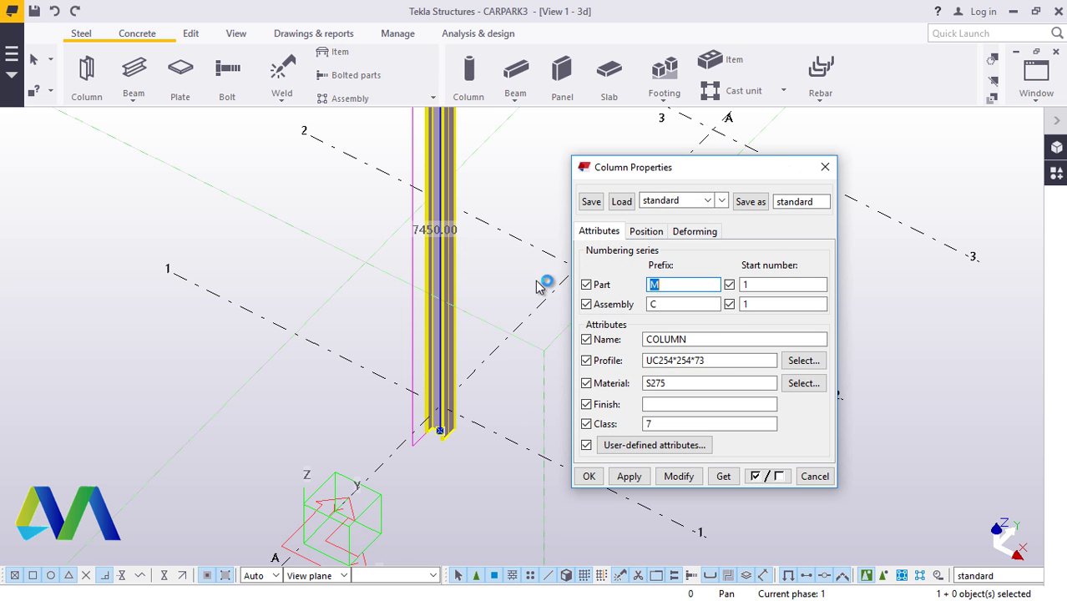
click(804, 362)
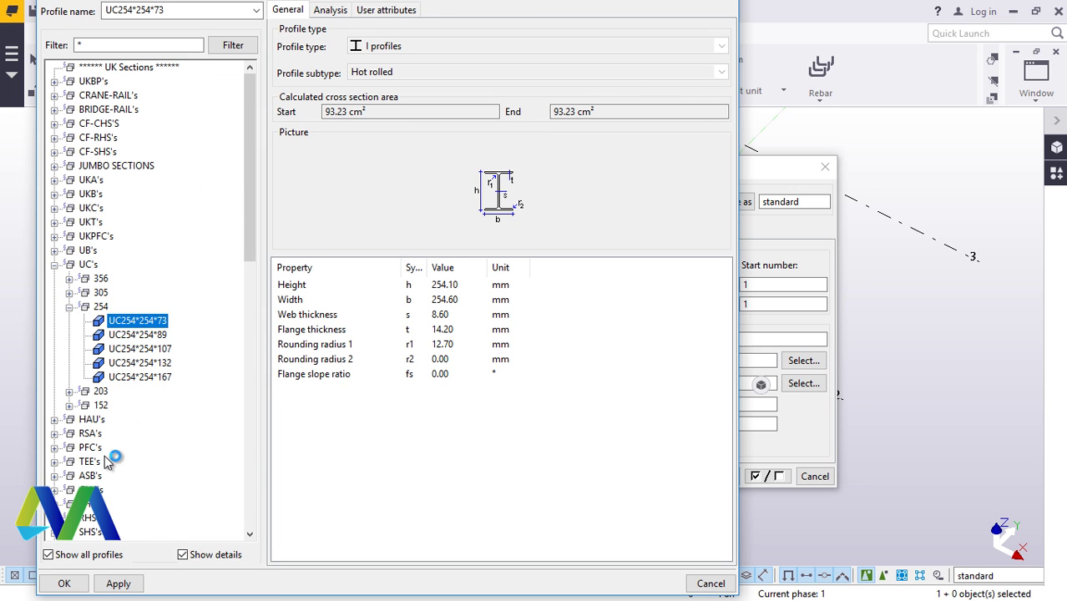
scroll(117, 483, down, 1)
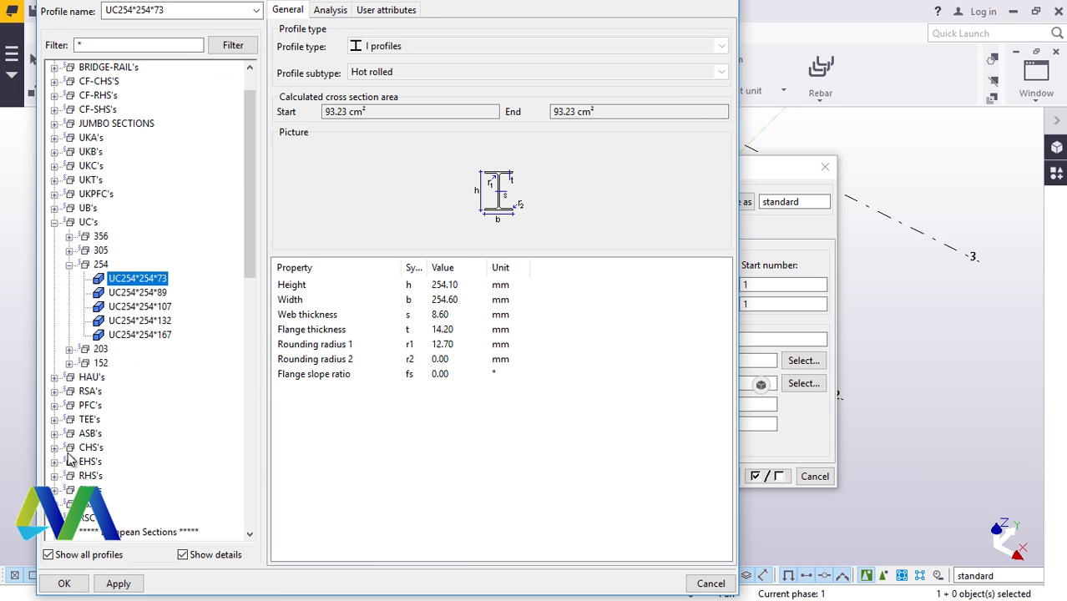
click(55, 448)
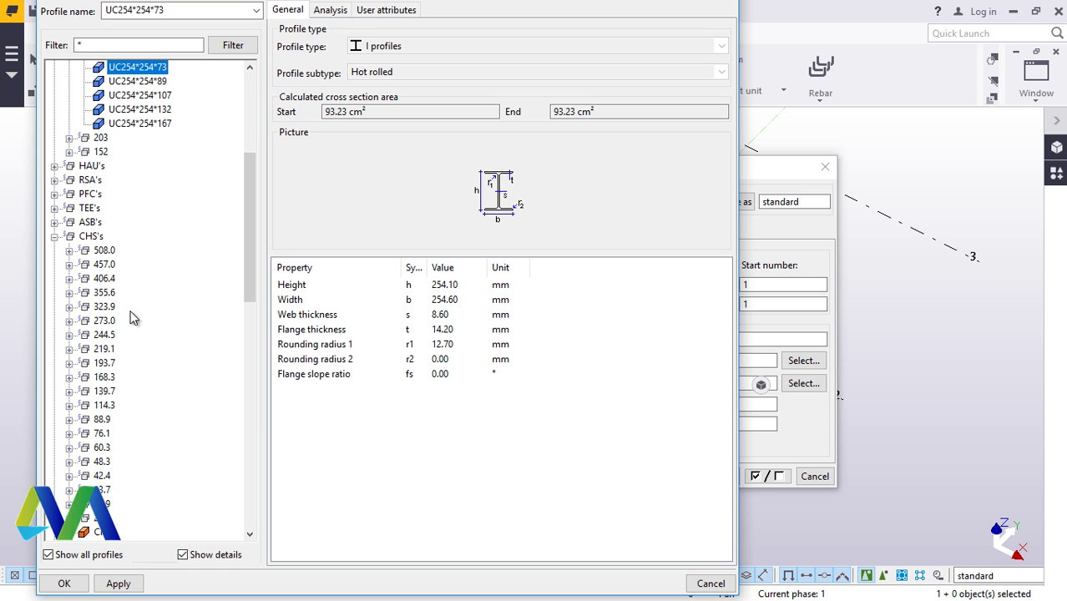
click(69, 349)
click(143, 364)
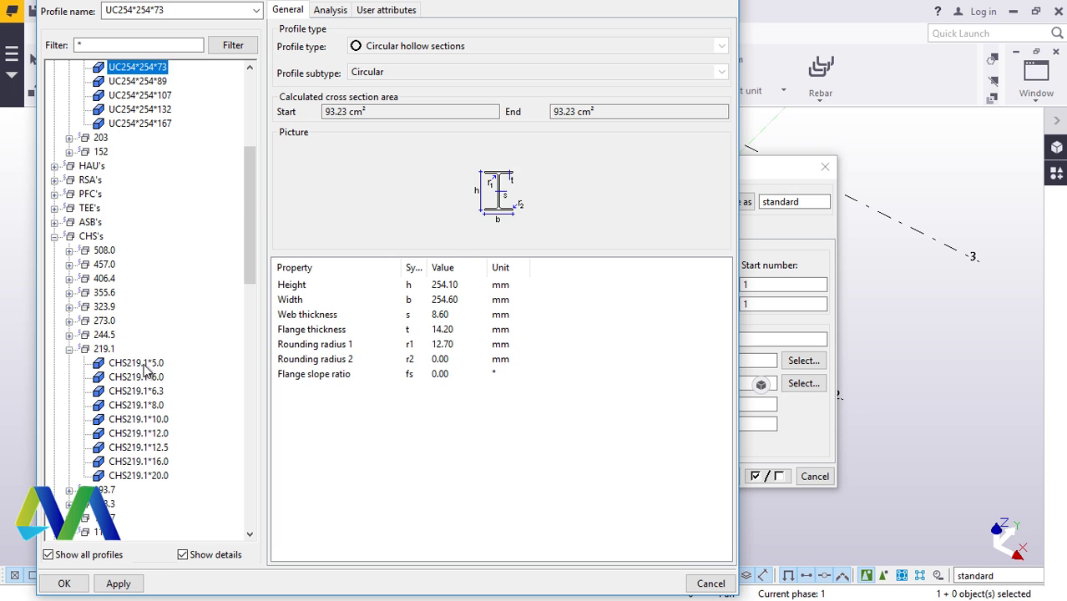
click(117, 584)
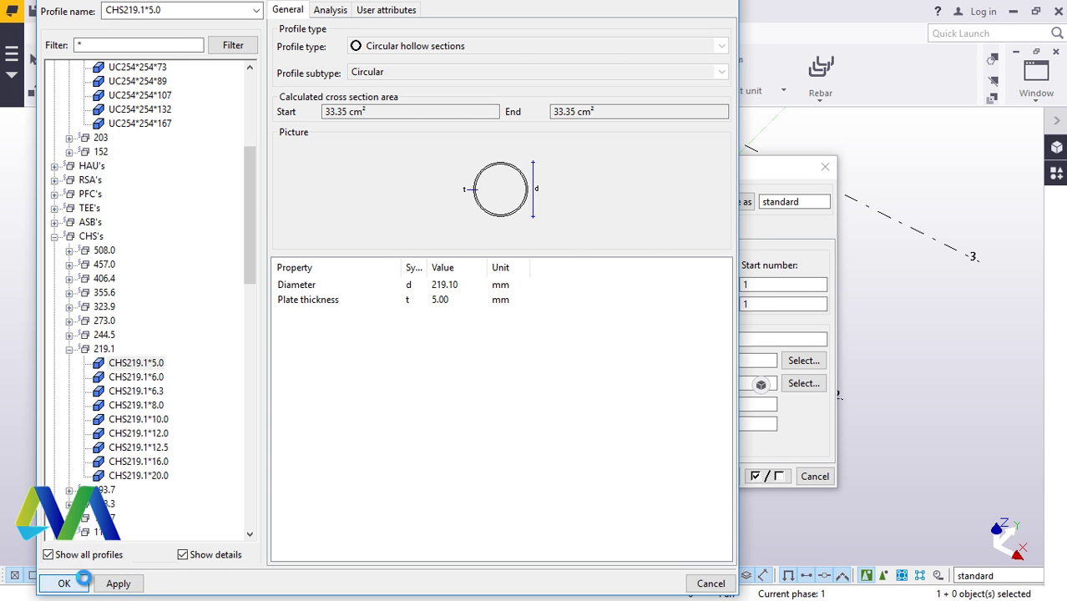
click(65, 583)
click(683, 474)
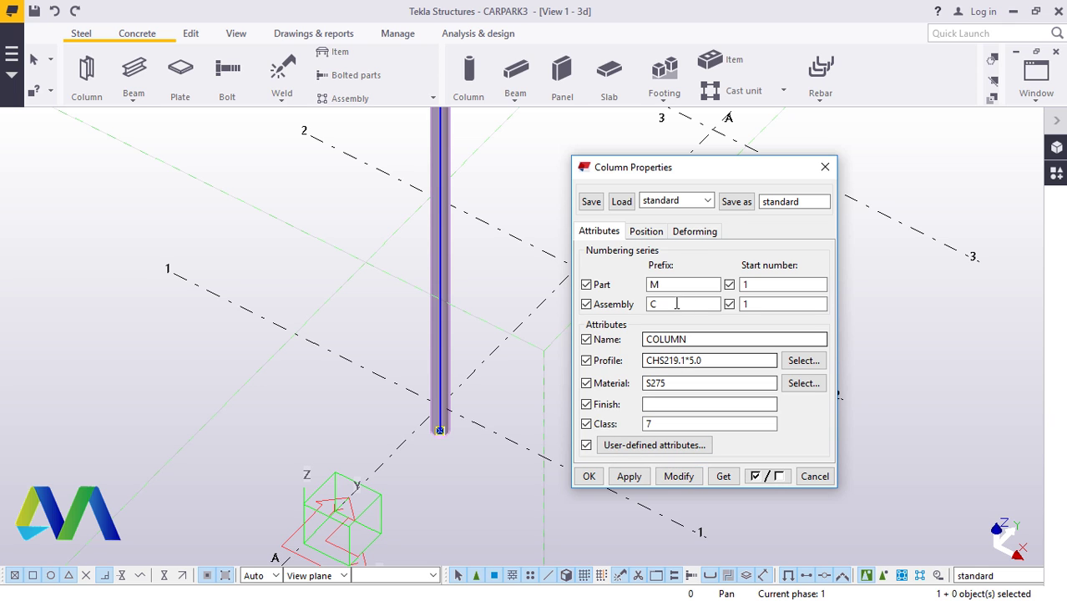
Set the column's top level to 1500 mm and finish editing its properties
click(659, 236)
drag(686, 377, 627, 382)
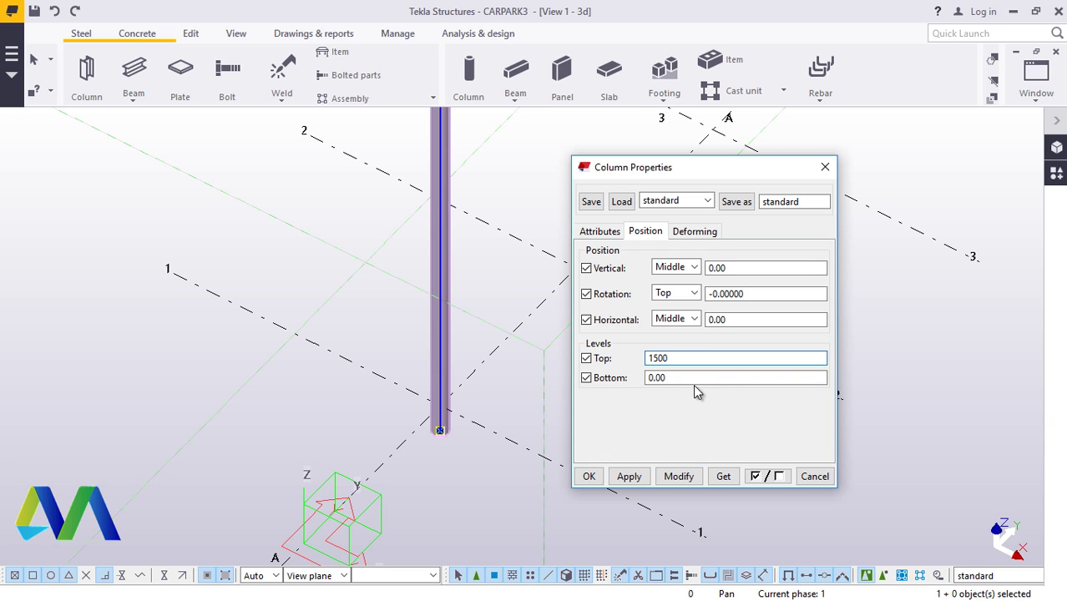
click(677, 478)
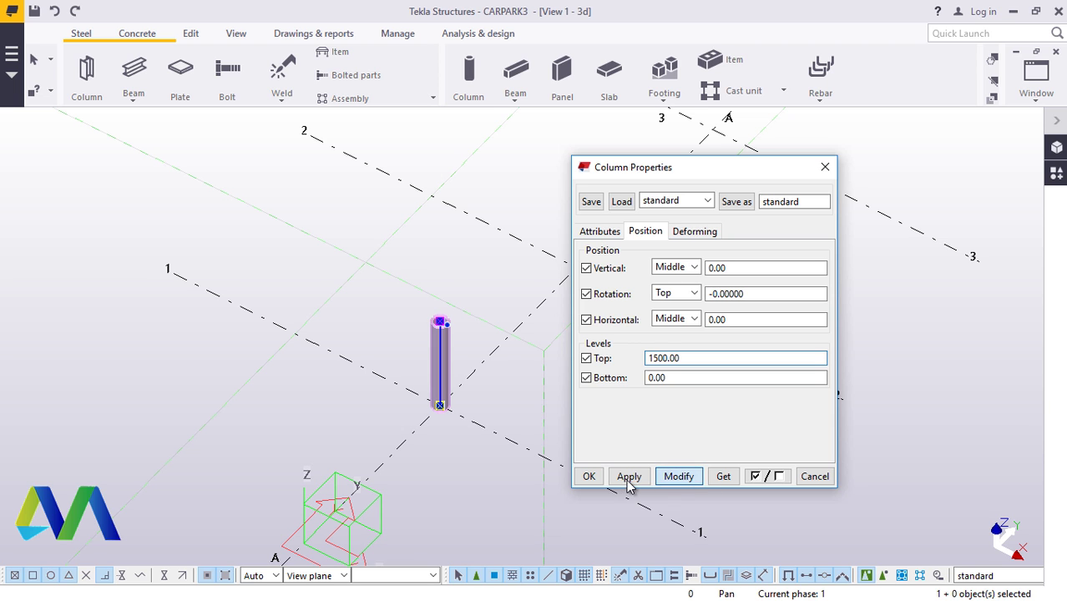
click(591, 476)
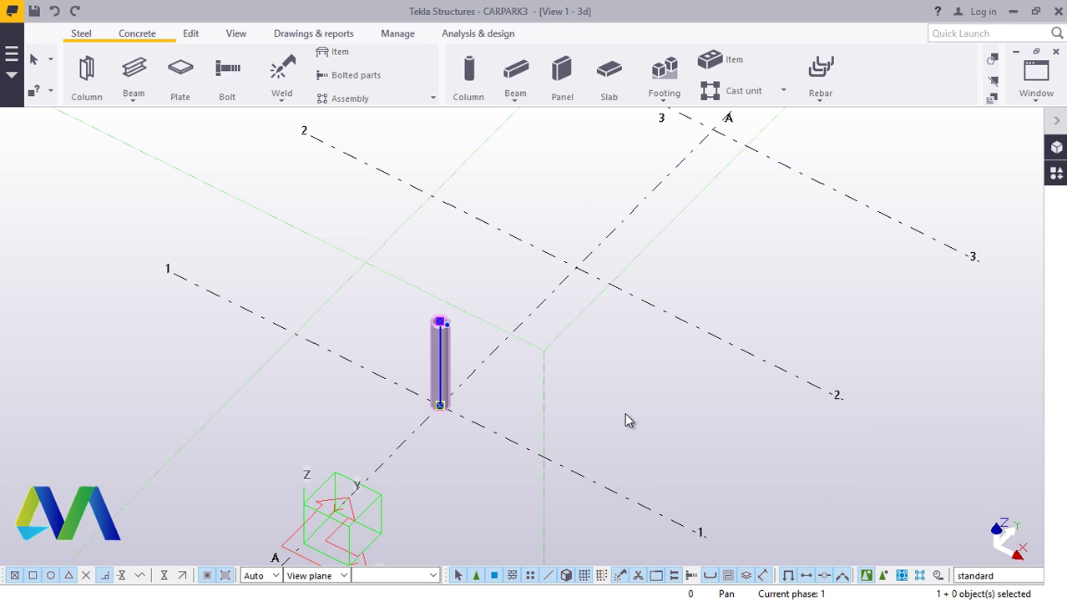
scroll(446, 409, up, 5)
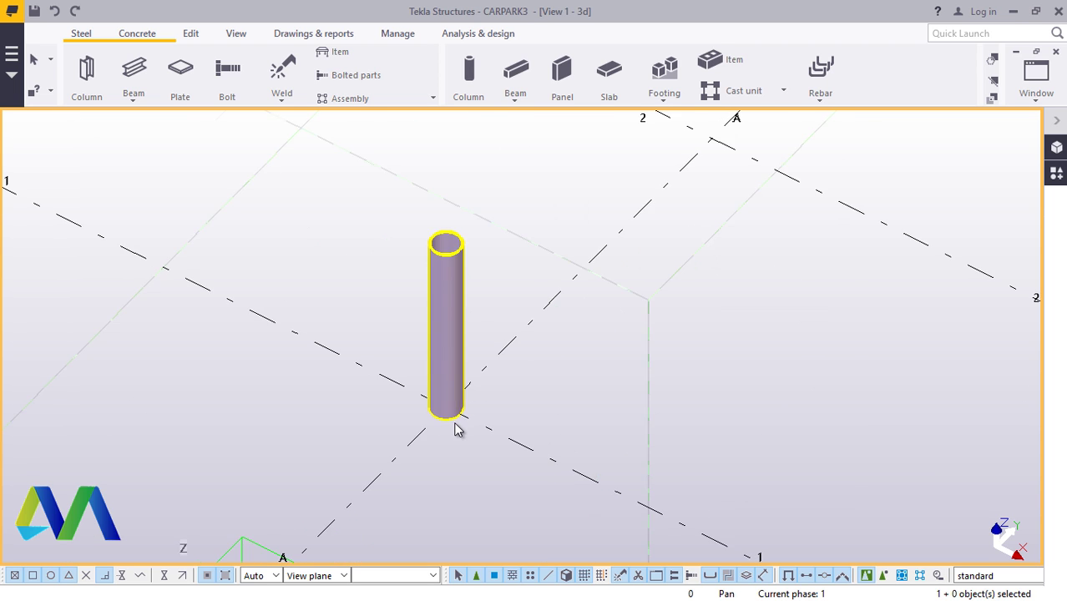
Examine the column in the Grid A, Grid 4 and Grid 1 views, and return to View 1 - 3d
click(1035, 92)
click(1004, 240)
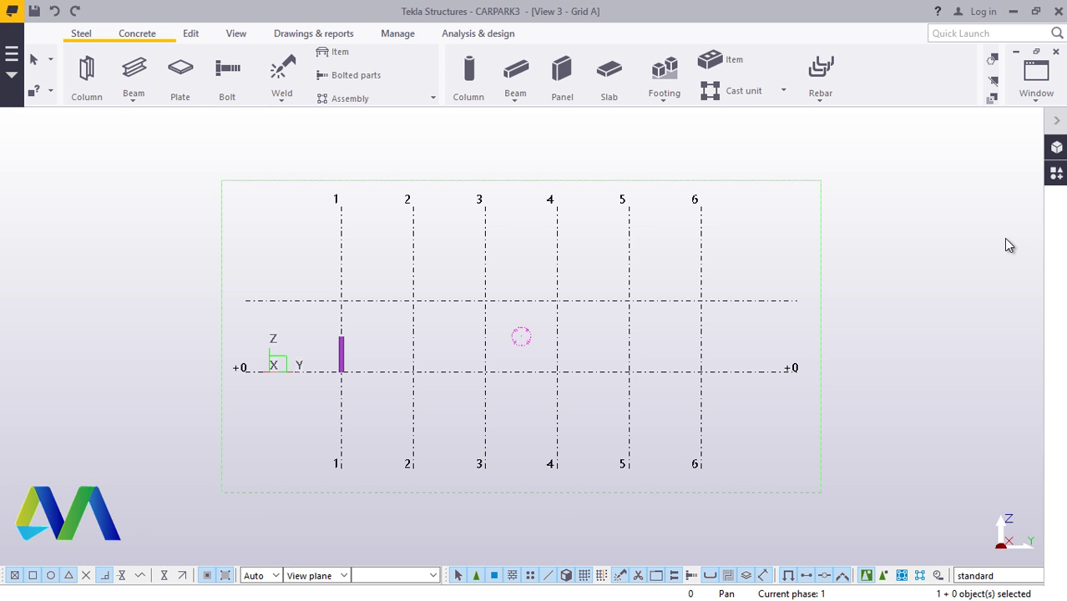
click(1036, 96)
click(1016, 258)
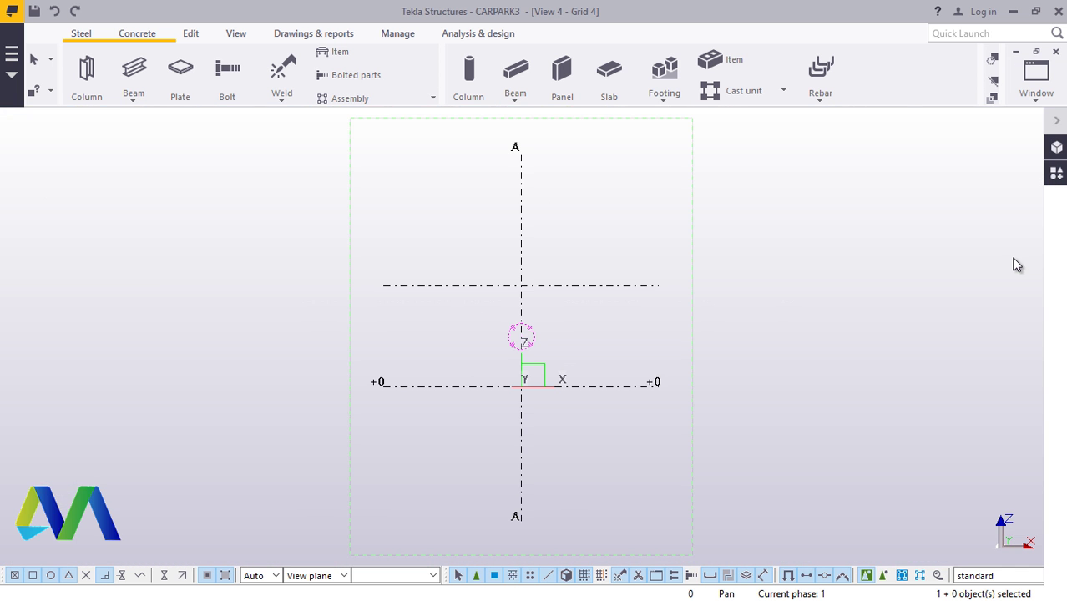
click(1035, 104)
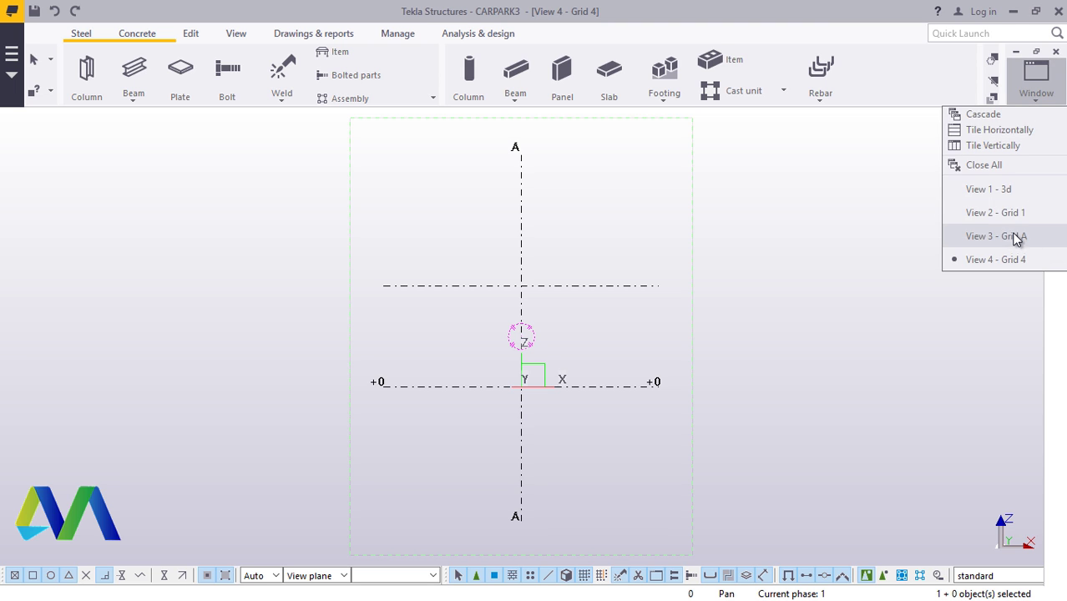
click(1004, 212)
scroll(541, 363, up, 2)
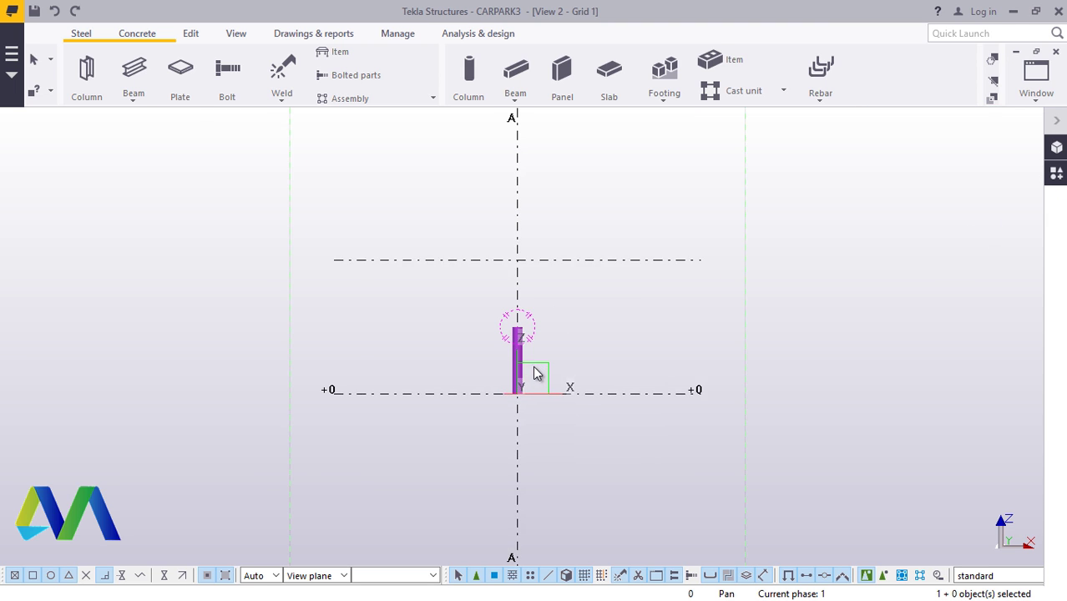
click(1036, 108)
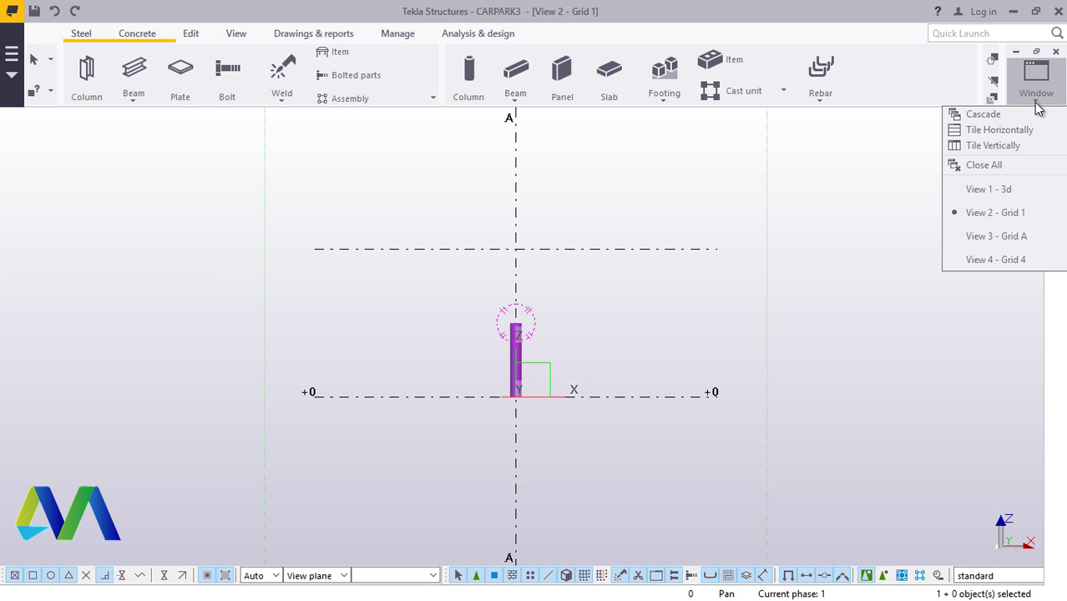
click(1002, 264)
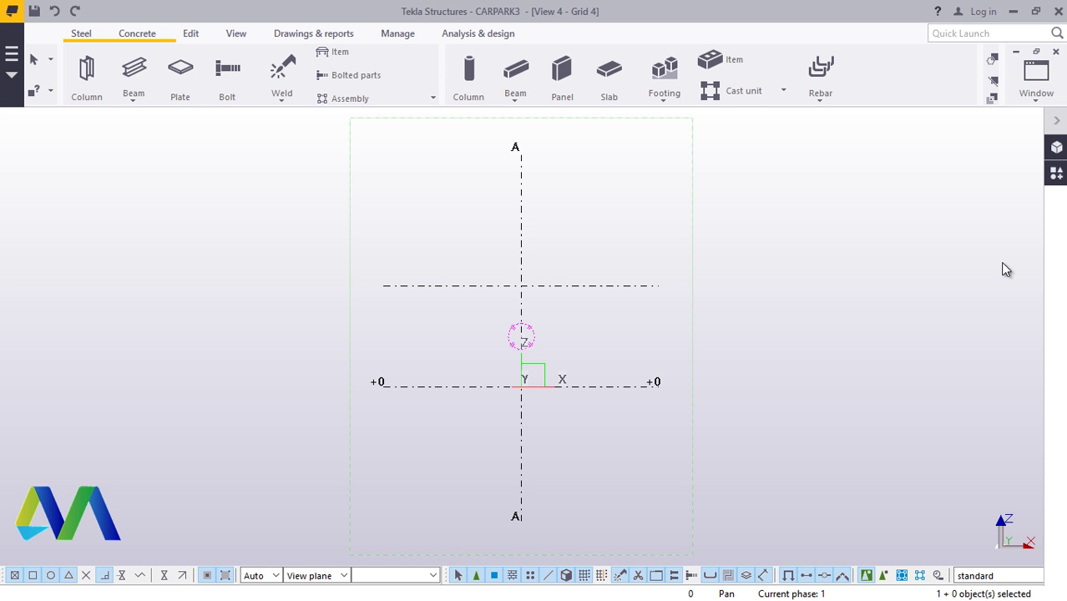
click(1038, 100)
click(1014, 192)
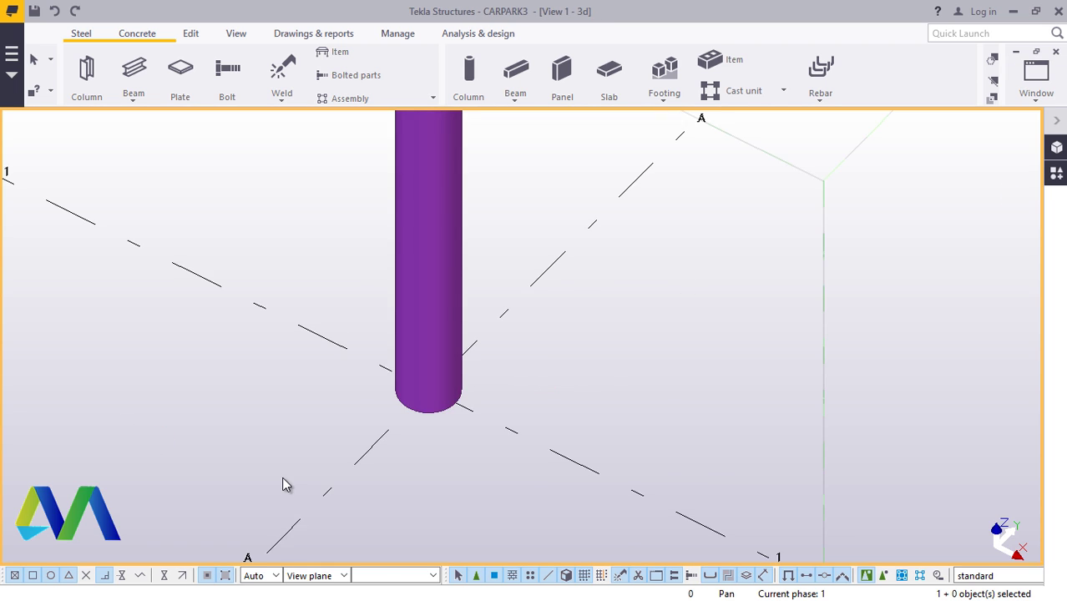
Search the applications and components catalog for BAS
click(1056, 172)
click(864, 188)
key(BackSpace)
key(BackSpace)
key(BackSpace)
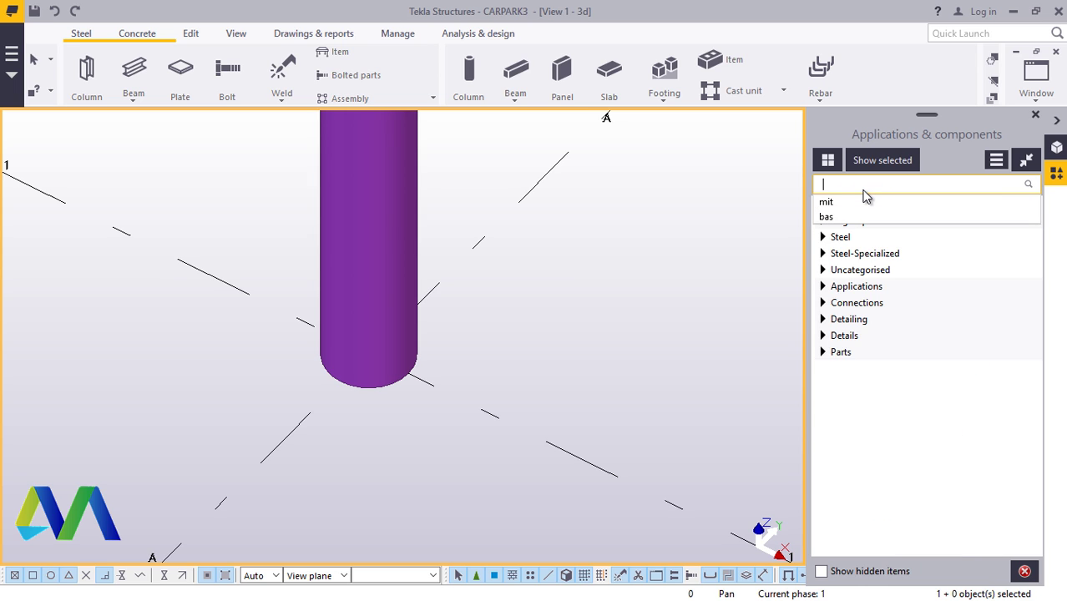
text(BAS)
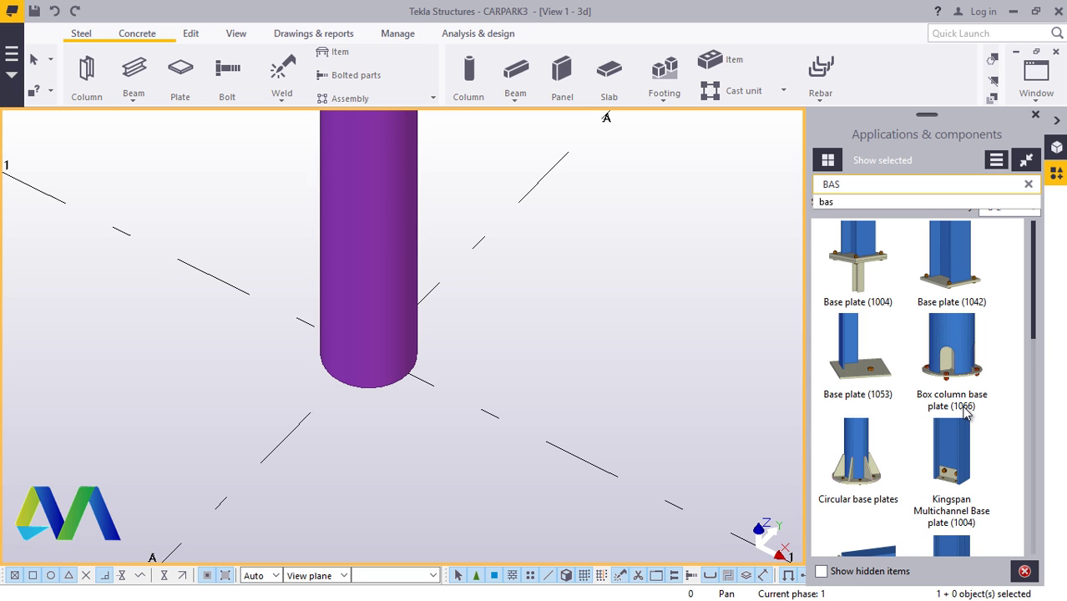
Add a Circular base plates component at the bottom centre point of the column
click(857, 459)
scroll(404, 313, up, 2)
click(402, 307)
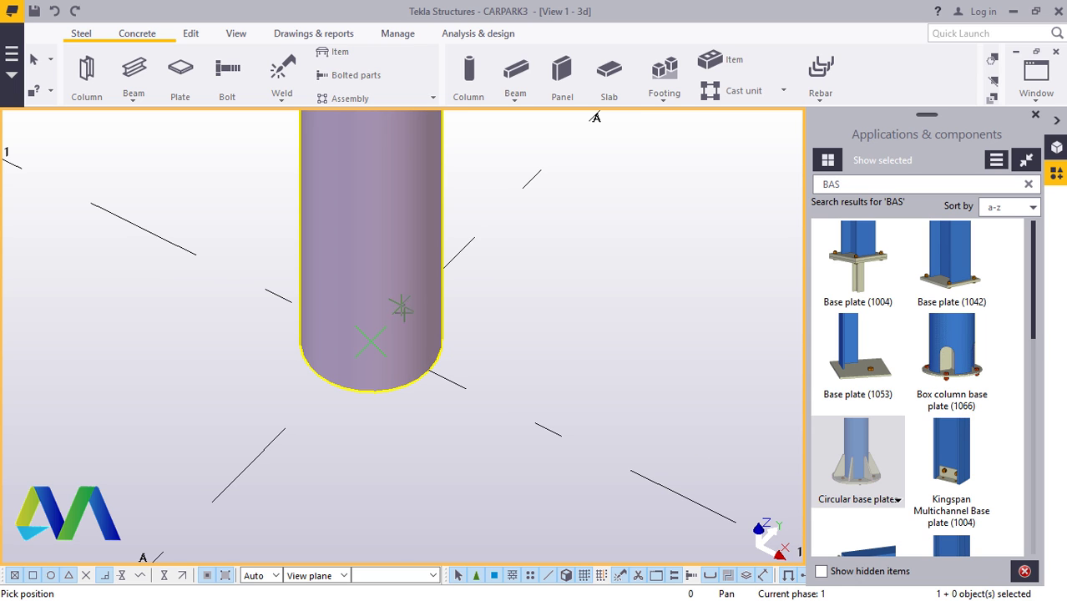
click(375, 349)
right_click(616, 235)
click(636, 218)
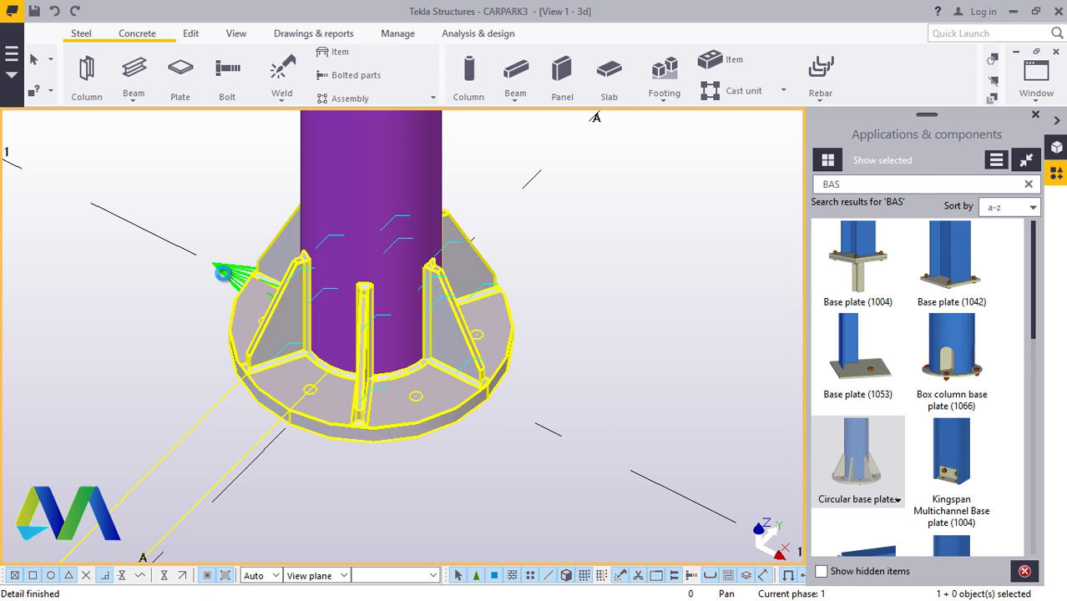
Set the circular base plate's thickness to 20 mm and modify the component at the column's foot
double_click(231, 273)
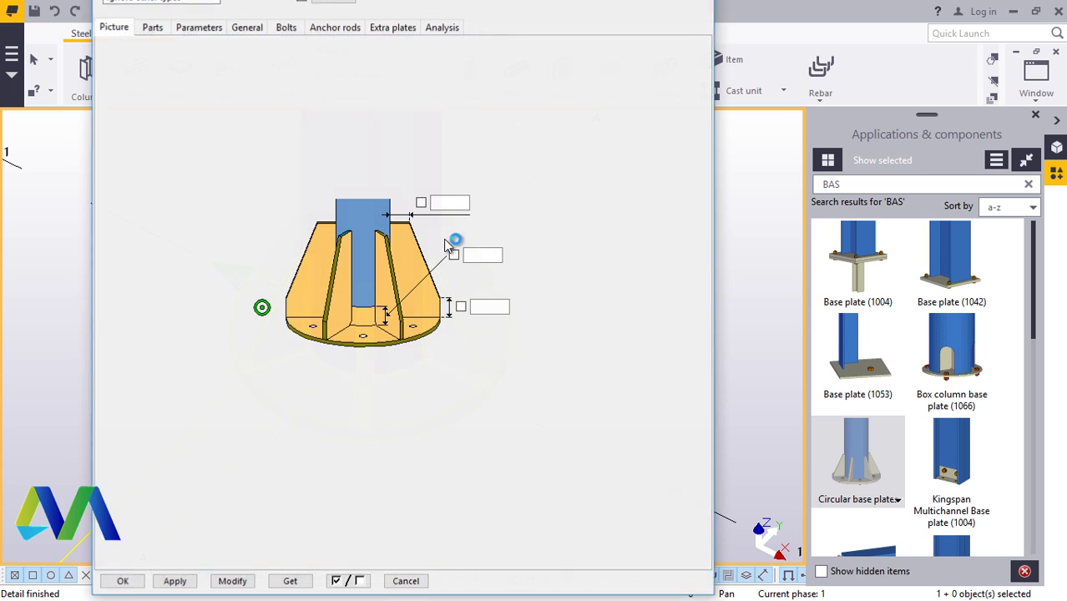
click(151, 29)
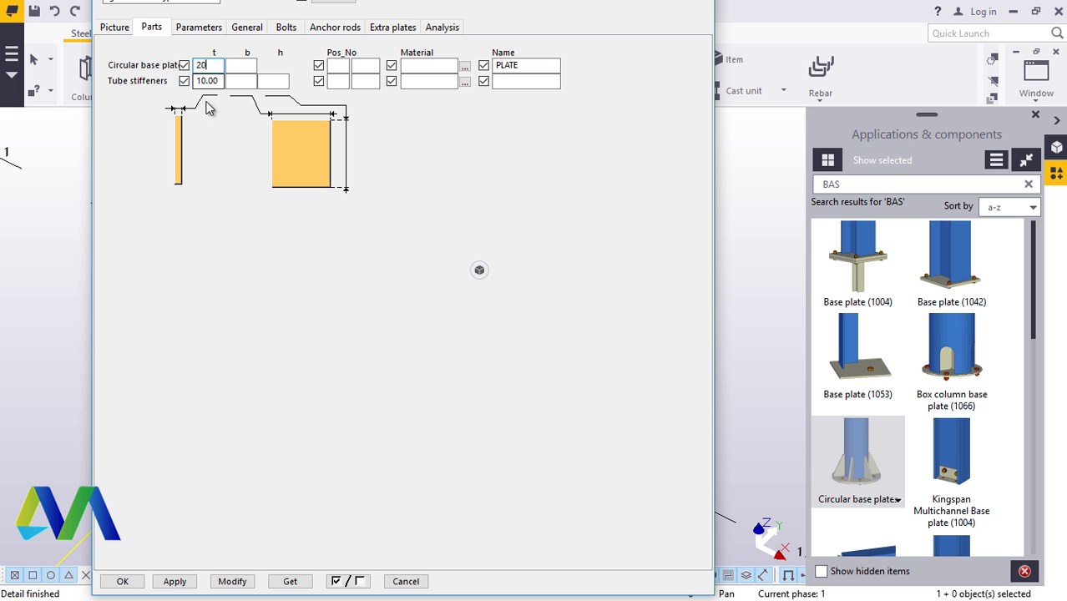
text(20)
click(232, 580)
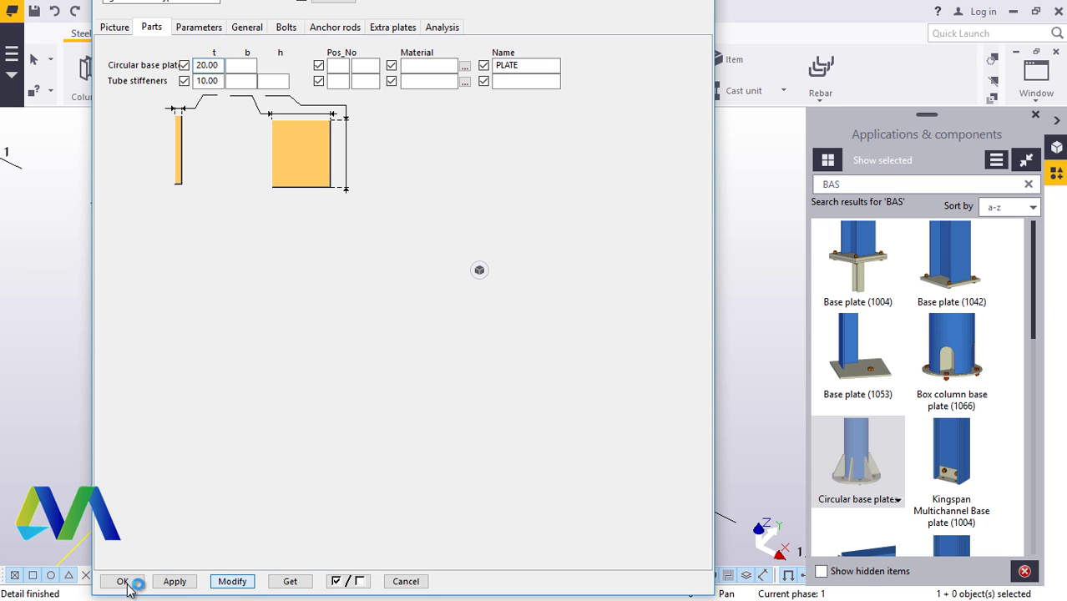
click(125, 582)
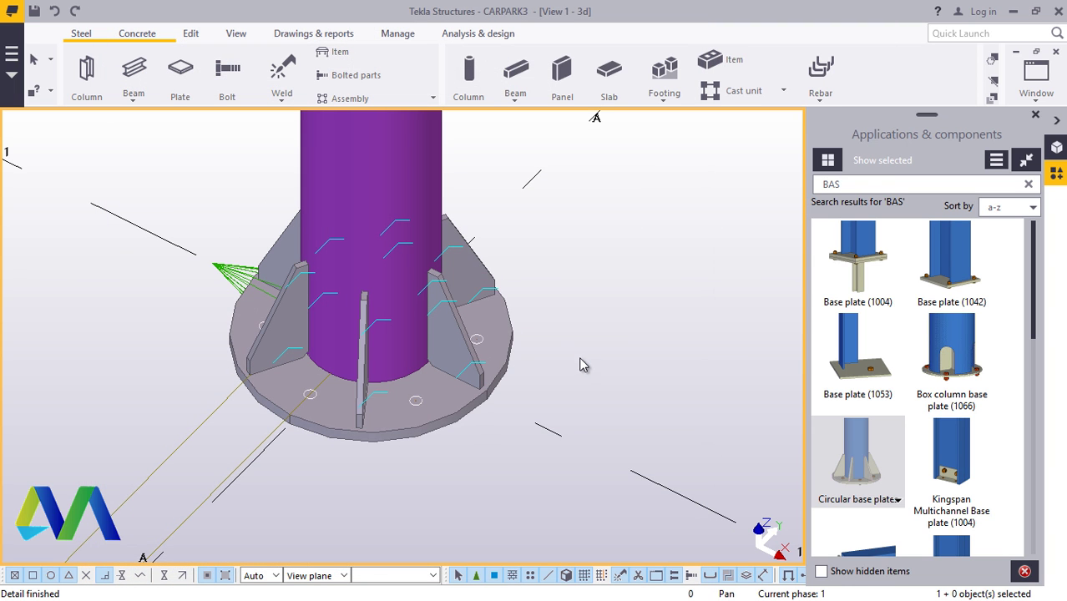
Hide the component catalog, redraw the view and inspect the column with its stiffened base plate
click(1050, 123)
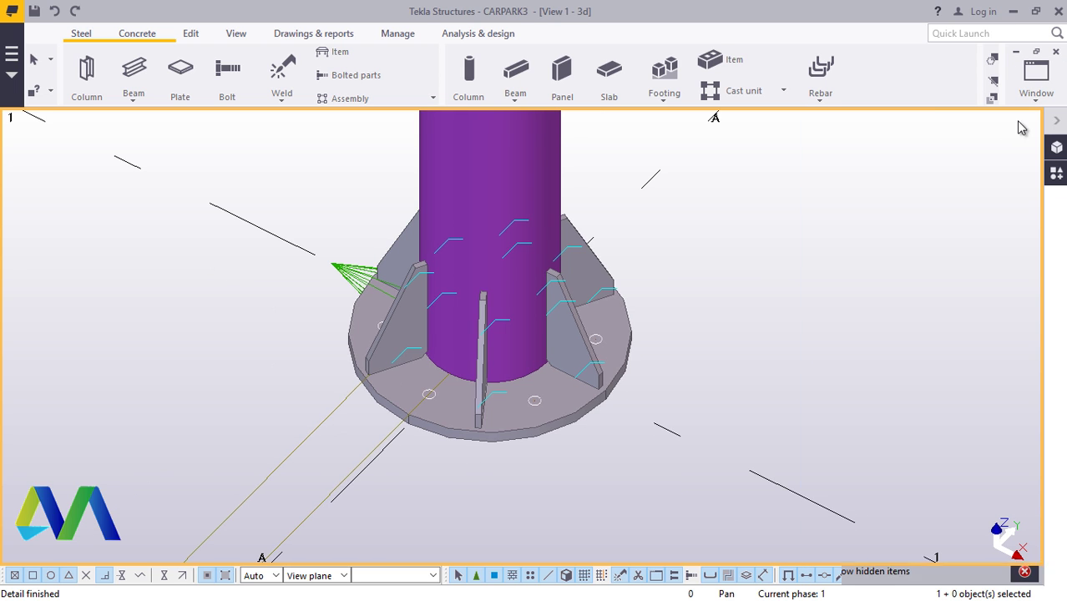
scroll(279, 441, down, 4)
scroll(334, 429, down, 3)
ctrl+middle_drag(346, 427, 357, 427)
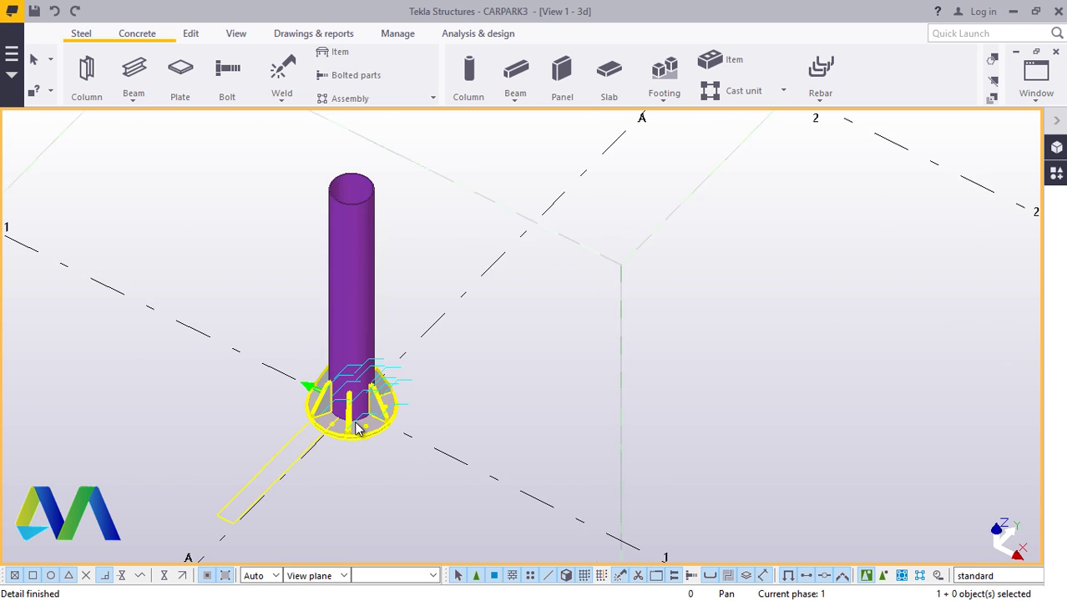
scroll(357, 428, up, 3)
right_click(487, 384)
click(539, 471)
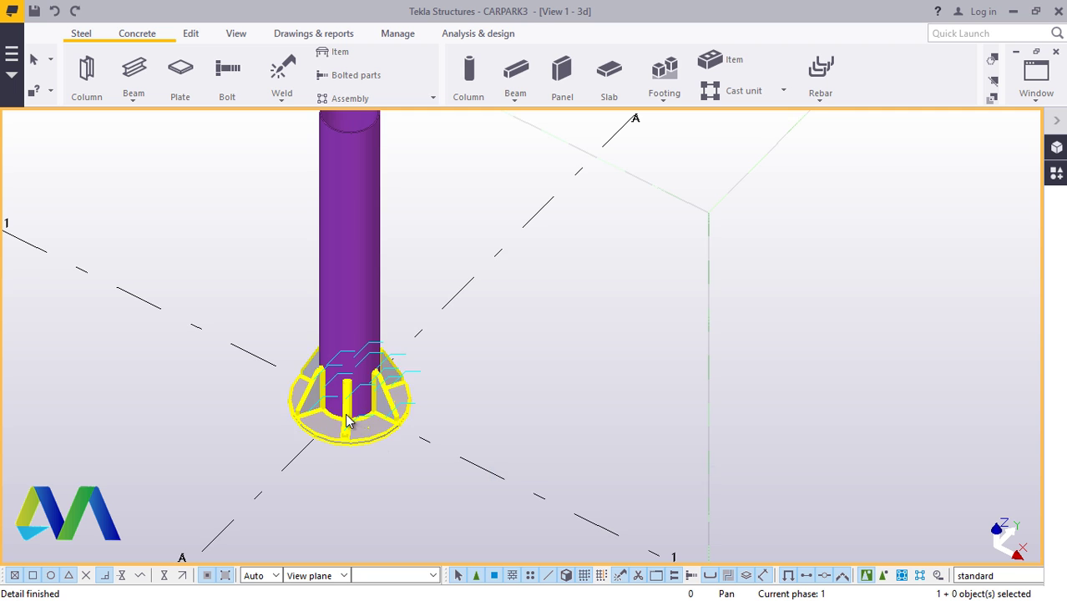
scroll(423, 288, down, 3)
scroll(423, 288, up, 1)
scroll(396, 299, up, 3)
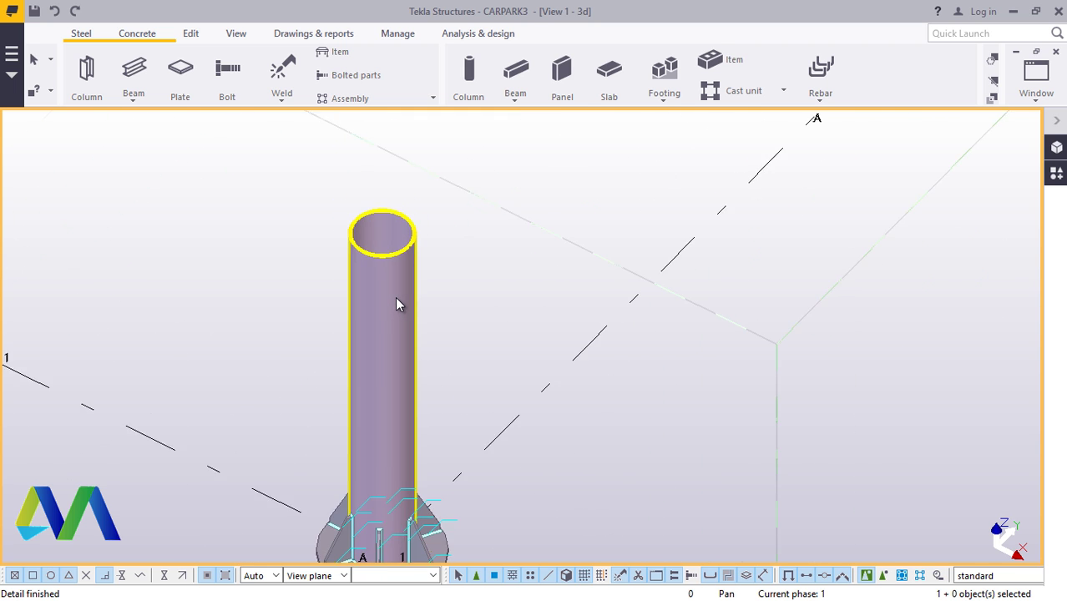
scroll(402, 300, down, 3)
scroll(413, 417, up, 2)
scroll(417, 446, up, 2)
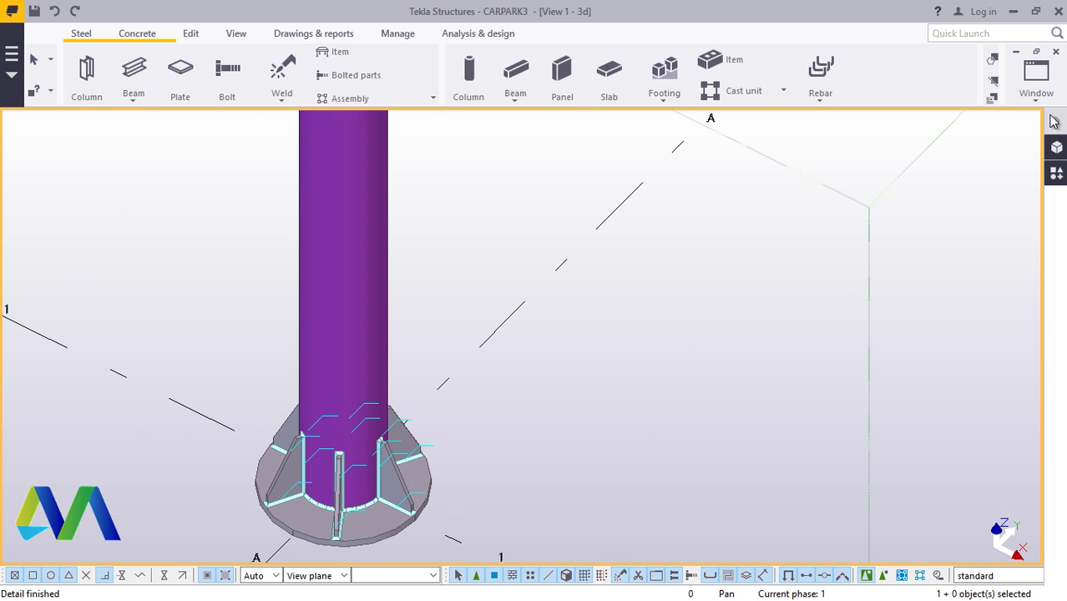
Add a Circular base plates component at the top centre point of the column and redraw the view
click(1053, 175)
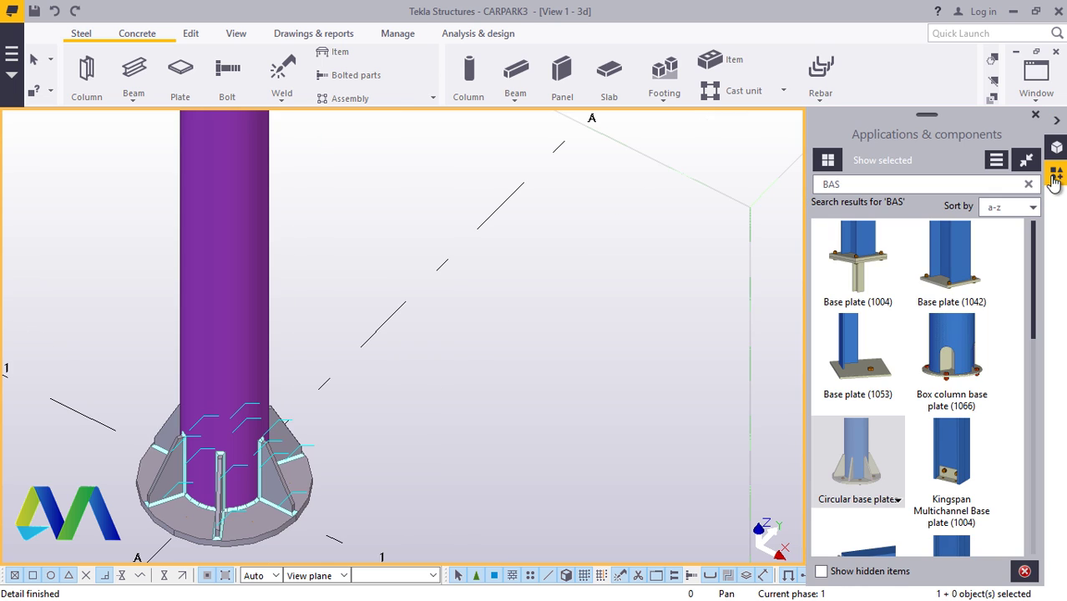
click(853, 451)
scroll(522, 374, down, 3)
scroll(367, 225, up, 6)
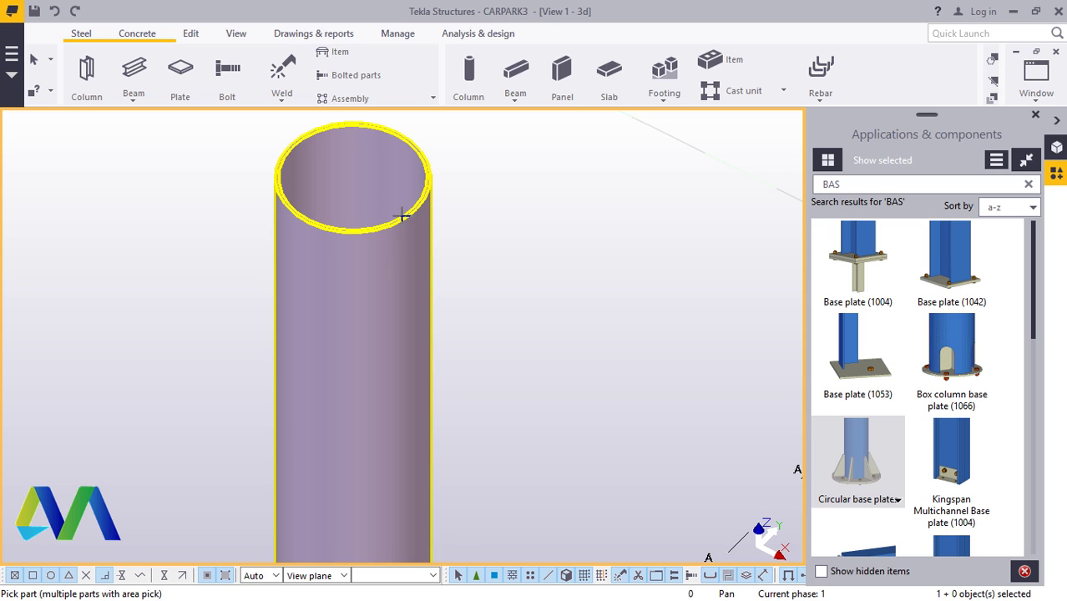
click(401, 215)
click(354, 180)
right_click(662, 186)
click(684, 196)
right_click(582, 185)
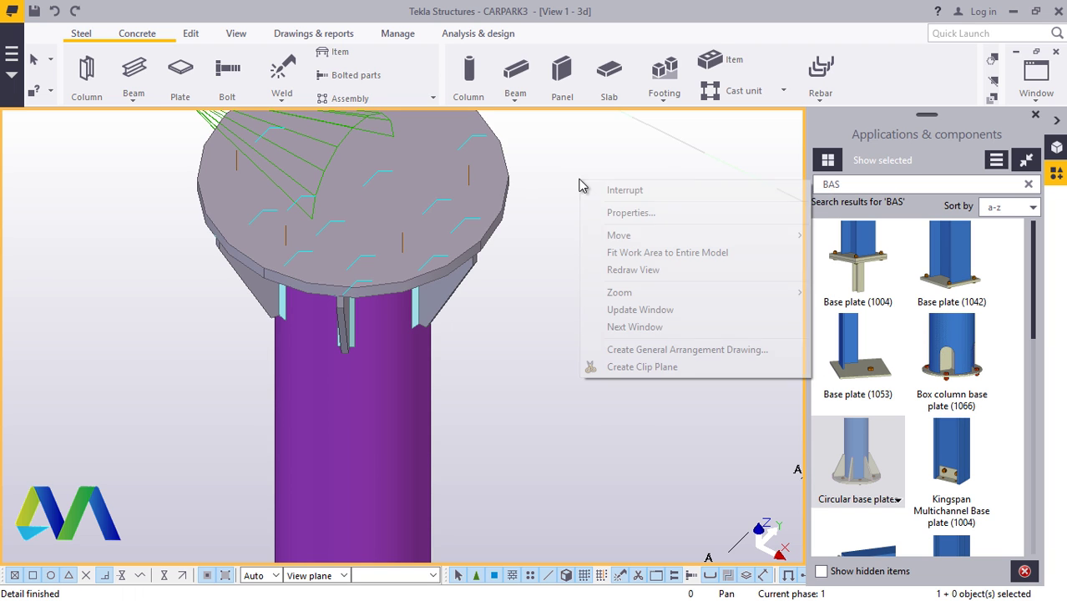
click(650, 270)
scroll(579, 288, down, 3)
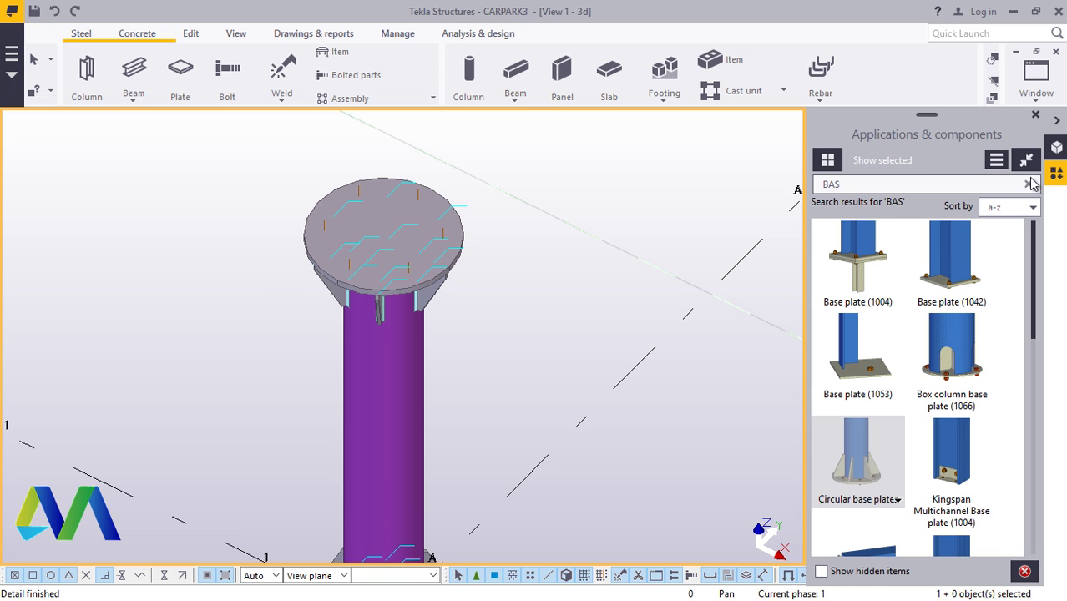
Close the component catalog and switch from the 3D view to the View 2 - Grid 1 elevation
click(1035, 116)
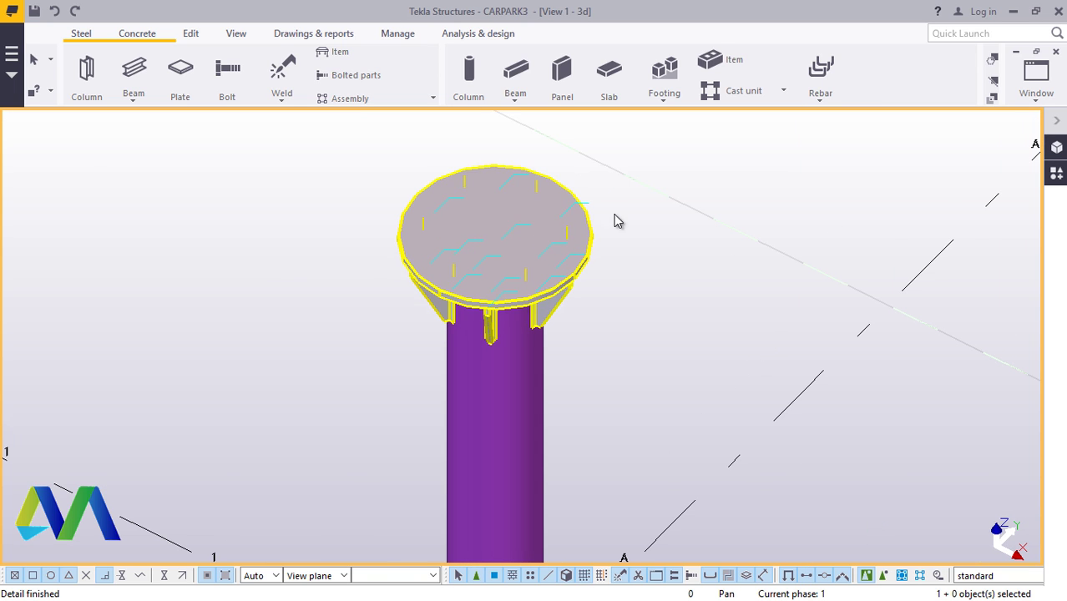
click(236, 34)
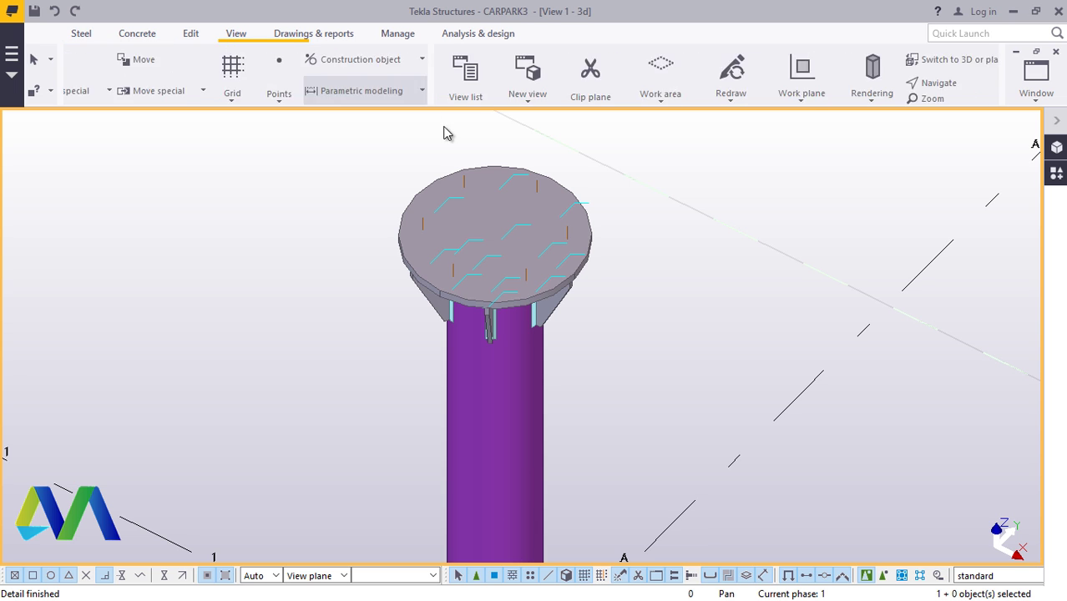
click(568, 82)
click(596, 105)
drag(564, 329, 698, 204)
right_click(698, 204)
click(714, 212)
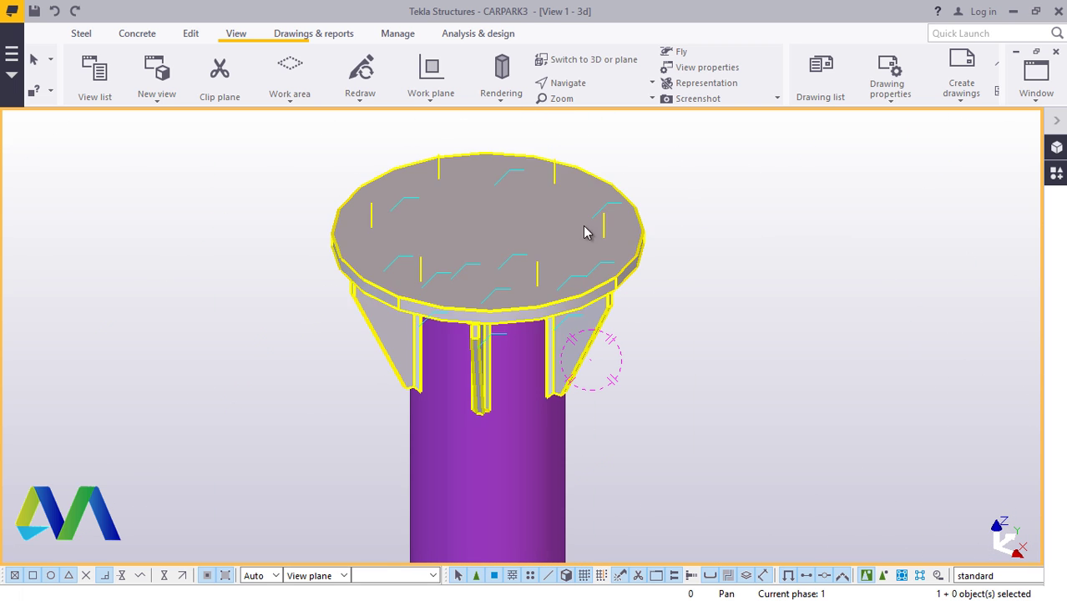
click(1035, 99)
click(997, 214)
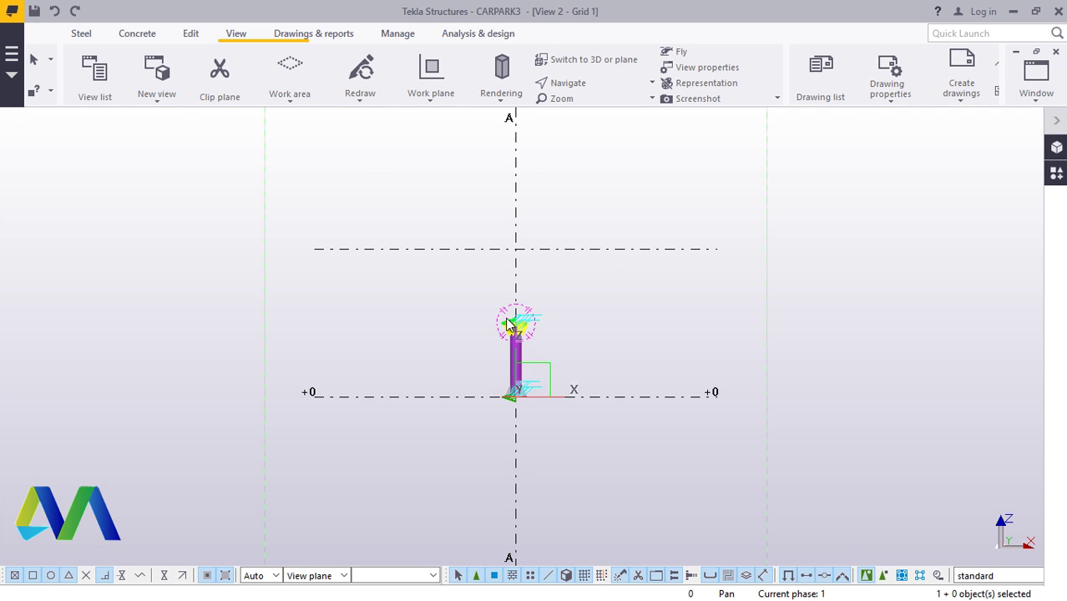
Redraw the Grid 1 elevation around the column's top plate to clear the temporary graphics
scroll(511, 323, up, 8)
right_click(706, 227)
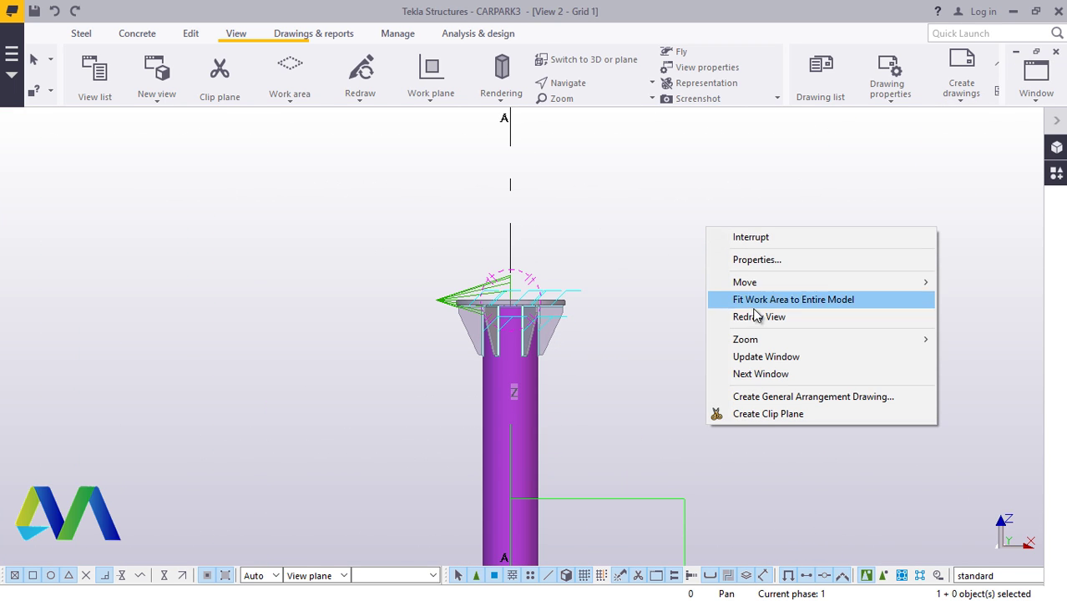
click(757, 316)
right_click(707, 226)
click(645, 204)
right_click(645, 203)
click(707, 294)
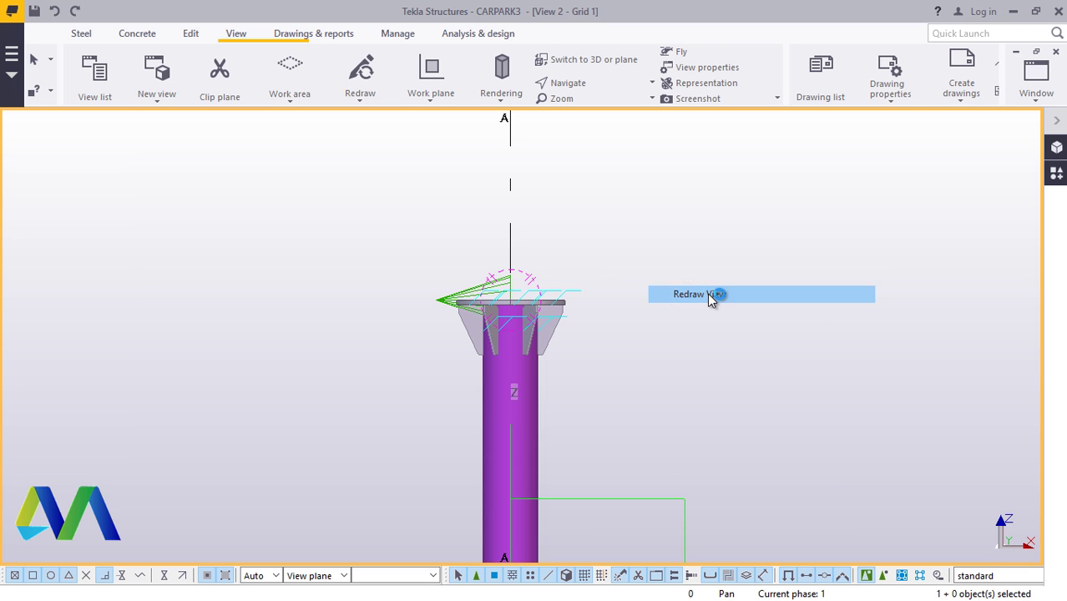
Examine the column and its end plates against the grid lines in the Grid 1 elevation
scroll(488, 310, up, 4)
scroll(373, 280, down, 3)
scroll(373, 280, down, 5)
scroll(396, 462, up, 2)
scroll(457, 417, down, 1)
scroll(459, 411, down, 4)
scroll(459, 251, up, 2)
scroll(462, 251, up, 2)
scroll(455, 401, up, 5)
scroll(457, 399, down, 5)
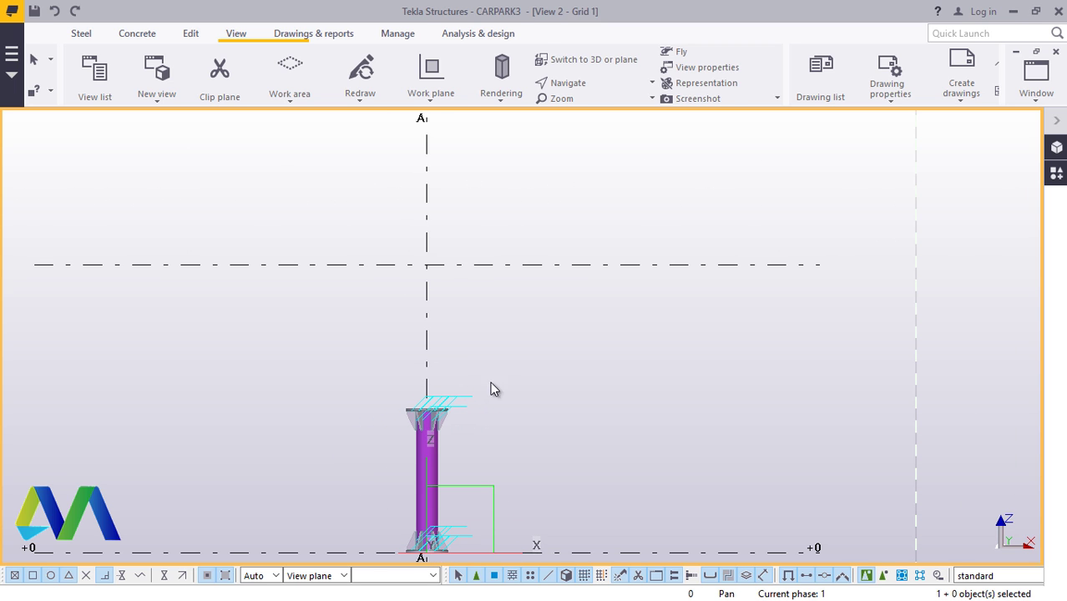
Create a sloping steel beam from the column's top centre to the right end of the upper grid level line
click(84, 35)
click(131, 100)
click(159, 122)
scroll(438, 388, up, 3)
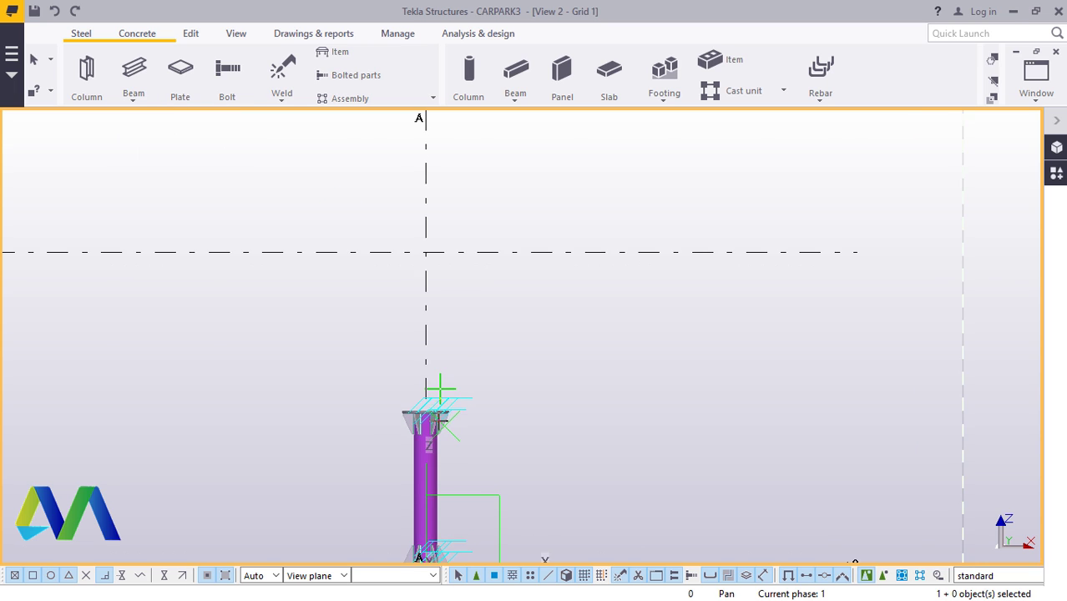
scroll(429, 422, up, 3)
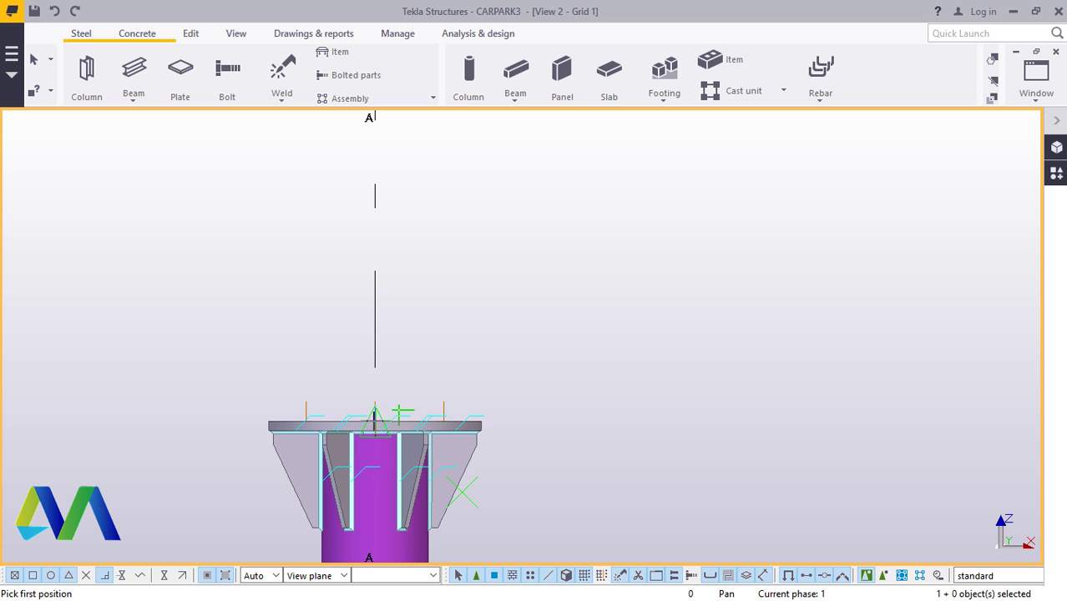
scroll(369, 425, down, 6)
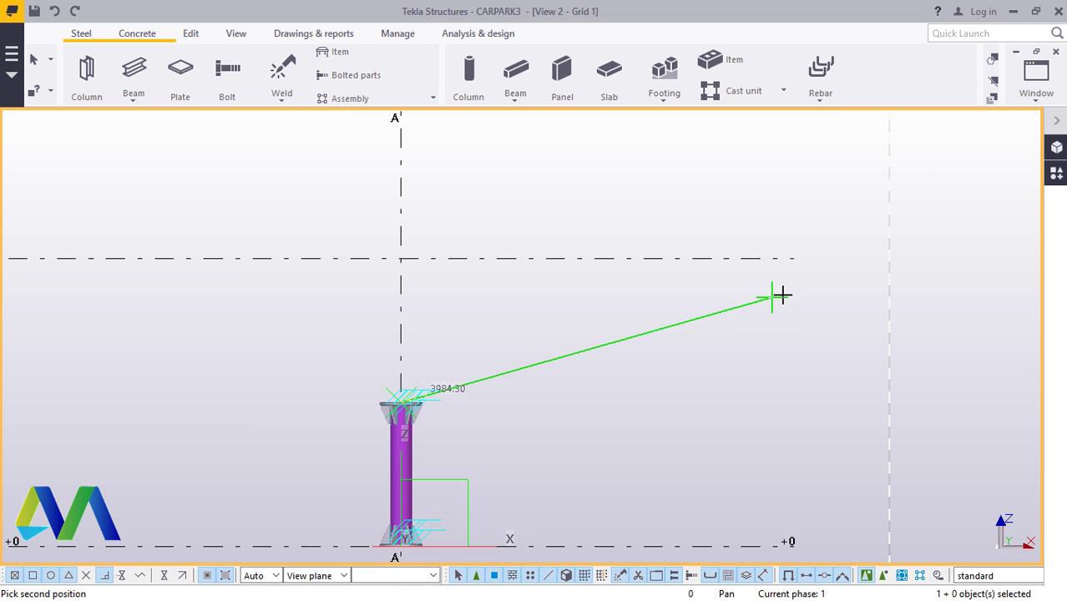
click(794, 259)
right_click(689, 192)
click(697, 207)
Change the sloping beam's profile to circular hollow section CHS60.3*2.5 and keep it as the current beam setting
click(721, 324)
double_click(722, 320)
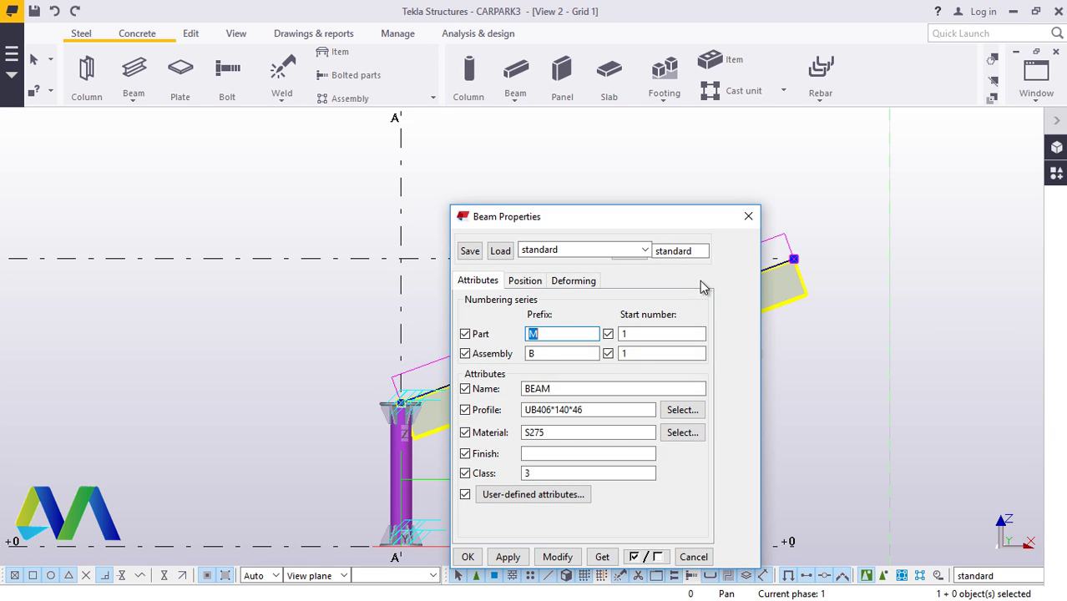
click(728, 410)
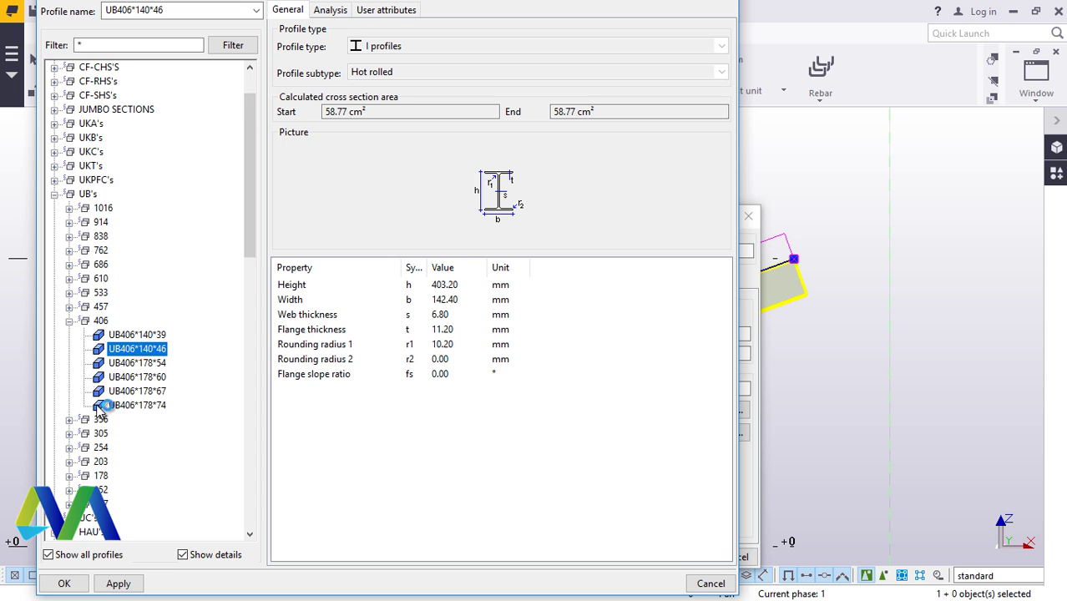
scroll(96, 384, down, 3)
scroll(92, 461, down, 2)
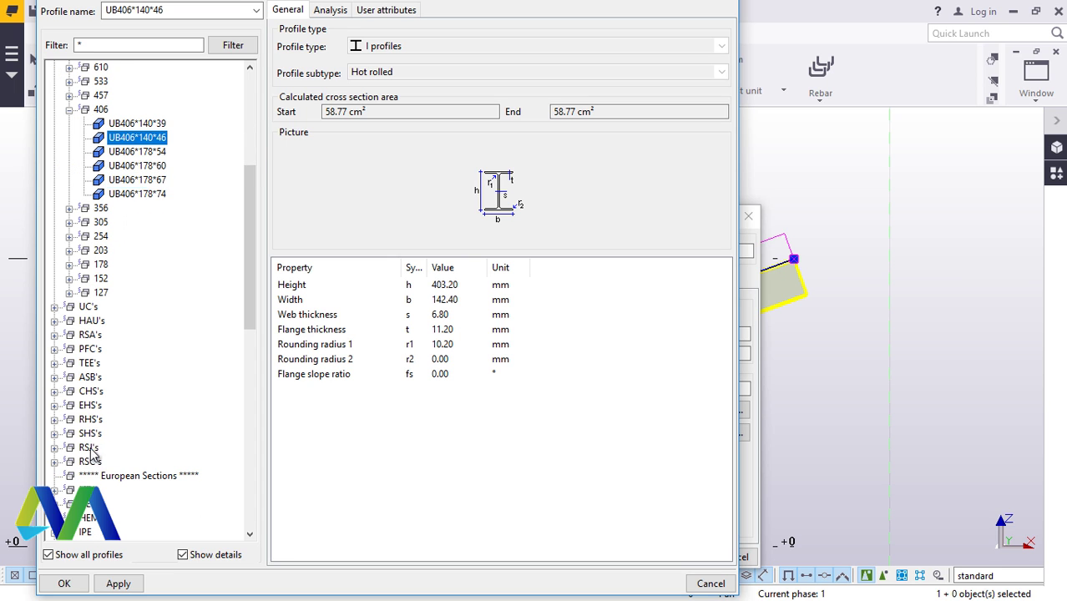
click(55, 391)
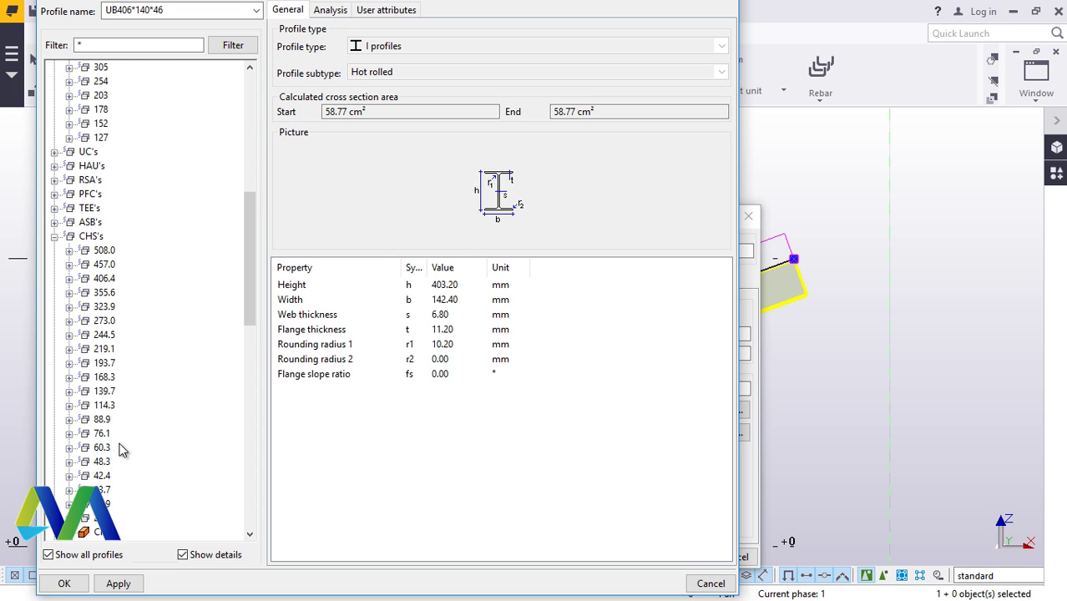
scroll(119, 447, down, 1)
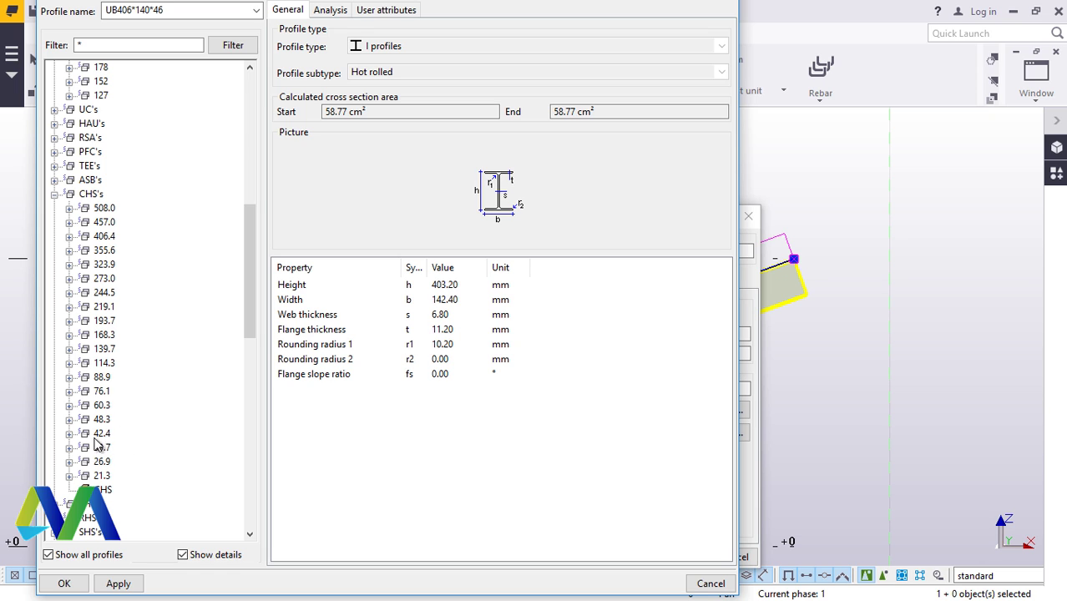
double_click(87, 408)
click(148, 424)
click(120, 584)
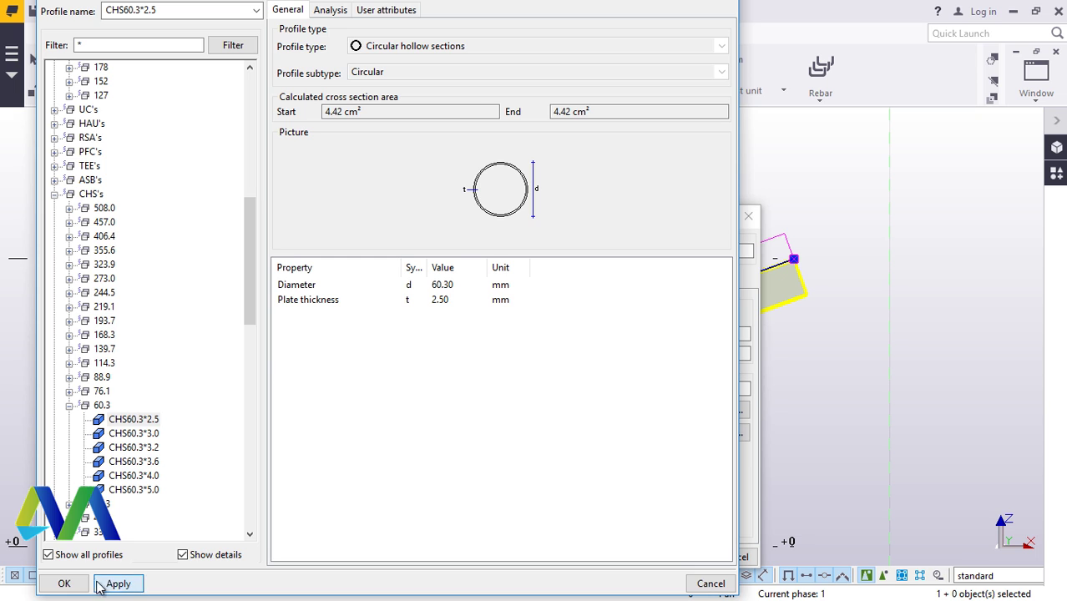
click(65, 583)
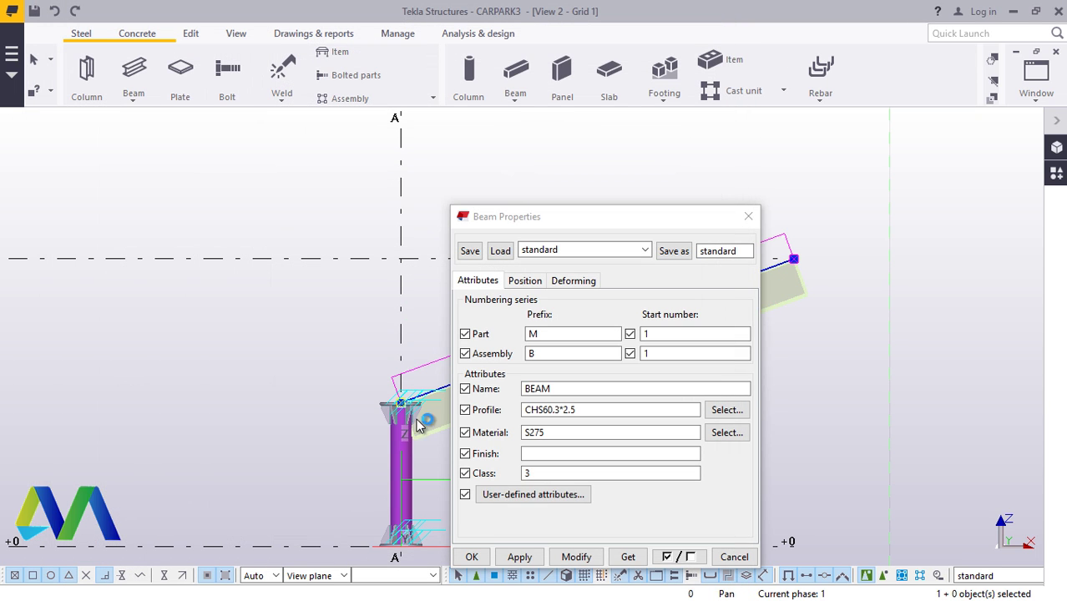
click(576, 557)
click(520, 557)
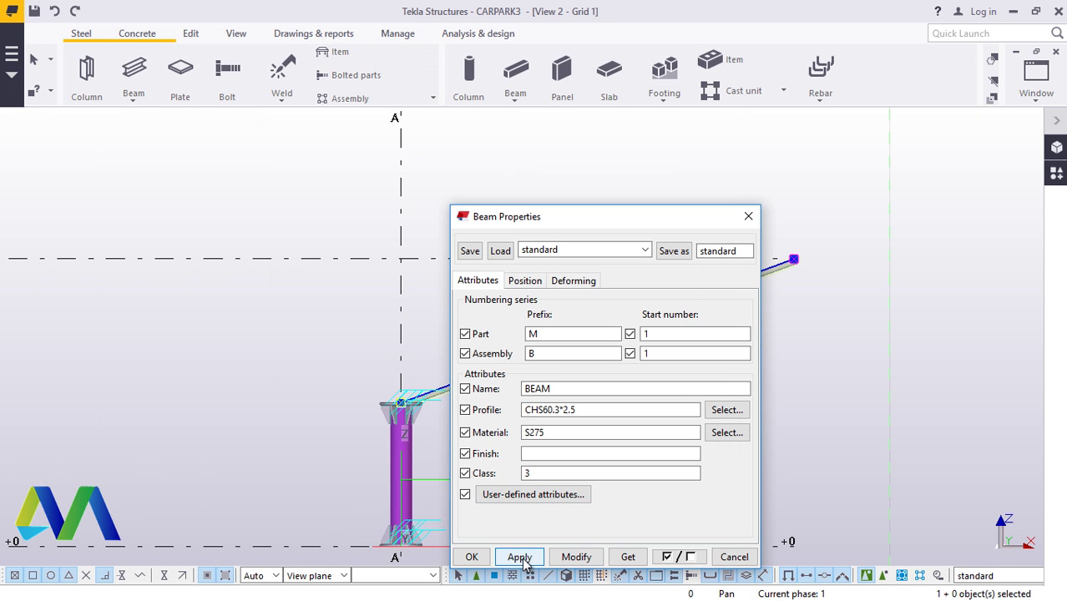
click(472, 557)
Create a matching steel beam from the column's top centre to the left end of the upper grid level line
scroll(357, 419, up, 5)
scroll(533, 374, down, 5)
click(134, 101)
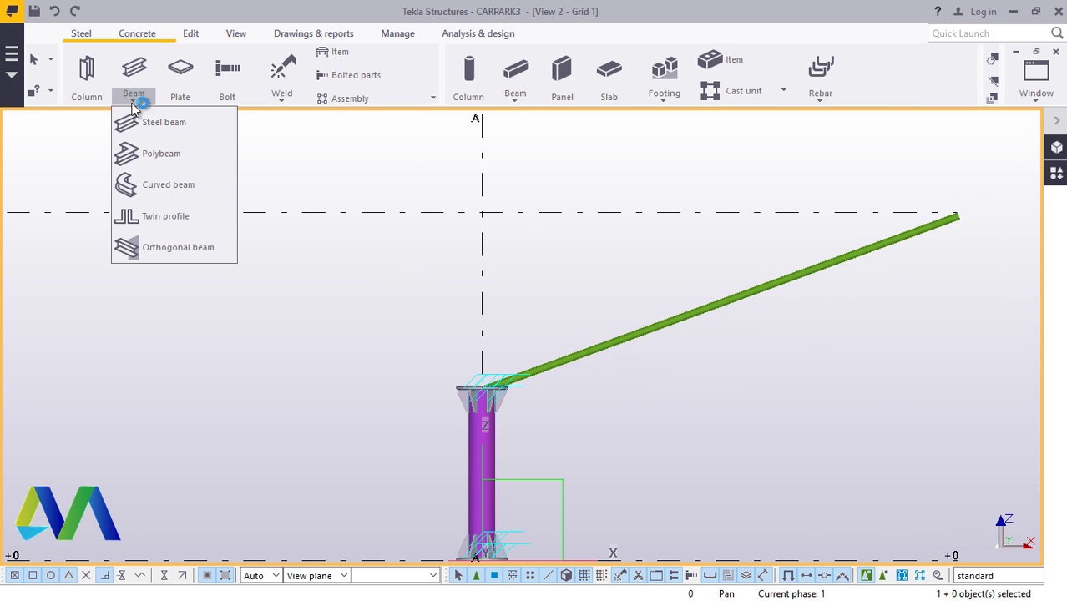
click(165, 124)
click(486, 389)
scroll(584, 262, down, 3)
click(229, 235)
right_click(399, 189)
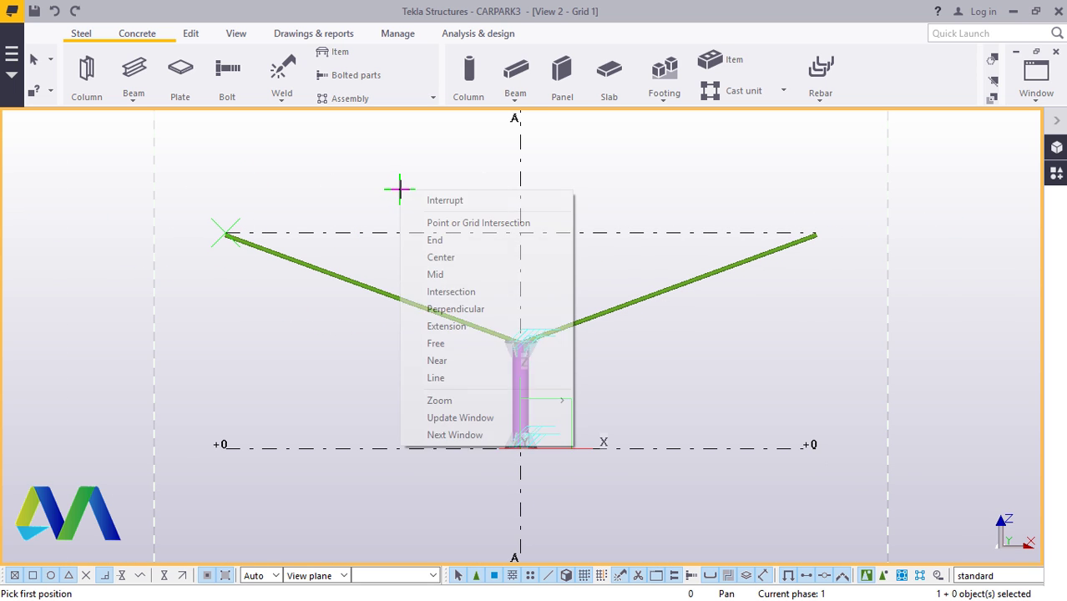
click(445, 200)
Set the cambering of both sloping beams to 600 mm and modify them into arches
scroll(500, 343, up, 5)
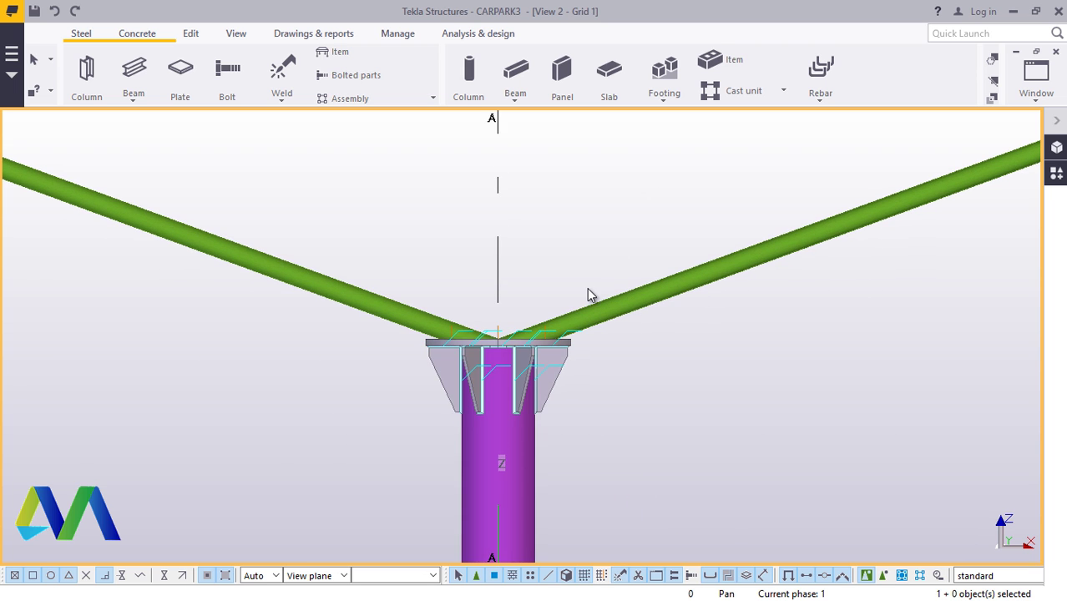
scroll(383, 381, down, 6)
scroll(340, 313, up, 8)
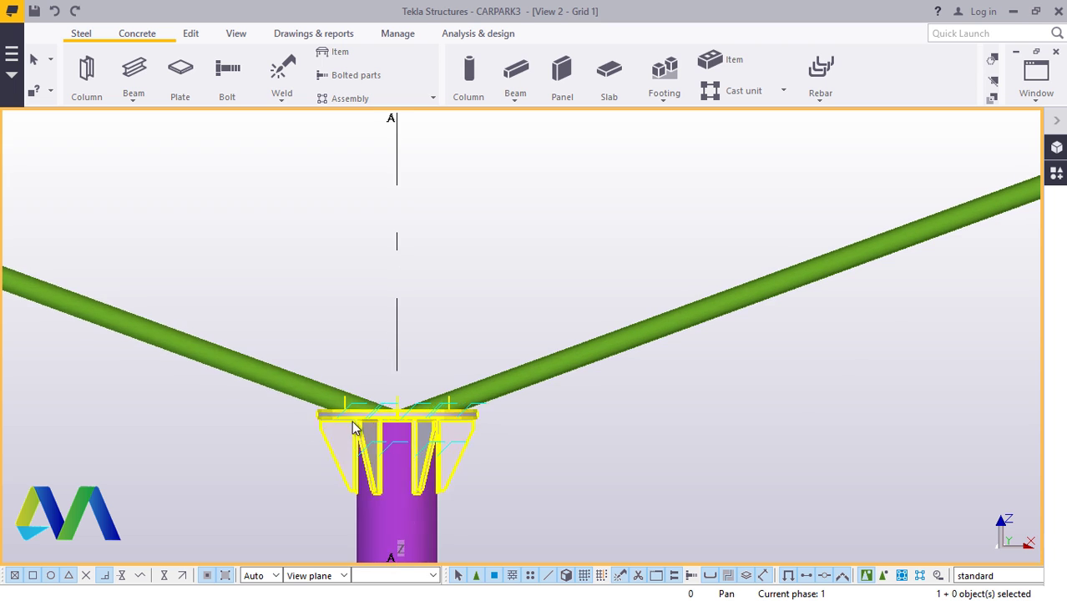
scroll(233, 371, down, 2)
scroll(466, 390, down, 3)
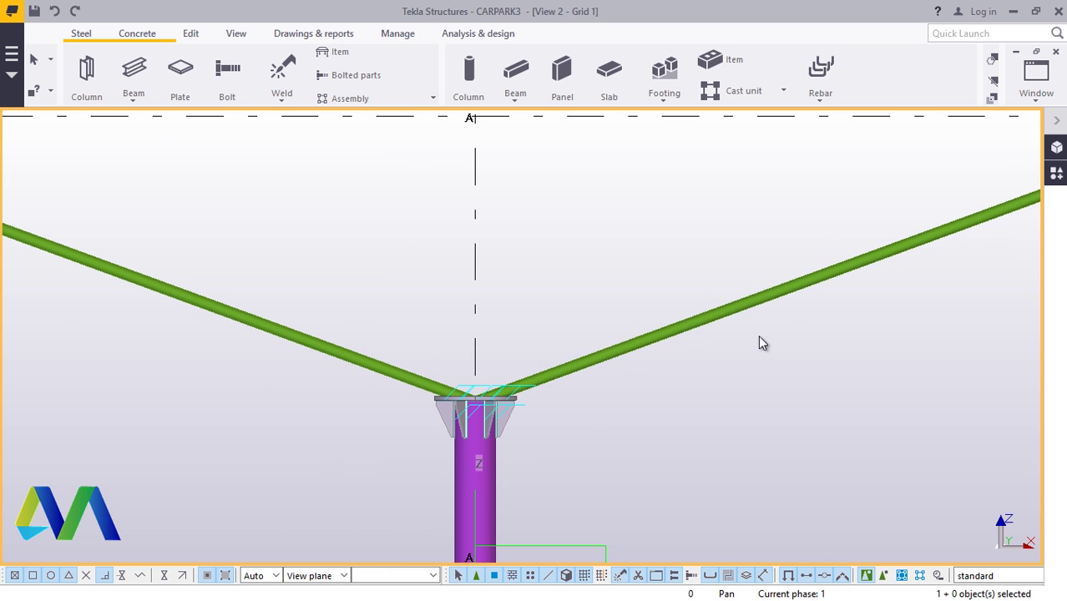
click(766, 313)
scroll(700, 349, down, 3)
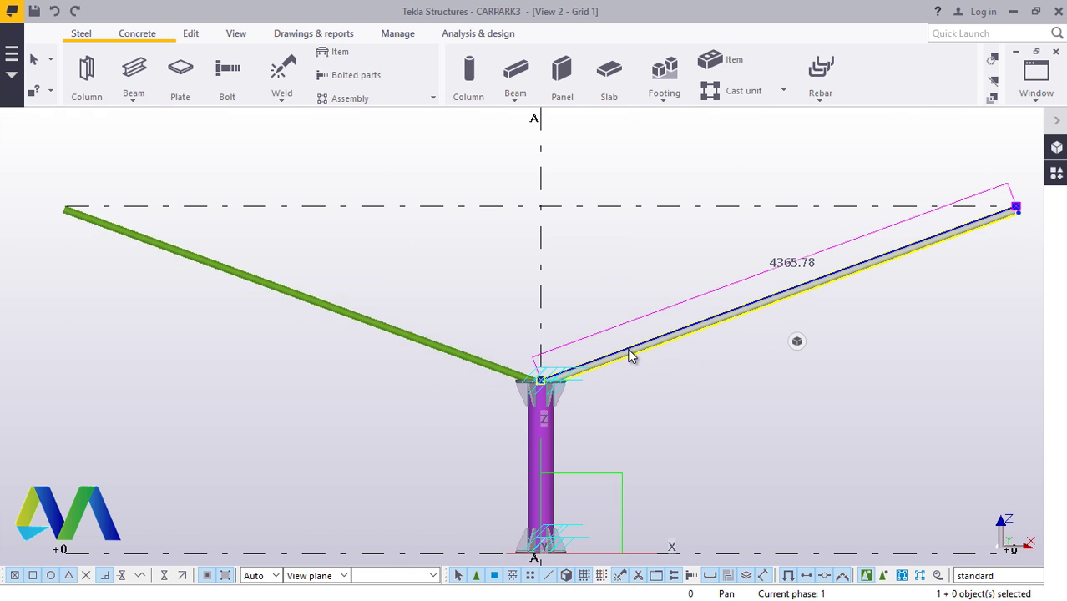
shift+double_click(338, 309)
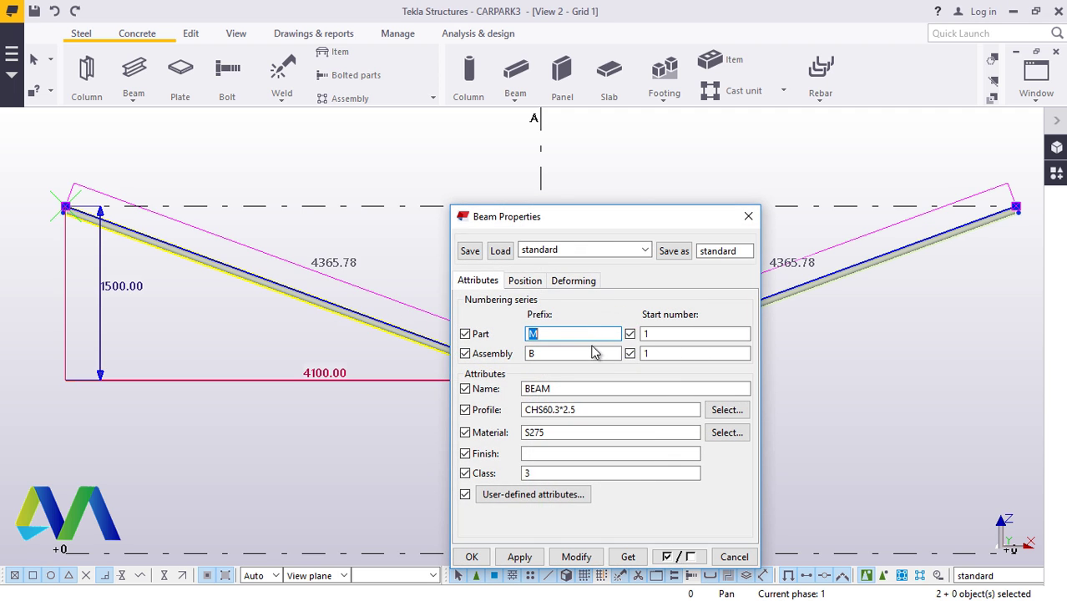
click(574, 281)
click(584, 347)
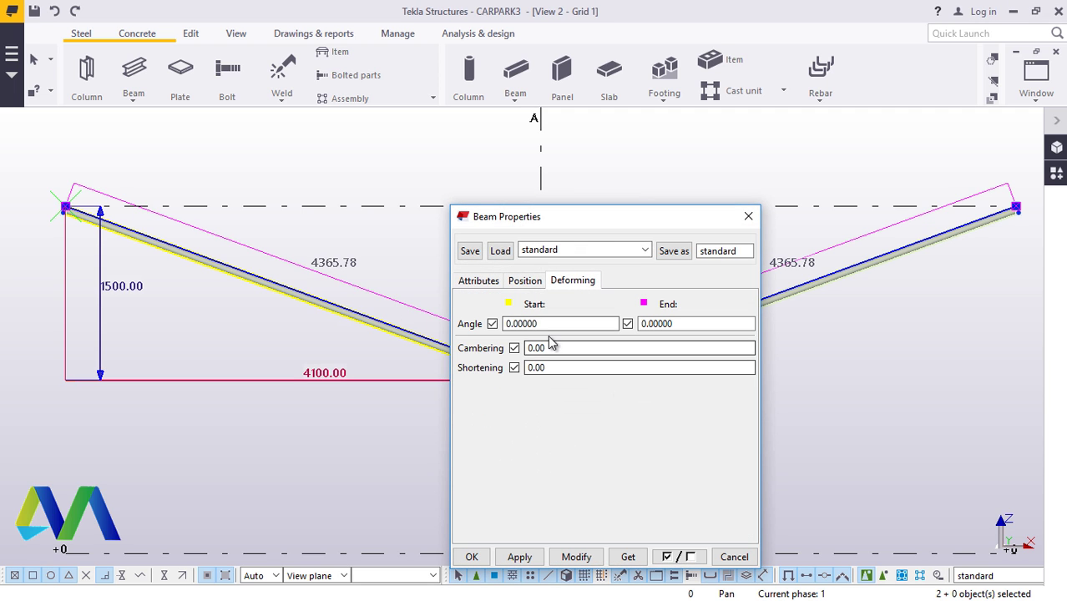
double_click(565, 347)
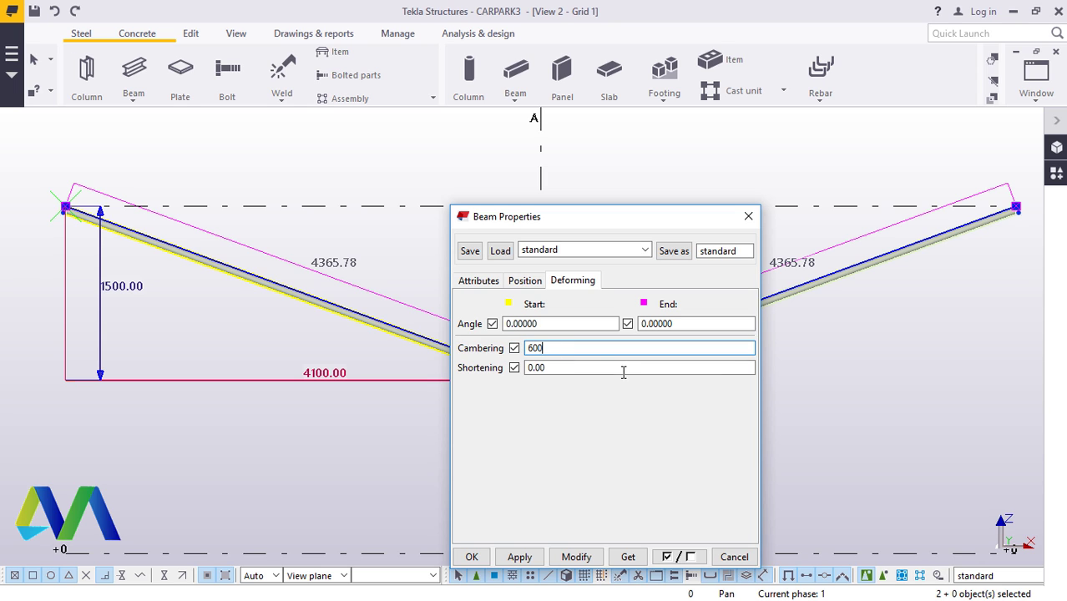
click(576, 556)
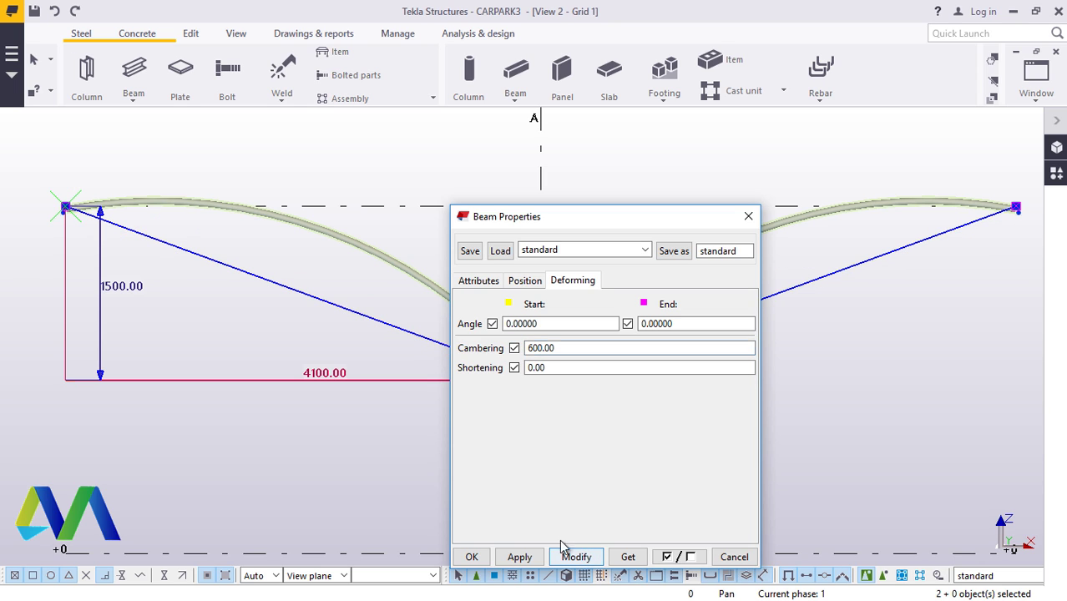
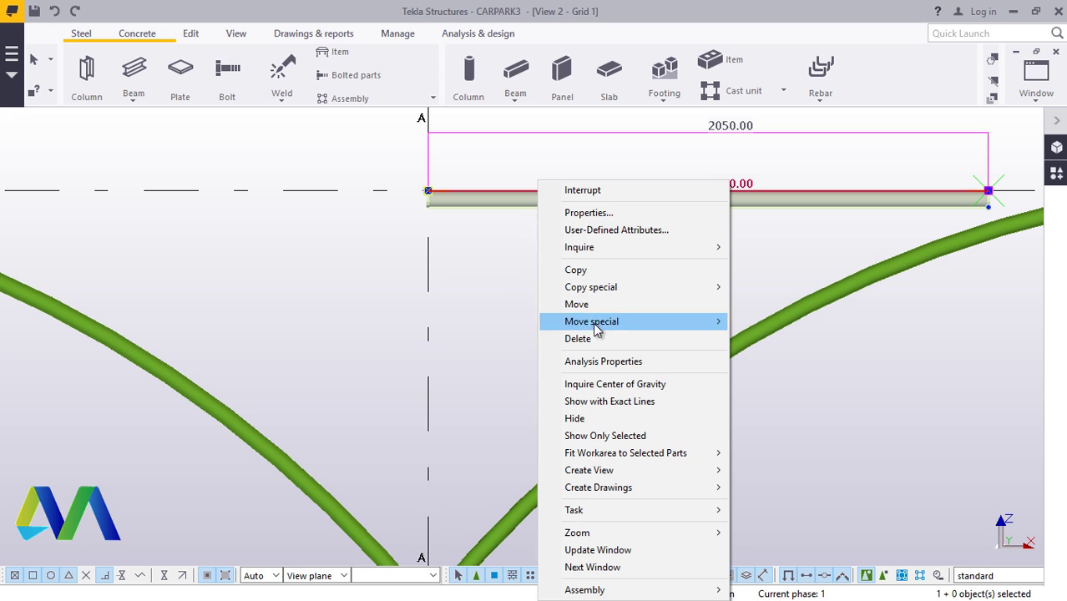
Move the horizontal beam from its midpoint to the intersection of grid line A and the upper level line
click(576, 304)
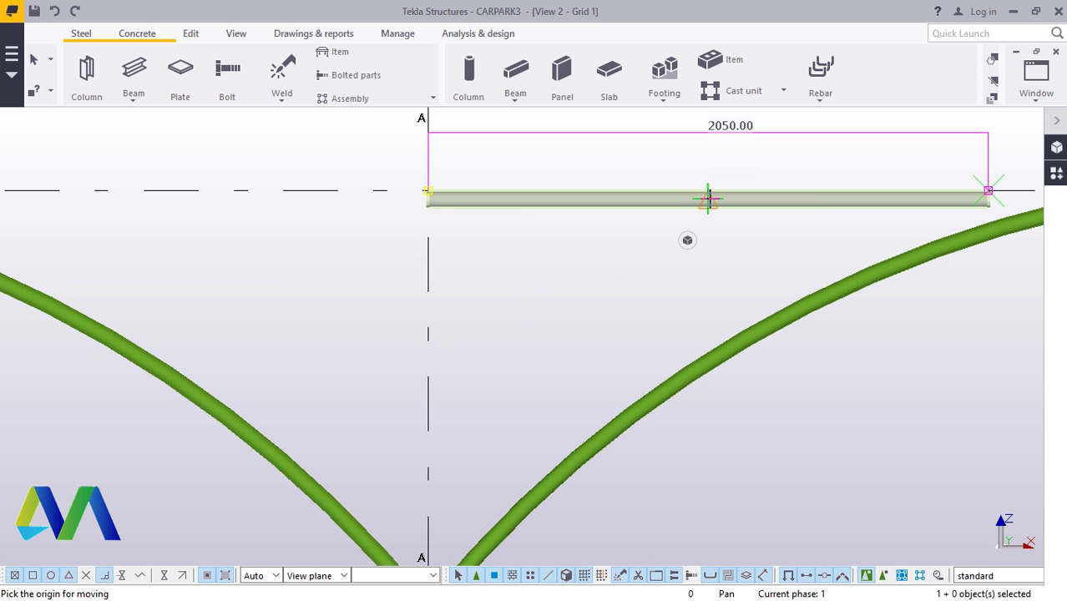
click(706, 198)
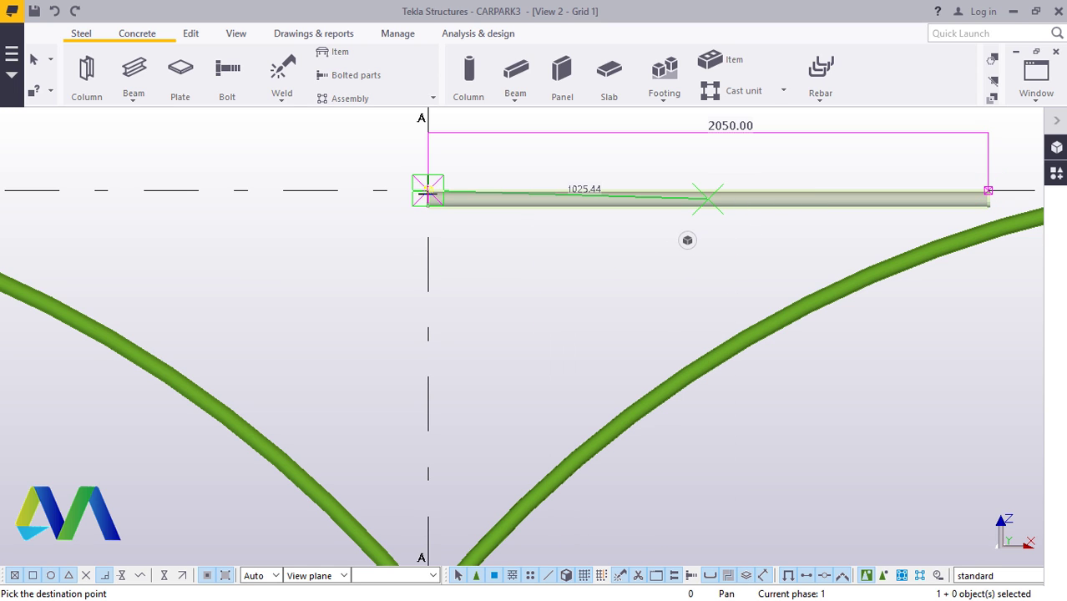
click(428, 193)
scroll(496, 214, down, 3)
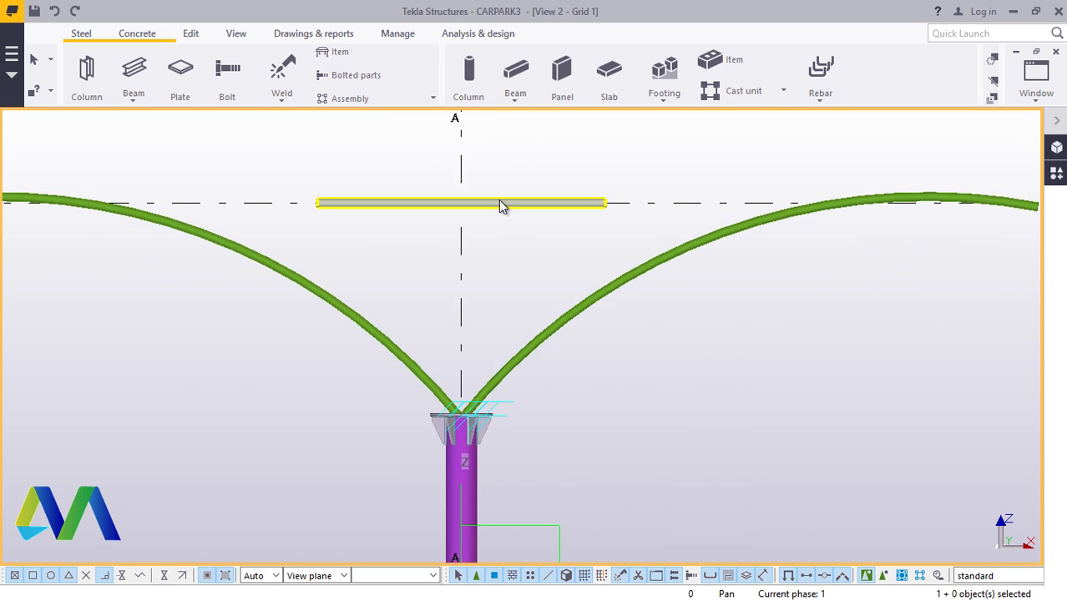
Move the horizontal beam 550 mm straight down along grid line A, using its midpoint as the origin
scroll(501, 204, up, 4)
scroll(513, 206, down, 2)
scroll(522, 205, down, 1)
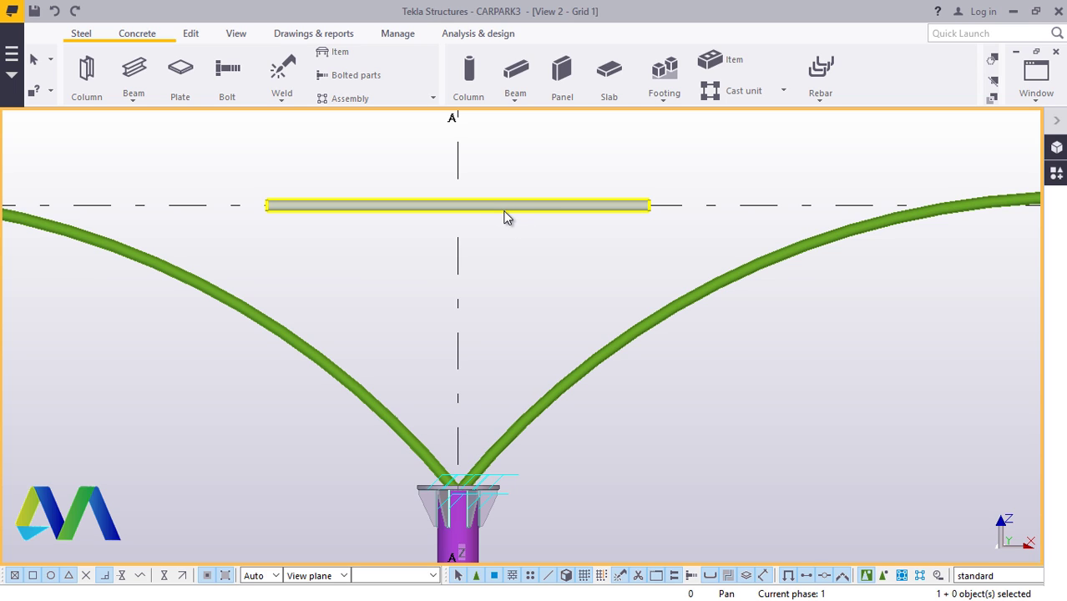
click(506, 216)
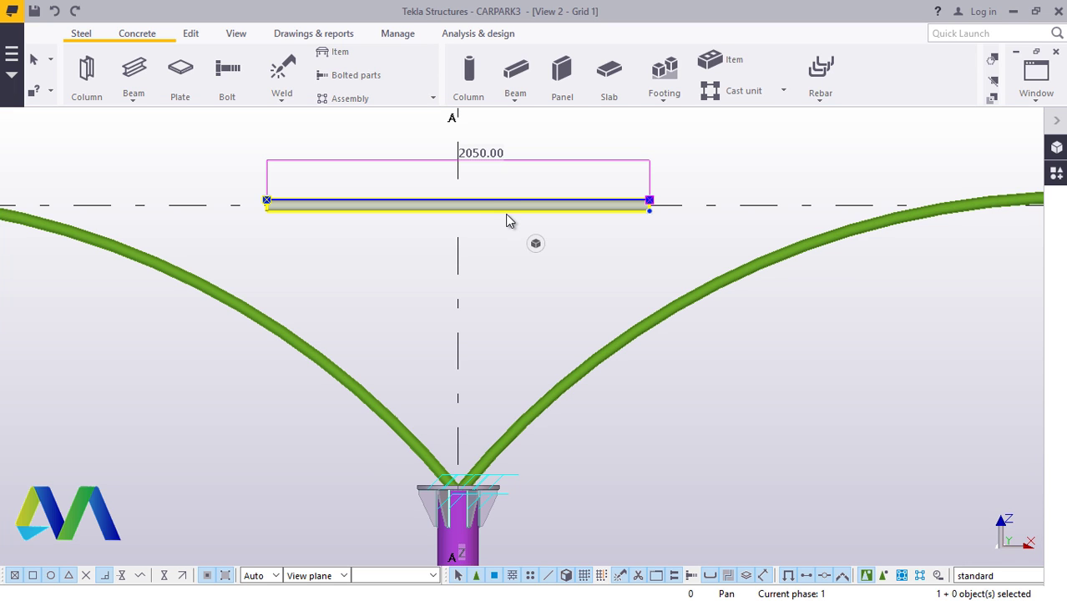
right_click(506, 215)
click(552, 303)
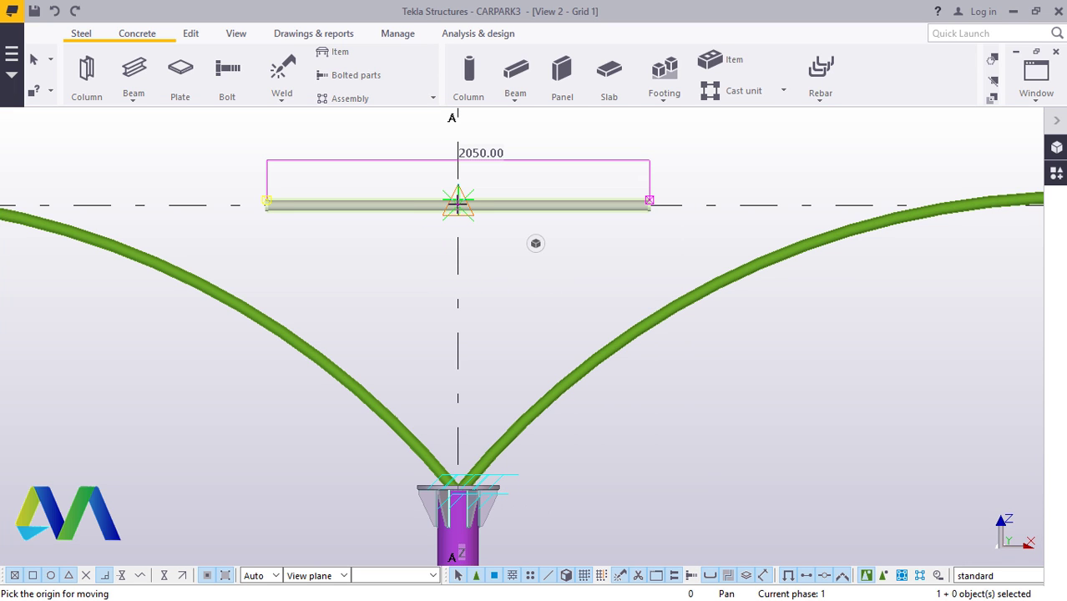
click(459, 201)
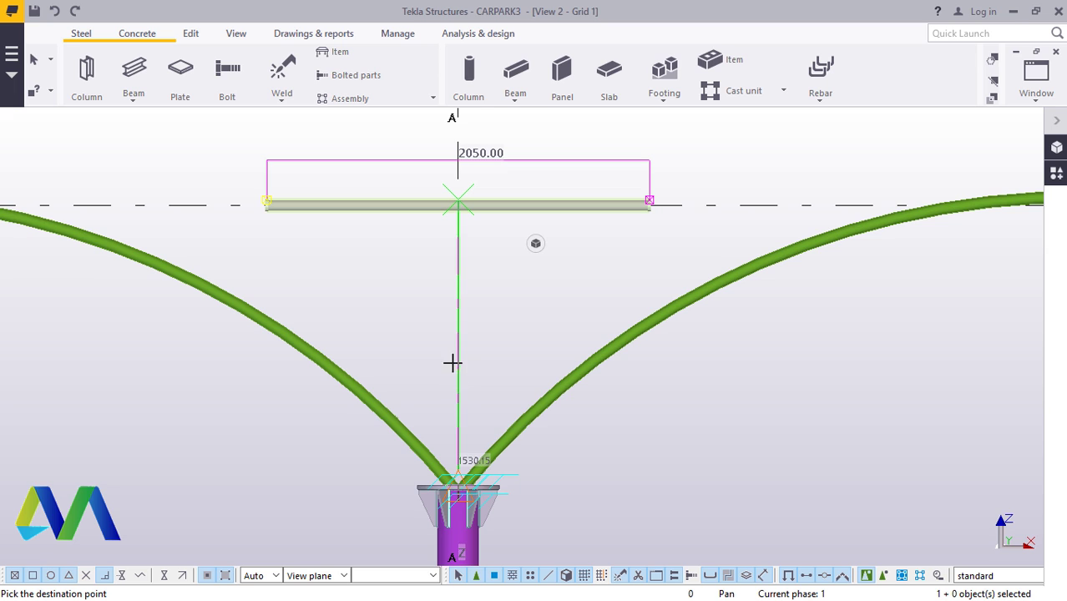
scroll(452, 278, down, 5)
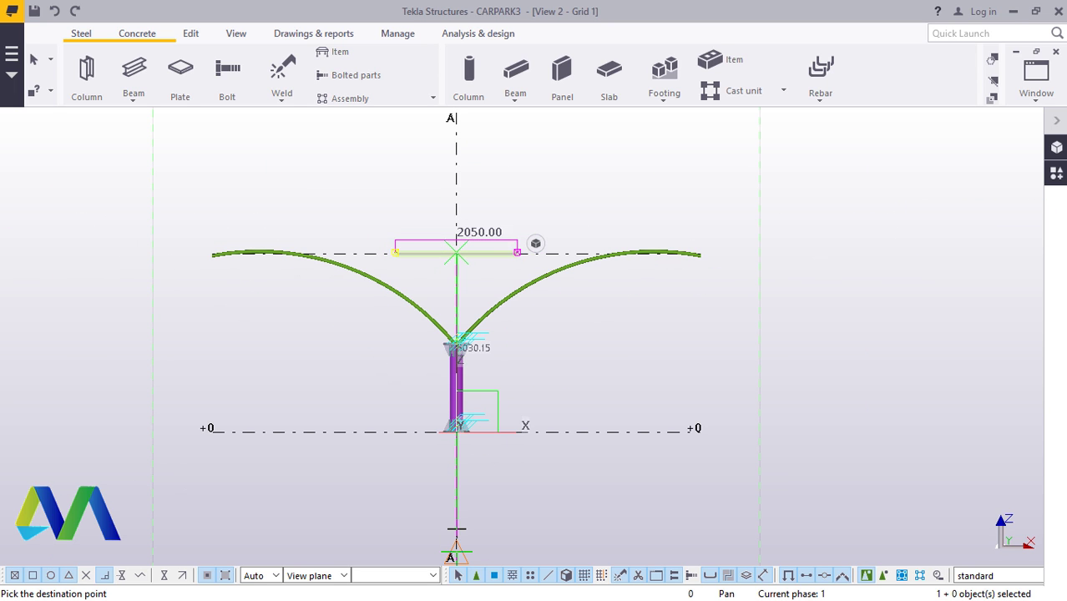
text(550)
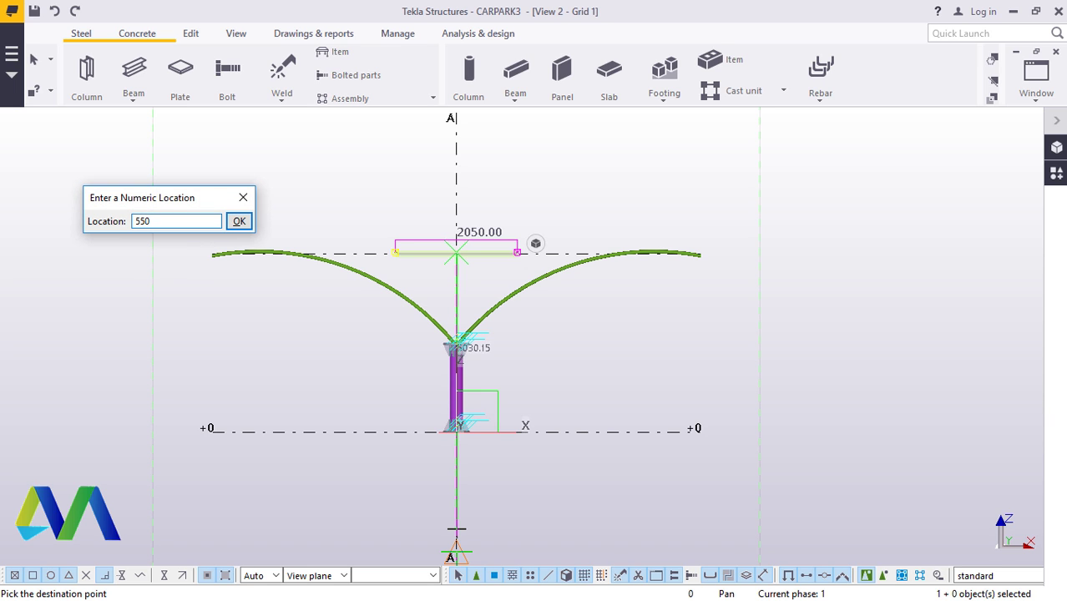
key(Return)
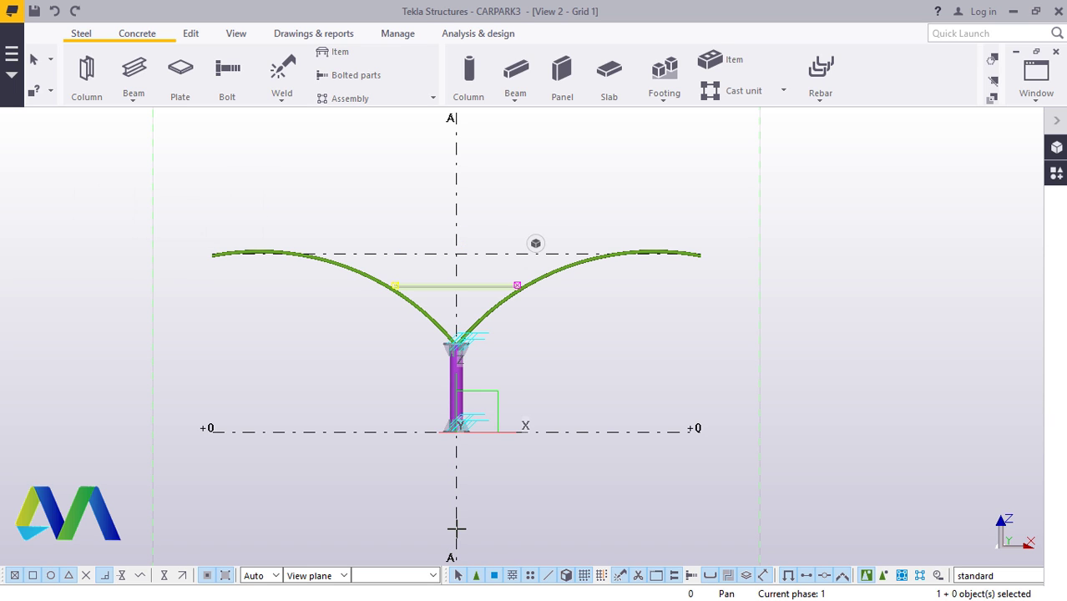
Set the horizontal beam's start Dx end offset to -100 mm and modify the beam
scroll(449, 294, up, 7)
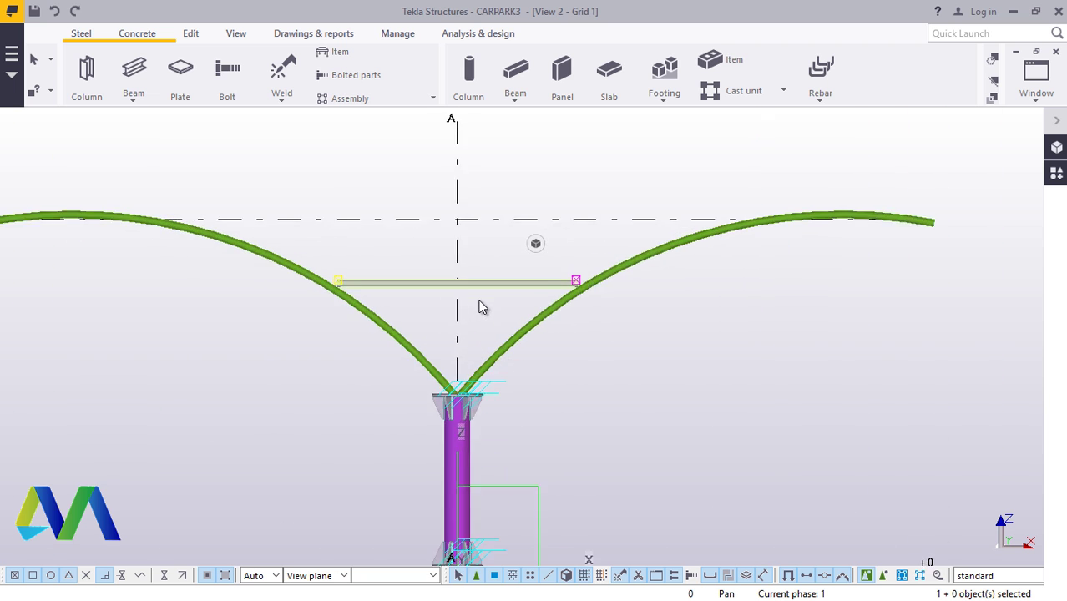
click(469, 259)
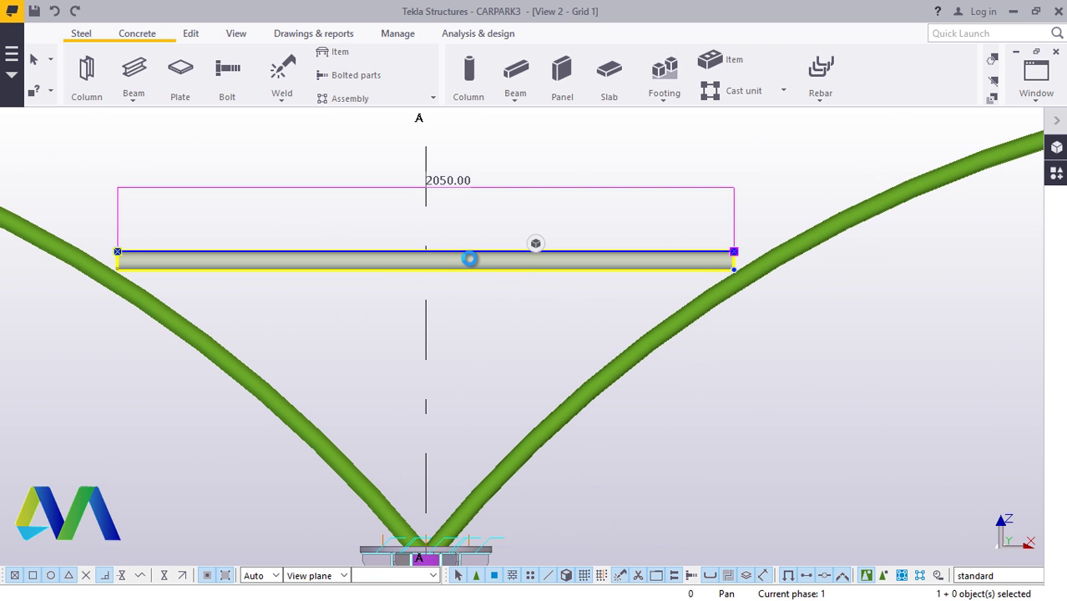
double_click(492, 264)
drag(638, 181, 717, 211)
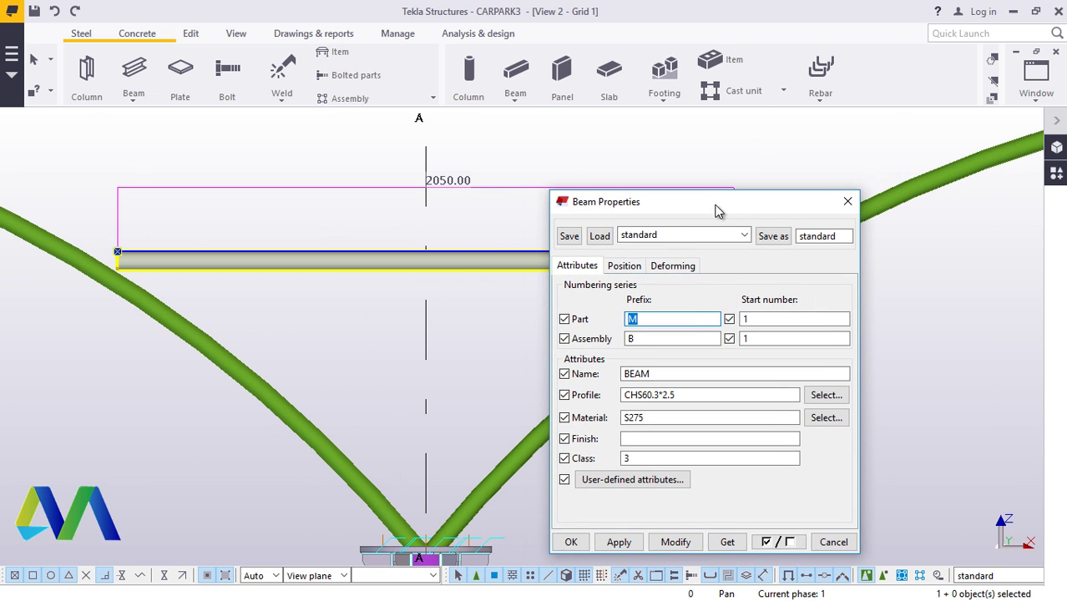
click(628, 266)
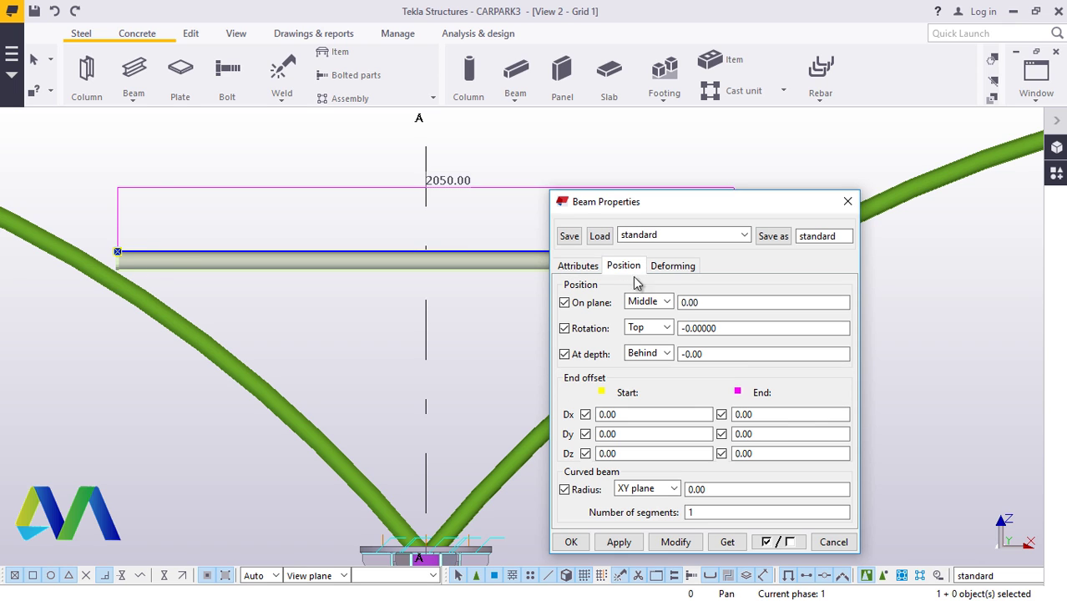
click(619, 416)
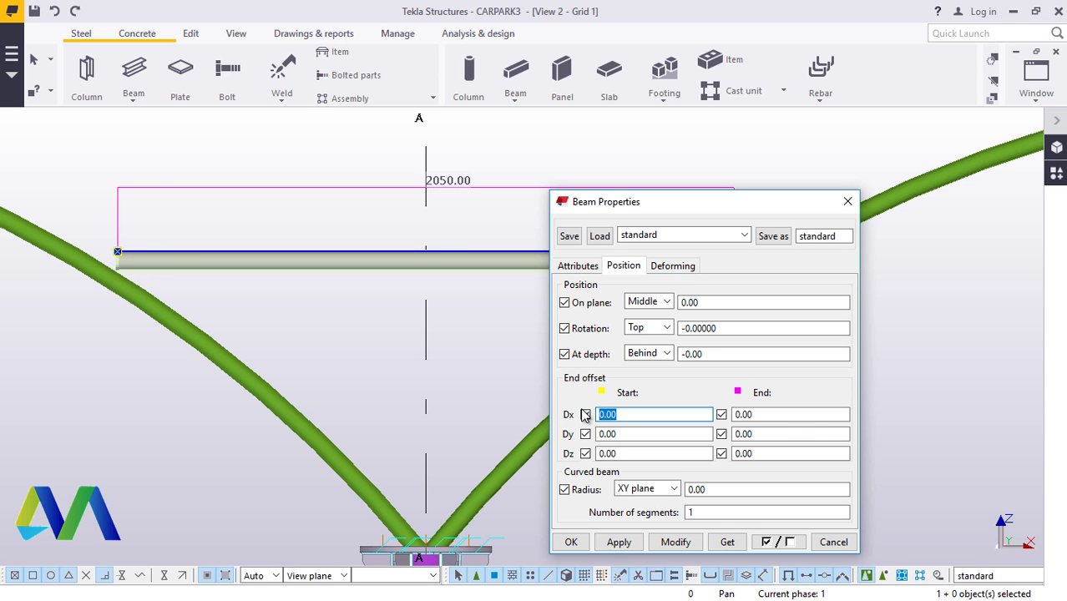
text(-100)
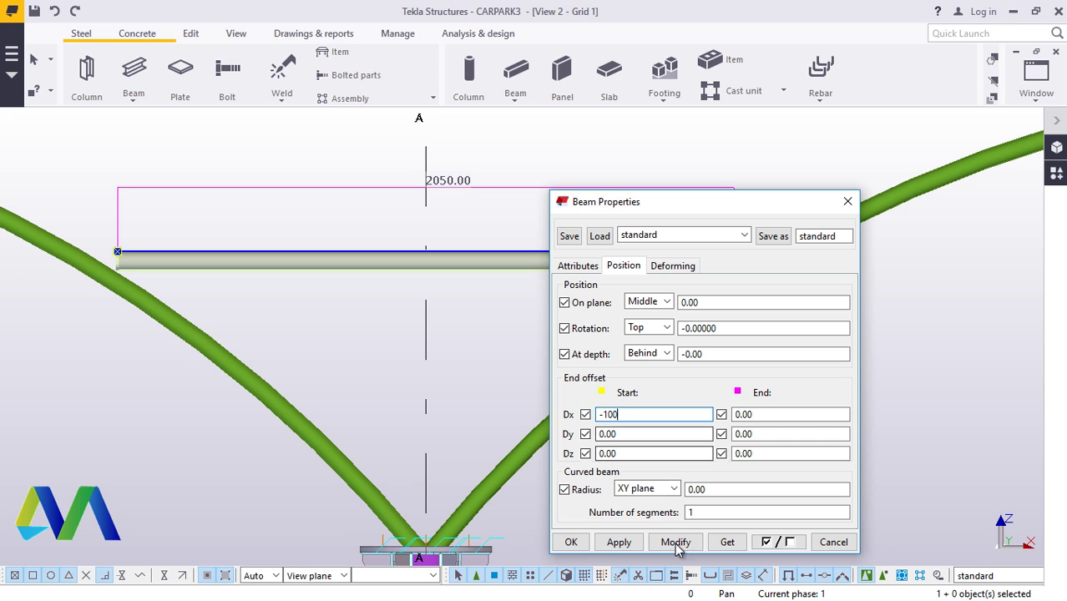
click(676, 542)
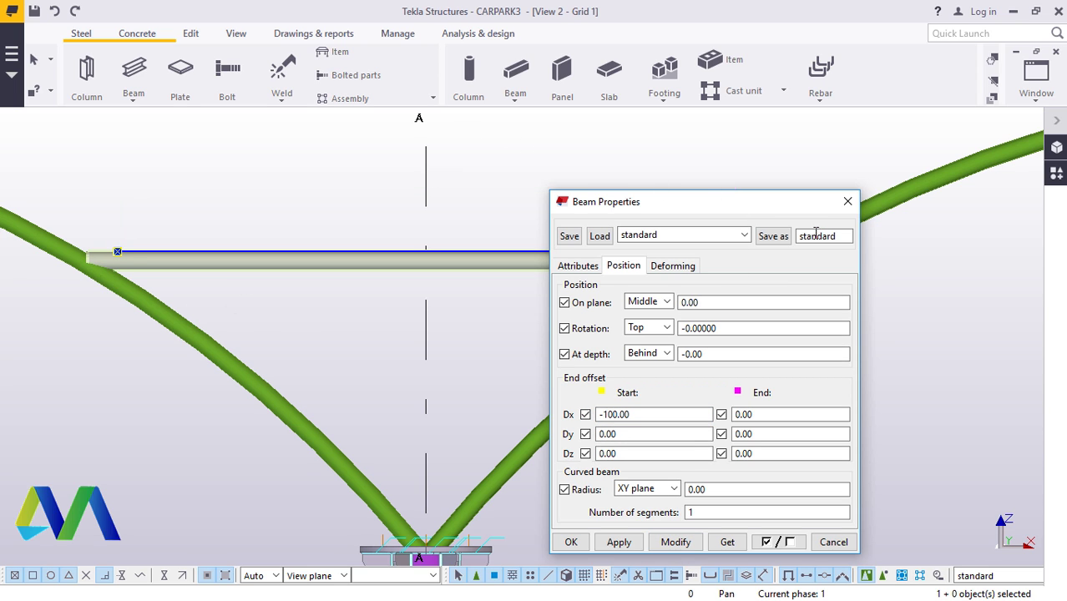
Set the horizontal beam's end Dx offset to 100 mm and modify it to extend toward the right sloping beam
drag(731, 213, 306, 123)
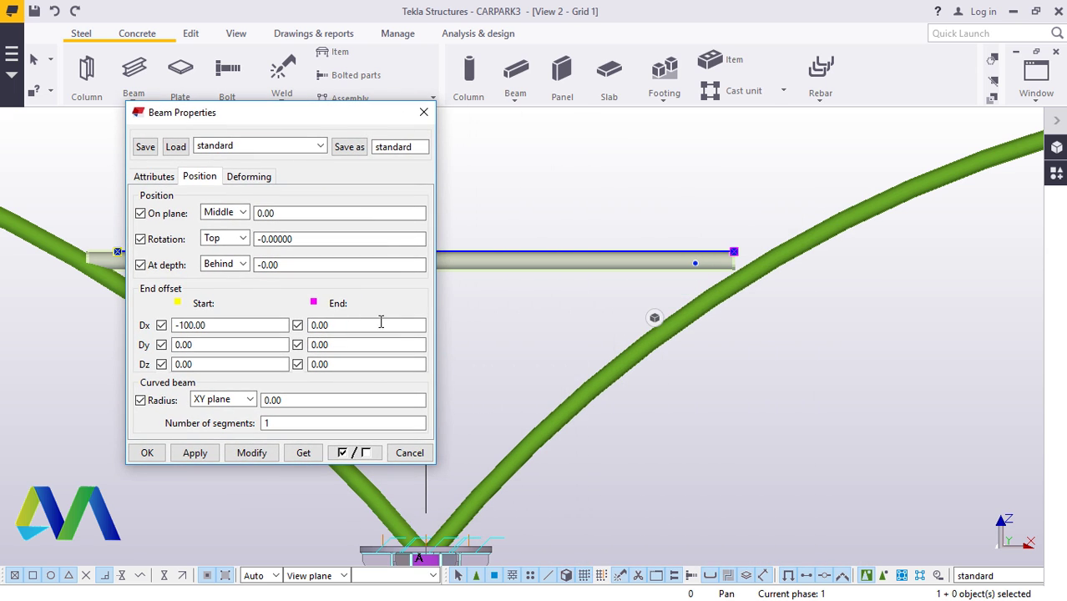
double_click(346, 326)
text(100)
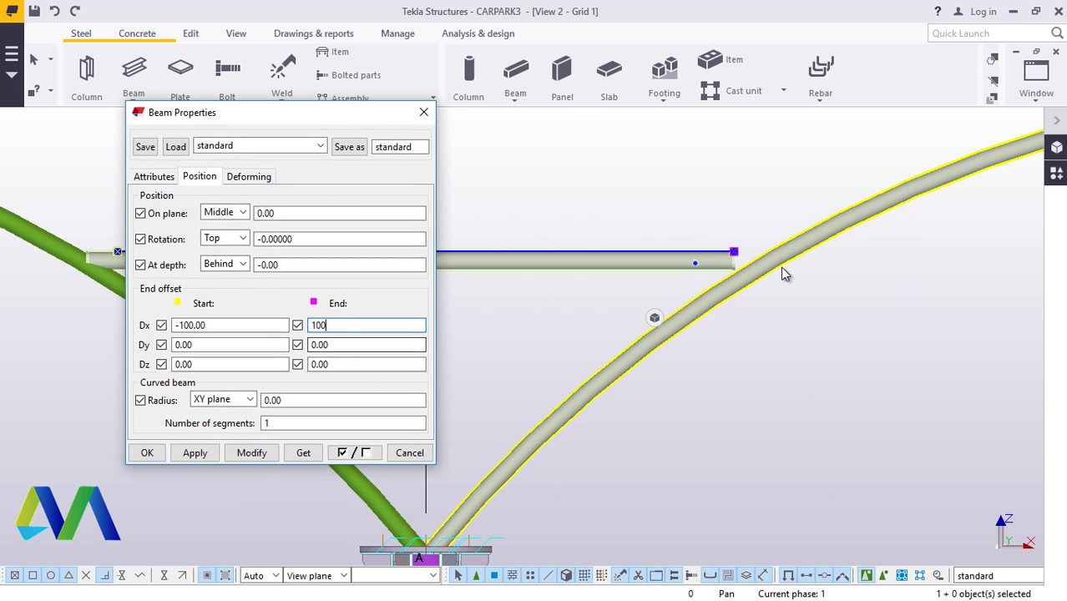
click(251, 452)
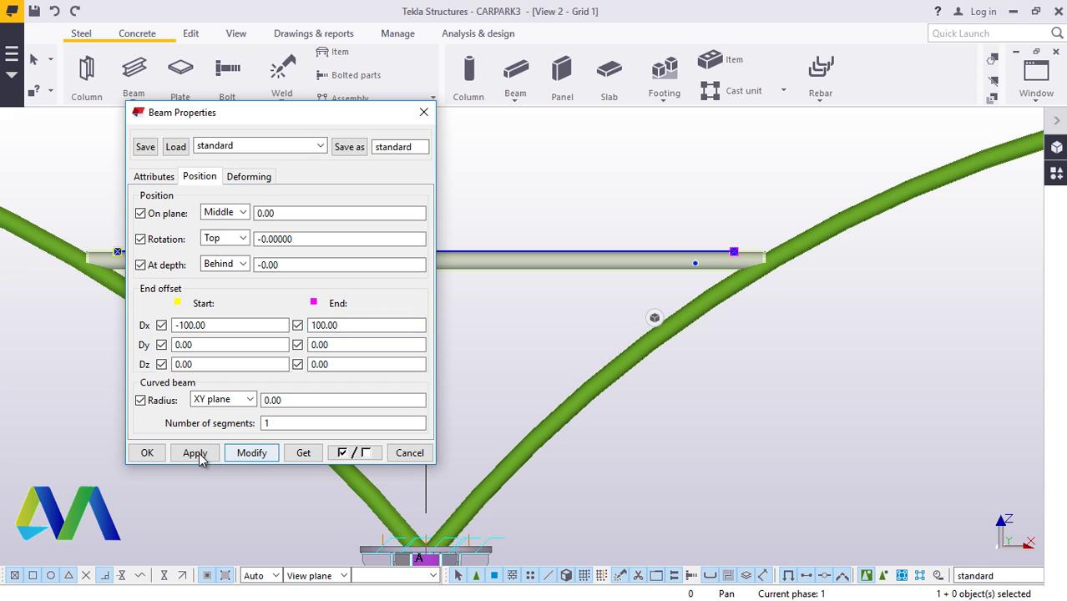
Set the horizontal tie beam's cambering to 300 mm and modify it into an arch
click(249, 176)
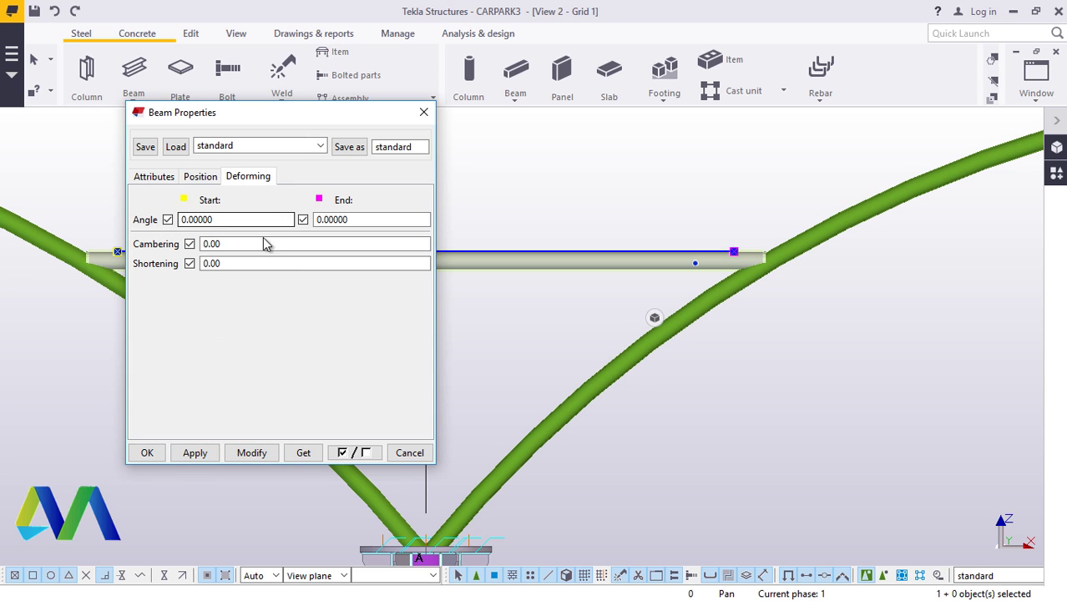
double_click(238, 245)
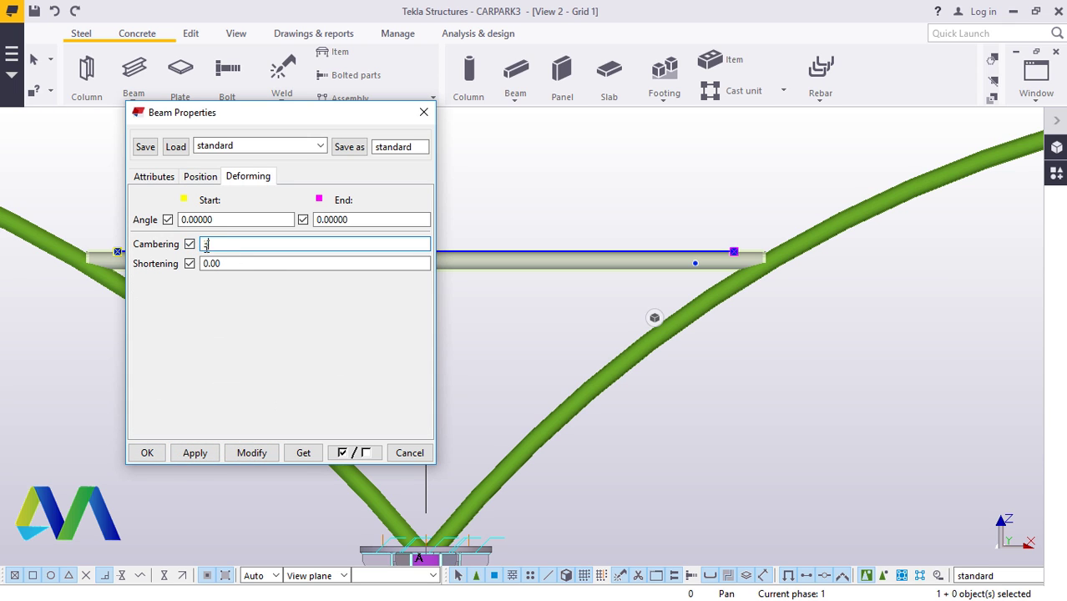
click(264, 454)
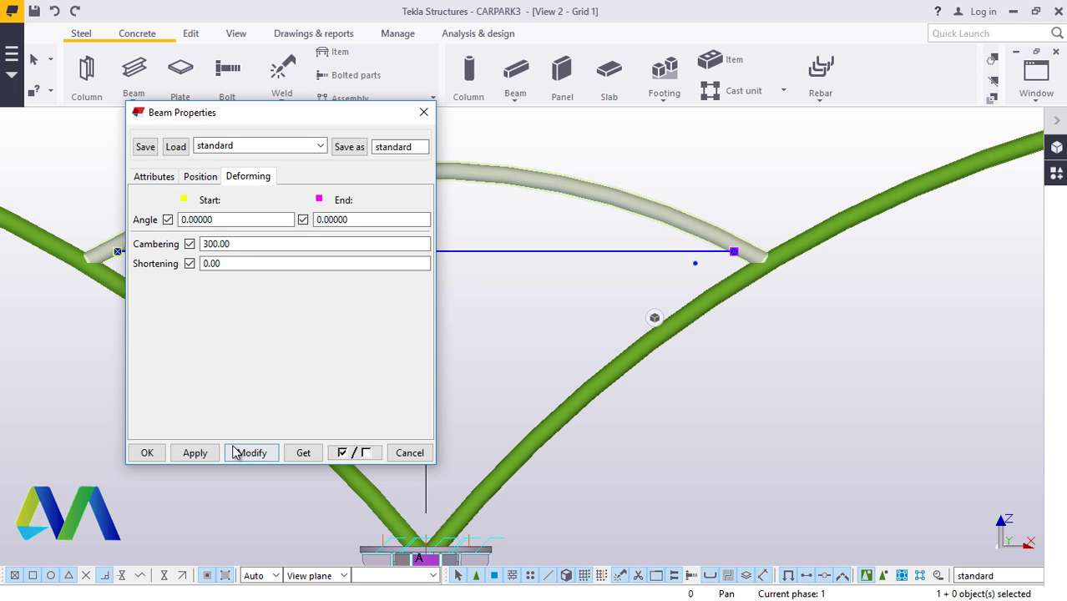
Set the arched tie beam's cambering to 400 mm, modify the beam and accept the properties
drag(281, 111, 381, 287)
double_click(315, 337)
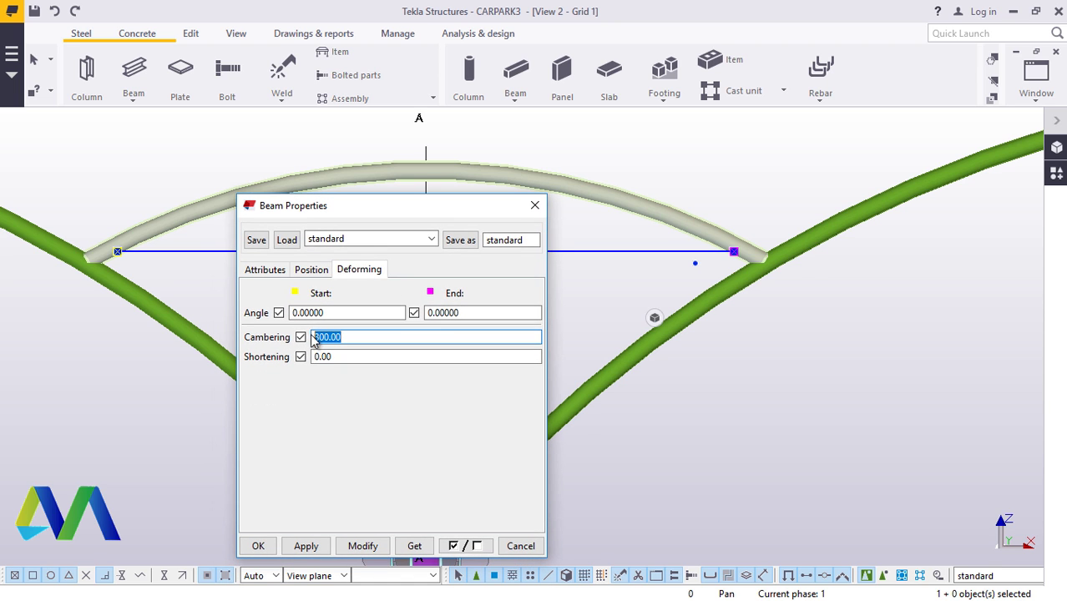
text(400)
click(362, 546)
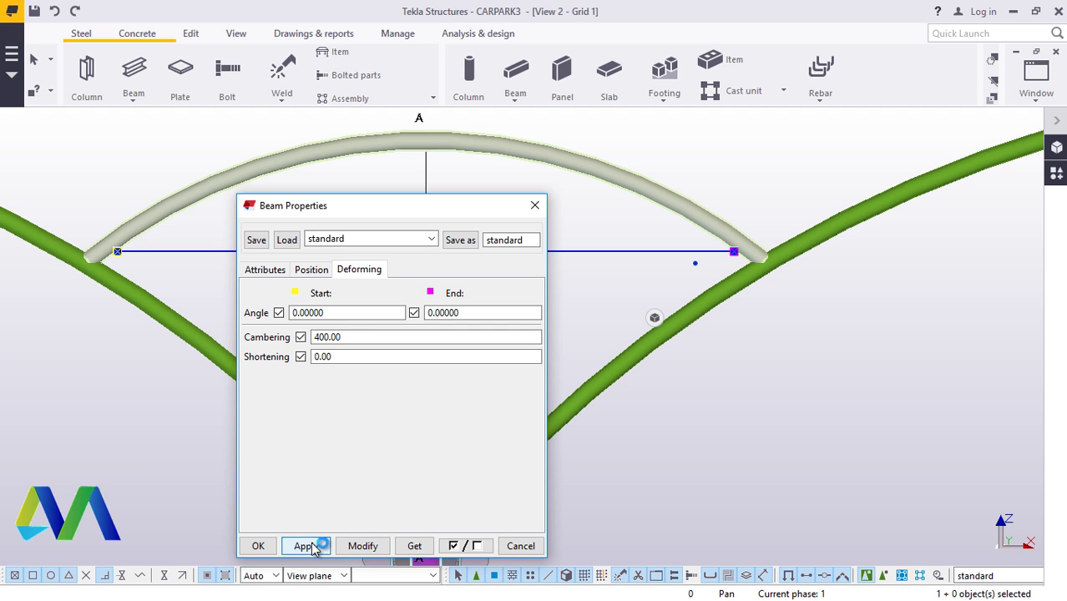
click(258, 546)
Examine the arched frame, its beam ends and the joint between the tie and the right sloping beam
scroll(606, 269, down, 2)
scroll(618, 250, down, 2)
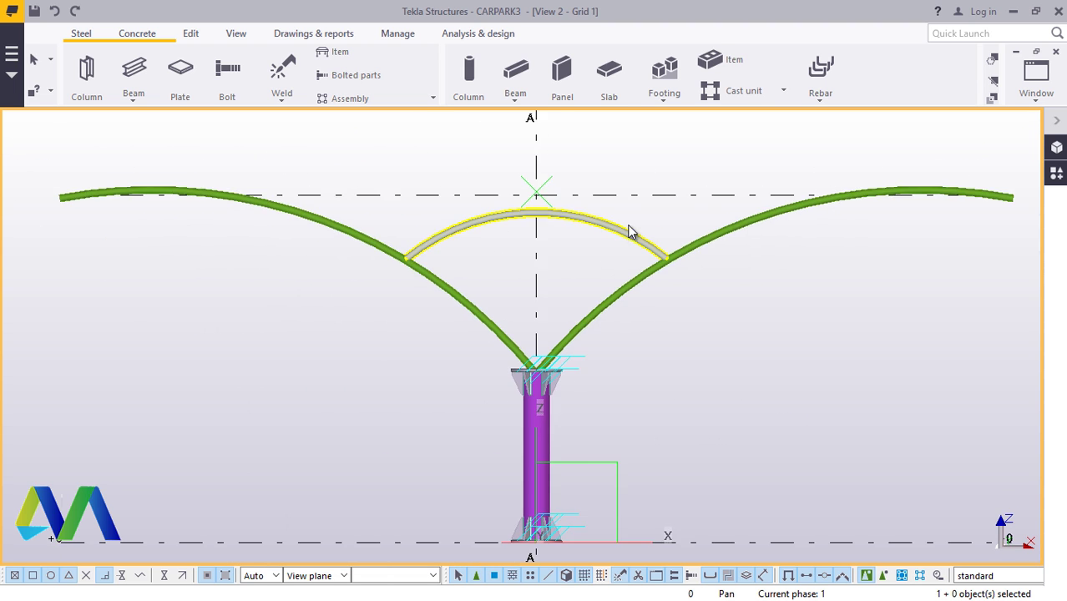
scroll(603, 245, up, 1)
scroll(693, 282, up, 2)
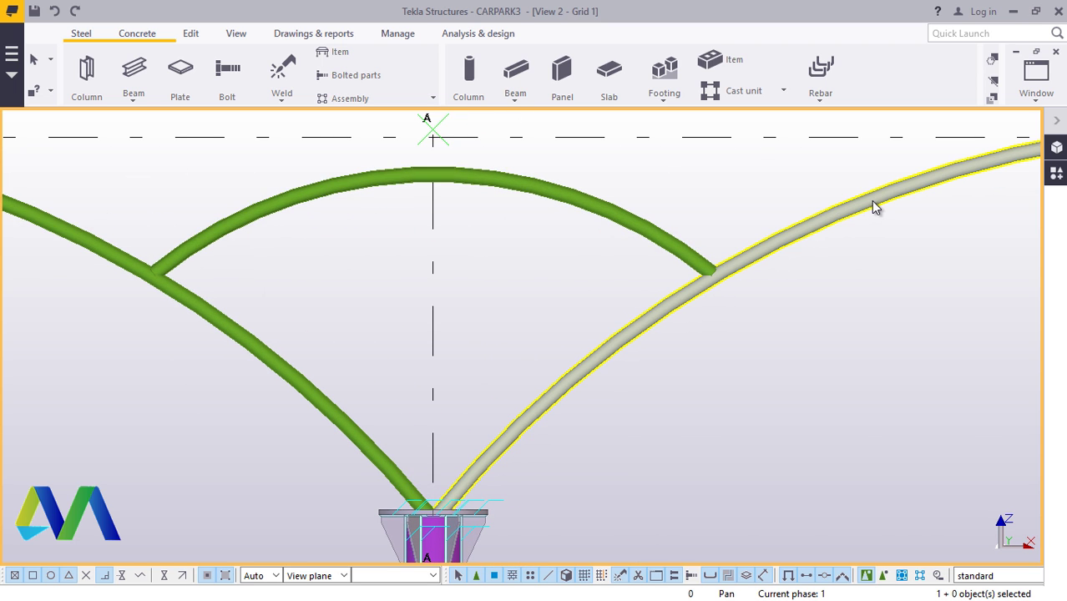
scroll(576, 283, down, 3)
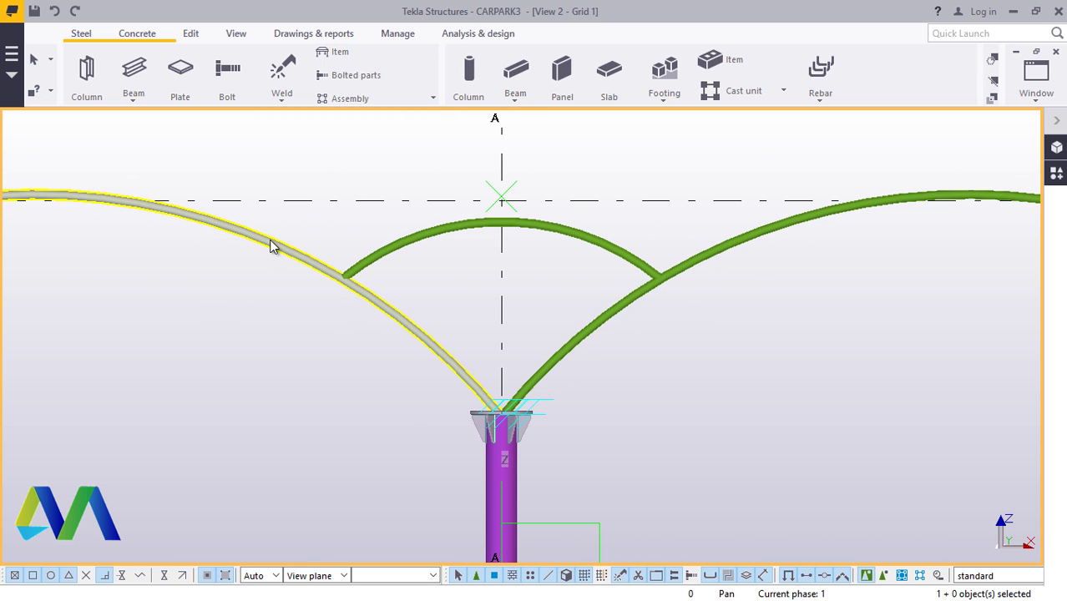
scroll(464, 298, down, 2)
scroll(503, 274, up, 2)
scroll(515, 306, down, 3)
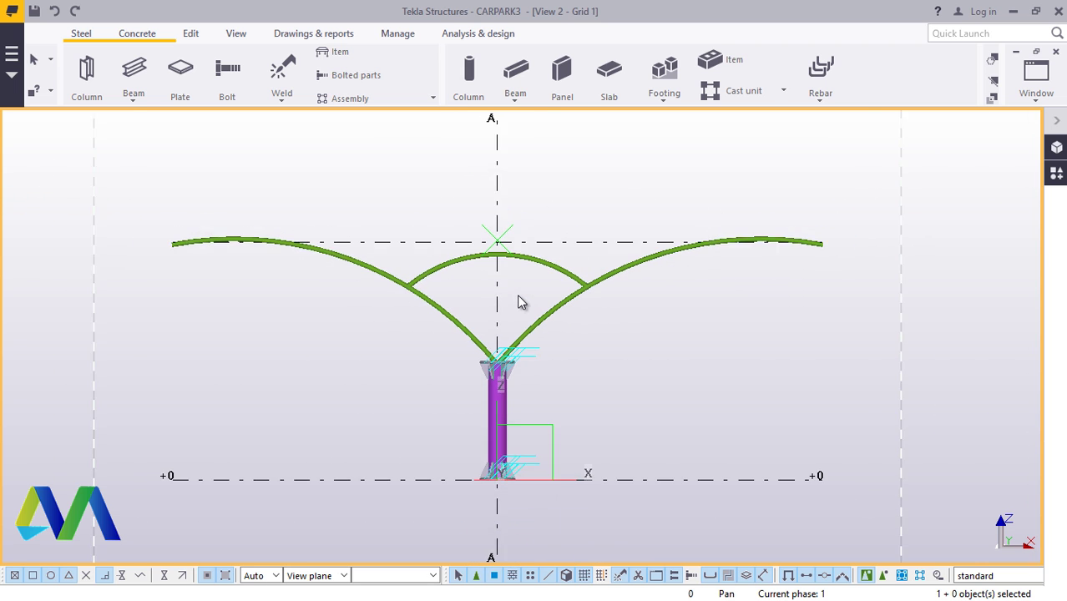
scroll(176, 276, up, 3)
scroll(176, 267, up, 2)
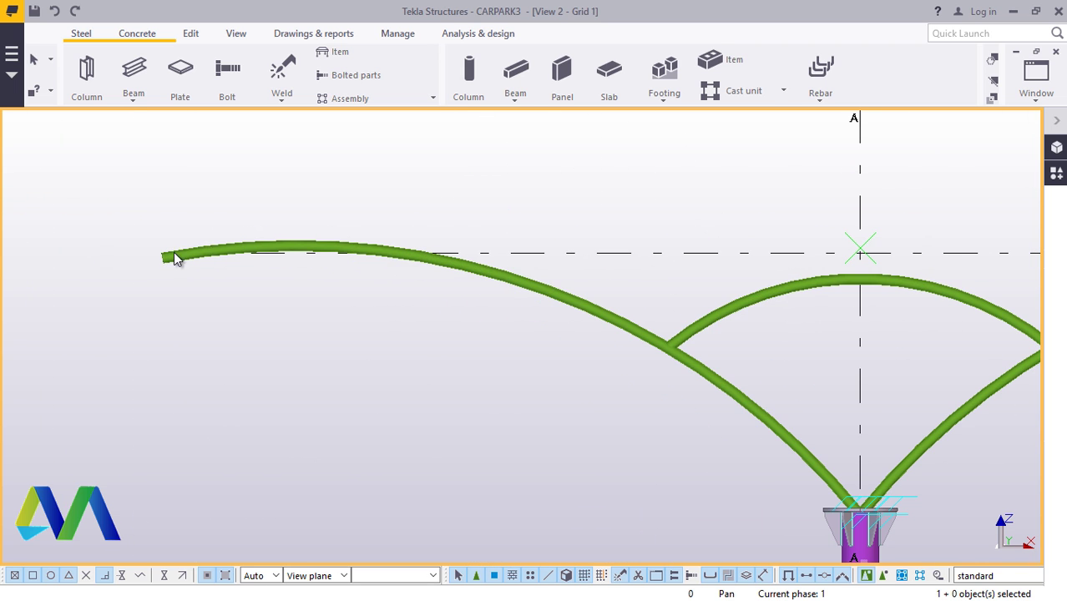
scroll(292, 219, down, 3)
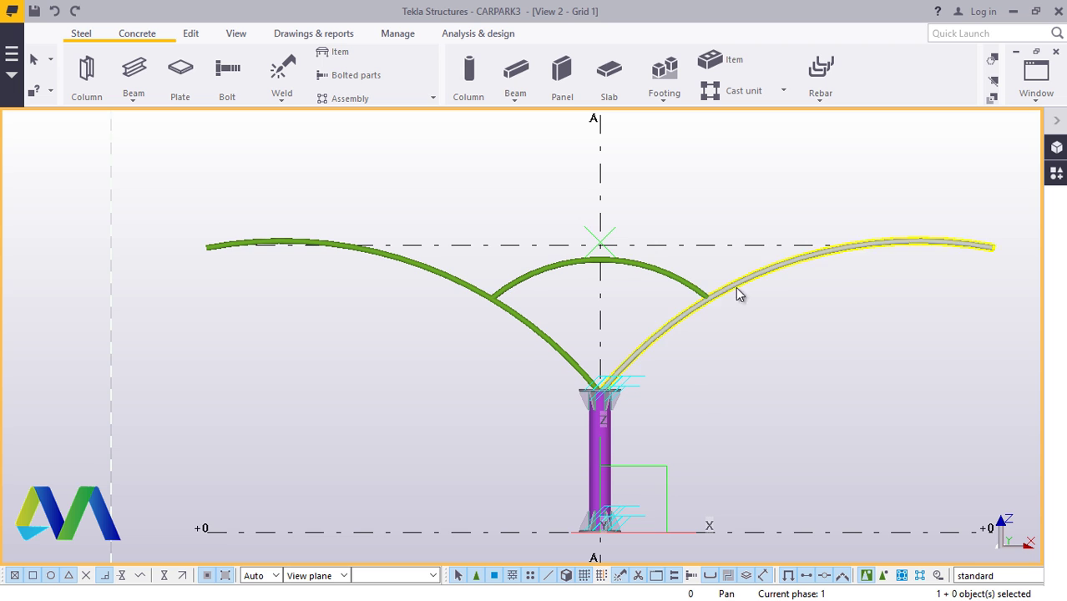
scroll(734, 277, up, 3)
scroll(735, 277, up, 8)
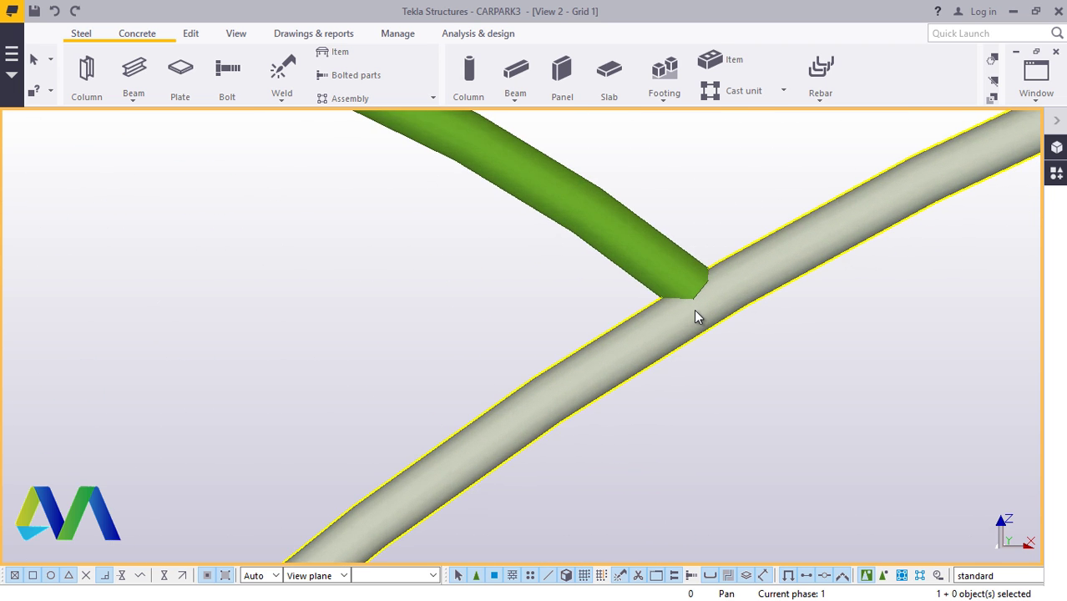
scroll(709, 286, up, 2)
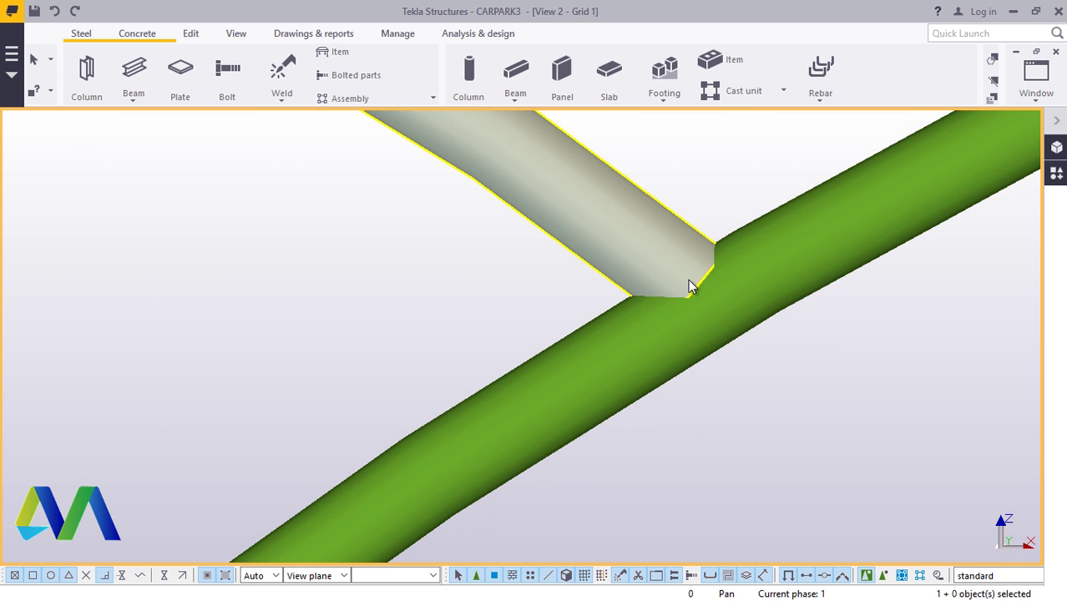
Search the applications and components catalog for WELD and look through the available weld components
click(1056, 173)
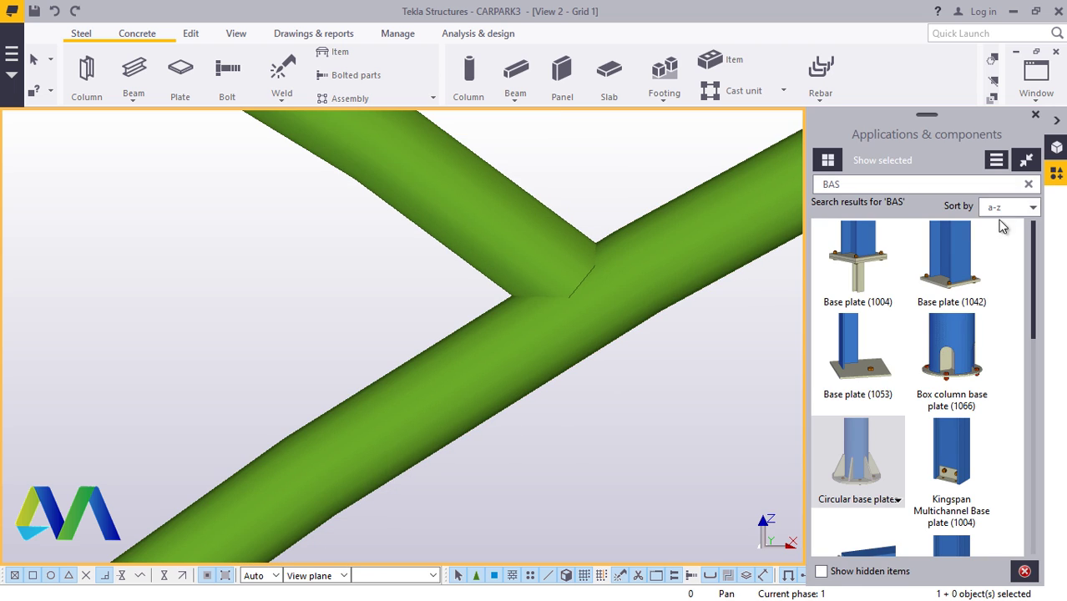
click(845, 186)
key(BackSpace)
key(BackSpace)
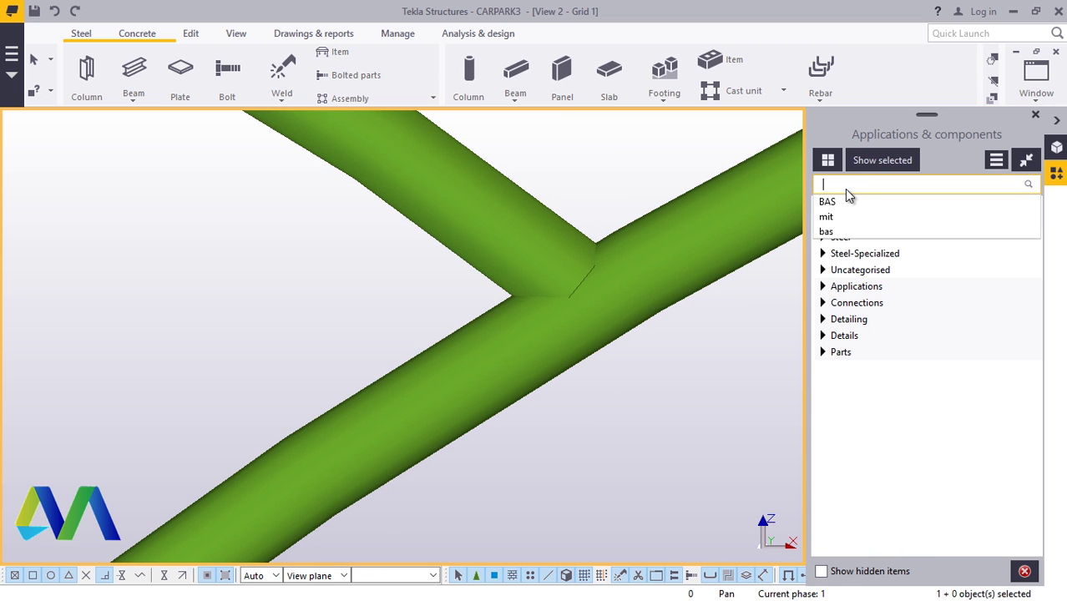
text(WELD)
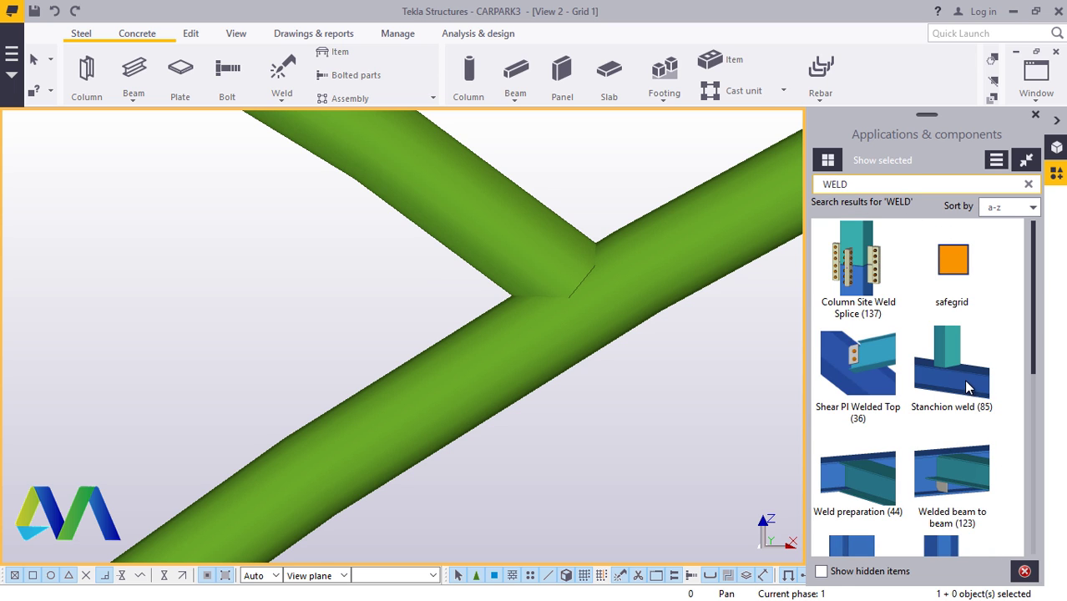
scroll(943, 428, down, 2)
scroll(945, 404, up, 3)
key(BackSpace)
key(BackSpace)
key(BackSpace)
key(BackSpace)
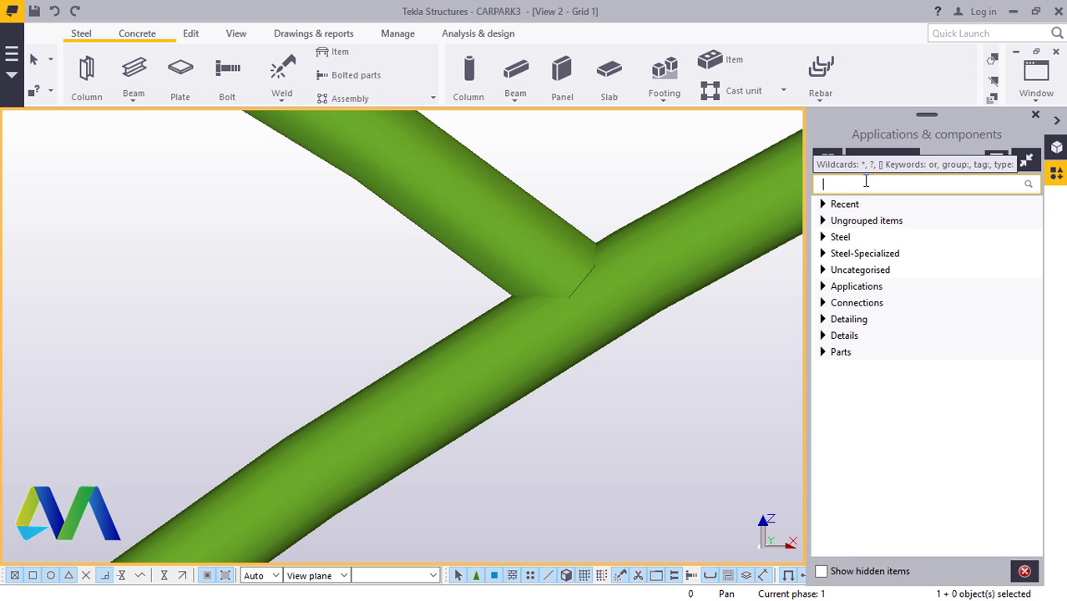
text(WELD)
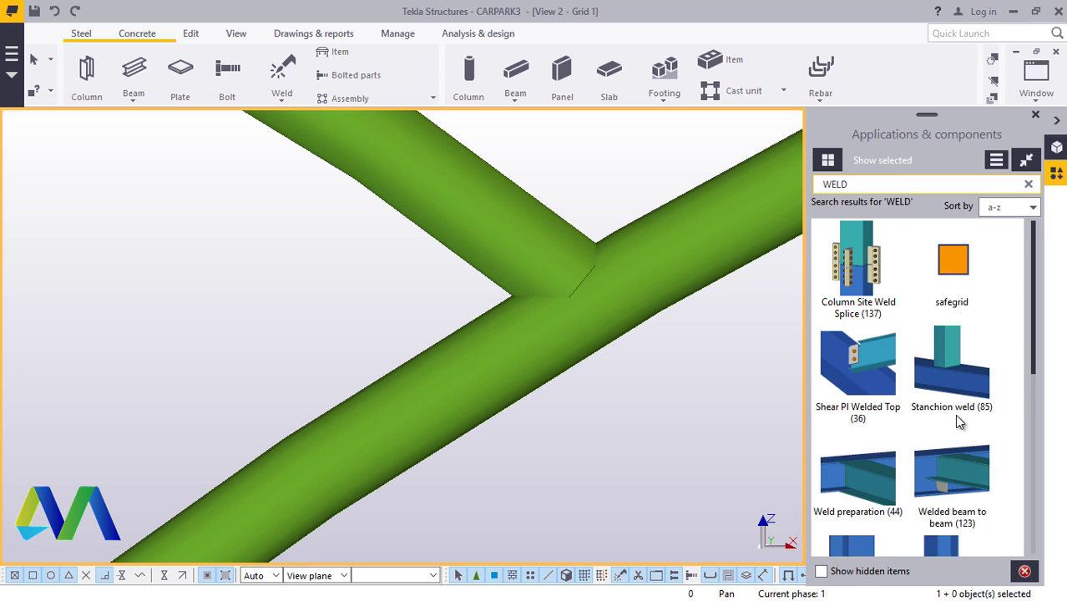
Try to connect the arched tie beam to the right sloping beam with the Stanchion weld (85) component
click(958, 409)
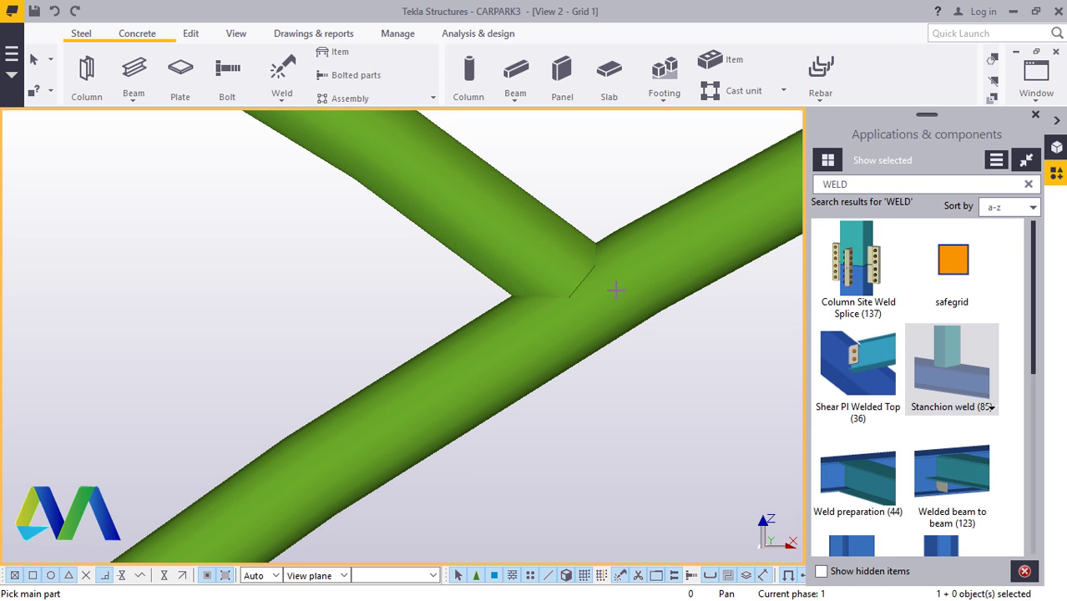
click(645, 252)
click(550, 238)
scroll(558, 265, down, 2)
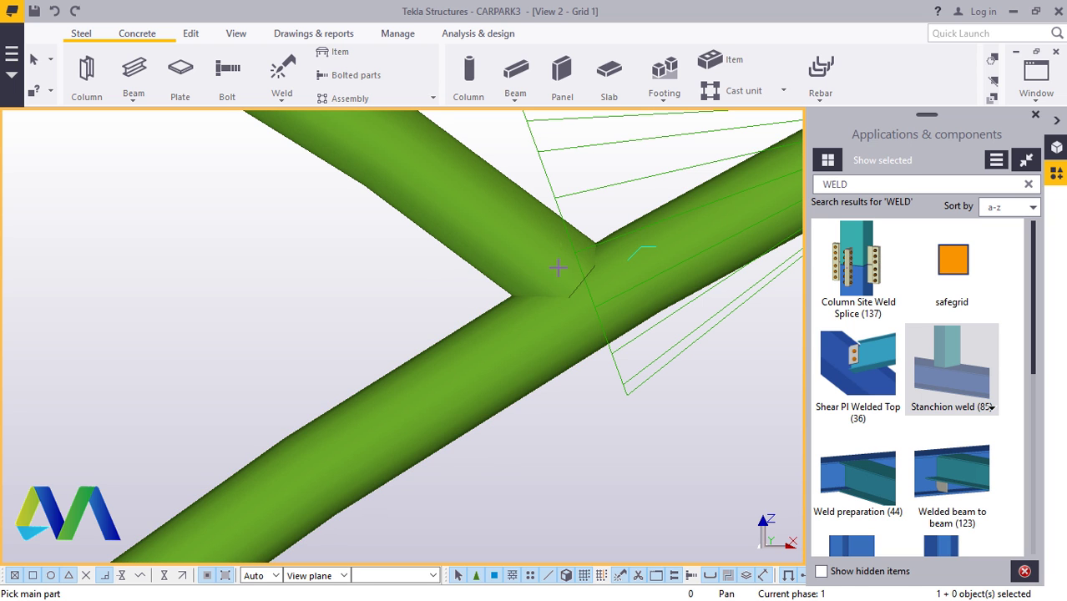
right_click(301, 290)
click(346, 299)
scroll(585, 375, down, 5)
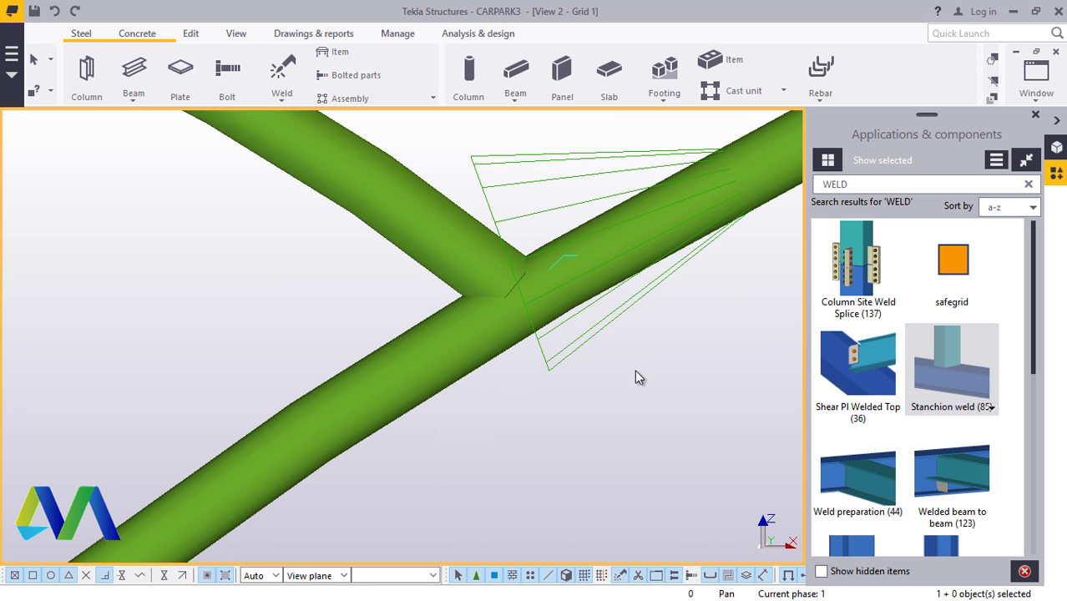
End the Stanchion weld command and undo the connection at the right tie joint
scroll(898, 372, down, 5)
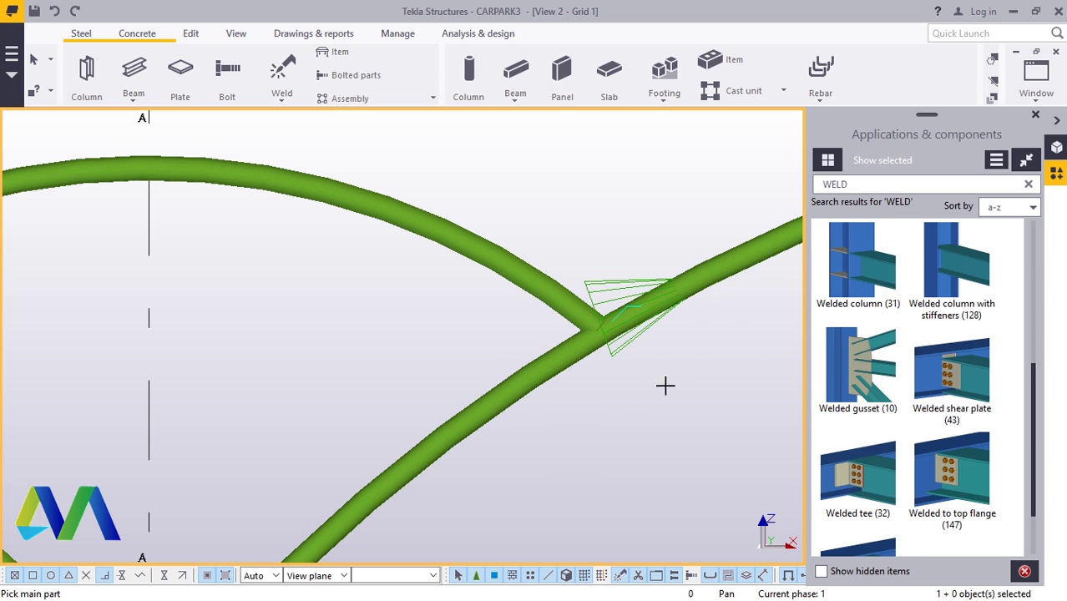
scroll(450, 350, down, 3)
right_click(202, 201)
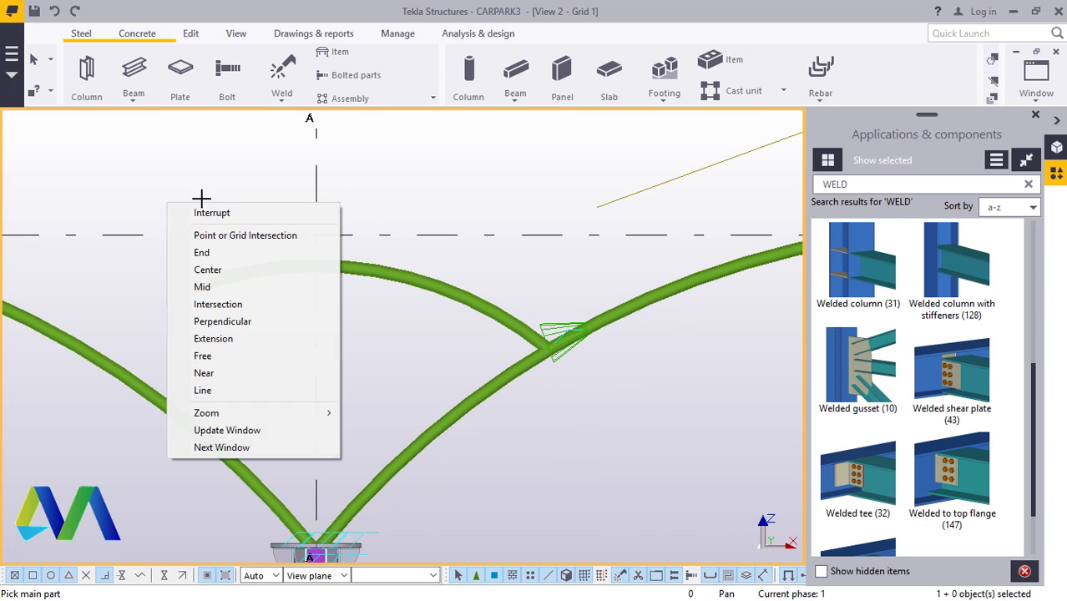
click(204, 210)
click(54, 11)
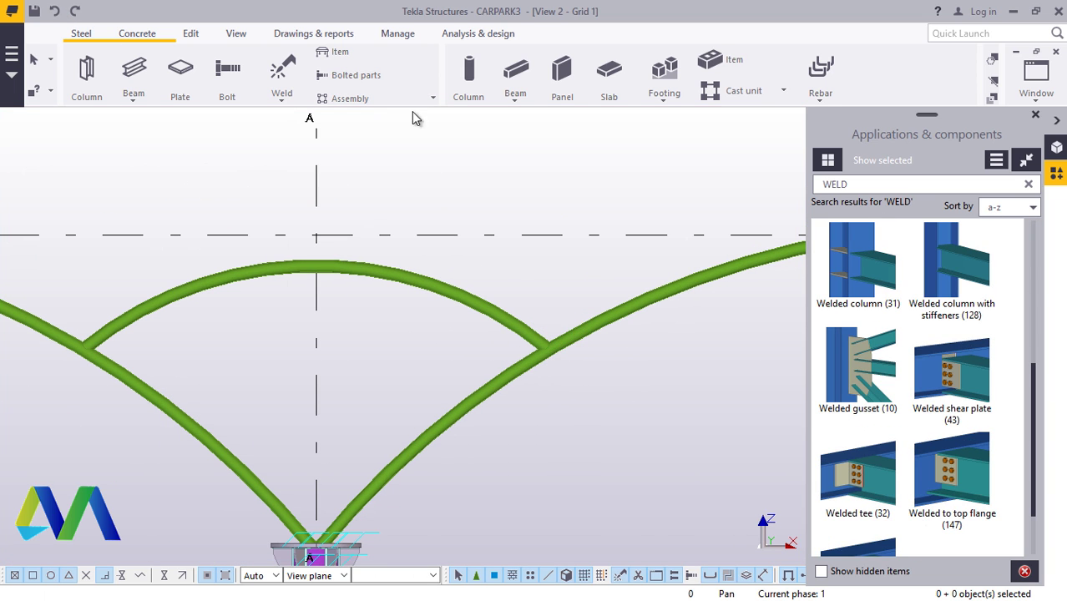
Search the component catalog for MITRE and apply Tube-MitreSaddle+Hole between the right sloping beam and the arched tie
click(854, 182)
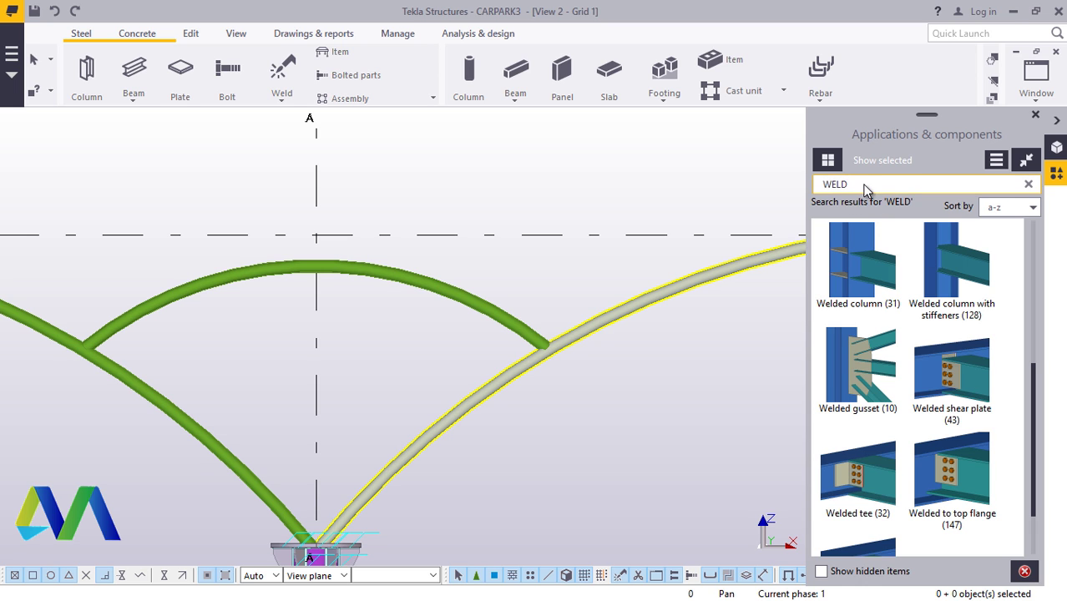
key(BackSpace)
key(BackSpace)
key(BackSpace)
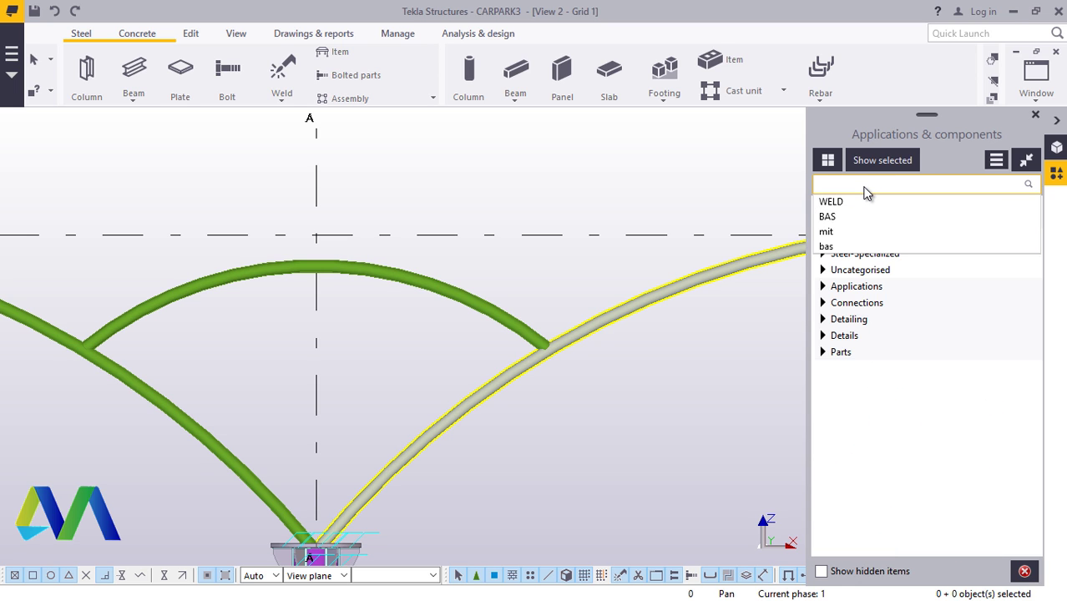
text(MITRE)
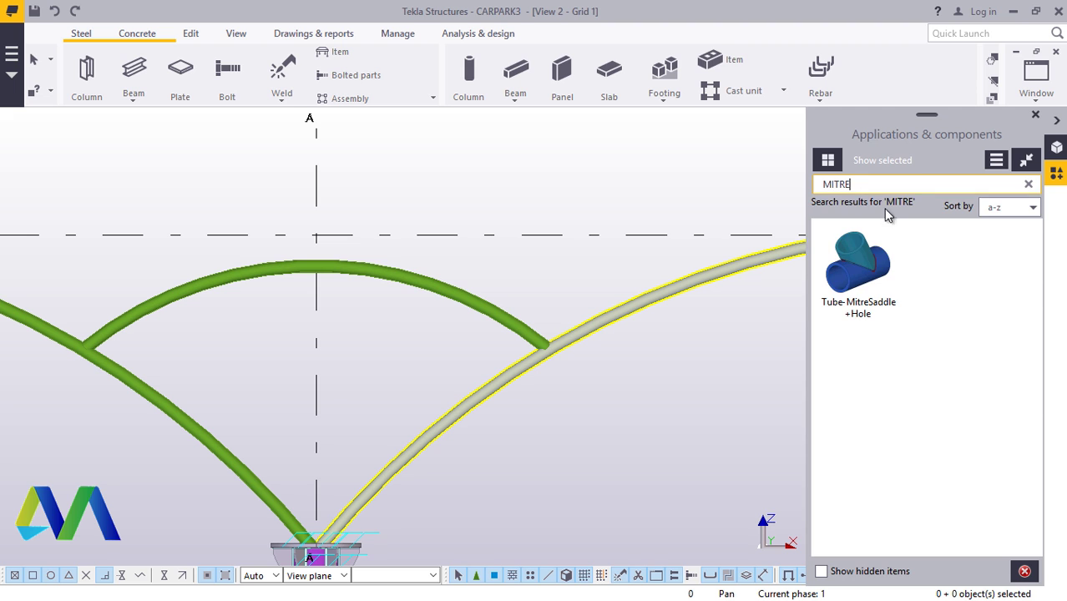
click(848, 269)
scroll(584, 334, up, 5)
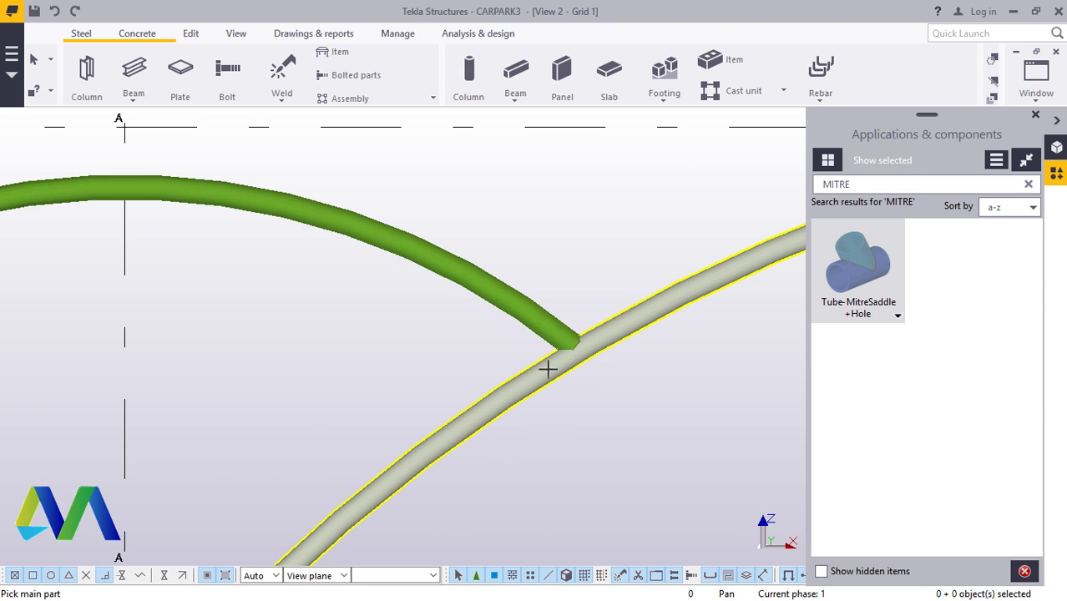
click(547, 363)
scroll(638, 381, down, 3)
scroll(164, 376, up, 4)
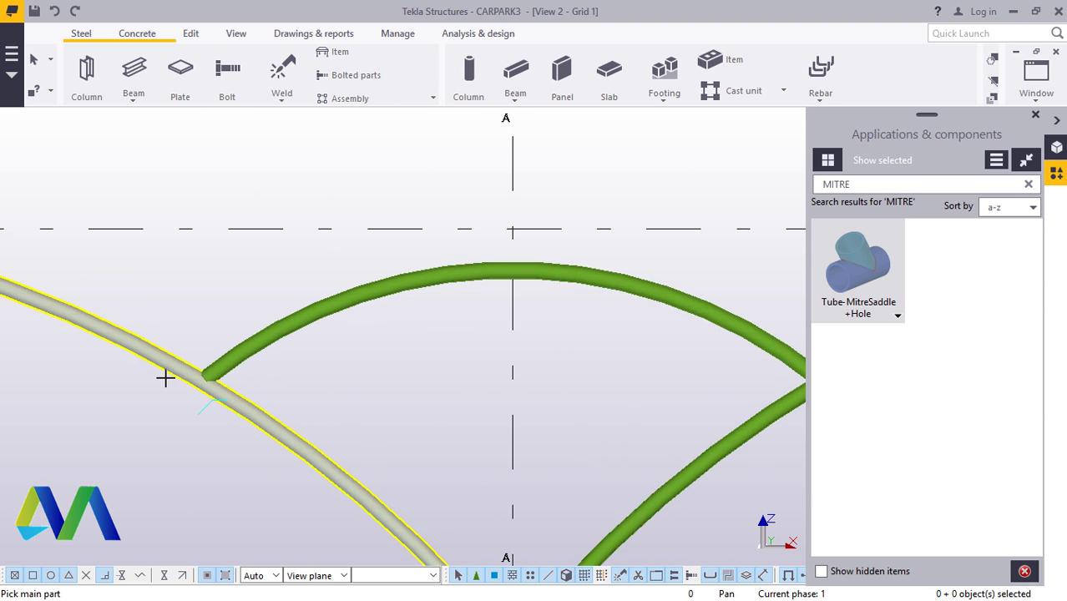
Apply the Tube-MitreSaddle+Hole component between the left sloping beam and the arched tie, and end the command
click(226, 388)
click(254, 351)
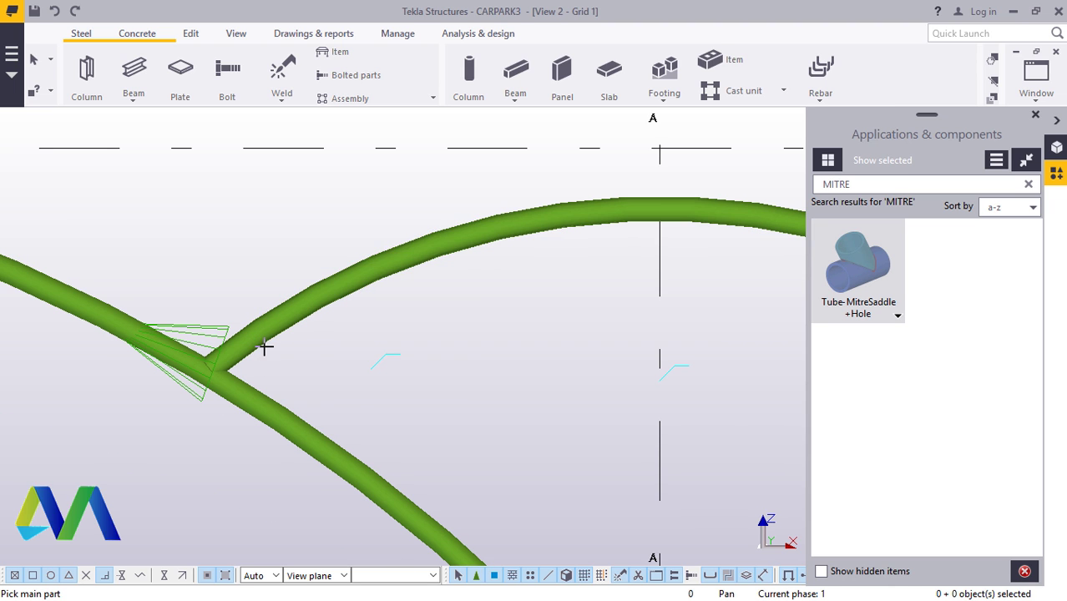
right_click(383, 368)
click(372, 117)
scroll(357, 327, down, 4)
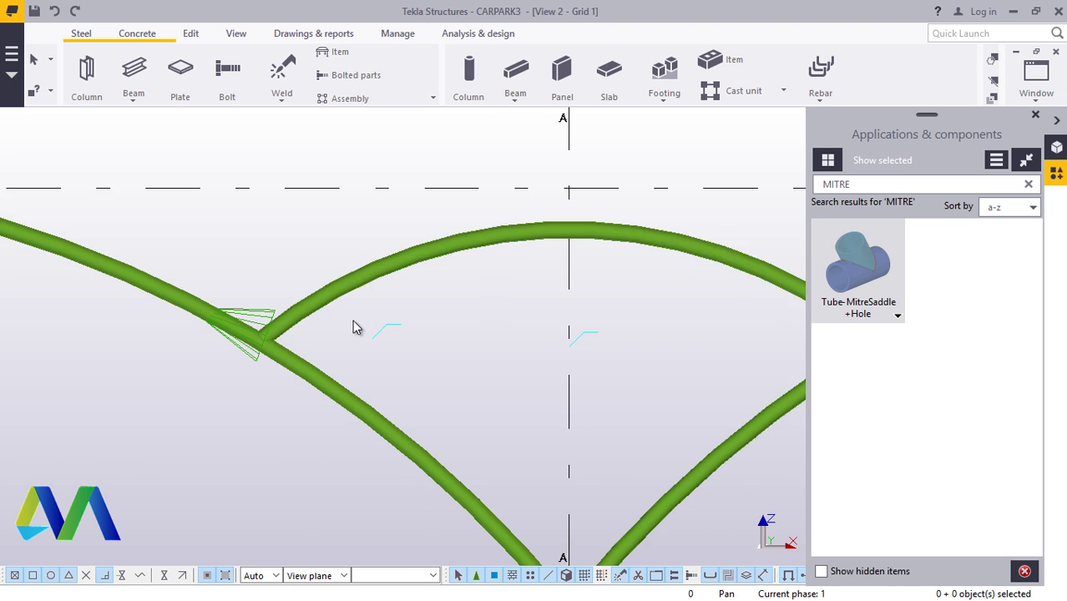
Redraw the Grid 1 view and close the applications and components catalog
scroll(491, 365, down, 1)
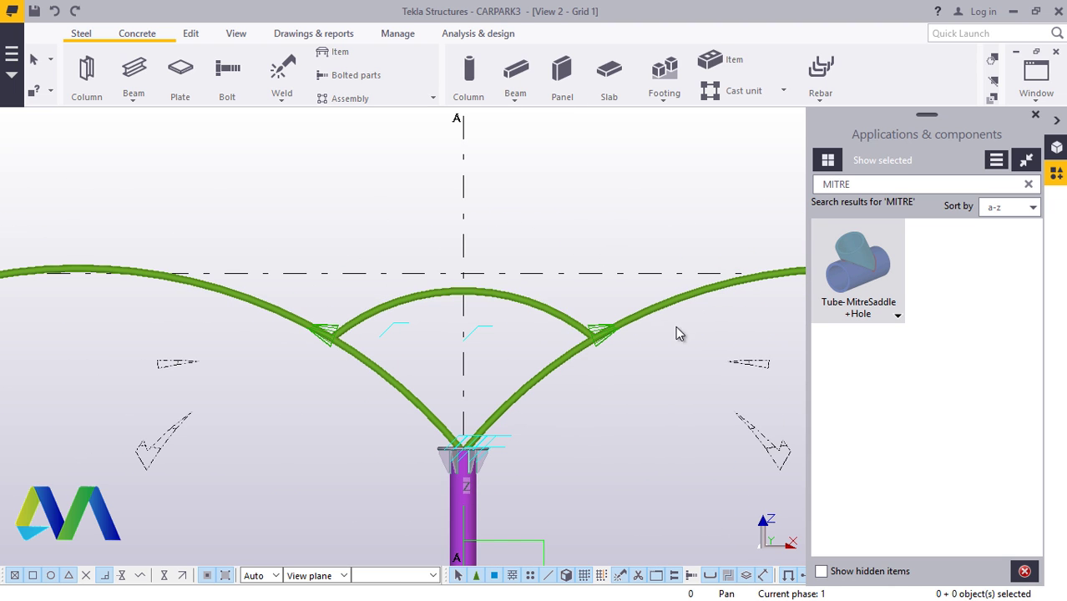
right_click(242, 376)
click(307, 470)
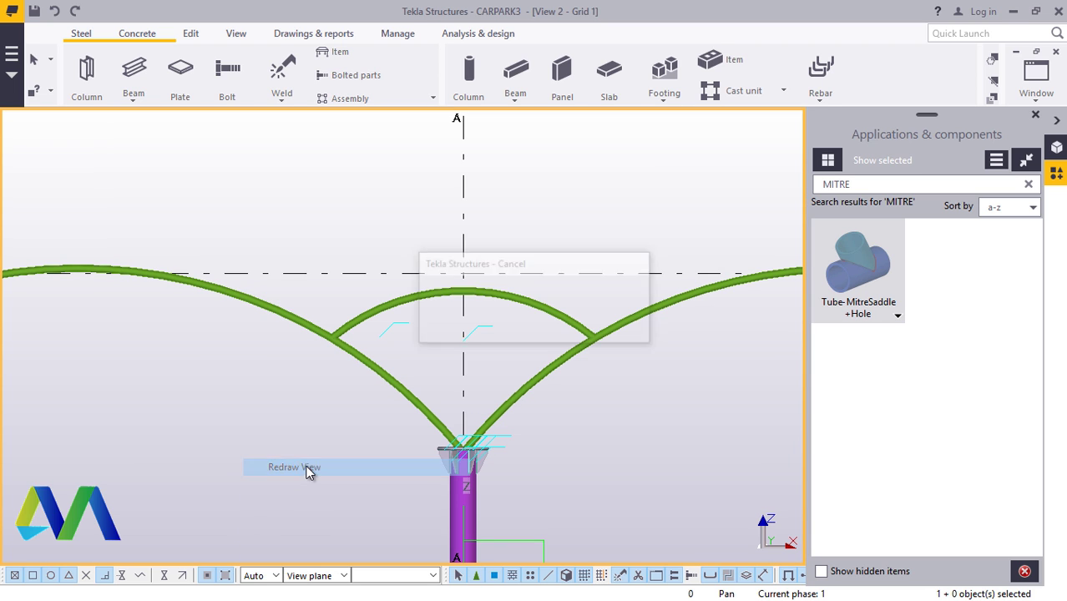
click(1035, 114)
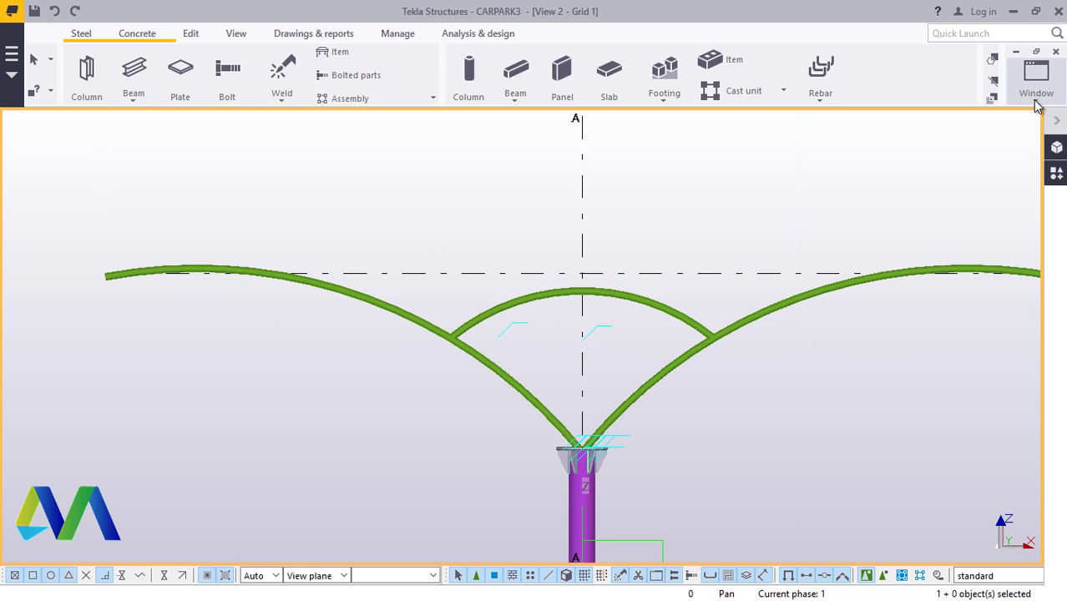
Switch to View 1 - 3d and redraw it
click(1035, 84)
click(992, 189)
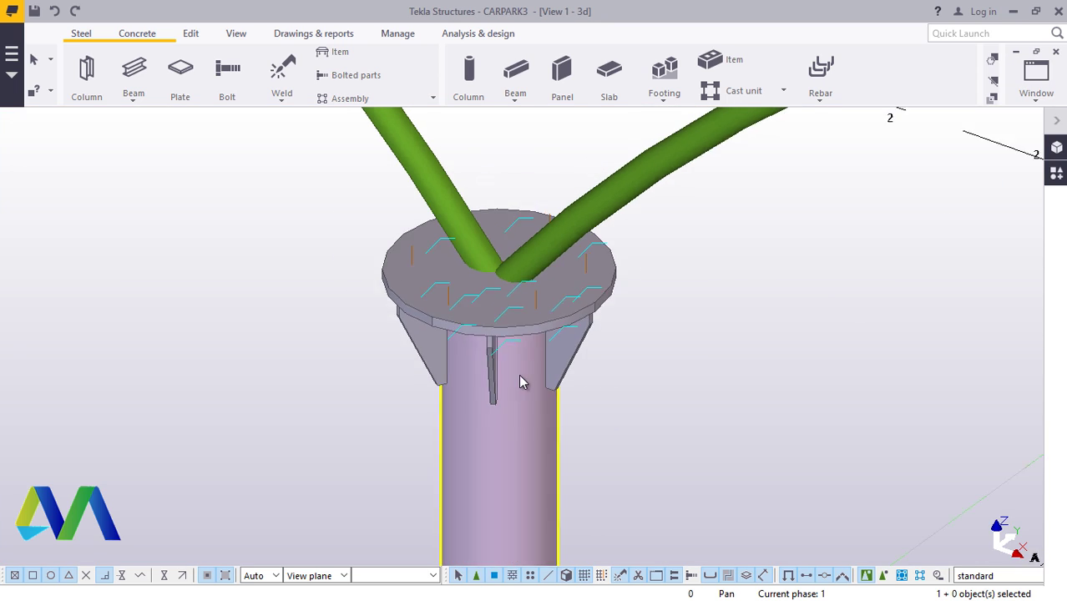
scroll(519, 382, down, 10)
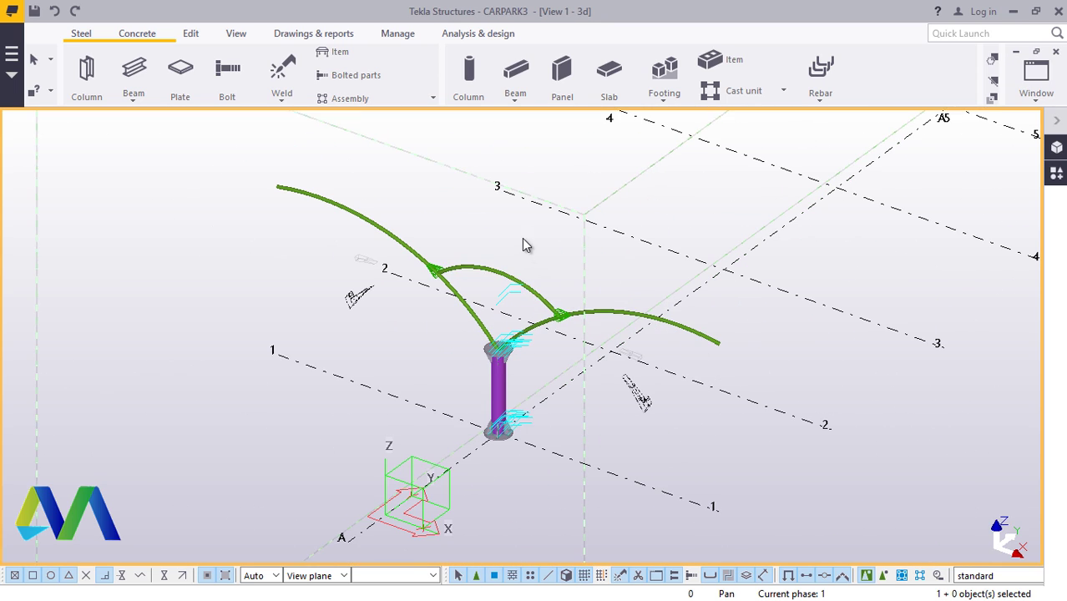
scroll(468, 251, up, 5)
right_click(500, 202)
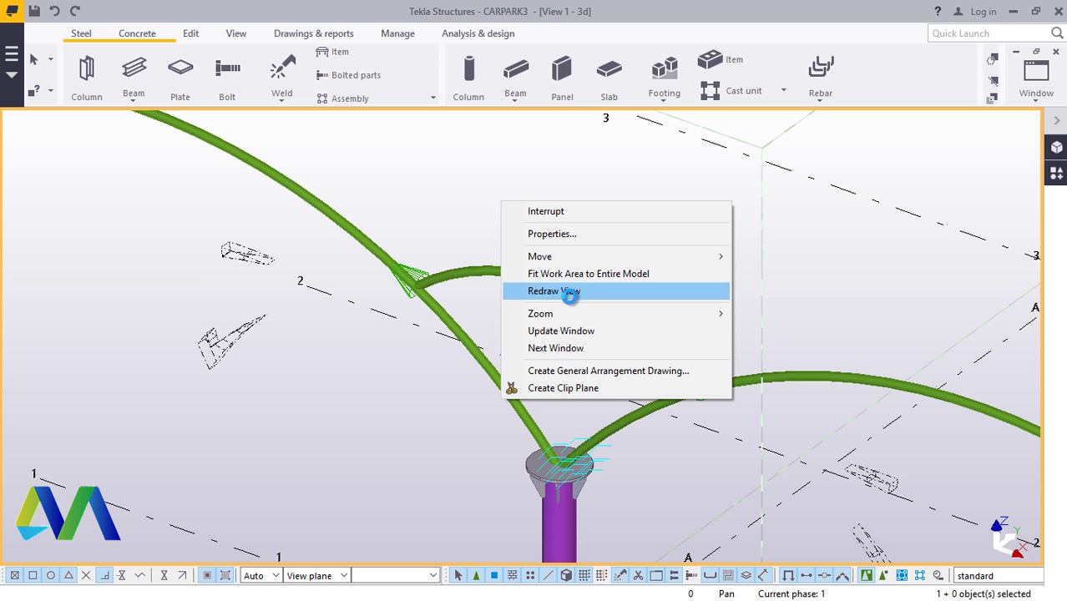
click(568, 291)
Examine the complete column and beam frame in 3D, including where the beams meet the column's top plate
scroll(560, 317, down, 5)
scroll(394, 236, up, 2)
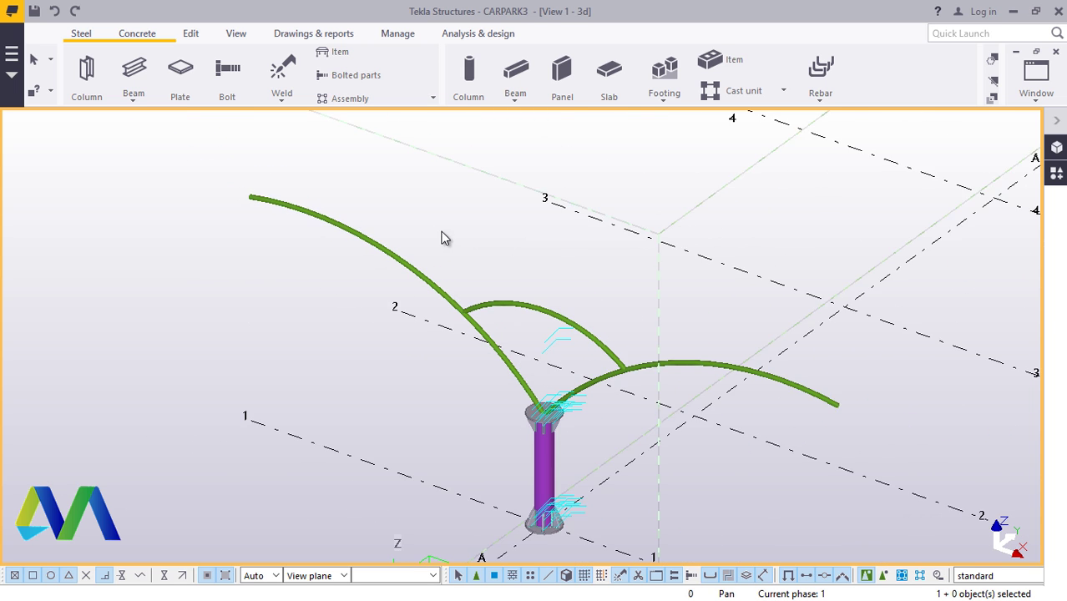
scroll(517, 379, up, 6)
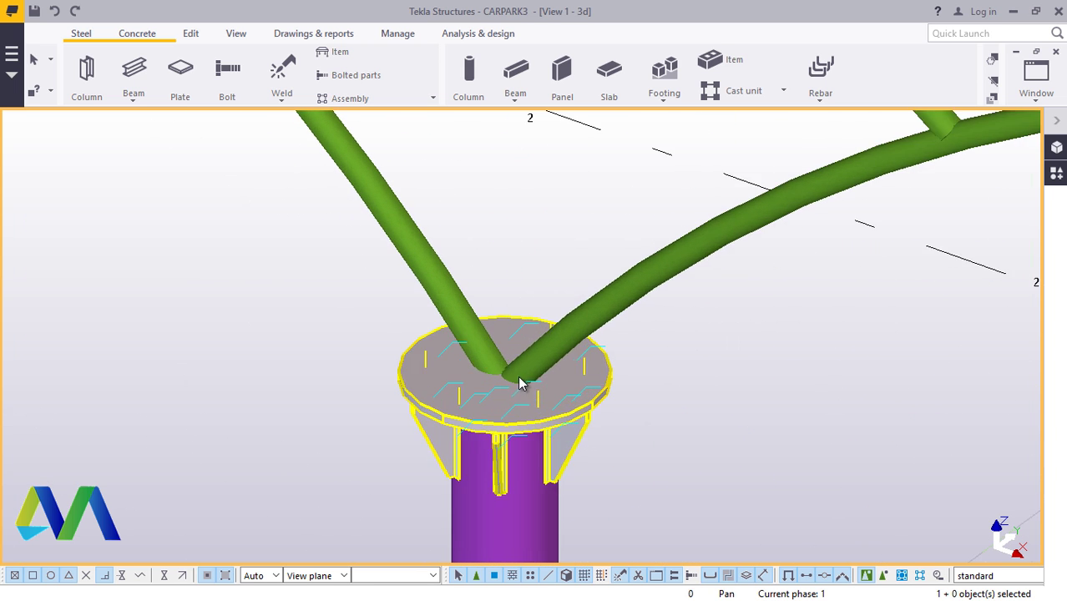
scroll(519, 379, down, 8)
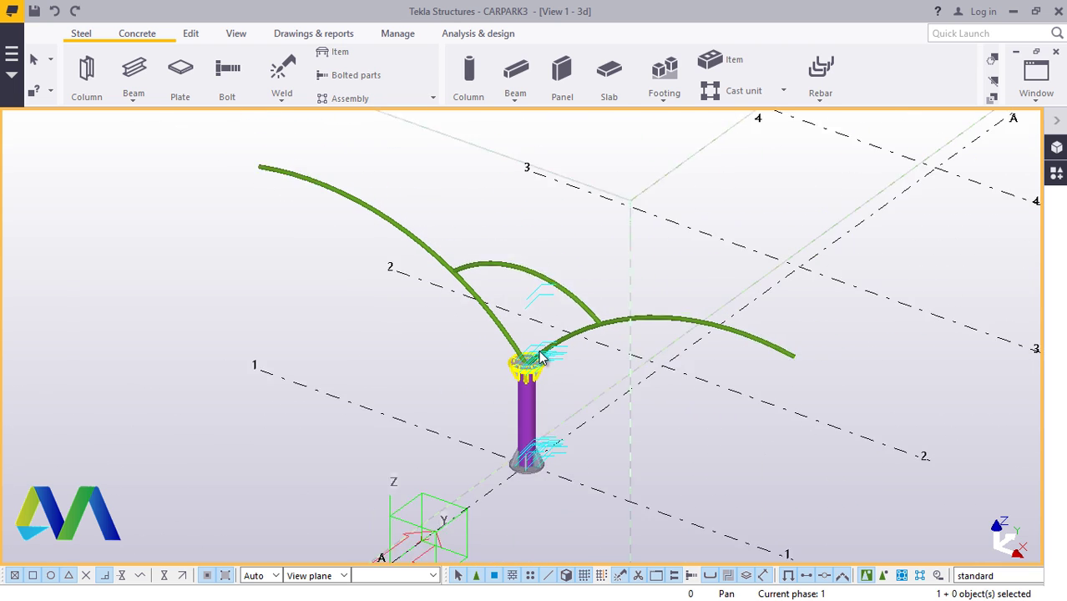
scroll(544, 367, down, 1)
scroll(546, 384, up, 2)
scroll(543, 379, down, 5)
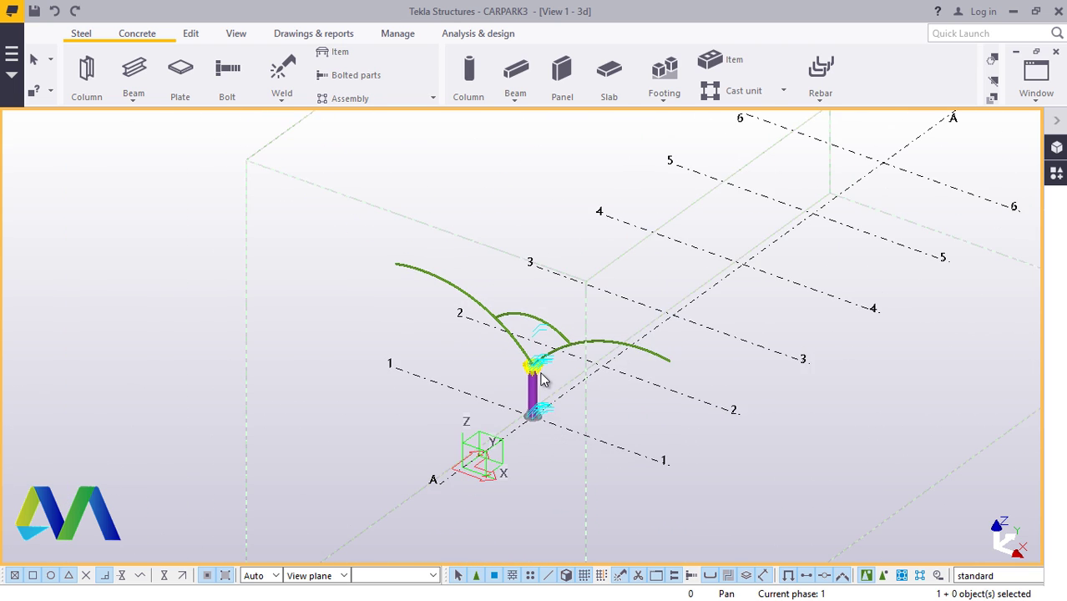
scroll(541, 379, up, 3)
Copy the complete column and beam frame linearly along the grid with dY 3000 and 5 copies, and end the command
drag(596, 307, 315, 446)
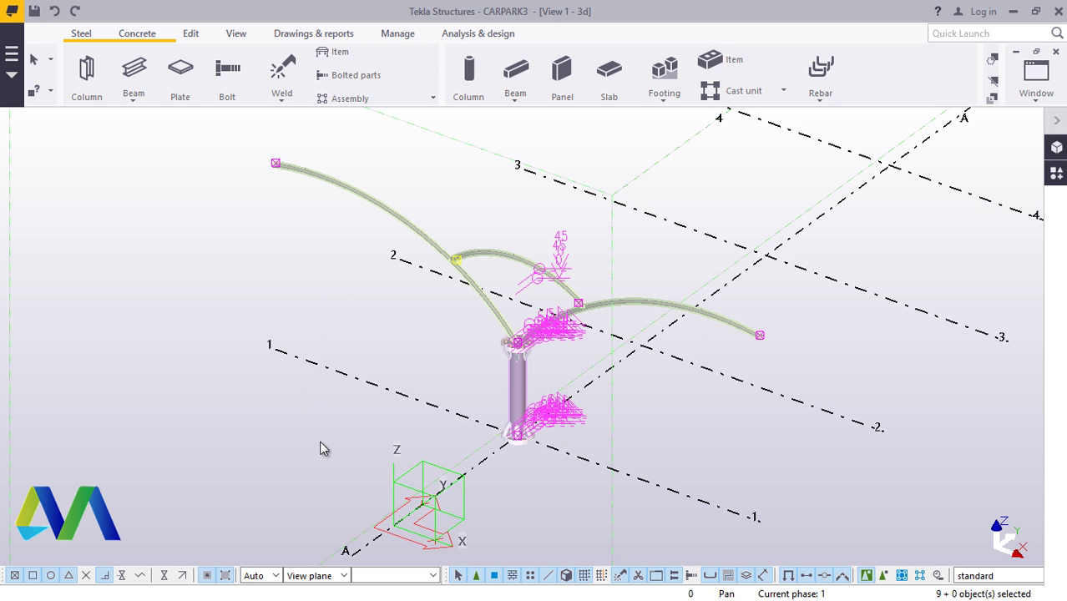
right_click(248, 240)
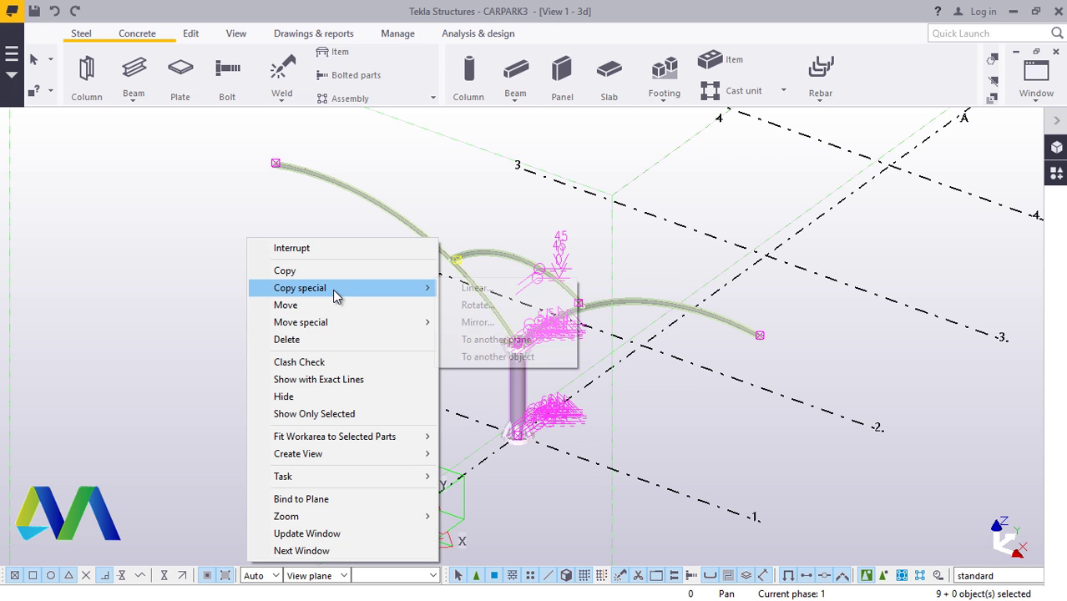
mouse_move(332, 289)
click(484, 283)
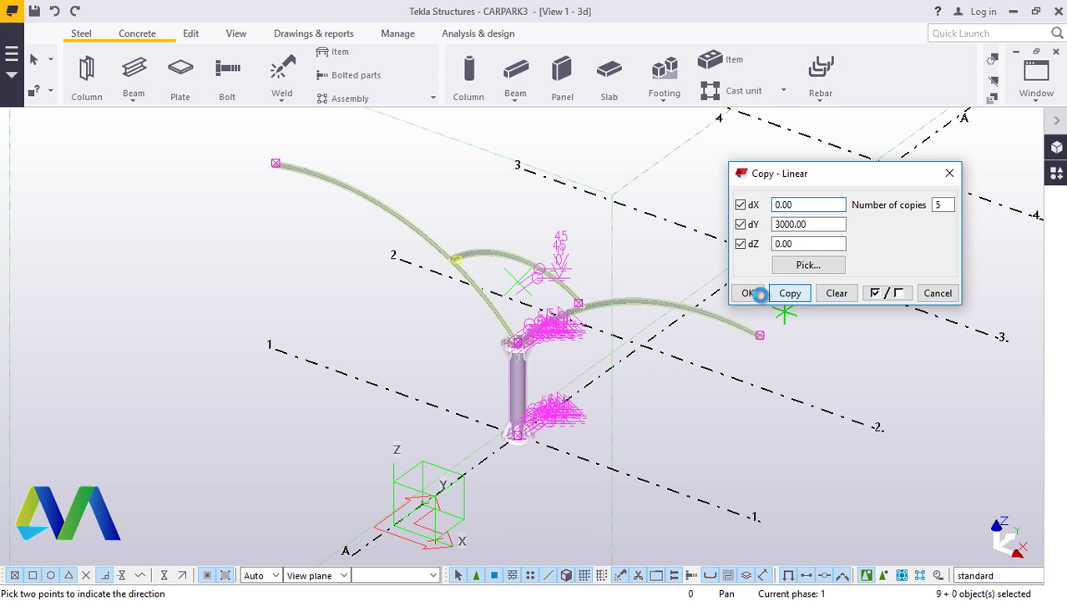
click(756, 297)
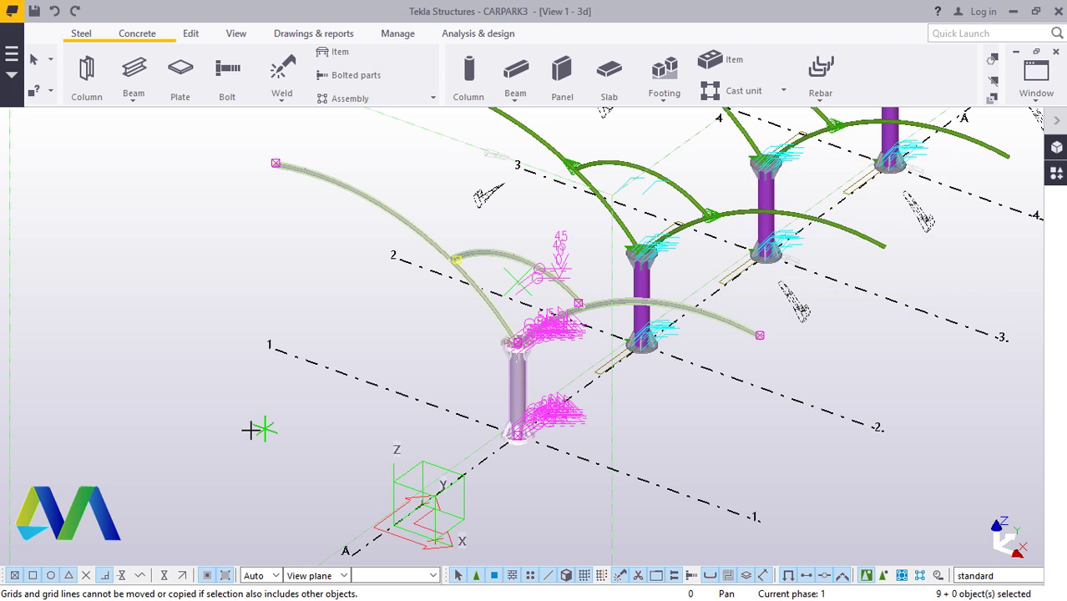
scroll(316, 413, down, 3)
right_click(313, 182)
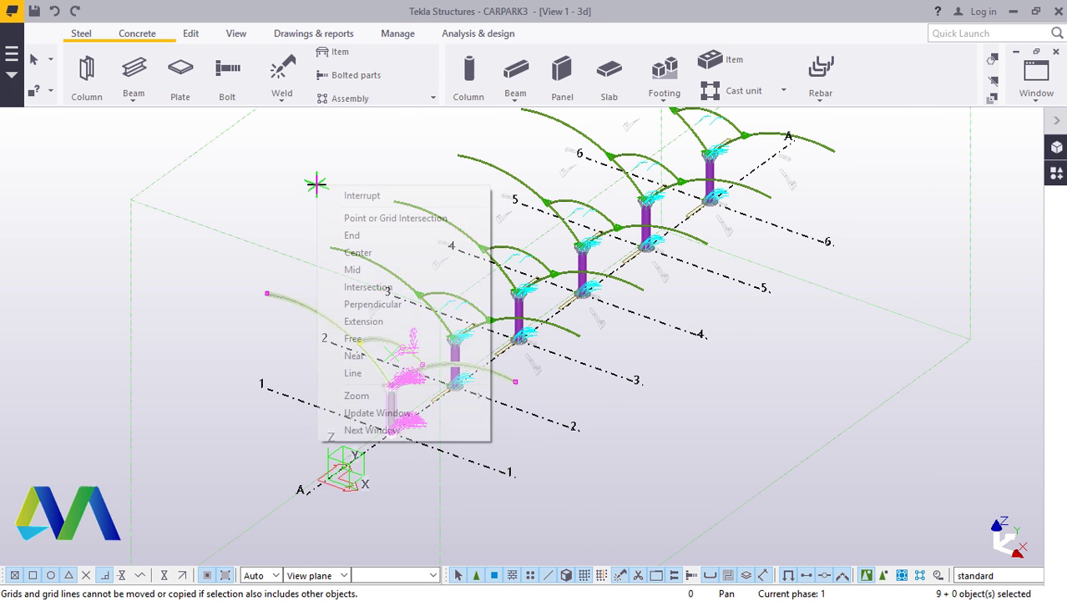
click(381, 195)
Fit the whole row of frames in the 3D view and redraw it
click(895, 366)
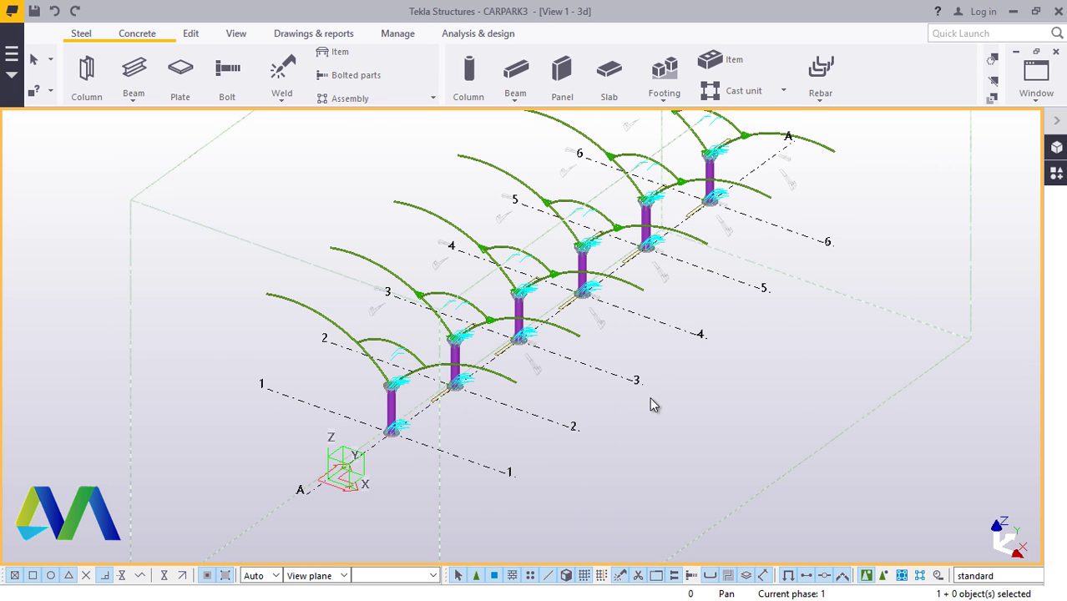
key(Home)
right_click(355, 198)
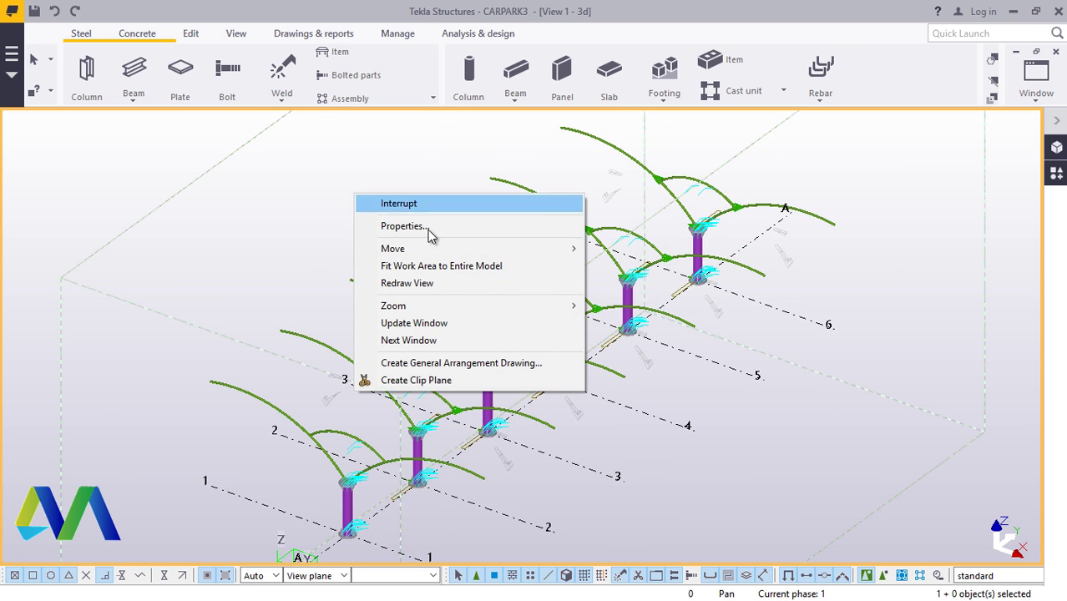
click(422, 265)
scroll(457, 413, up, 4)
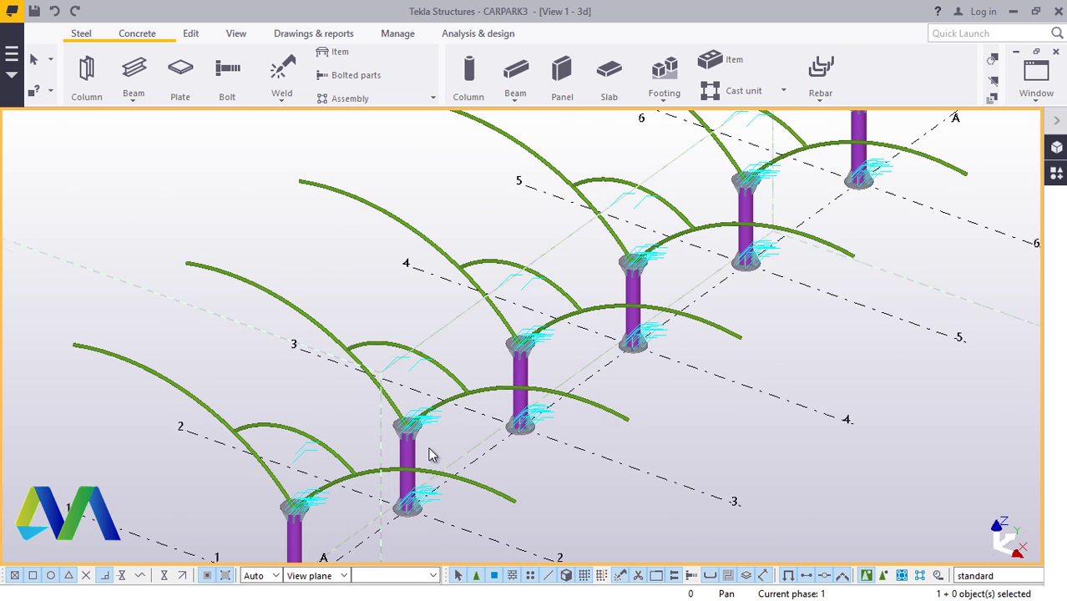
Rotate around the row of copied frames in 3D and examine the column-top joints, arched ties and beam ends
click(236, 34)
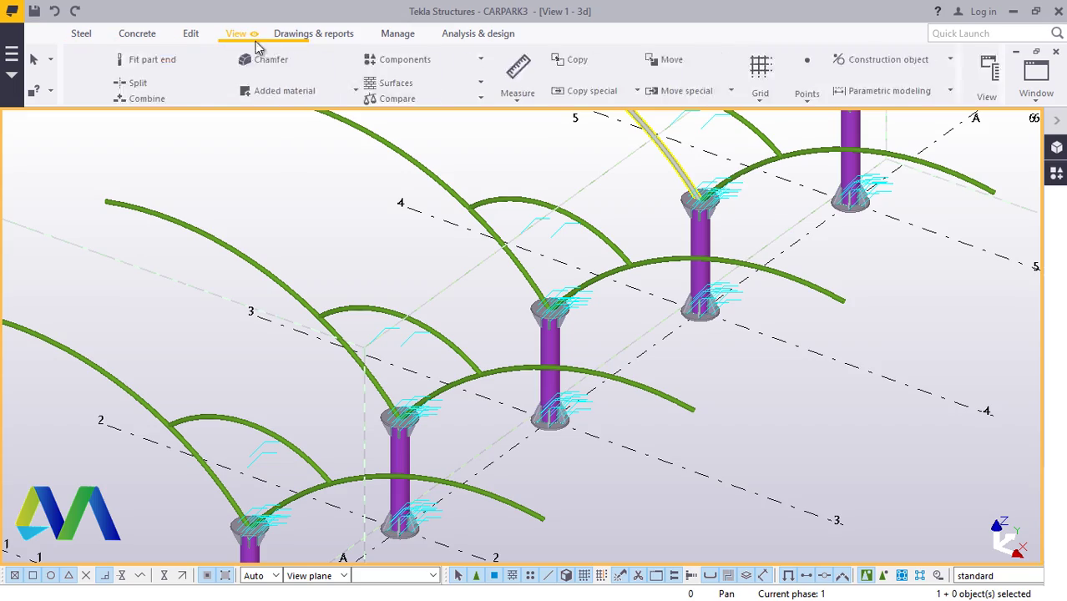
click(567, 83)
click(584, 133)
click(450, 369)
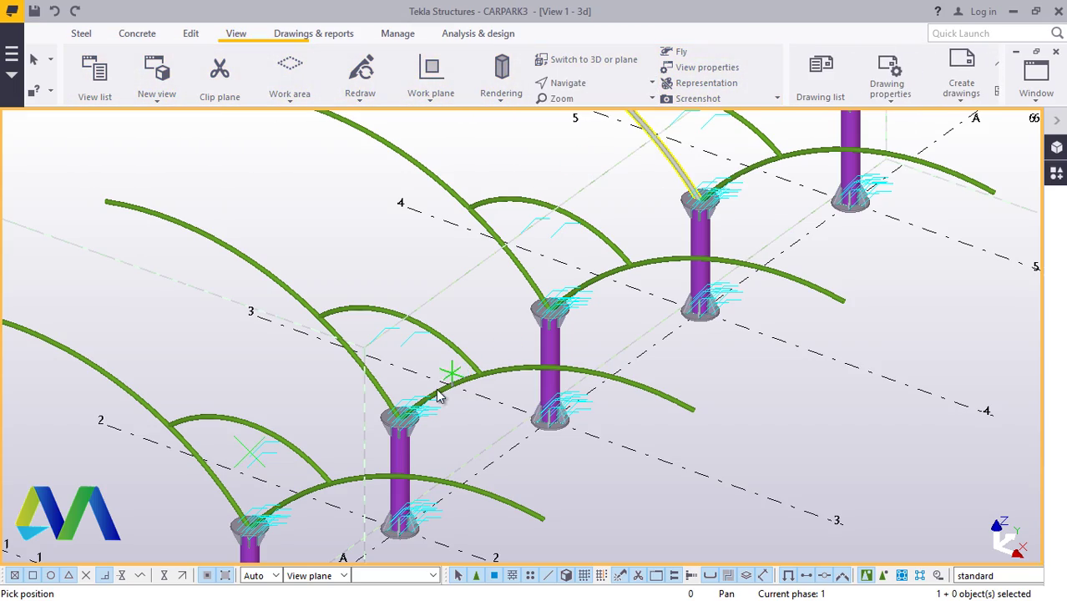
ctrl+middle_drag(450, 368, 334, 355)
scroll(329, 350, up, 5)
scroll(330, 344, up, 4)
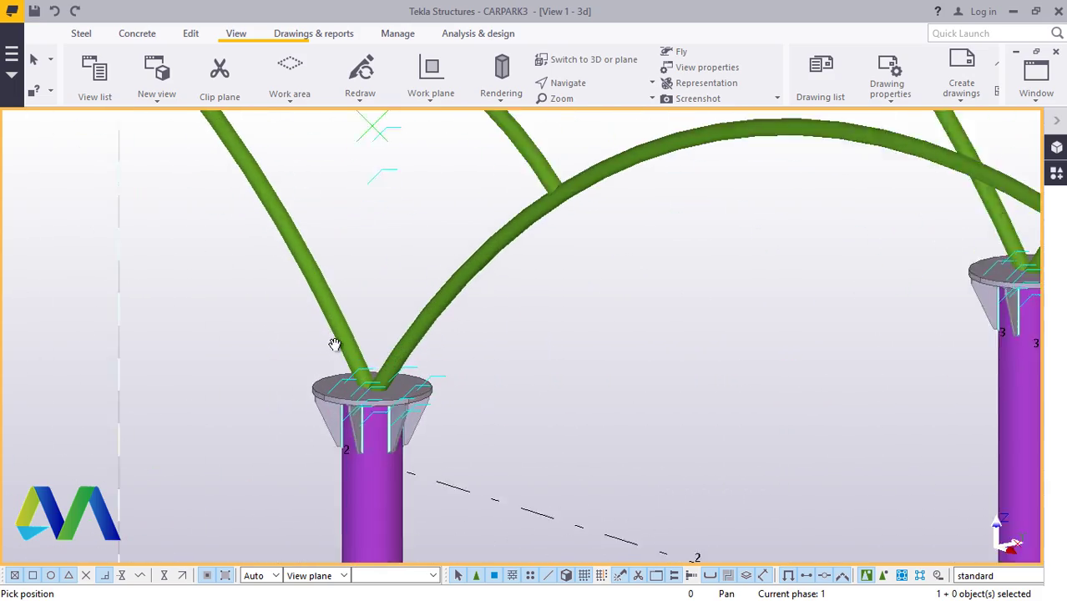
scroll(433, 352, down, 5)
ctrl+middle_drag(524, 301, 368, 301)
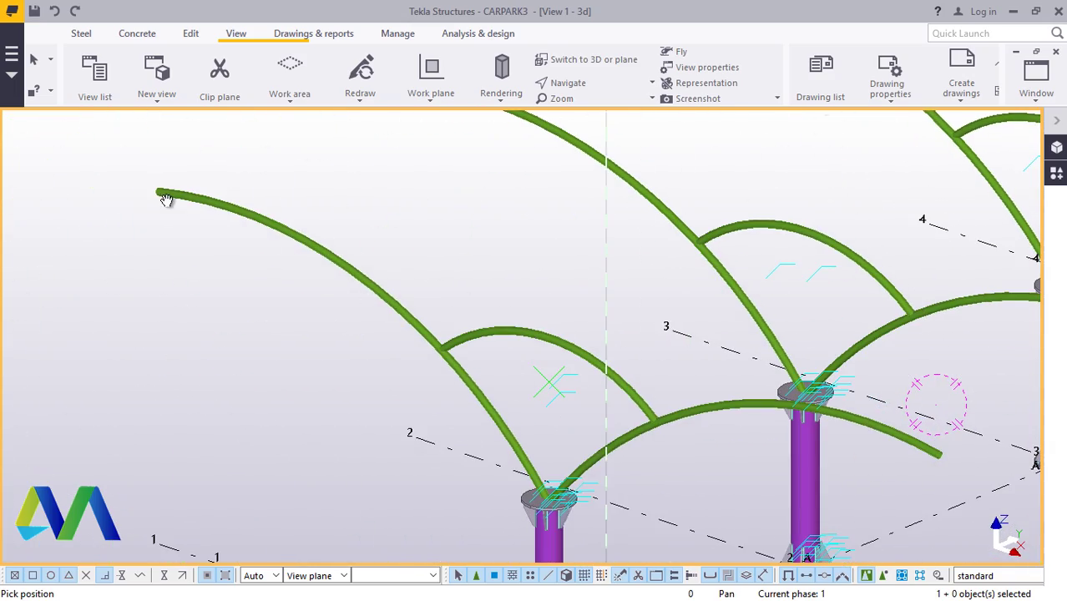
Examine the free end of the first frame's long cambered beam from a rotated close 3D view, and end the pan command
scroll(444, 345, down, 4)
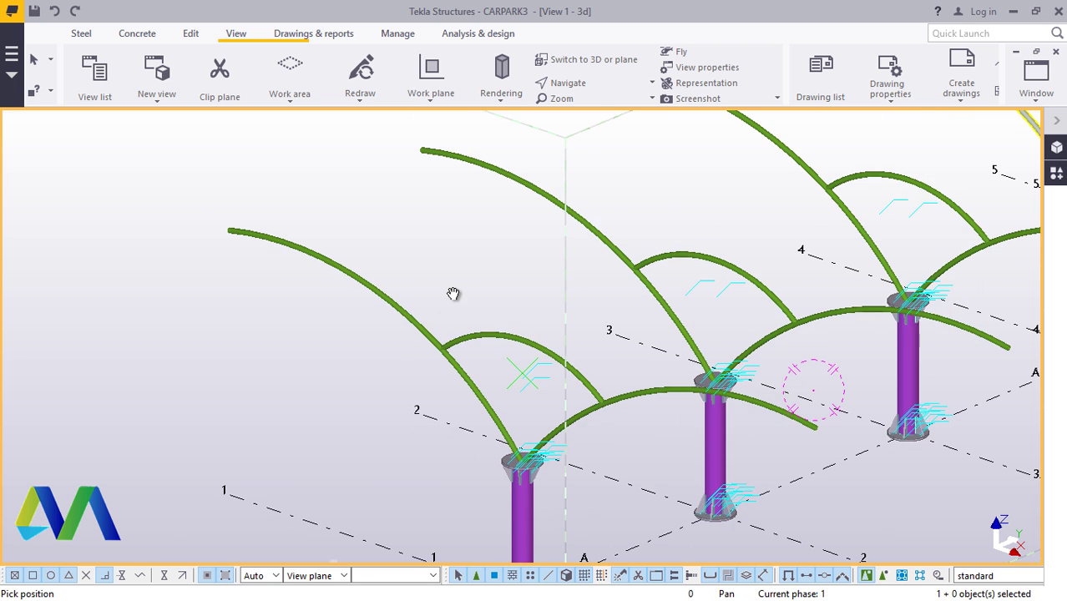
scroll(452, 293, up, 5)
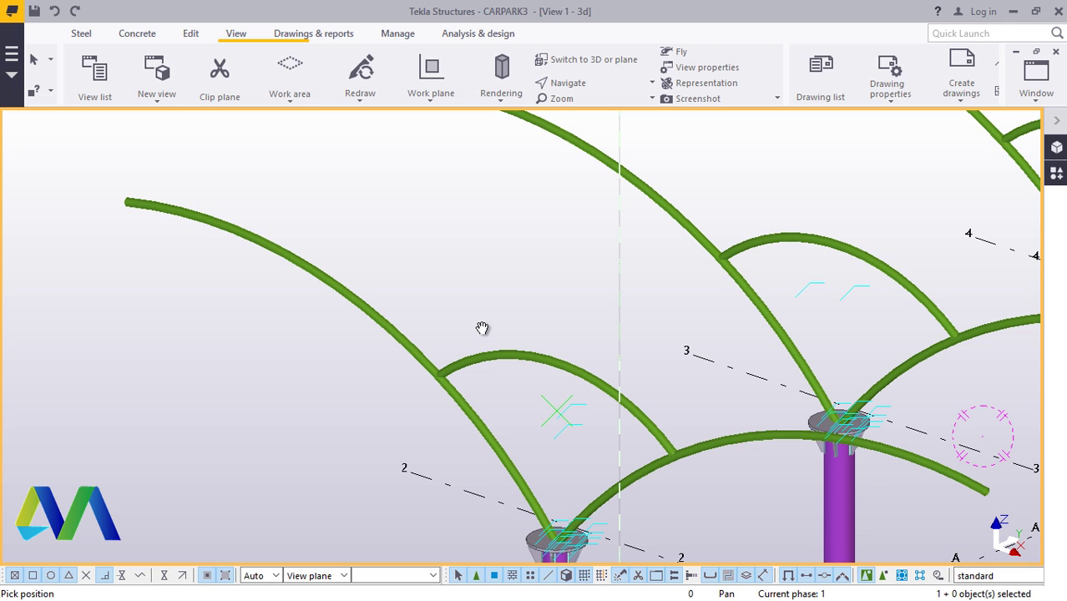
scroll(460, 368, down, 1)
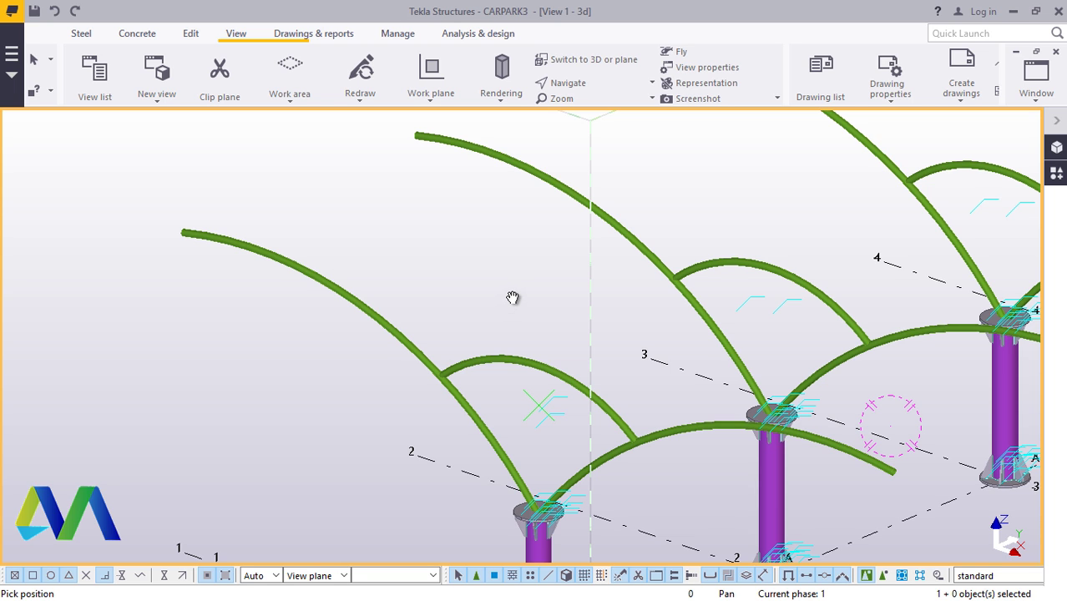
scroll(202, 227, up, 3)
scroll(293, 268, down, 2)
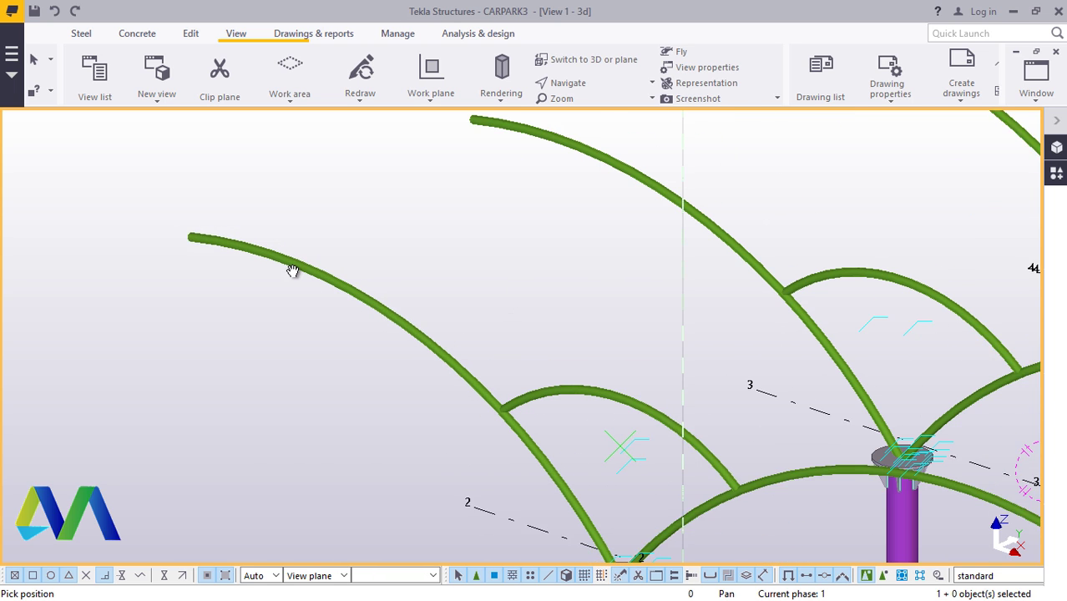
click(591, 84)
click(572, 106)
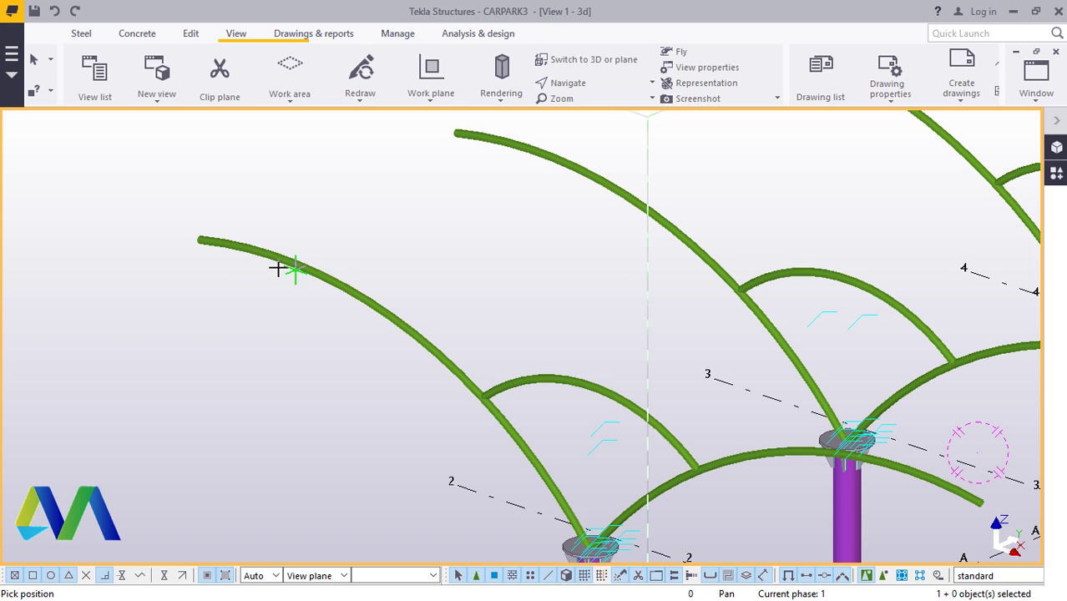
click(248, 265)
ctrl+middle_drag(243, 274, 257, 317)
scroll(196, 231, up, 4)
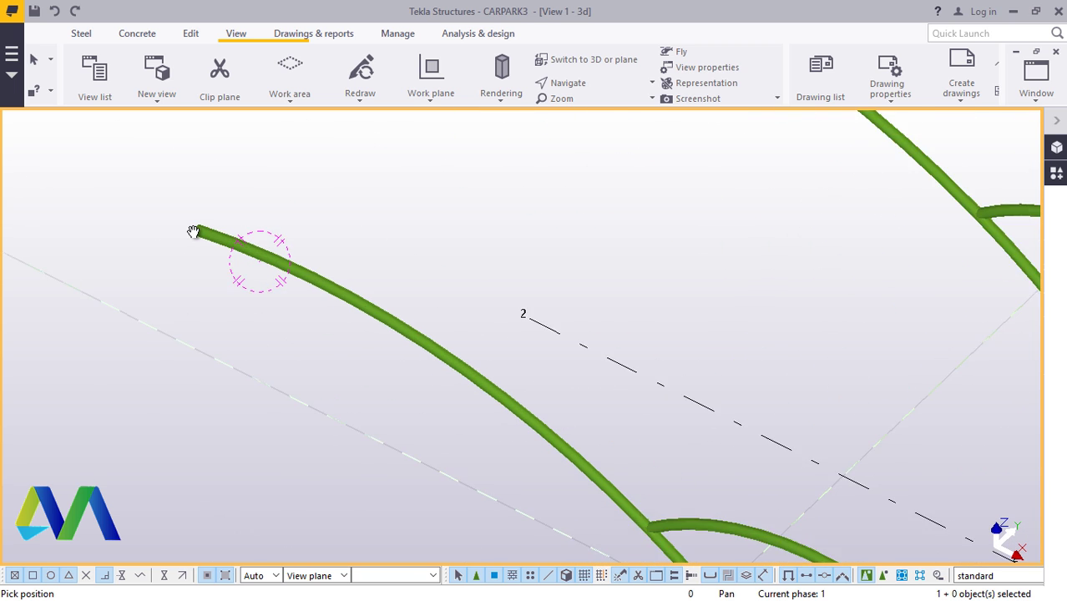
right_click(258, 215)
click(293, 219)
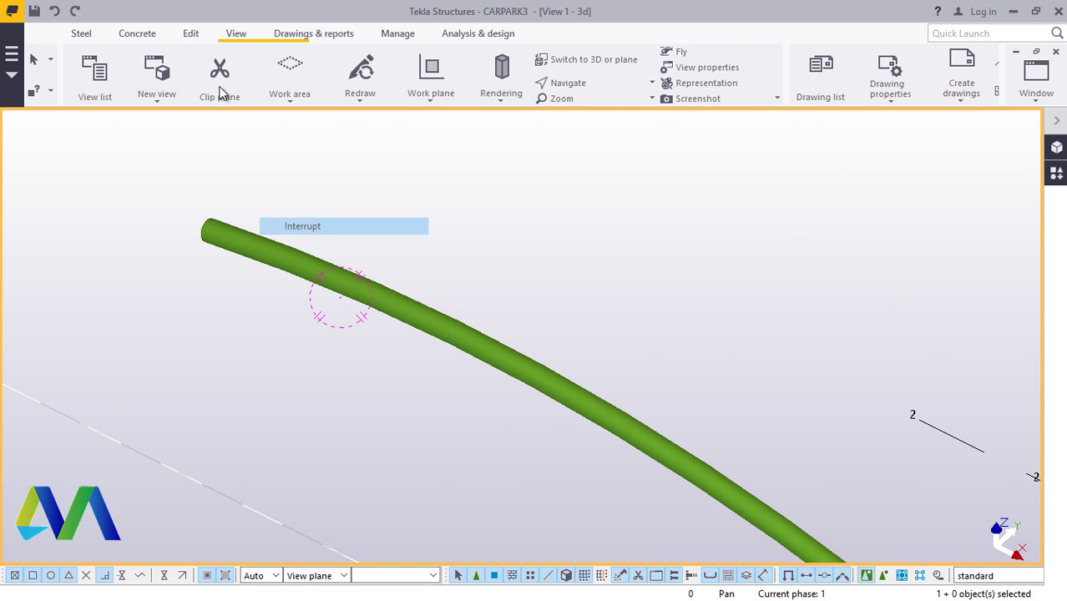
Model a steel beam from the free end of the first frame's long beam to that of the third frame, and end the command
click(82, 34)
click(131, 104)
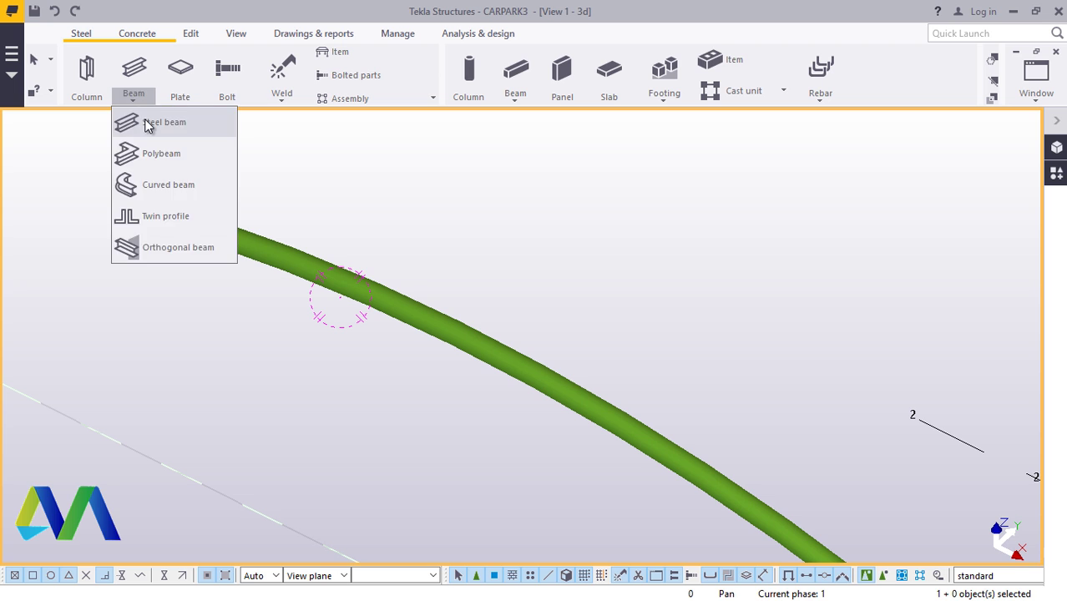
click(155, 122)
scroll(219, 208, up, 2)
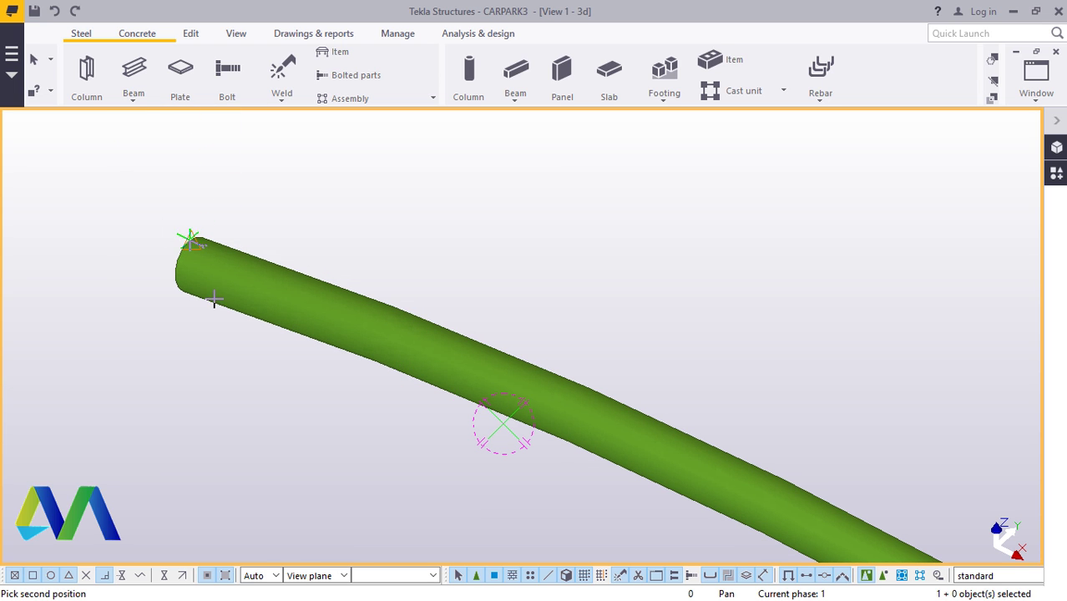
scroll(214, 299, down, 5)
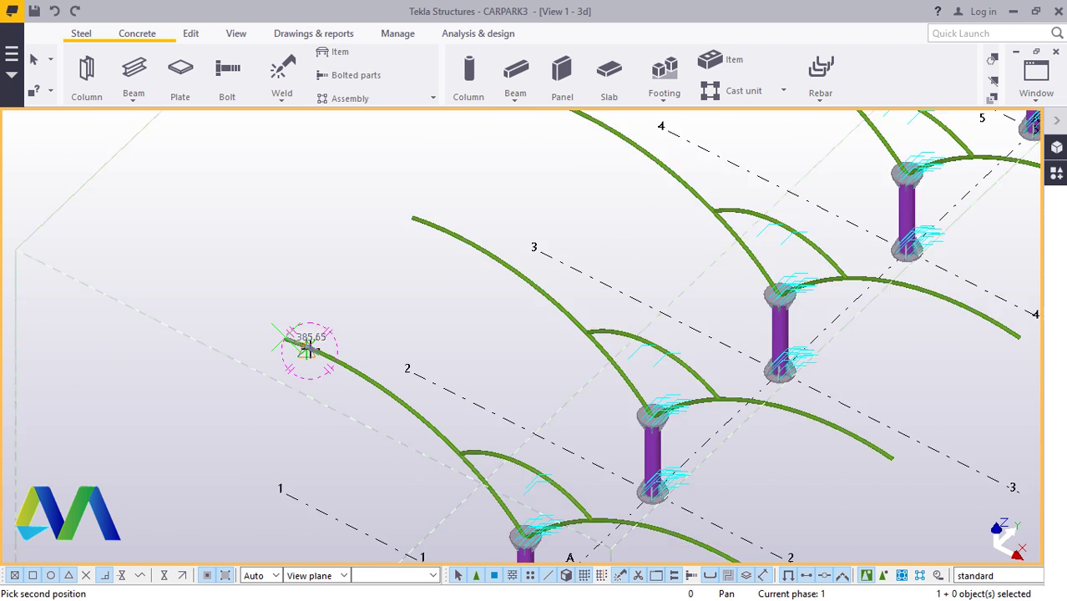
scroll(309, 350, down, 2)
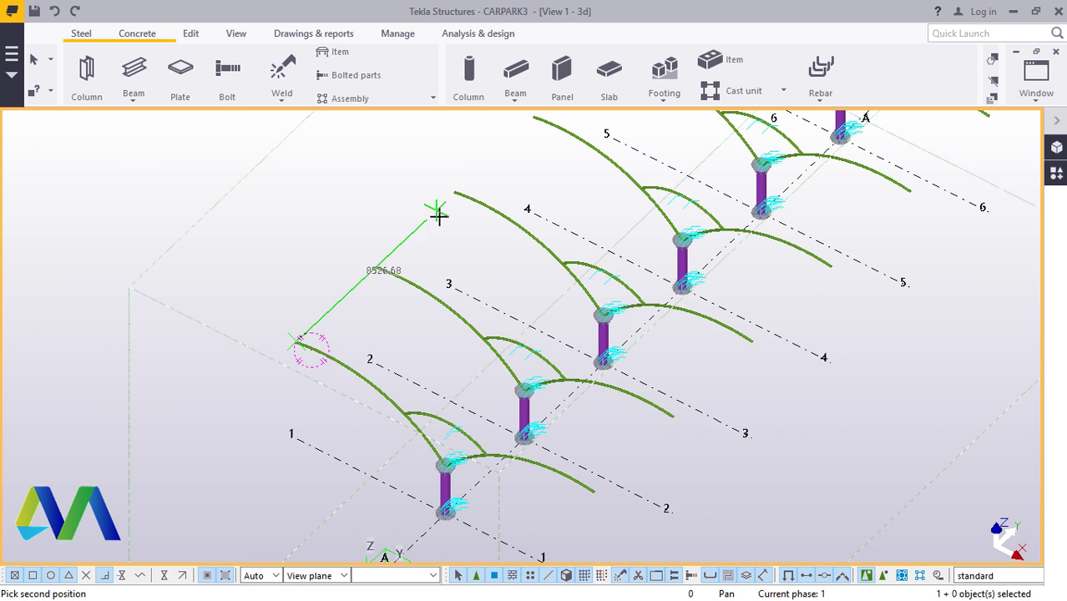
scroll(449, 204, up, 6)
scroll(451, 217, up, 6)
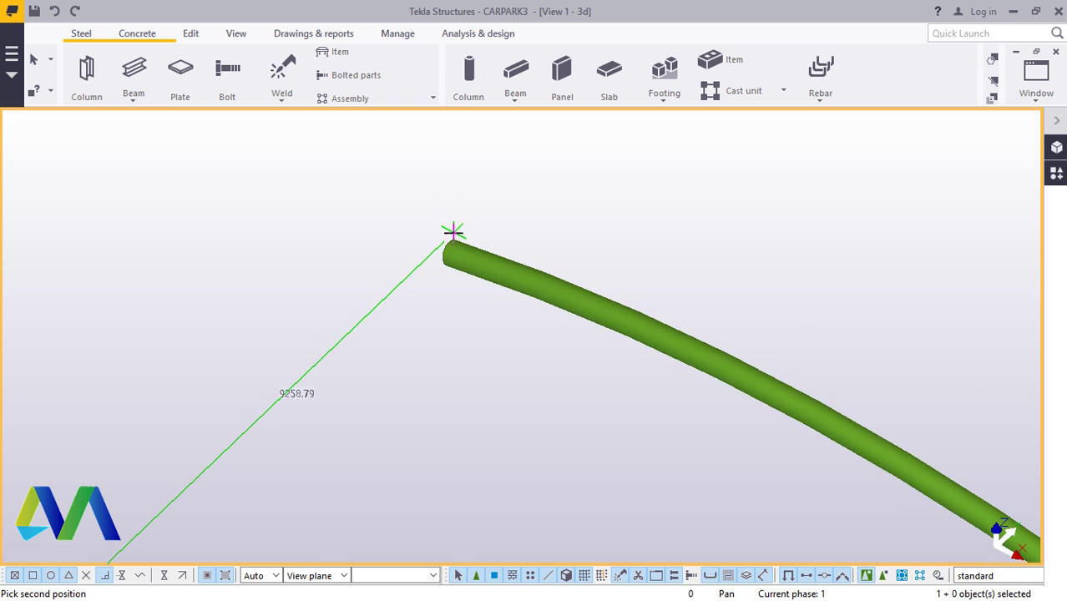
scroll(457, 250, up, 2)
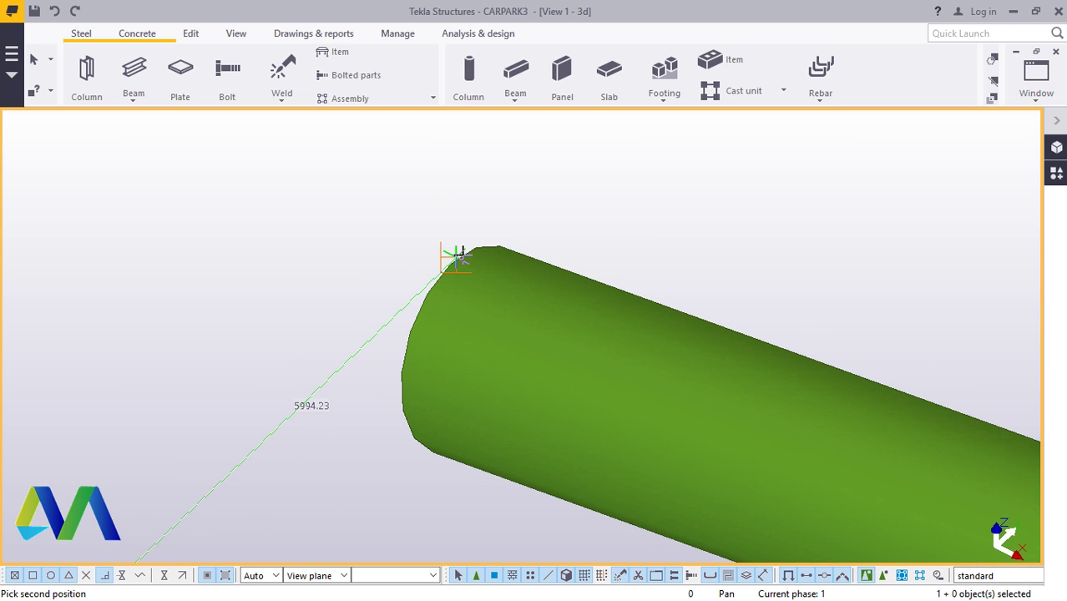
click(464, 254)
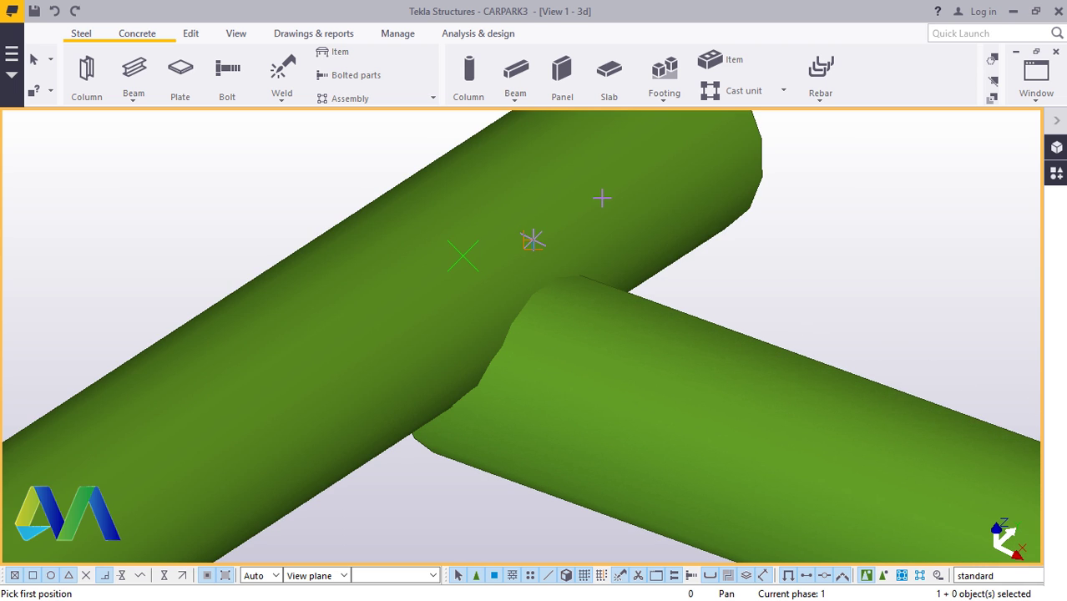
right_click(608, 199)
click(654, 206)
Set the cambering of the new edge beam to 0 and modify it
scroll(662, 204, down, 10)
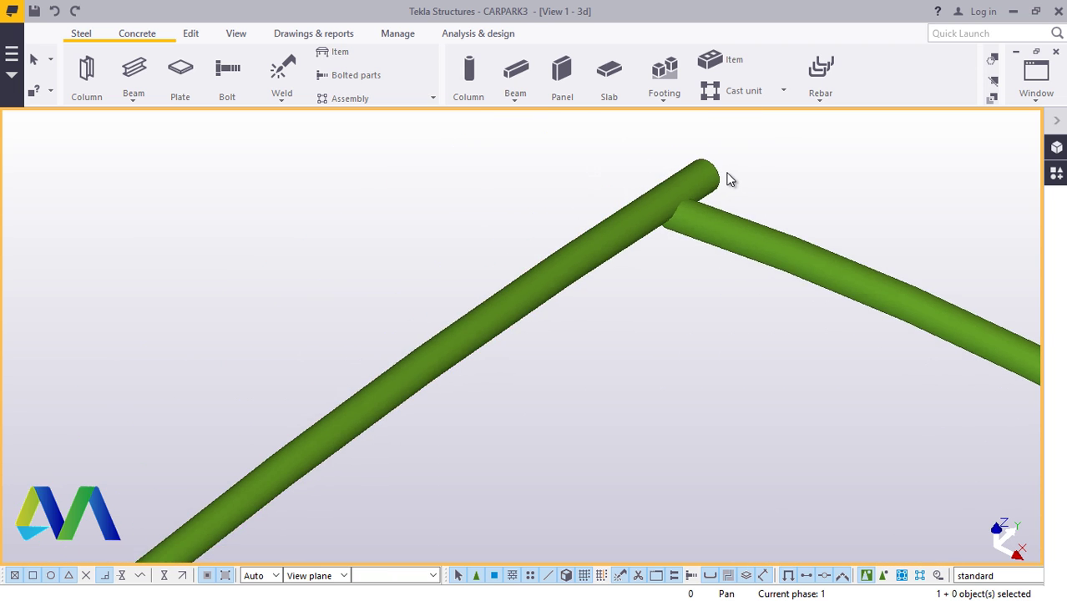
scroll(727, 170, down, 5)
double_click(592, 266)
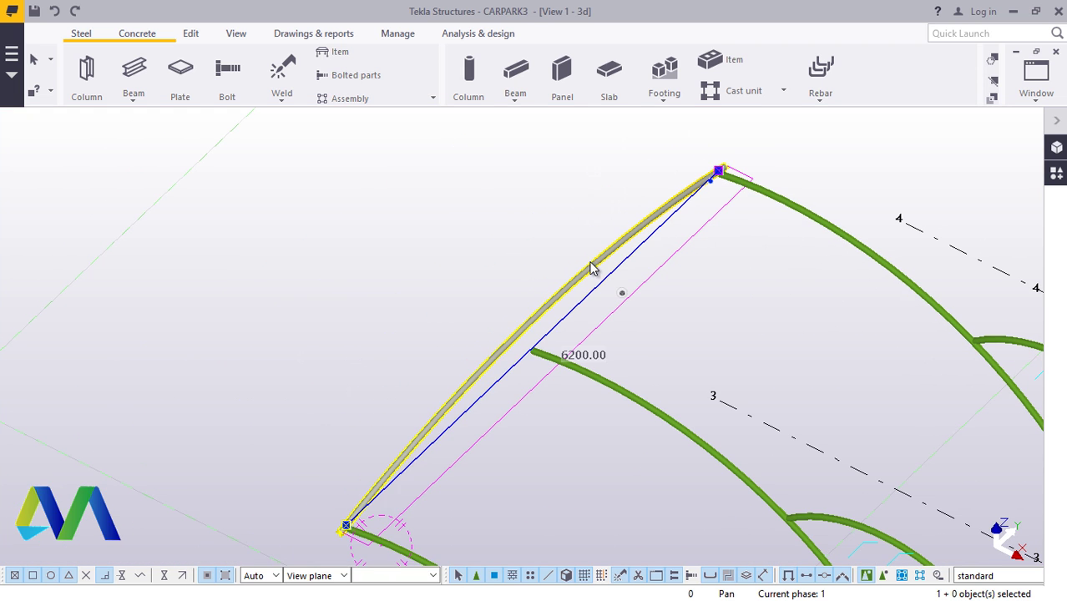
click(359, 268)
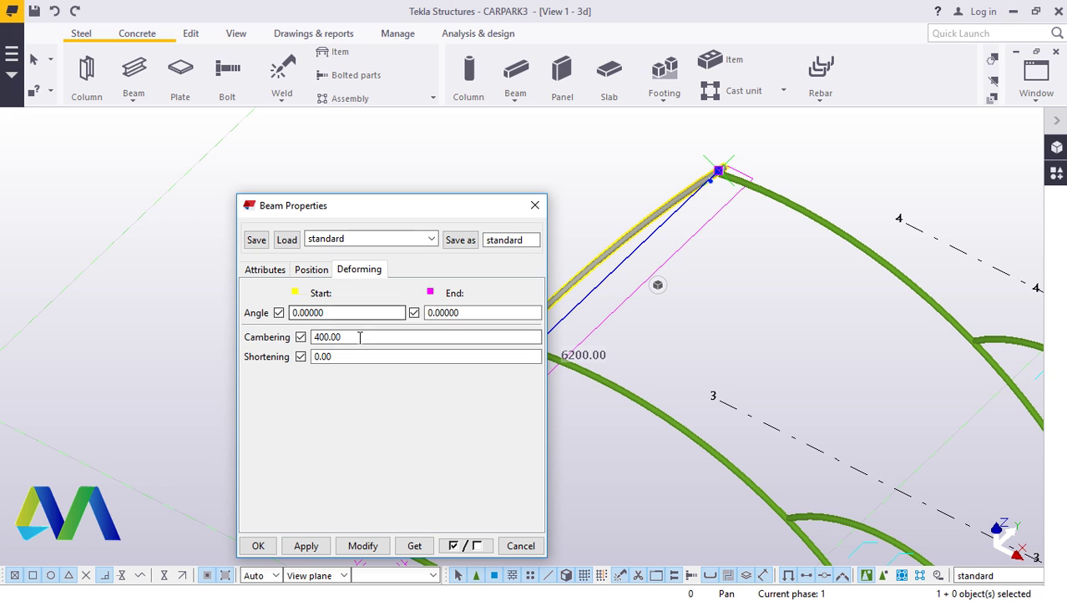
text(0)
click(362, 545)
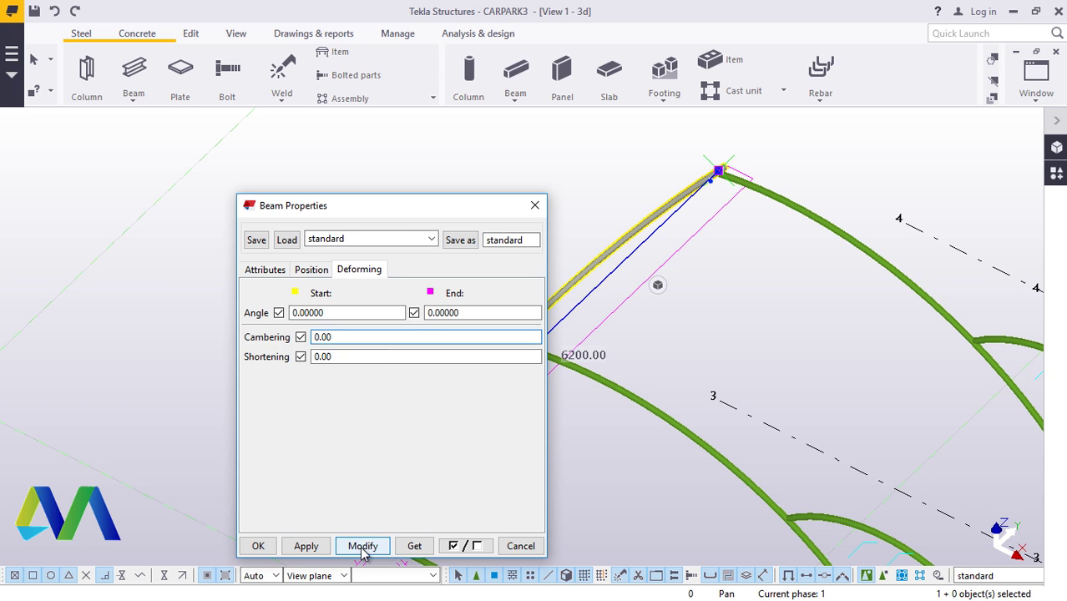
Set the edge beam's start and end Dx offsets to 0, modify it and accept the properties
click(313, 270)
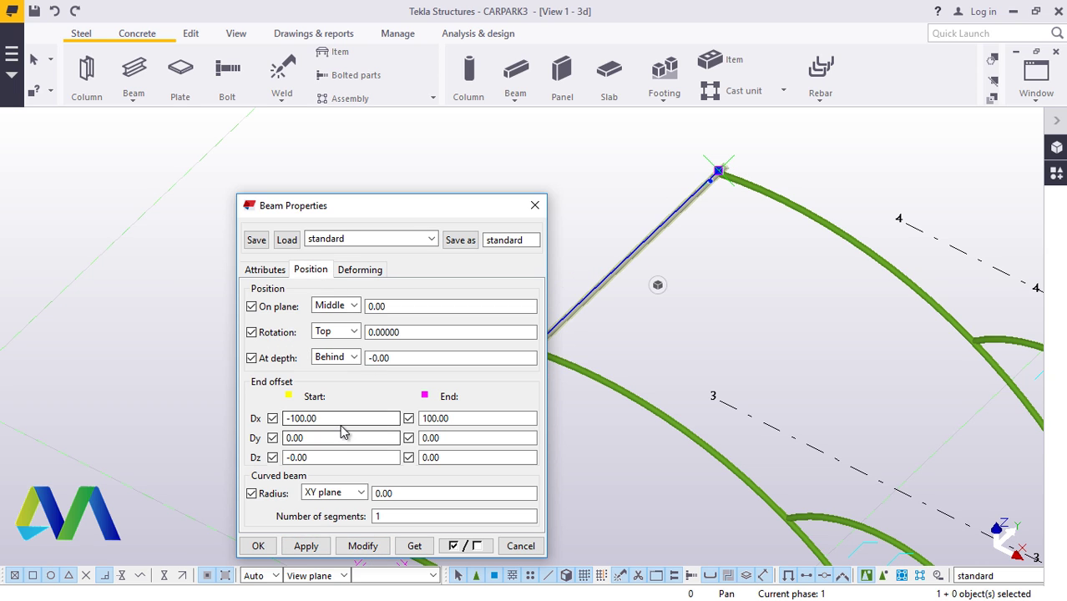
double_click(444, 422)
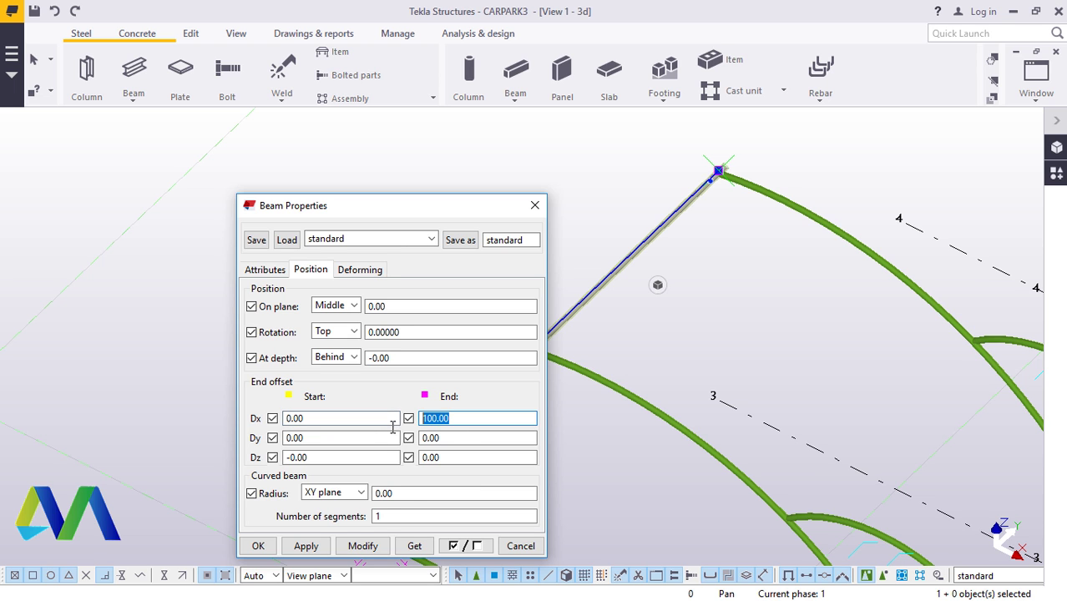
text(0)
click(364, 545)
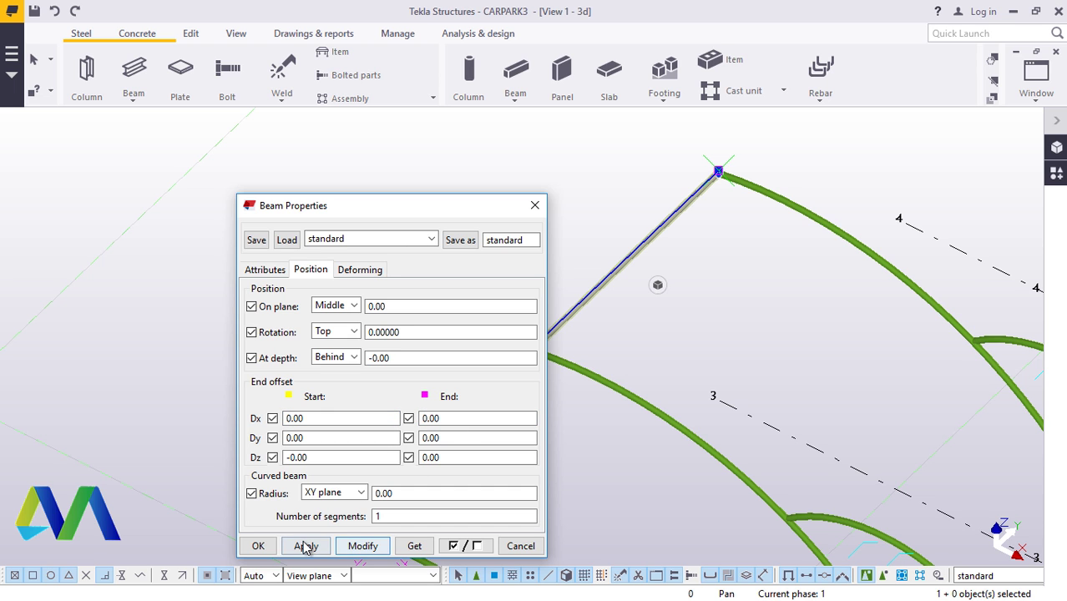
click(257, 545)
Set the edge beam's depth position to Front so it sits on top of the cambered beam ends
scroll(476, 226, down, 4)
scroll(397, 352, up, 10)
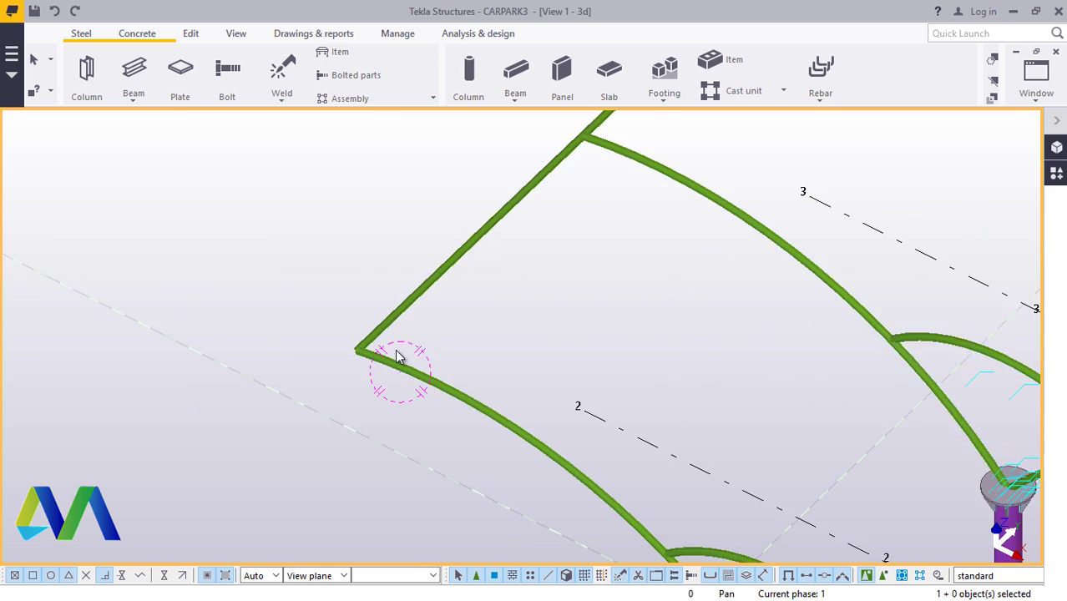
scroll(347, 346, up, 5)
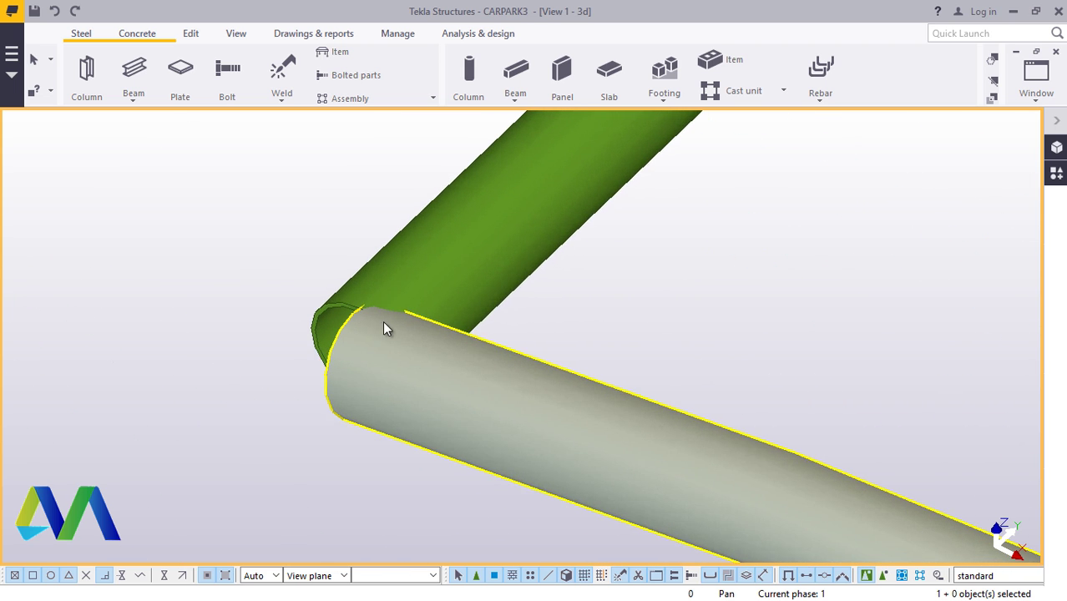
scroll(512, 227, up, 1)
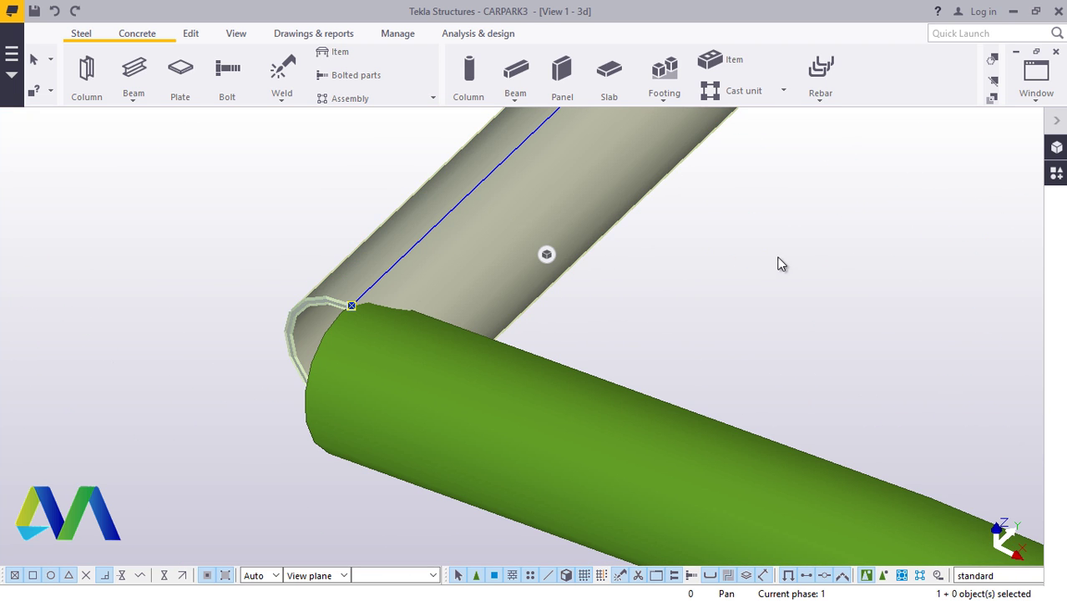
double_click(638, 140)
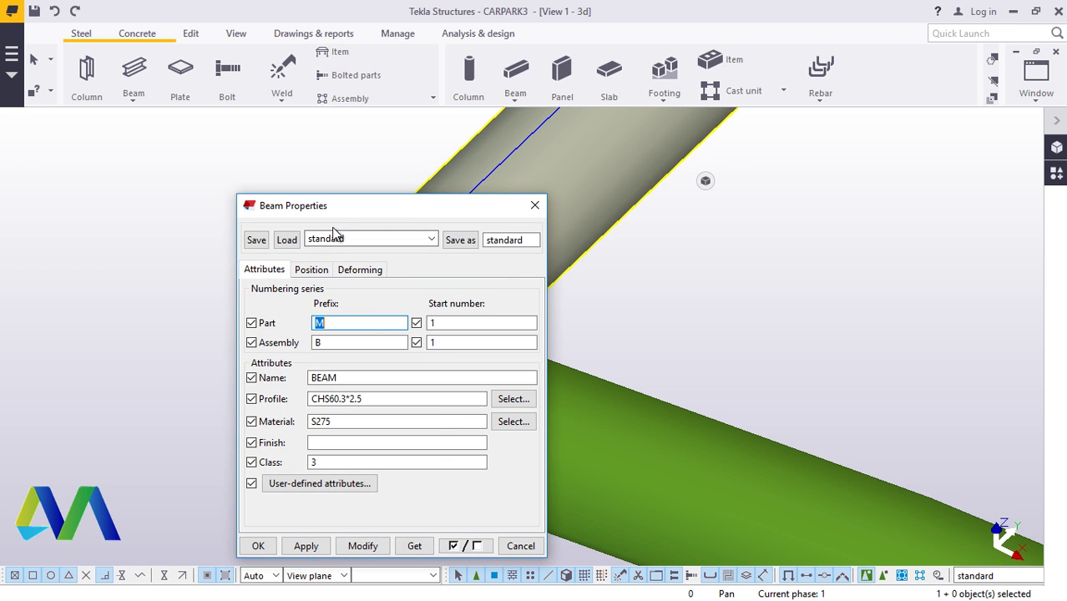
drag(345, 211, 762, 126)
click(727, 184)
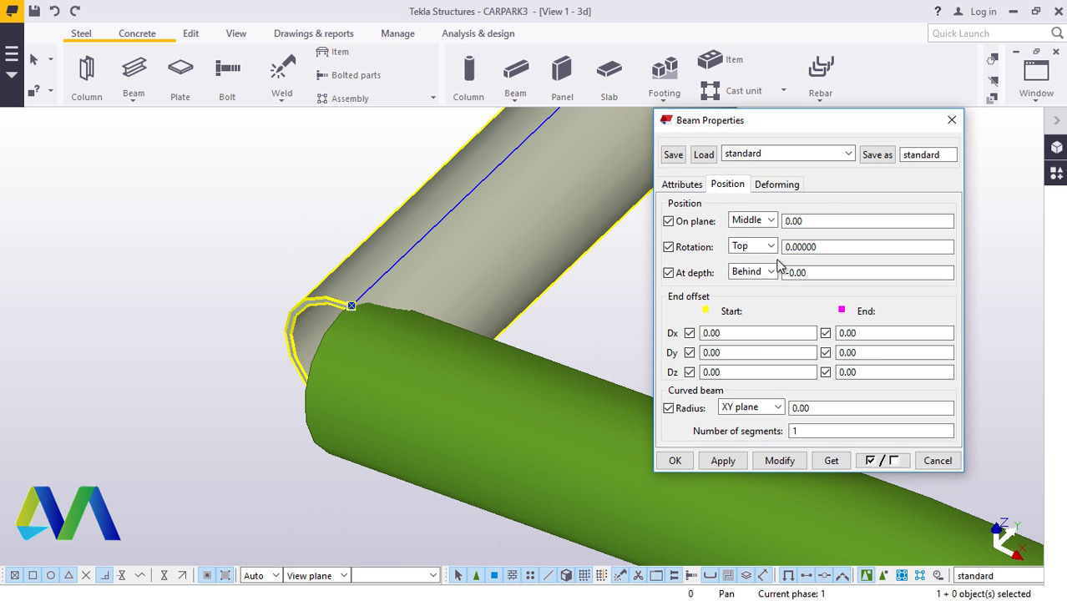
click(768, 273)
click(766, 300)
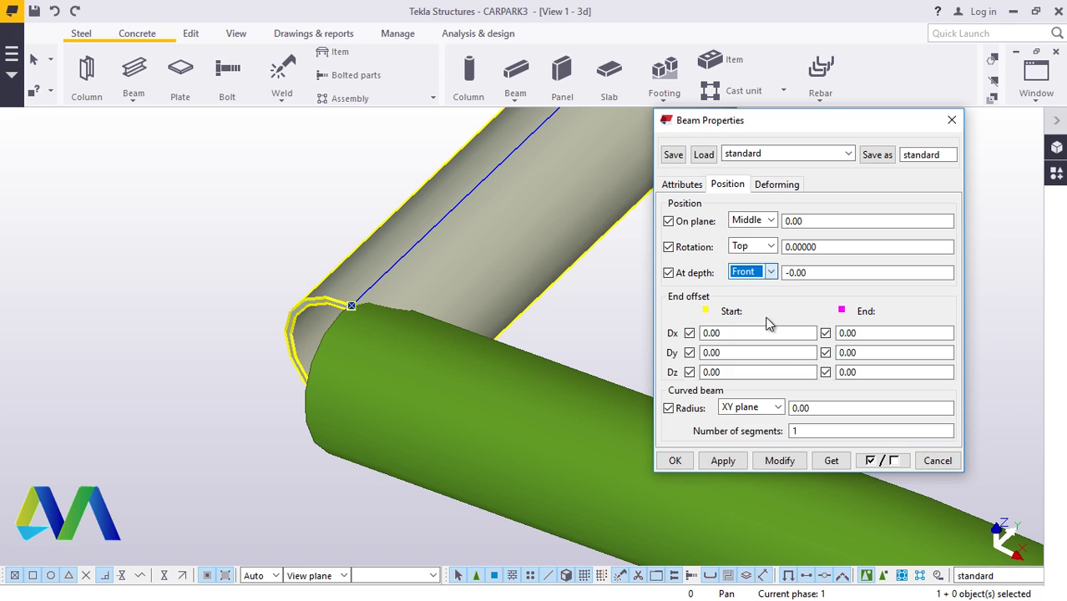
click(782, 461)
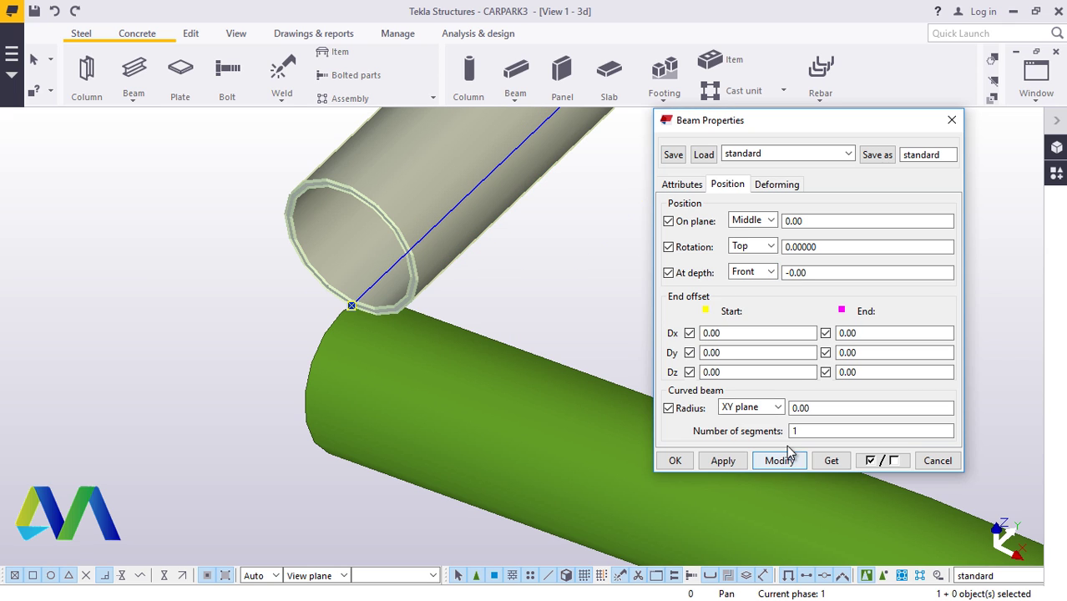
Set the edge beam's on-plane position to Right and modify it
click(771, 222)
click(743, 249)
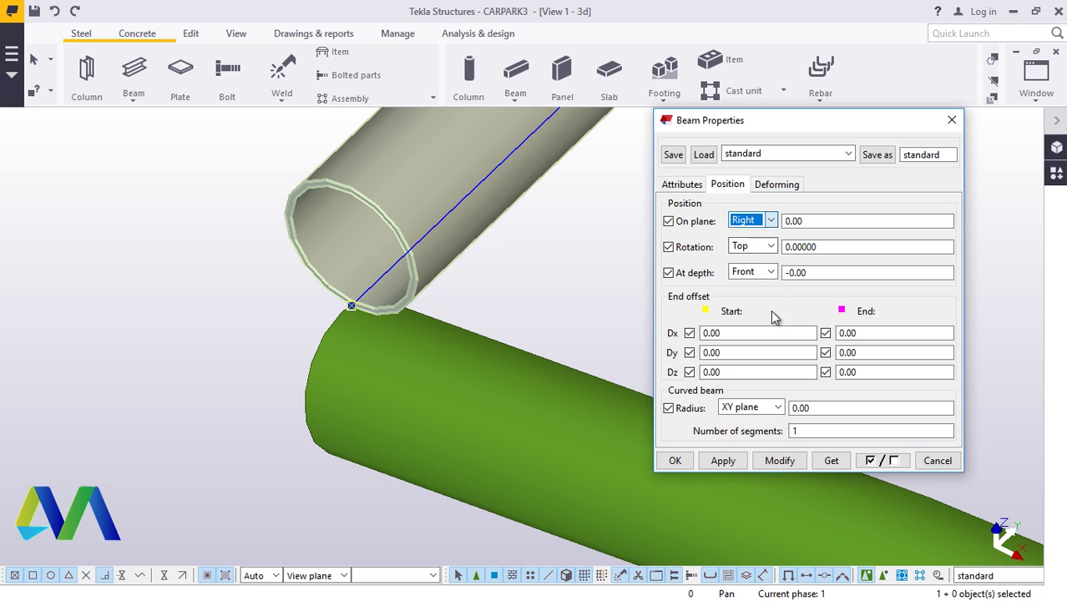
click(779, 461)
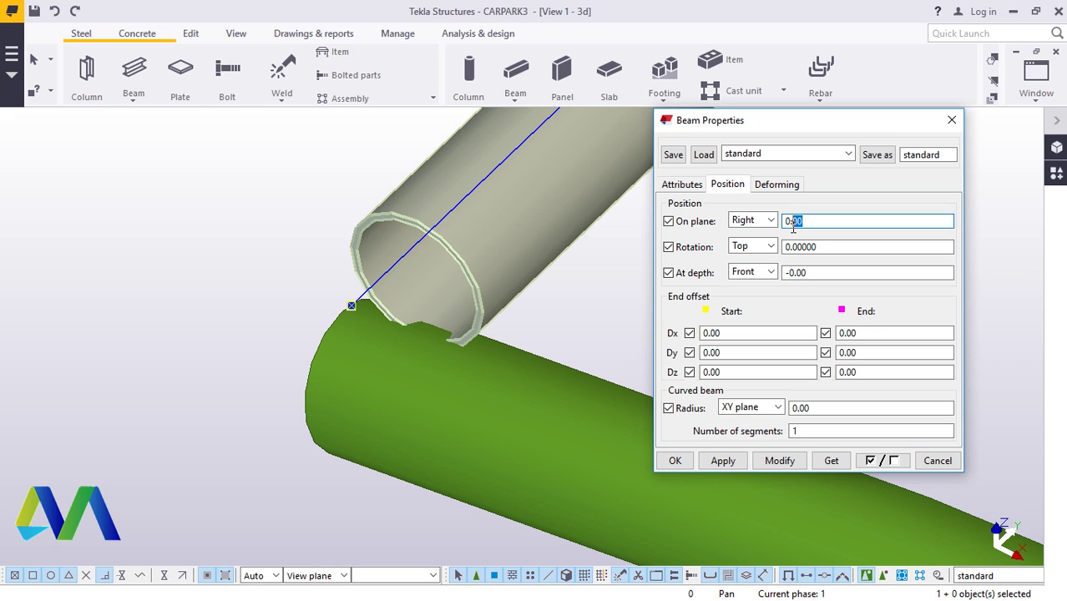
Try an on-plane offset of 5 for the edge beam, and return it to 0
text(5)
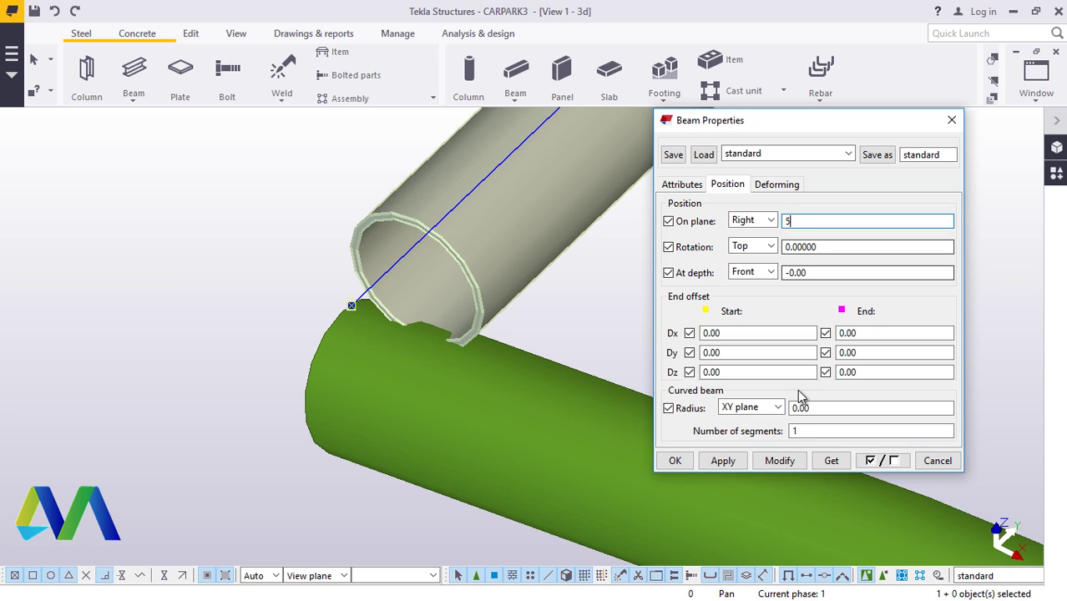
click(779, 461)
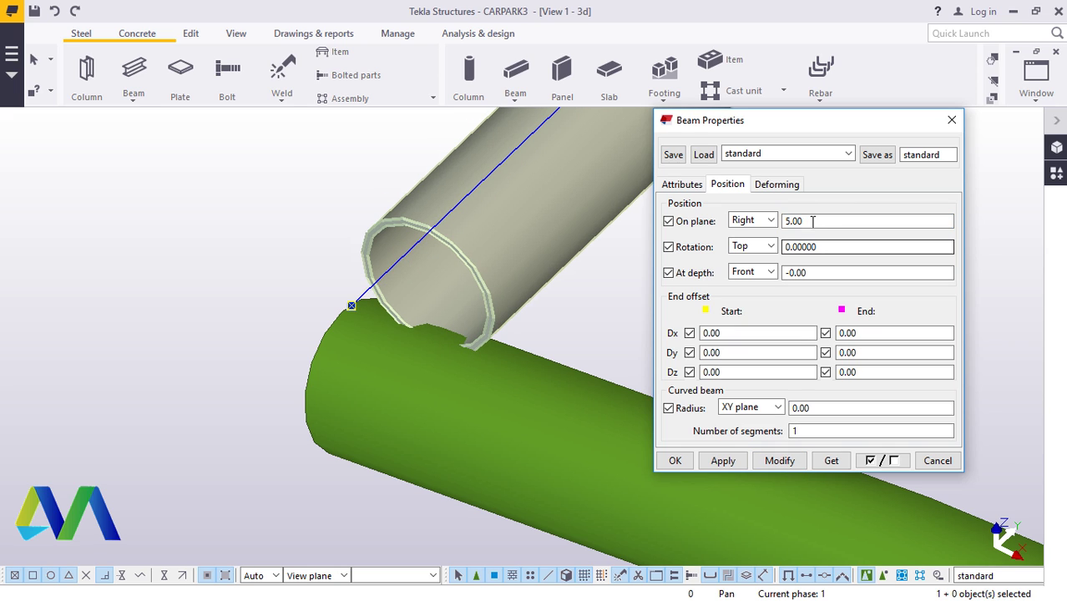
drag(812, 220, 768, 227)
text(0)
click(779, 461)
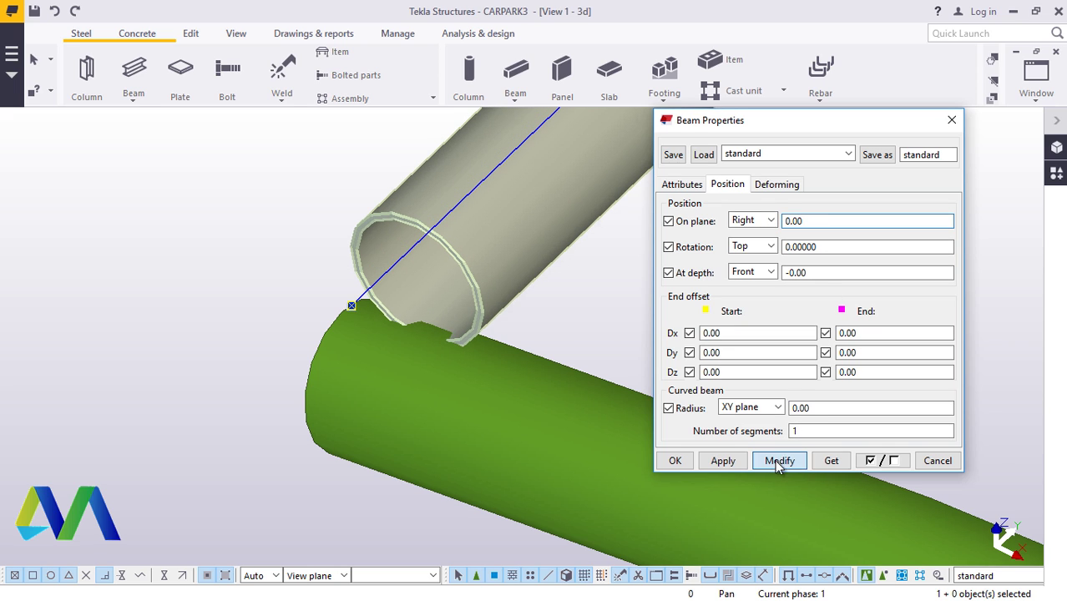
Set the edge beam's Front depth offset to 5 and modify it
click(814, 275)
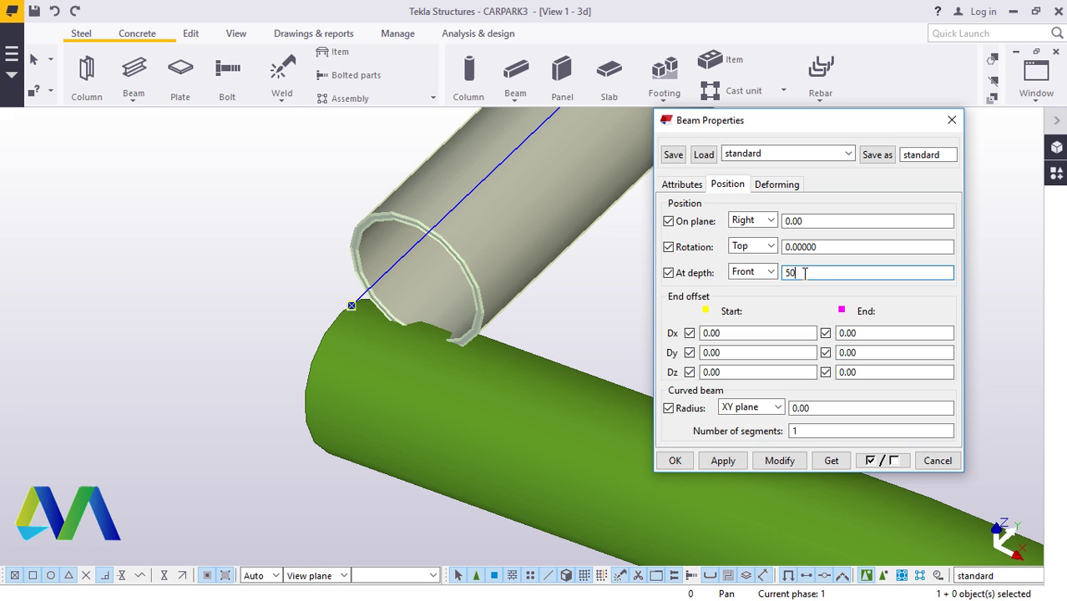
click(786, 463)
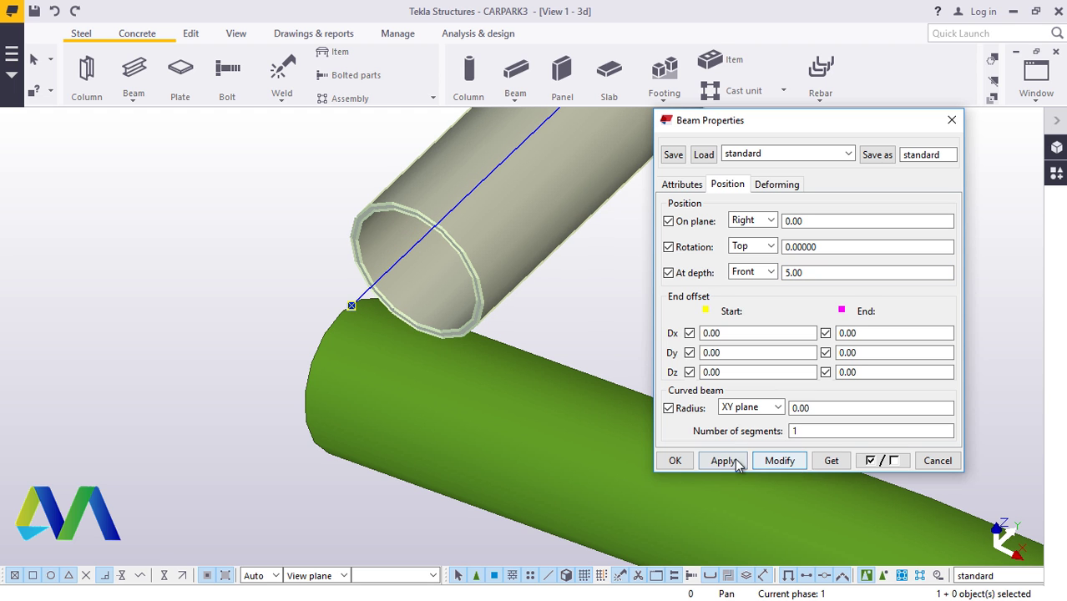
Accept the edge beam's properties and switch to the Grid 1 elevation view
click(674, 461)
scroll(584, 292, down, 2)
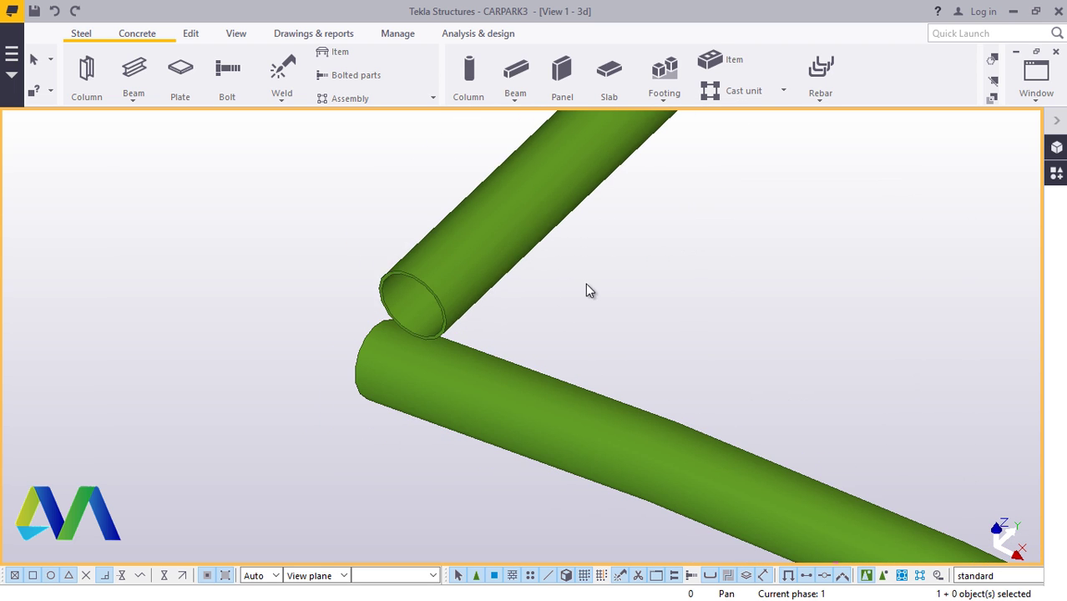
scroll(322, 351, down, 8)
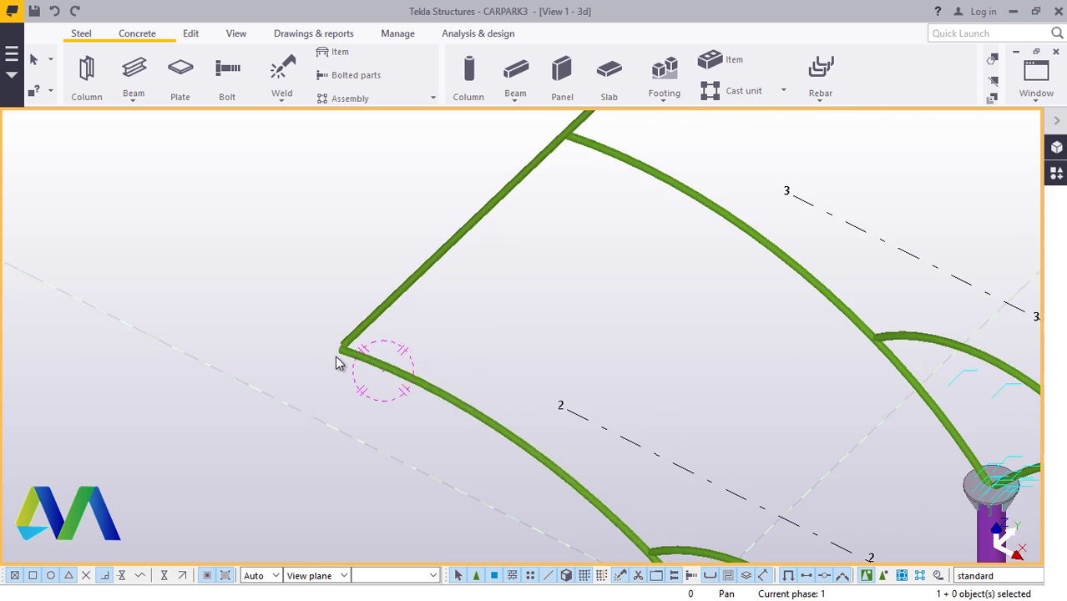
scroll(339, 358, down, 5)
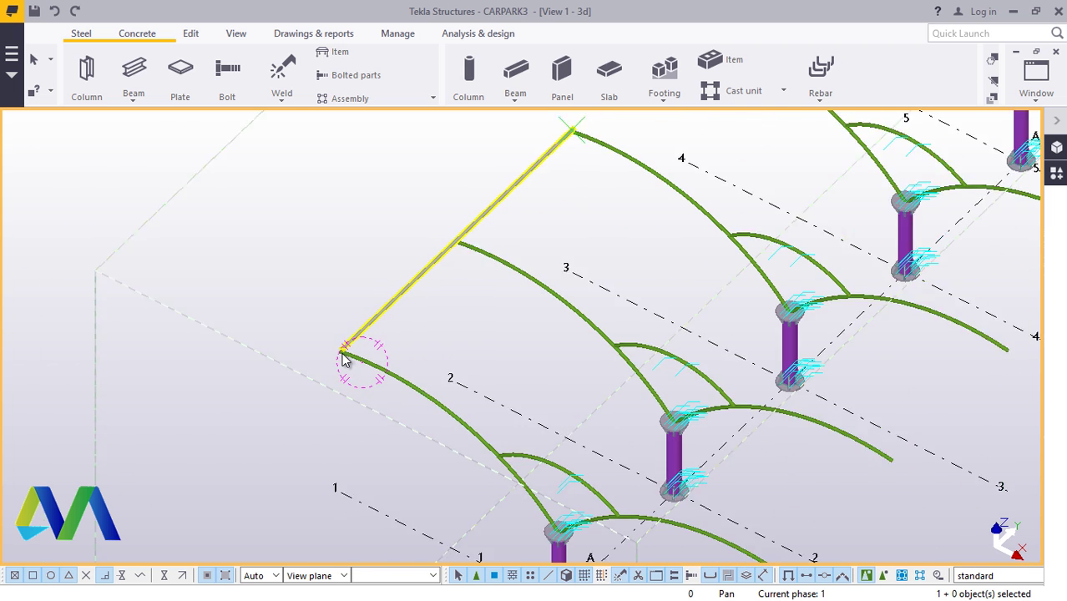
click(1037, 107)
click(1002, 217)
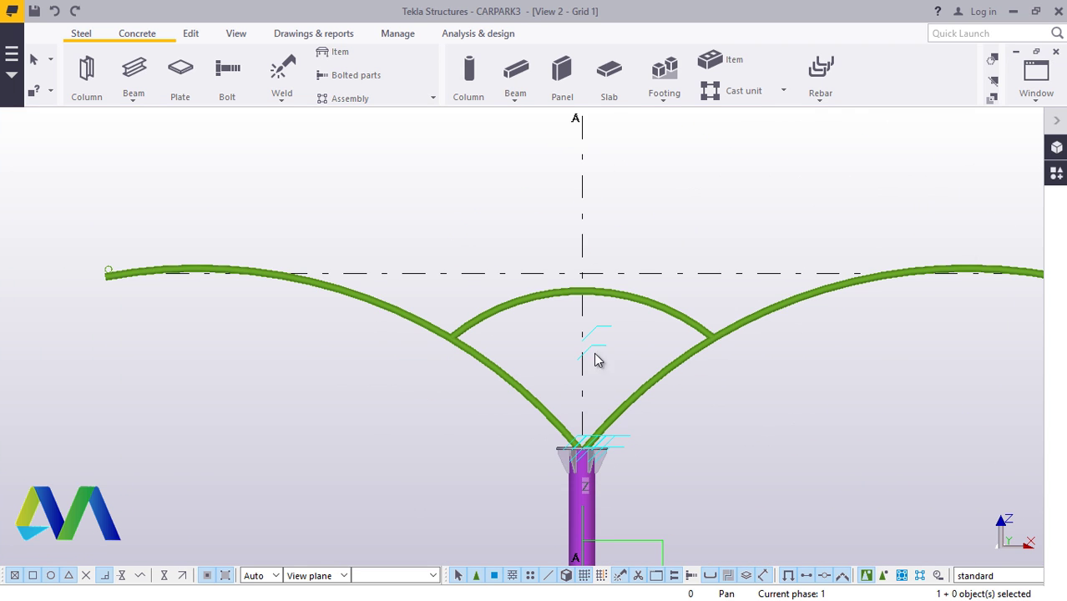
Copy the edge beam from its contact point to a point about 1620 mm further along the cambered beam, expanding the view depth
scroll(595, 359, down, 2)
scroll(352, 284, up, 8)
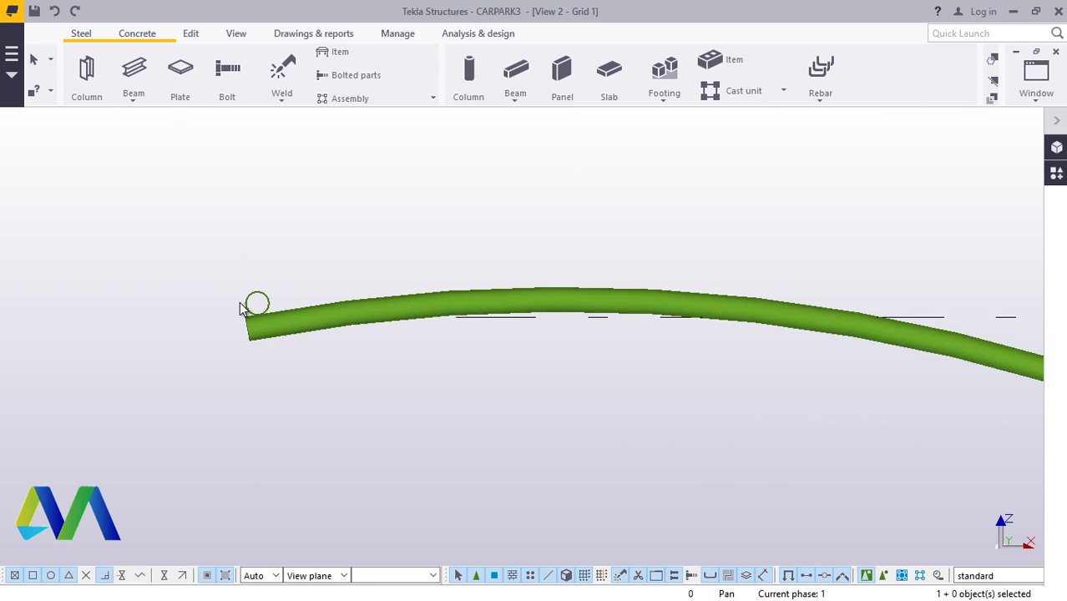
scroll(250, 306, up, 4)
right_click(390, 206)
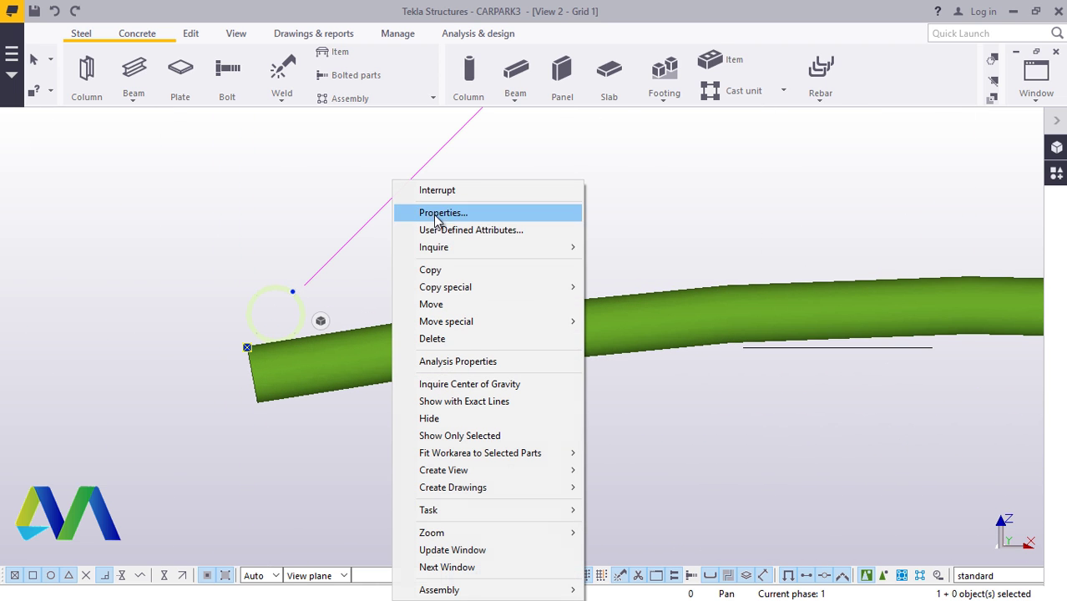
click(441, 268)
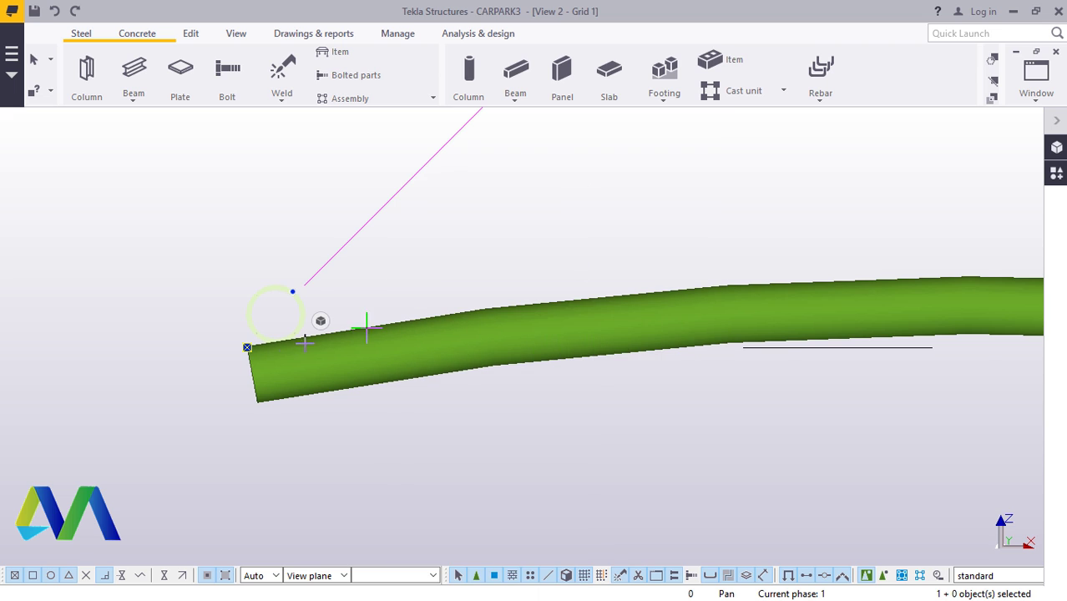
scroll(275, 343, up, 5)
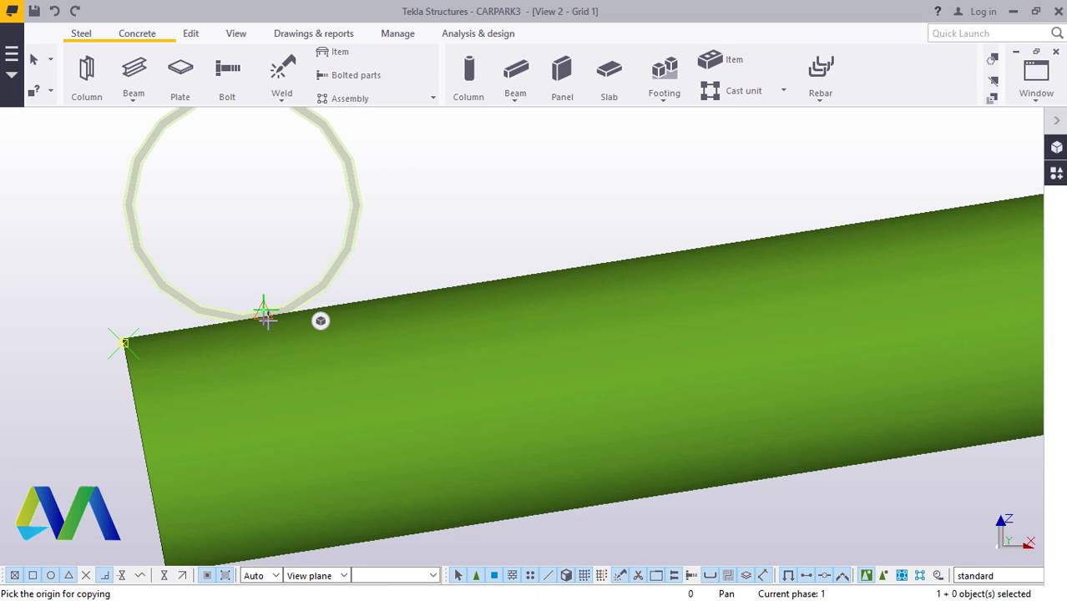
scroll(260, 319, up, 1)
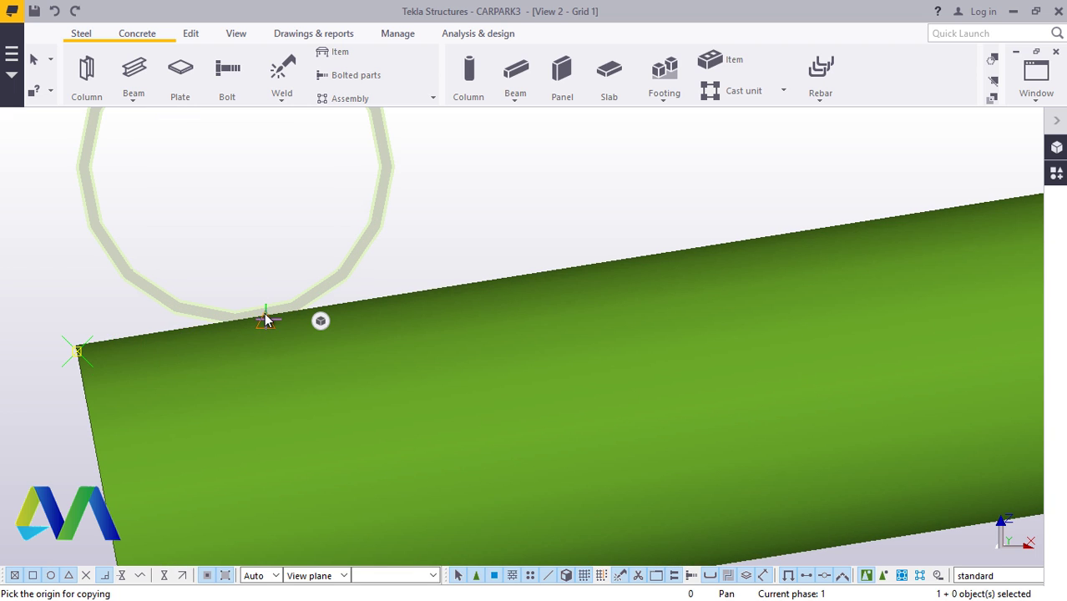
scroll(264, 316, down, 5)
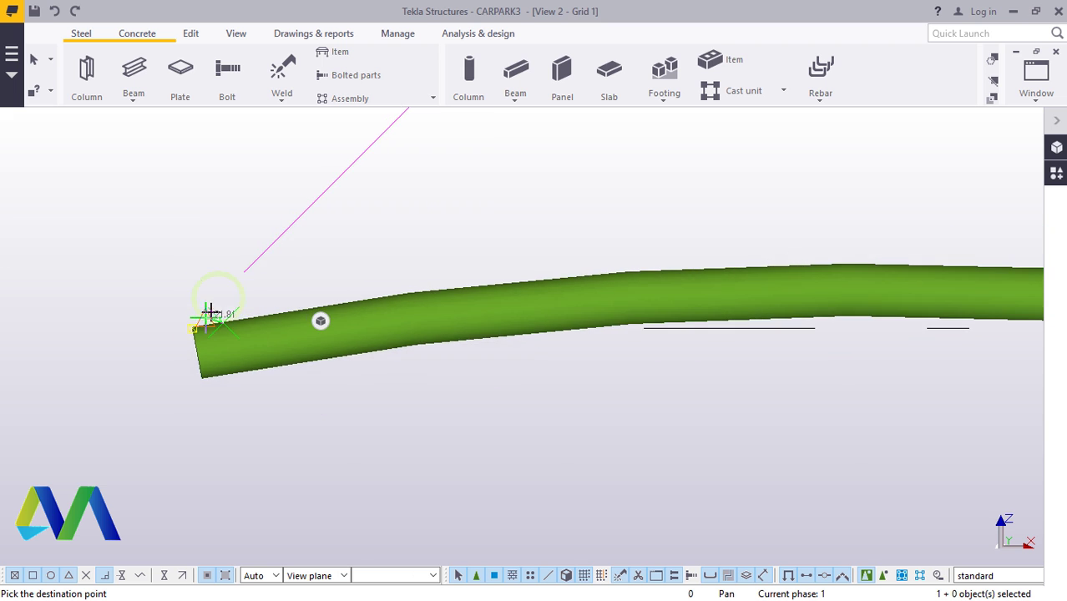
scroll(367, 276, down, 5)
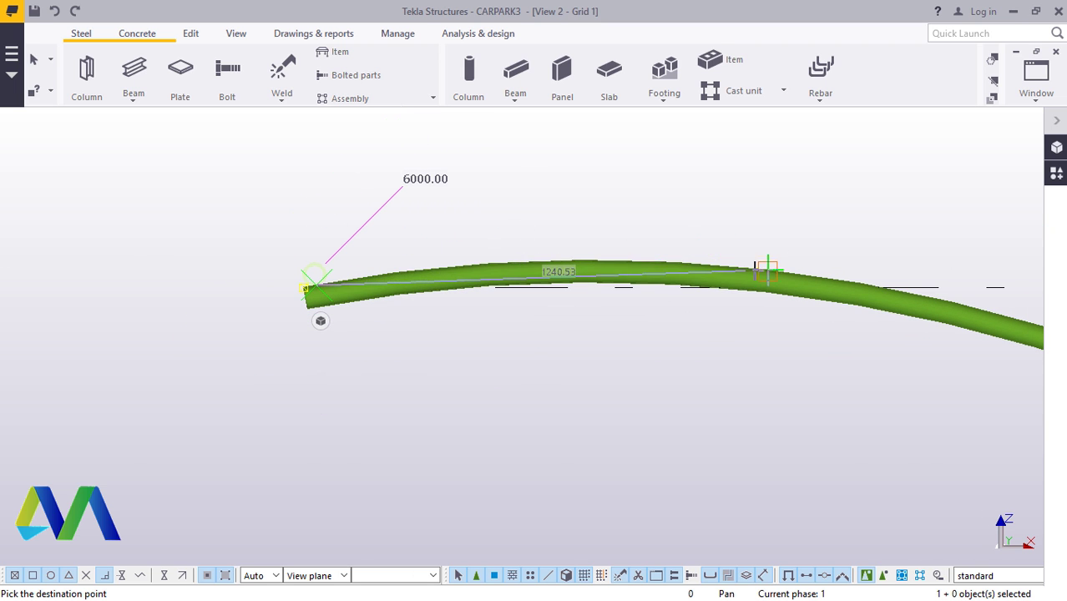
scroll(510, 289, down, 1)
scroll(691, 262, up, 3)
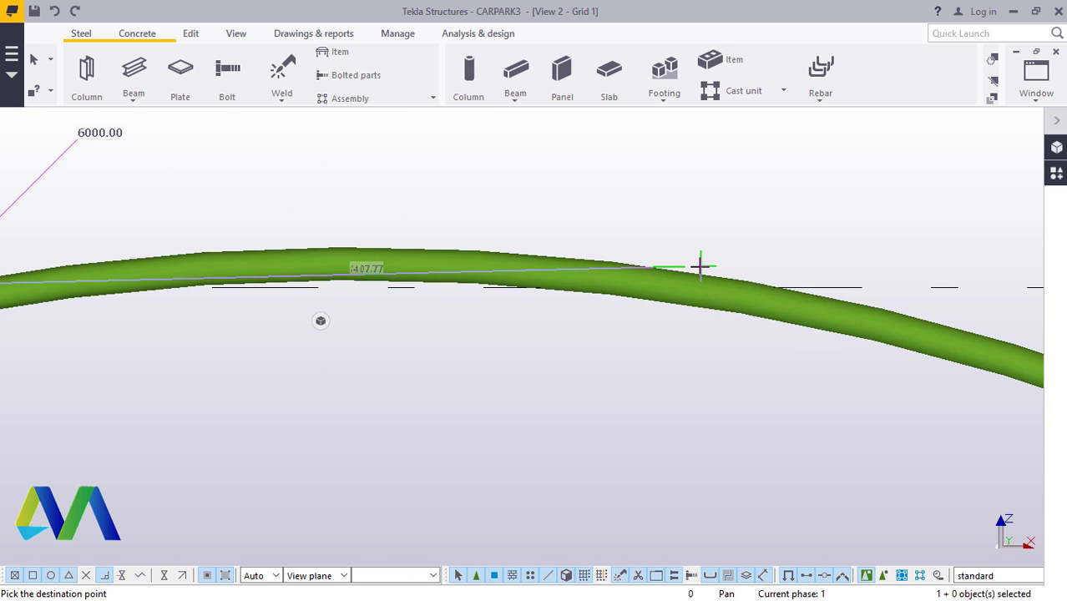
scroll(680, 271, down, 5)
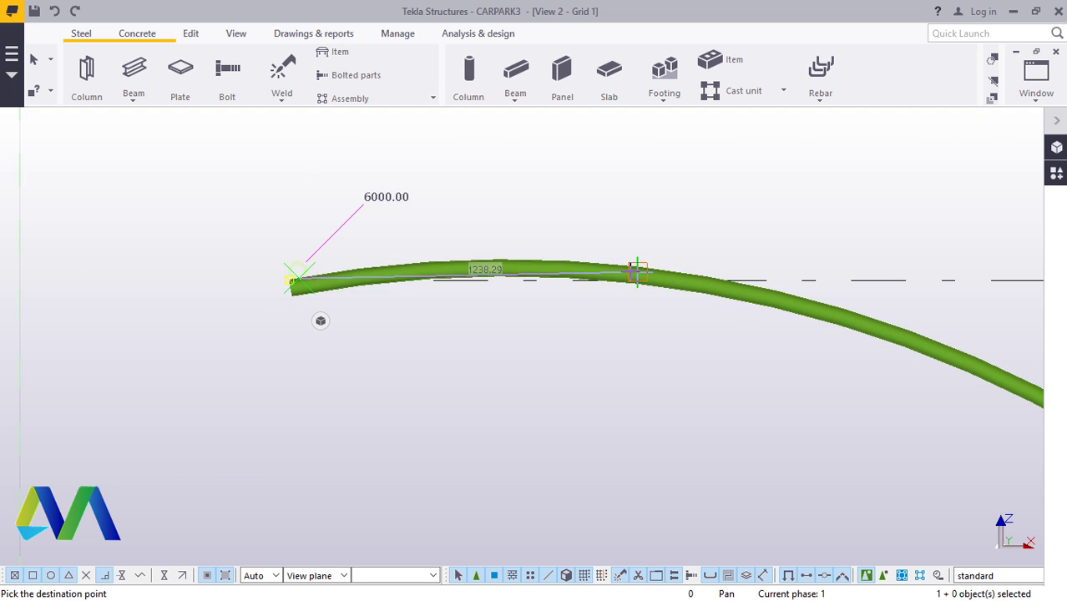
scroll(701, 276, up, 2)
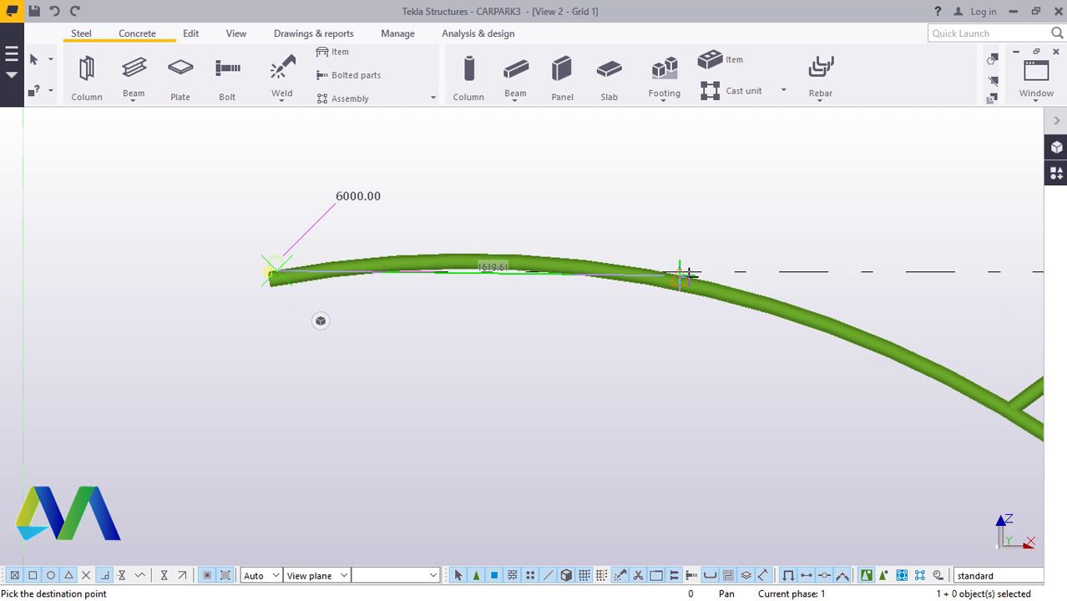
scroll(680, 272, up, 3)
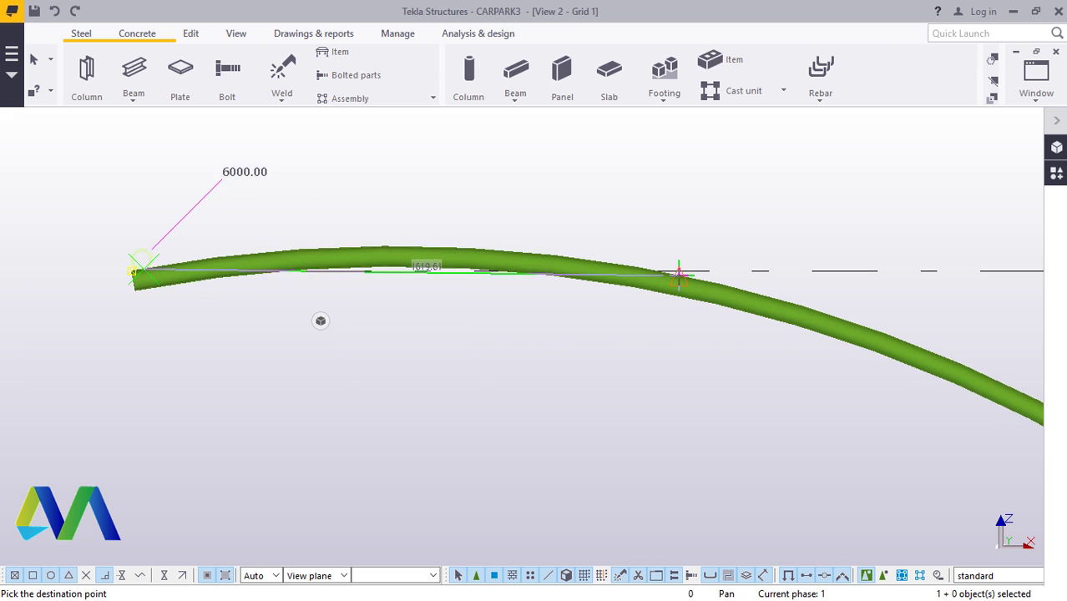
click(680, 272)
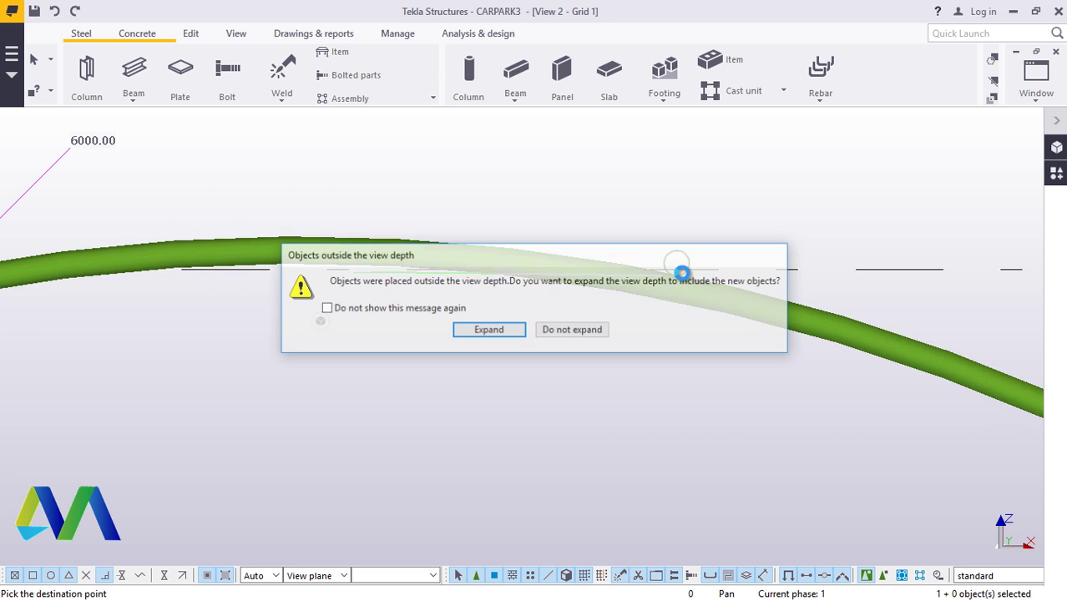
click(488, 330)
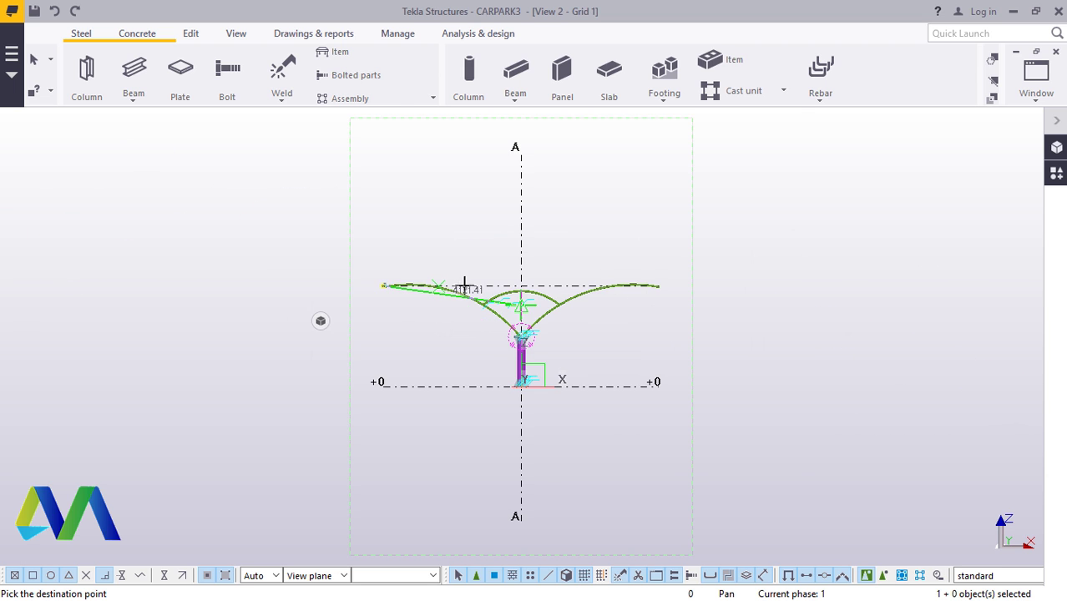
Place a second copy on the cambered beam just above the arched tie joint, about 2855 mm from the copy origin, and end copying
scroll(450, 285, up, 4)
scroll(431, 286, up, 5)
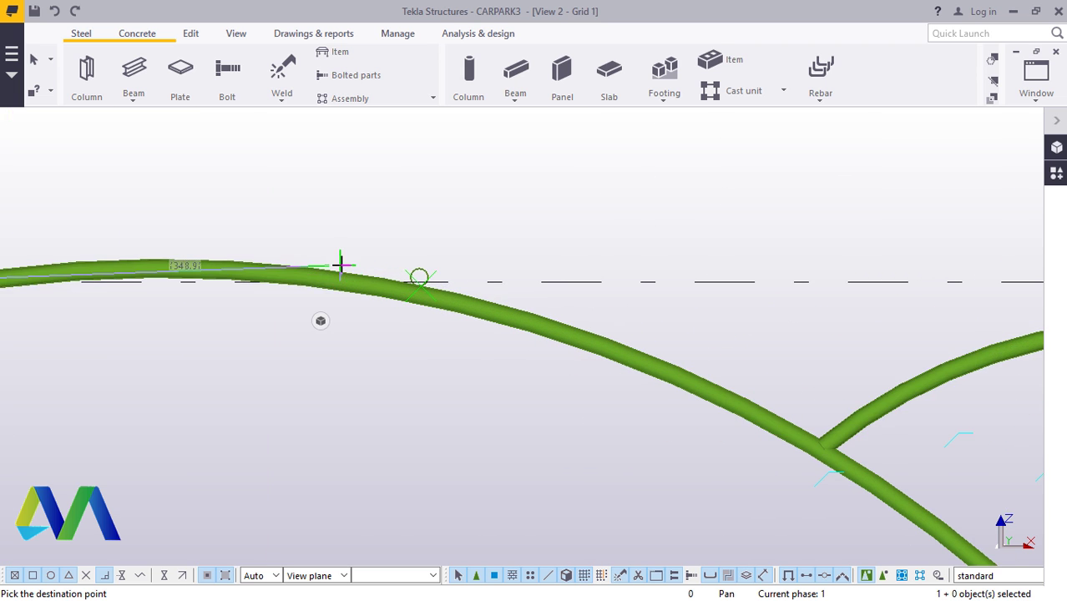
scroll(715, 387, up, 6)
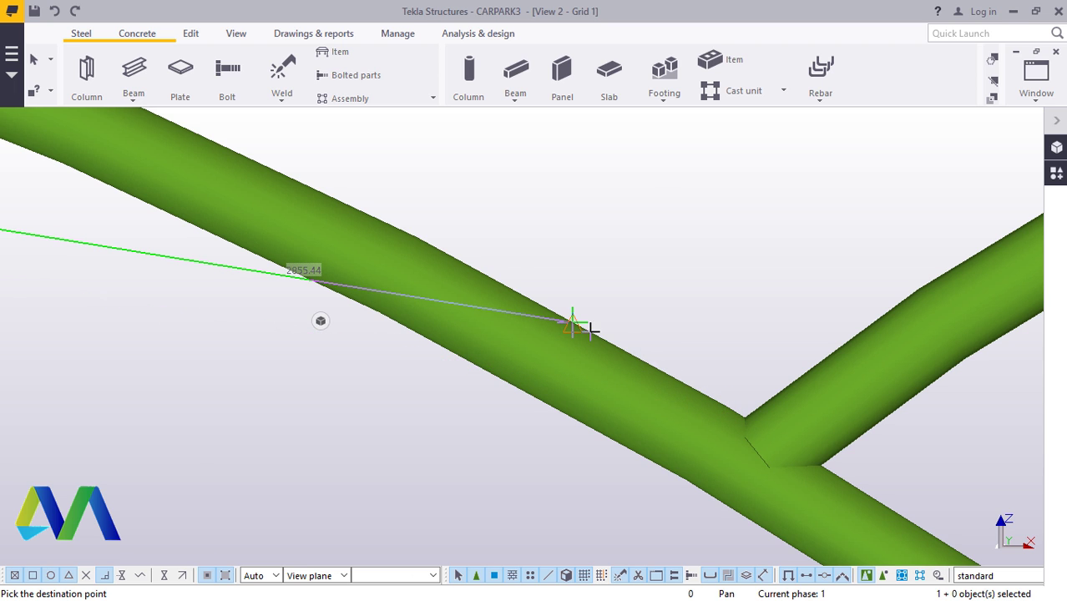
right_click(679, 262)
click(718, 269)
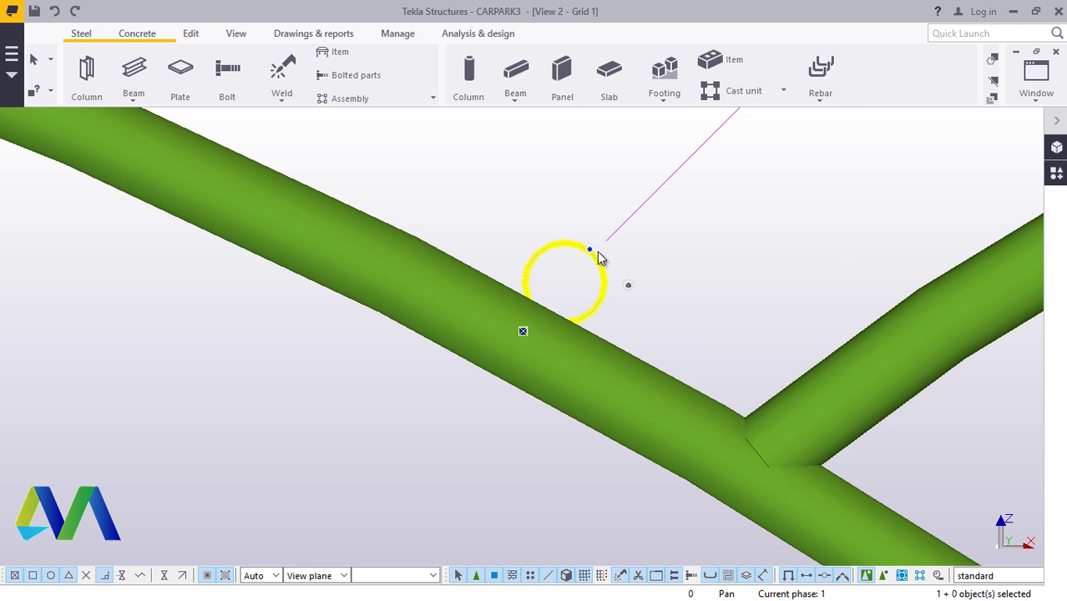
Try a Front depth offset of 6 for the copied beam nearest the arched tie
double_click(598, 259)
click(736, 187)
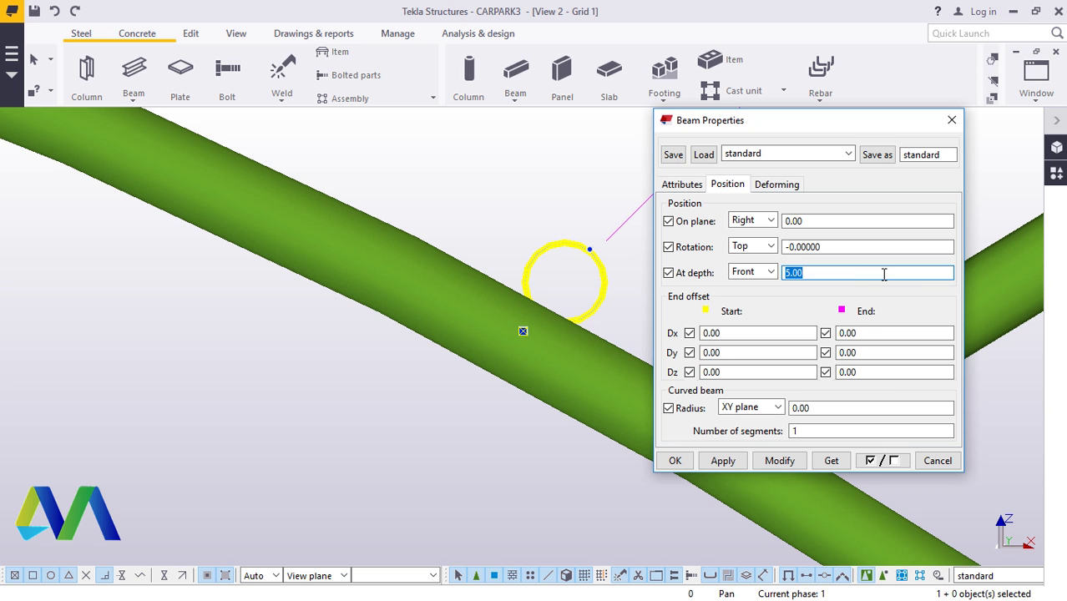
text(6.00)
click(779, 460)
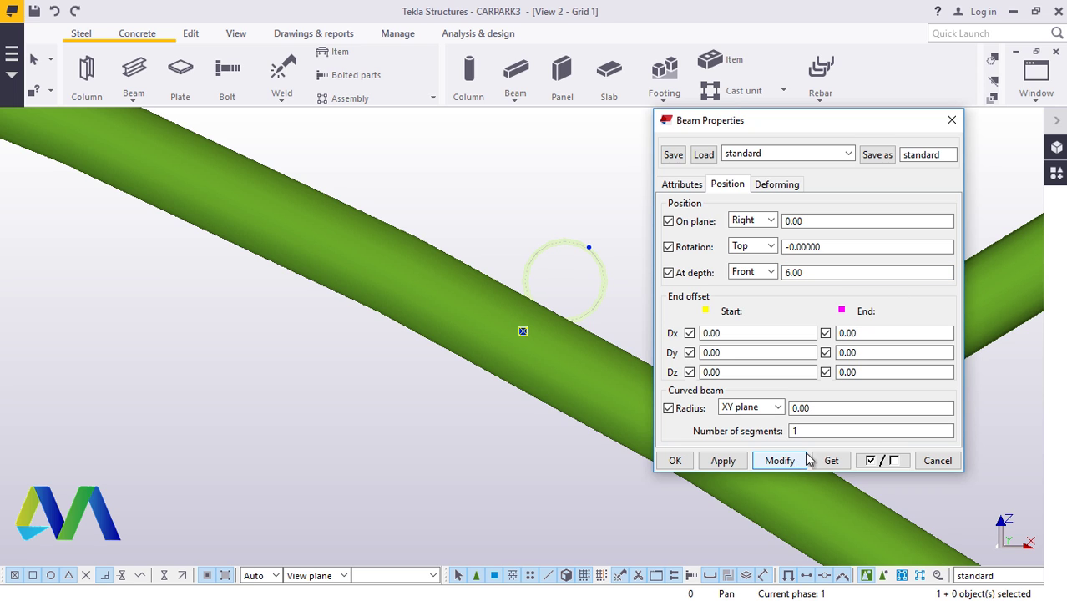
click(951, 120)
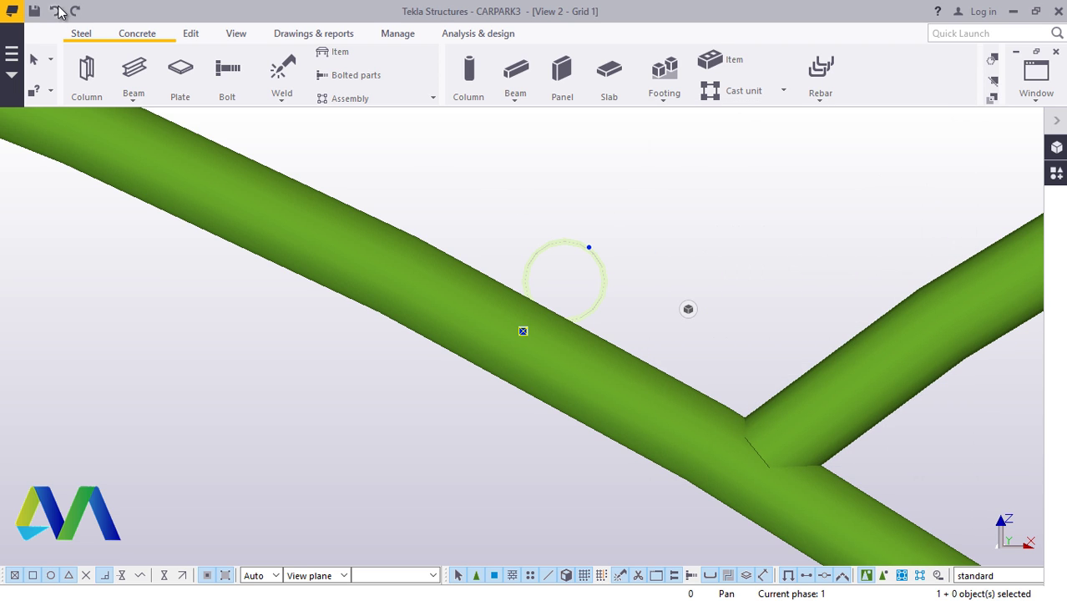
In the 3D view, set the Front depth offset of the copied beam nearest the arched tie to 10 and modify it
scroll(852, 212, down, 3)
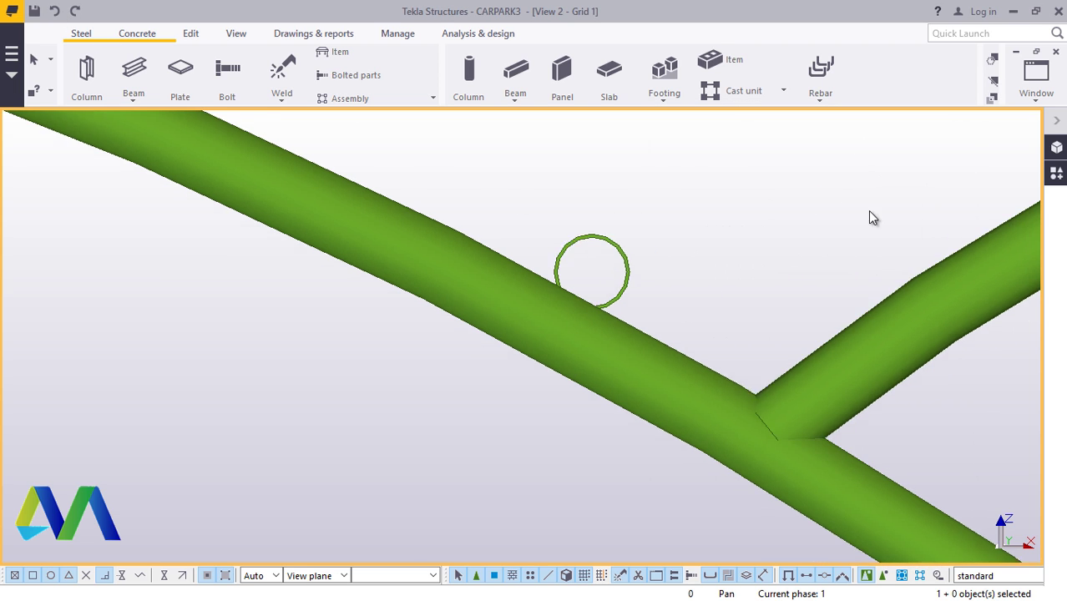
click(1035, 96)
click(990, 188)
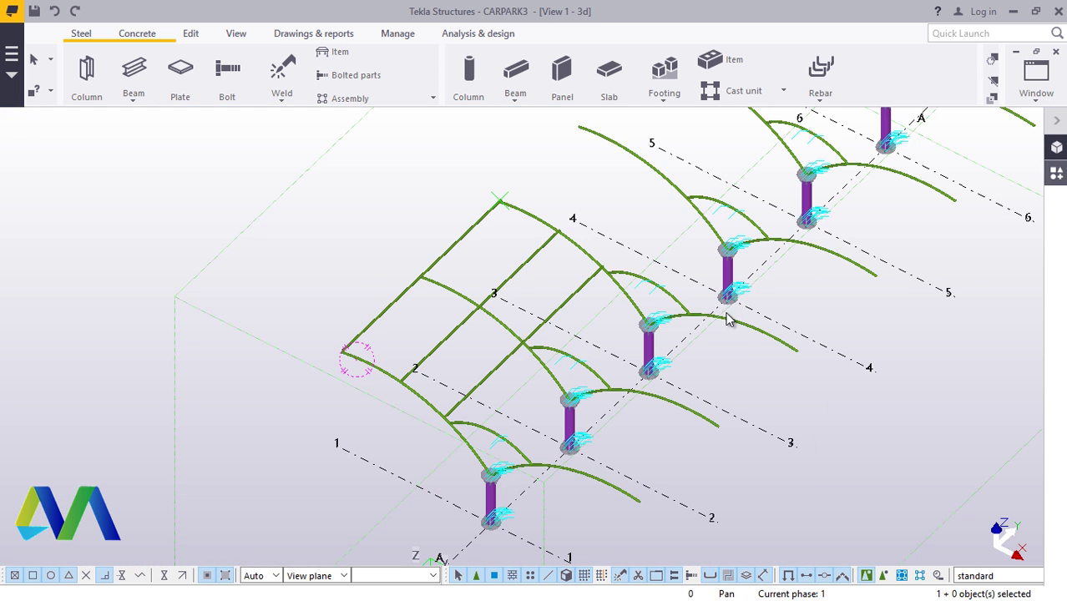
scroll(439, 414, up, 5)
scroll(435, 420, up, 8)
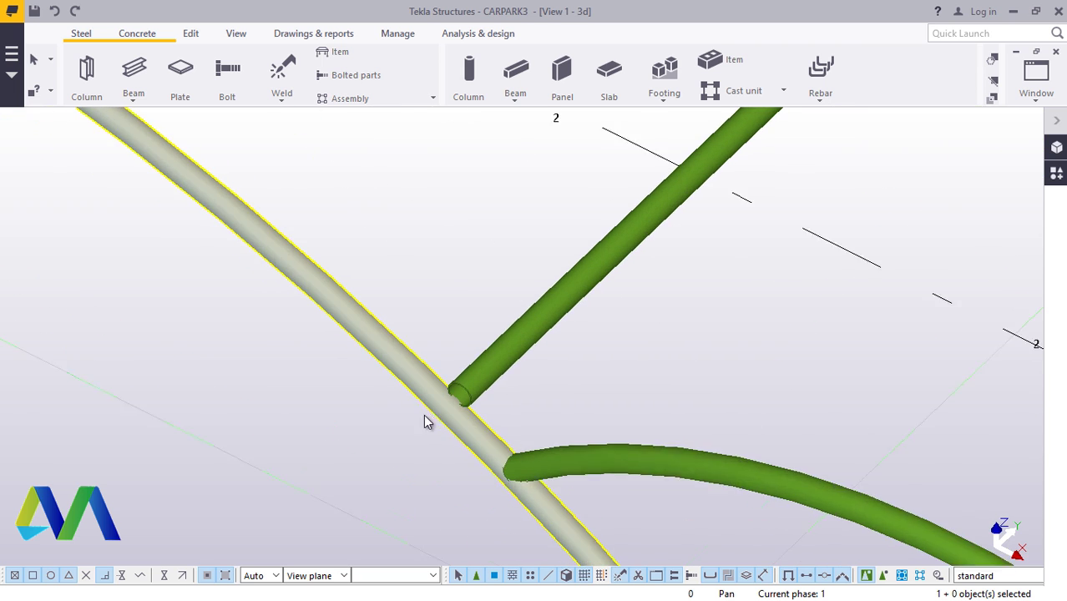
scroll(494, 374, up, 4)
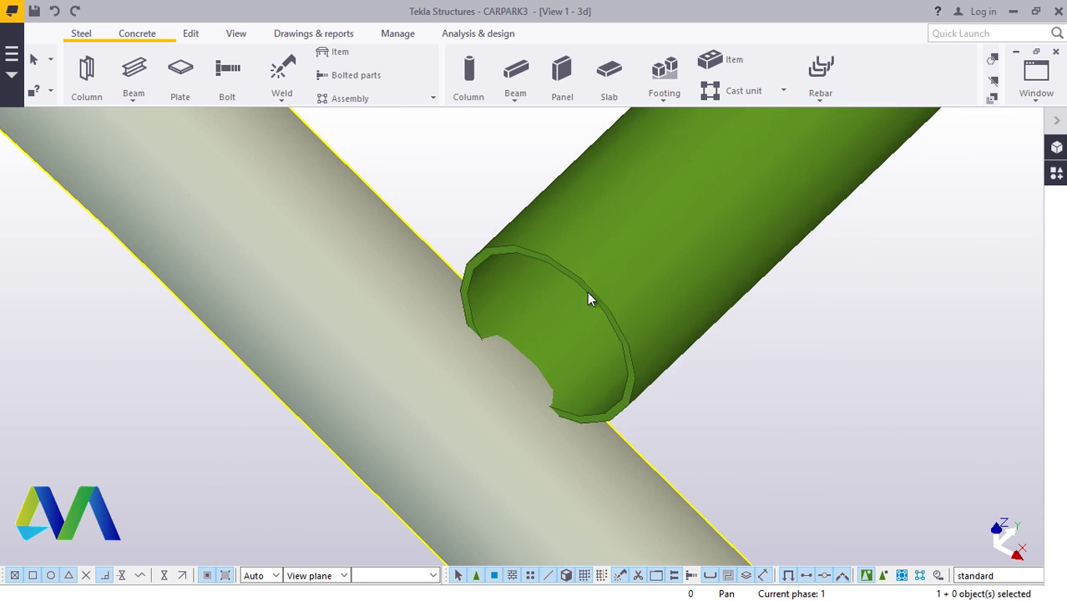
double_click(602, 271)
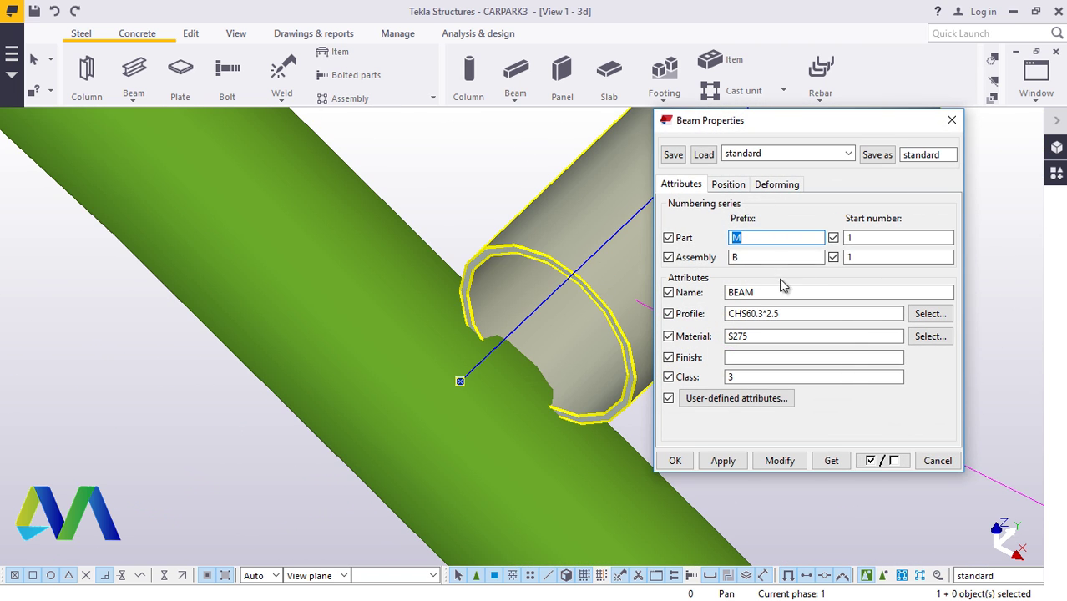
click(729, 184)
double_click(787, 273)
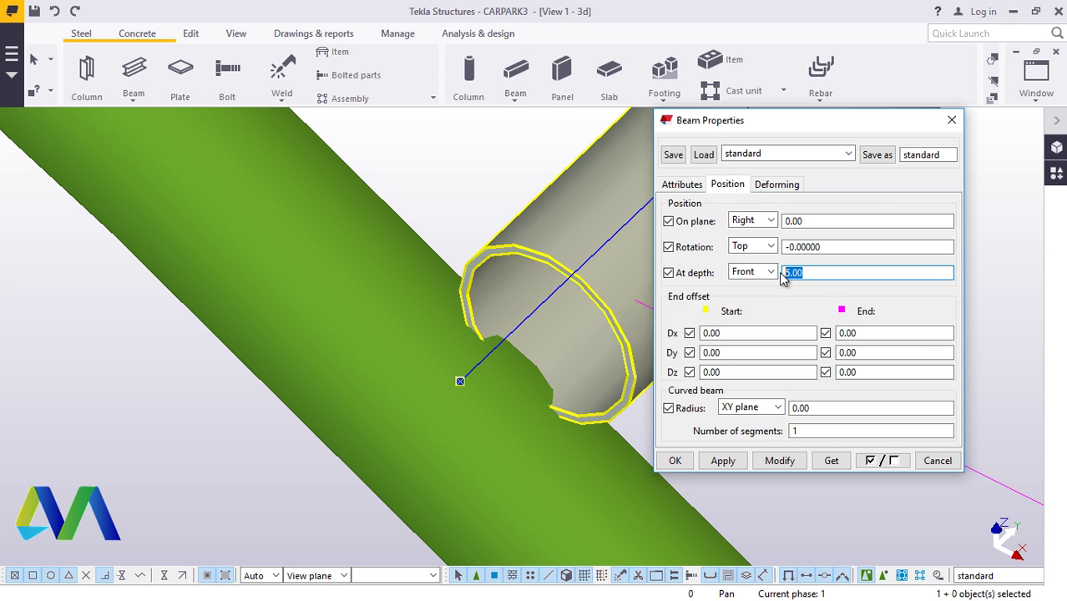
click(783, 465)
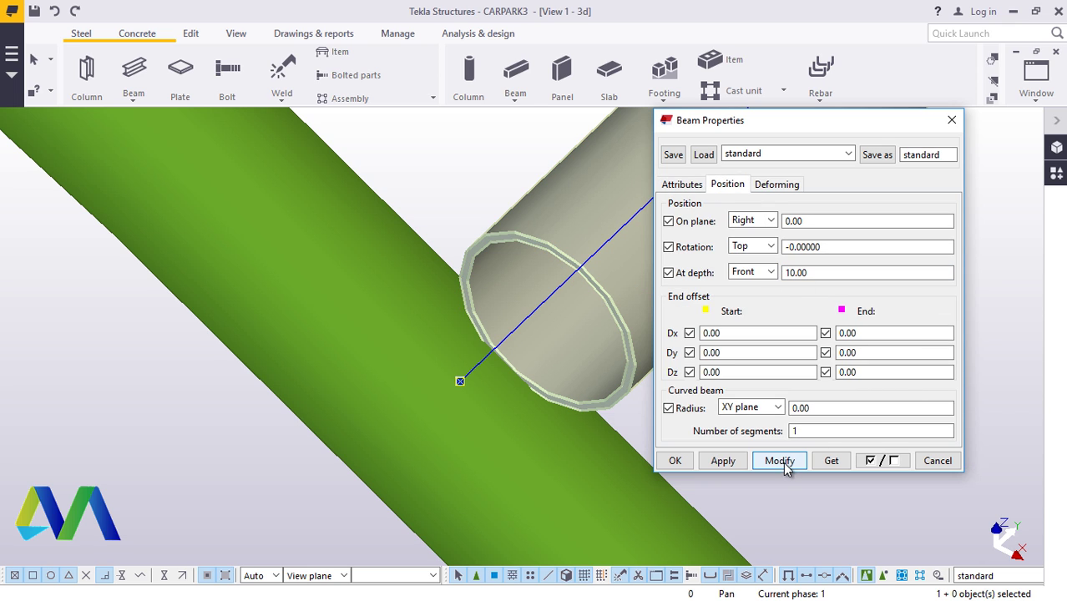
Set the same beam's Front depth offset to 12, modify it, and accept the properties
click(814, 273)
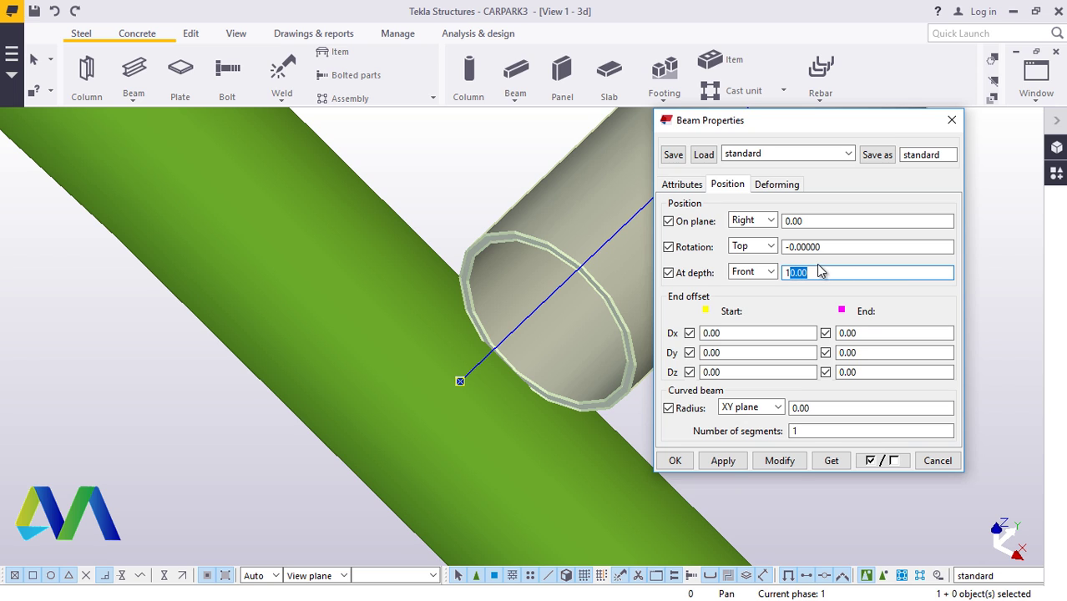
text(12)
click(790, 462)
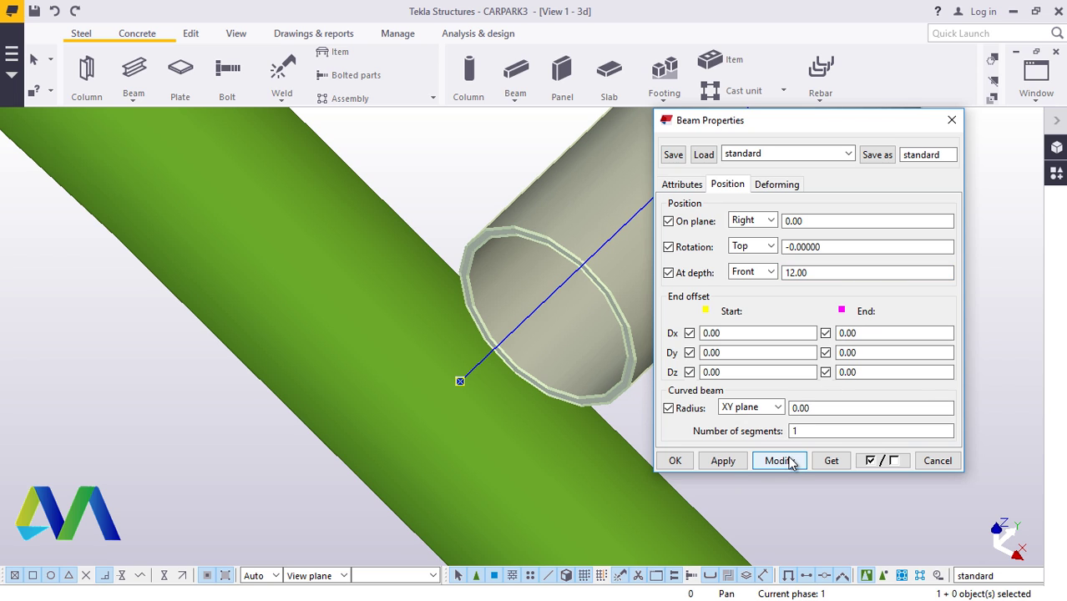
click(676, 460)
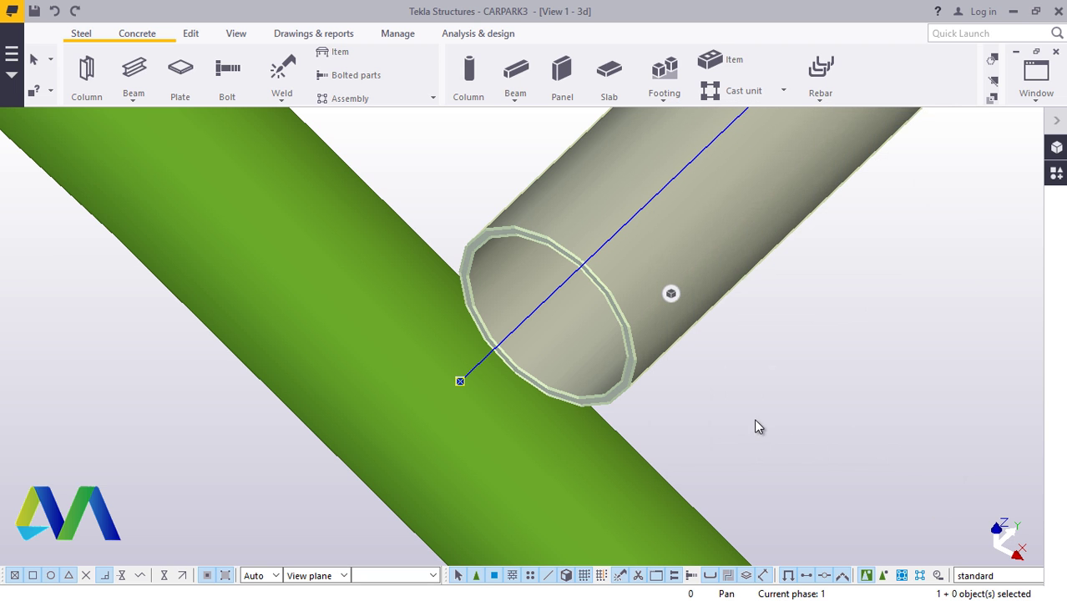
scroll(618, 372, down, 8)
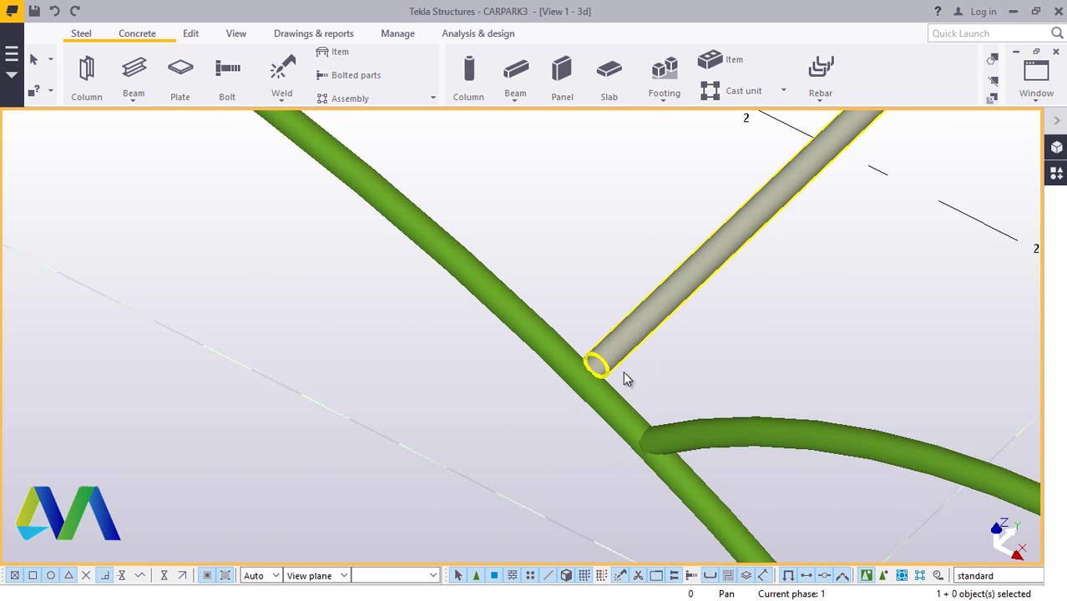
scroll(488, 350, down, 6)
scroll(652, 376, up, 8)
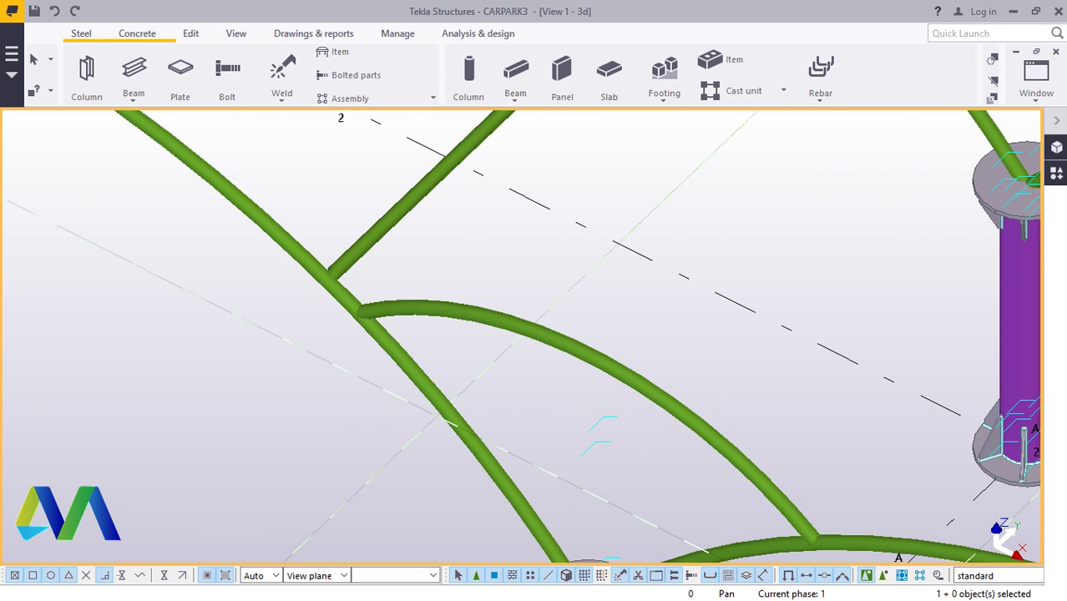
In the Grid 1 view, start copying the straight beam midway along the cambered beam, with the origin where its tube touches the cambered beam
click(1036, 93)
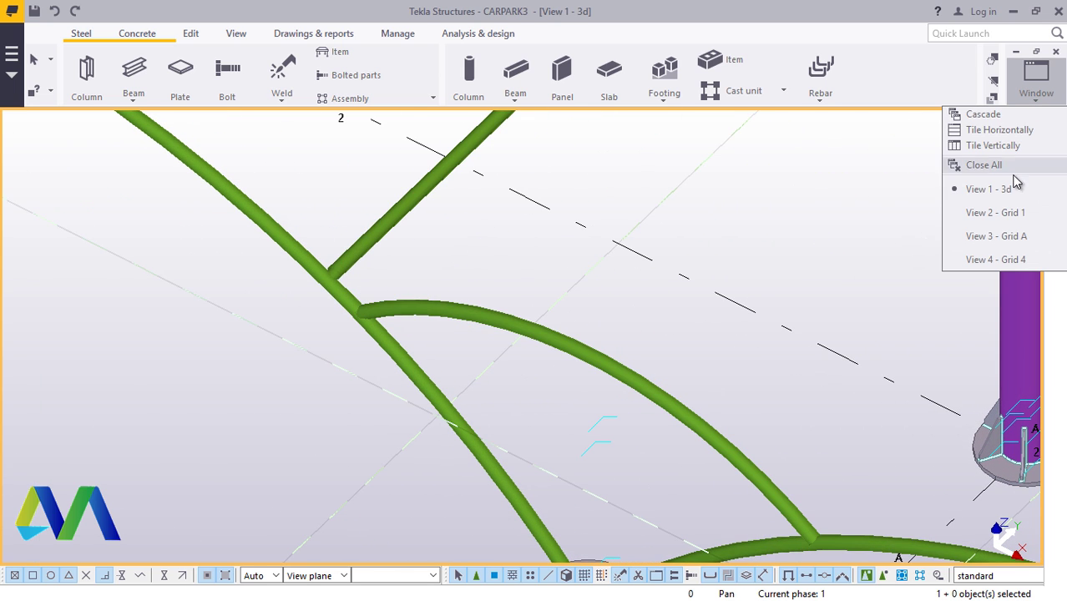
click(1006, 238)
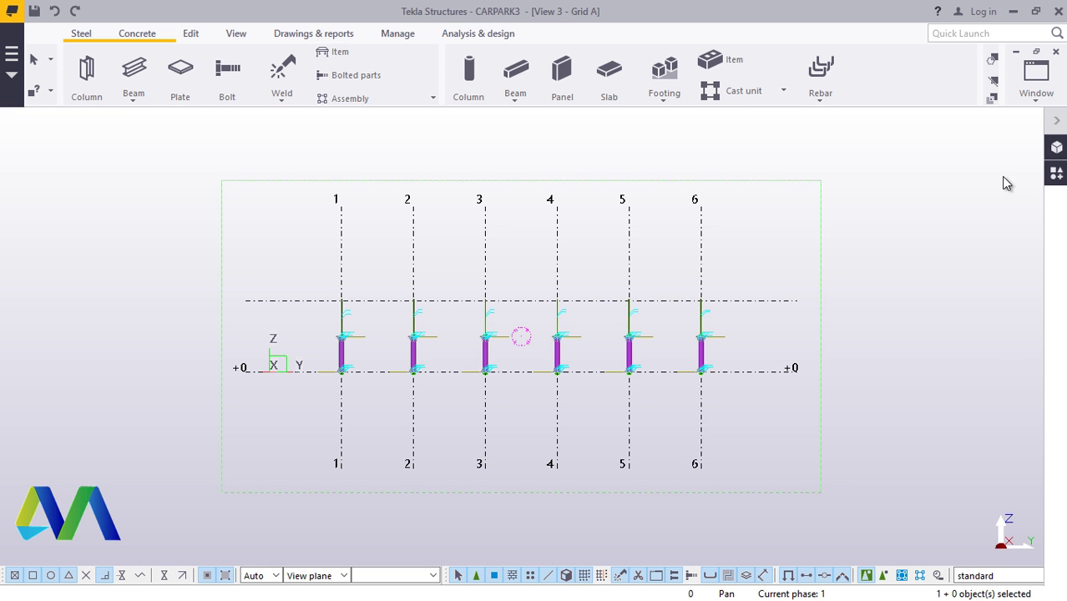
click(1035, 94)
click(1020, 212)
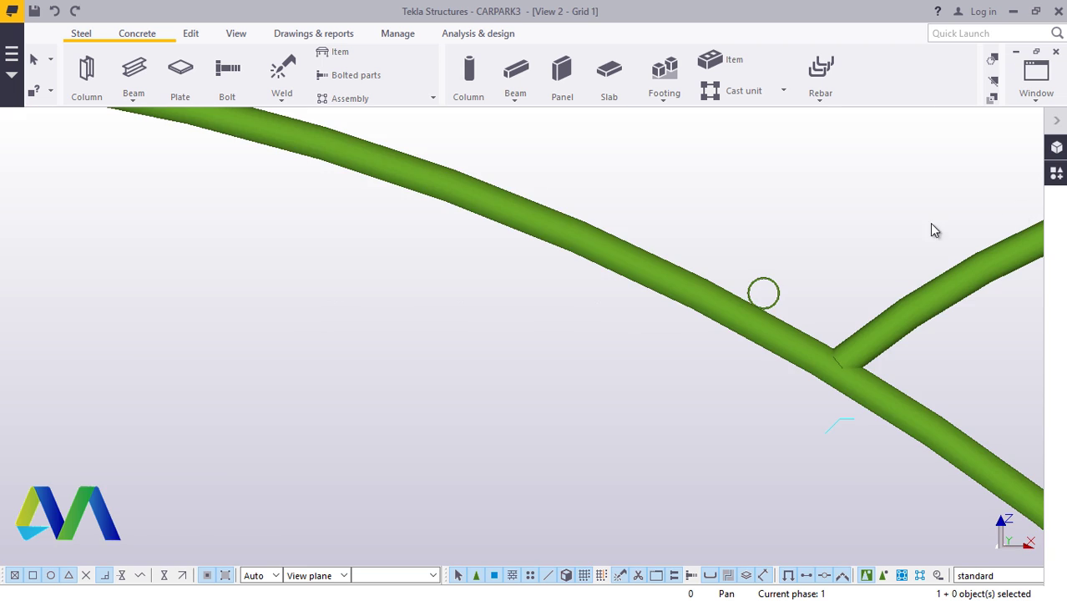
scroll(584, 230, up, 10)
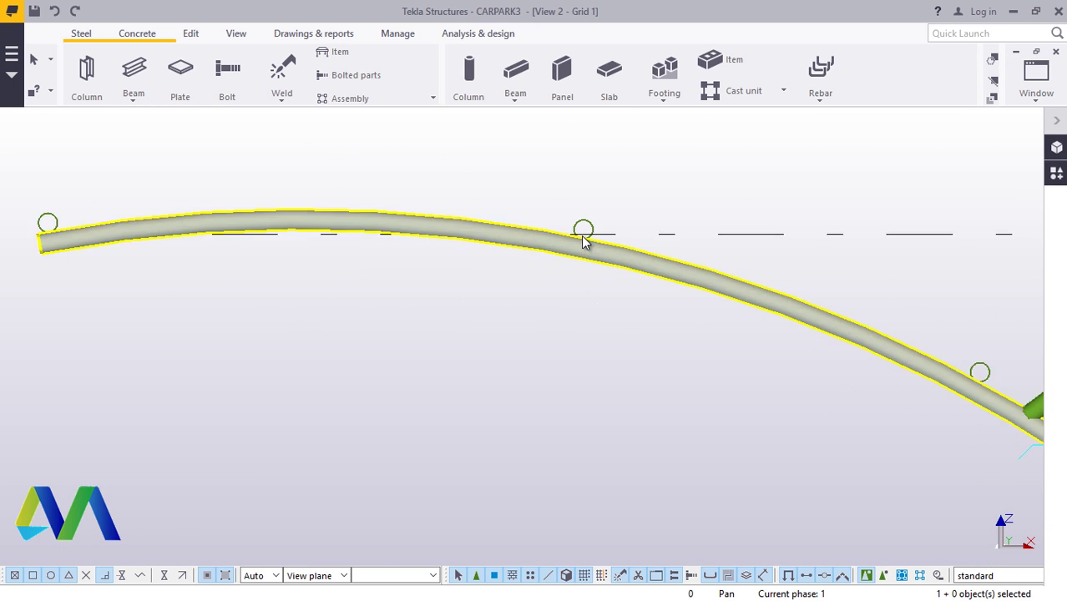
right_click(698, 185)
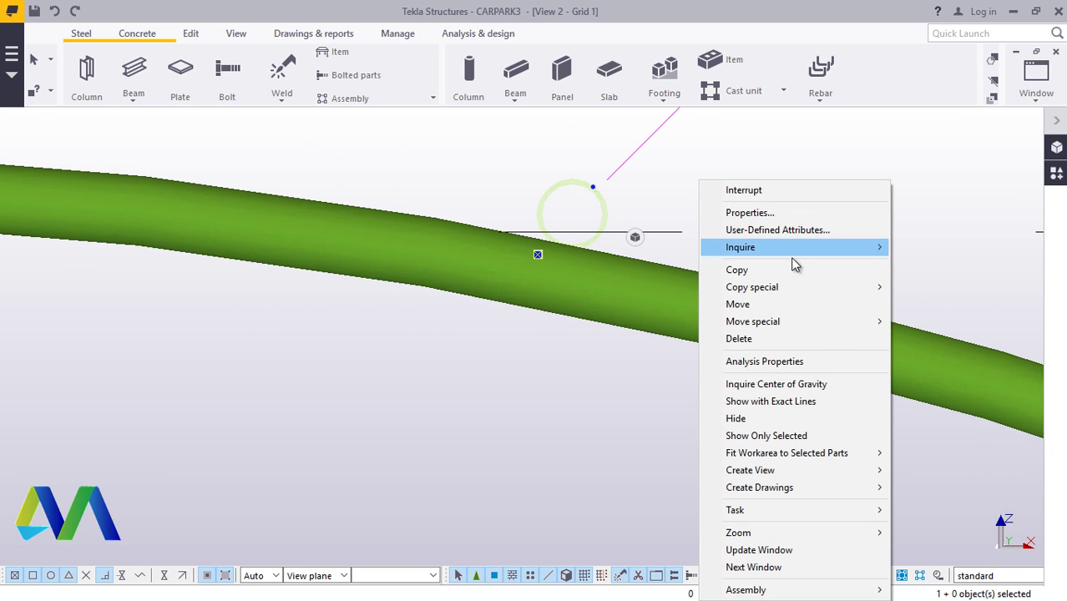
click(784, 269)
scroll(584, 241, up, 2)
scroll(569, 240, up, 3)
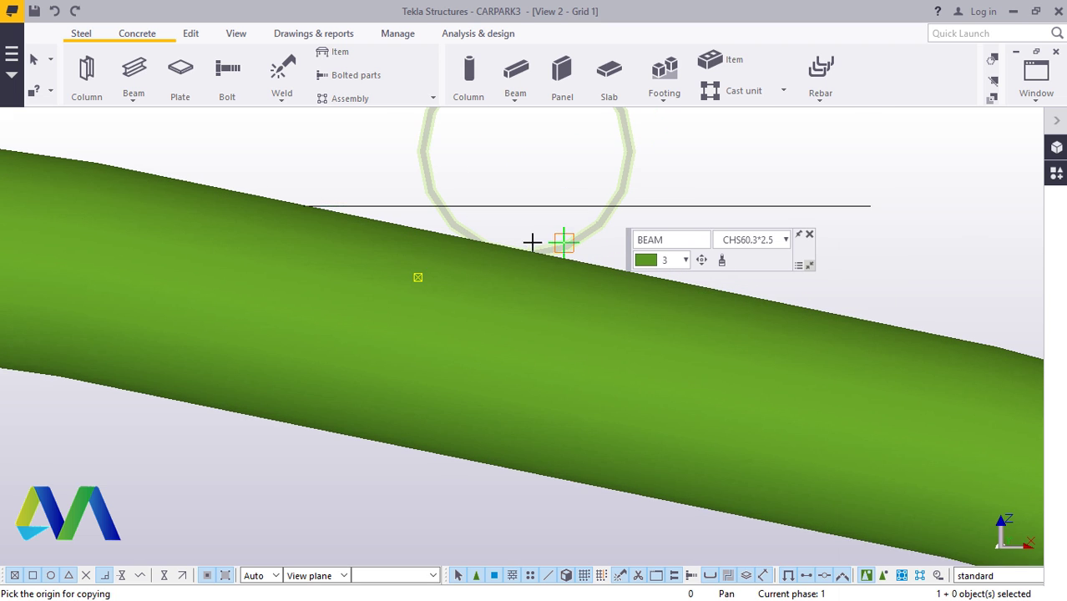
scroll(484, 247, up, 2)
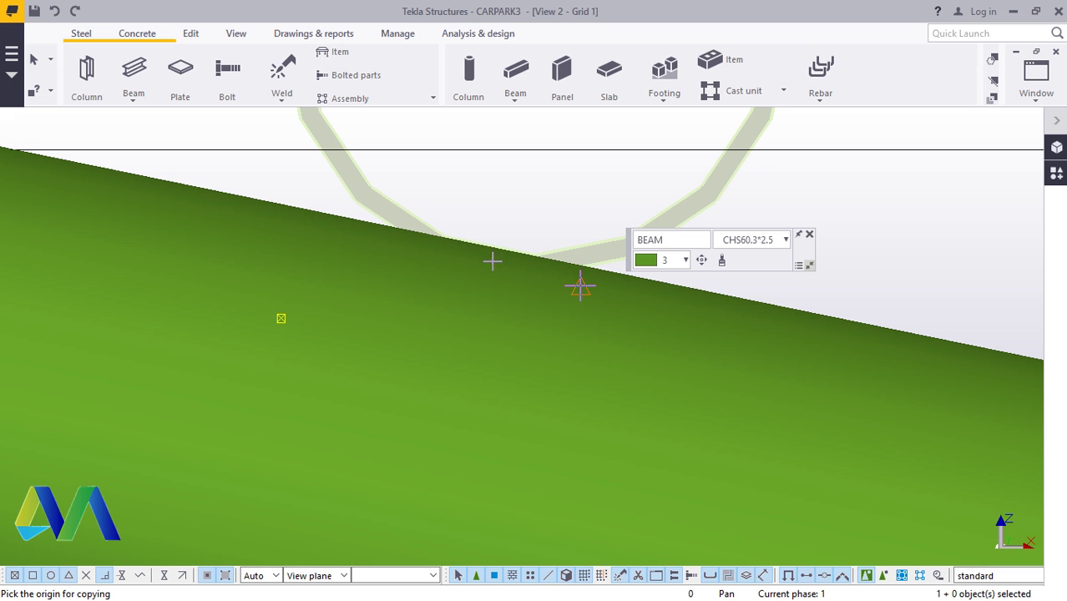
scroll(491, 247, down, 2)
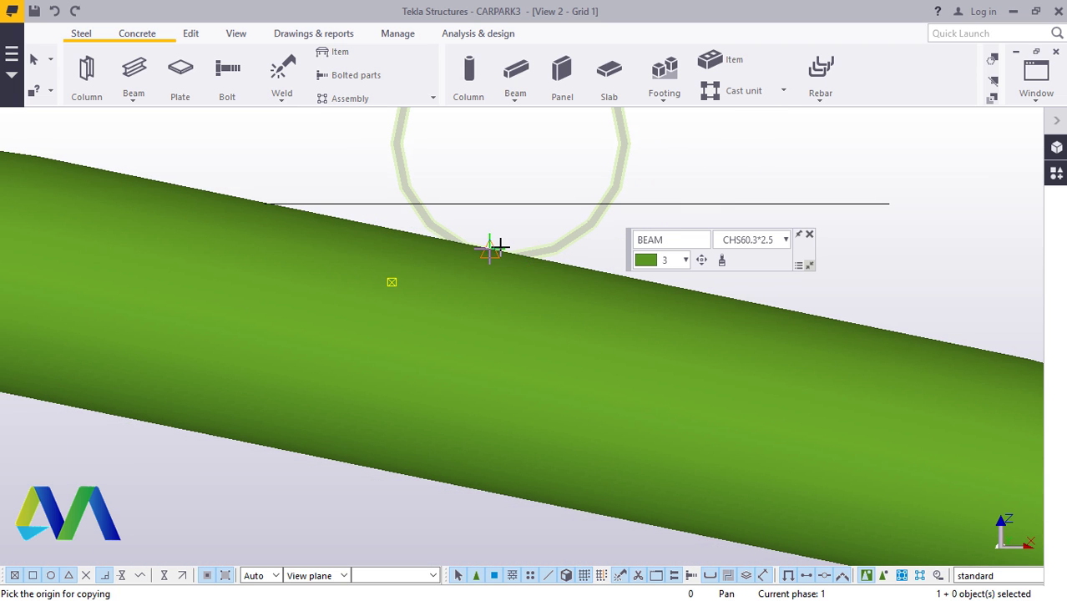
scroll(510, 251, down, 5)
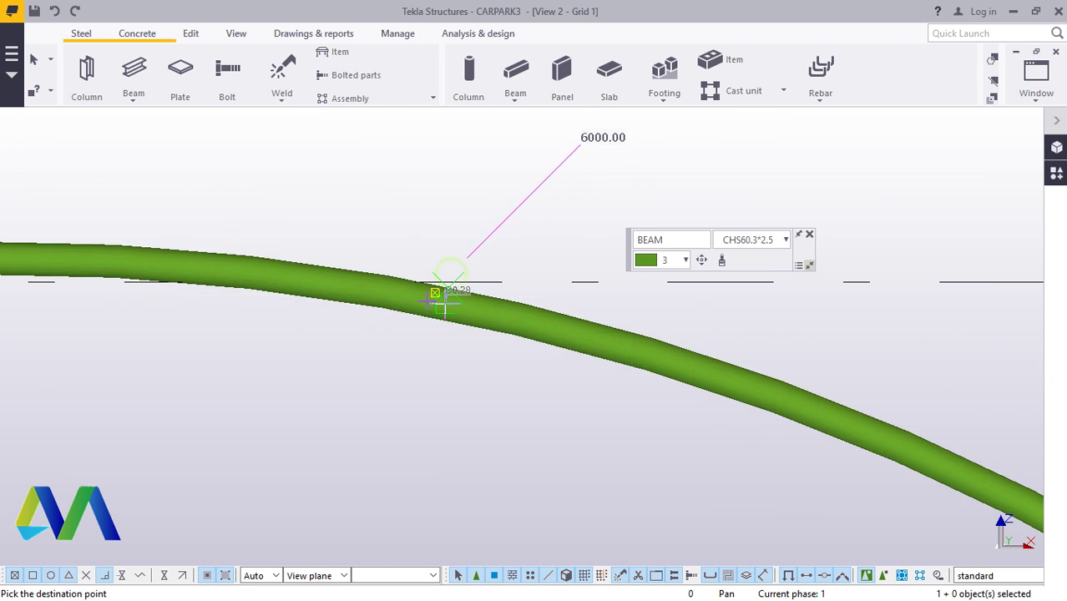
Place the beam copy on the crown of the arched tie at grid A, about 2474 mm from the copy origin, and end copying
scroll(434, 304, down, 3)
scroll(801, 303, up, 8)
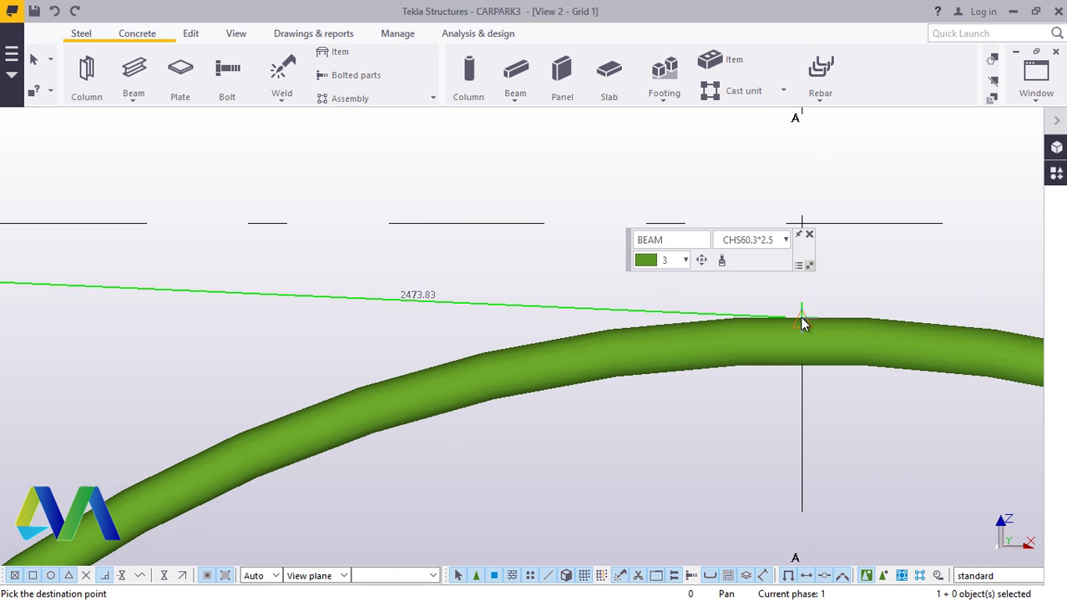
right_click(877, 263)
click(898, 272)
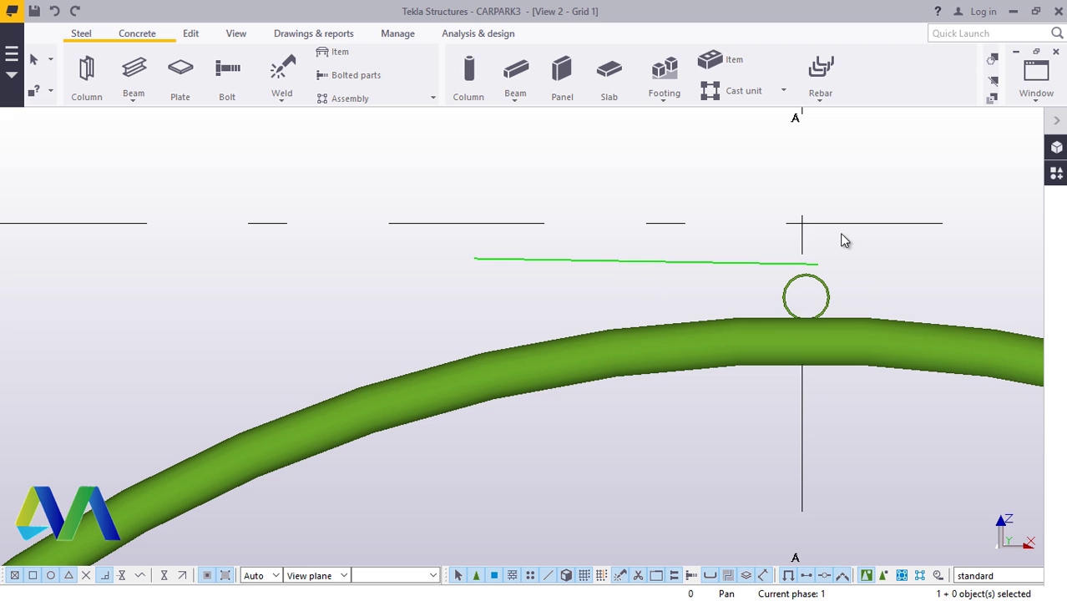
scroll(831, 307, up, 5)
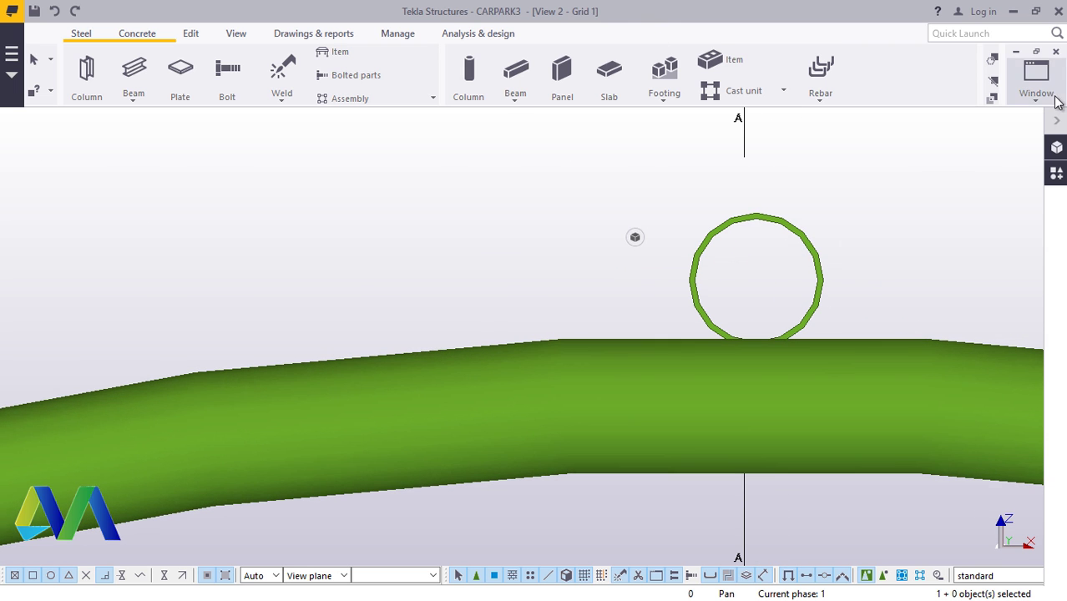
In the 3D view, examine the copied straight beams along the cambered beam and arched tie, and the column at grid A/1
click(1033, 103)
click(1007, 190)
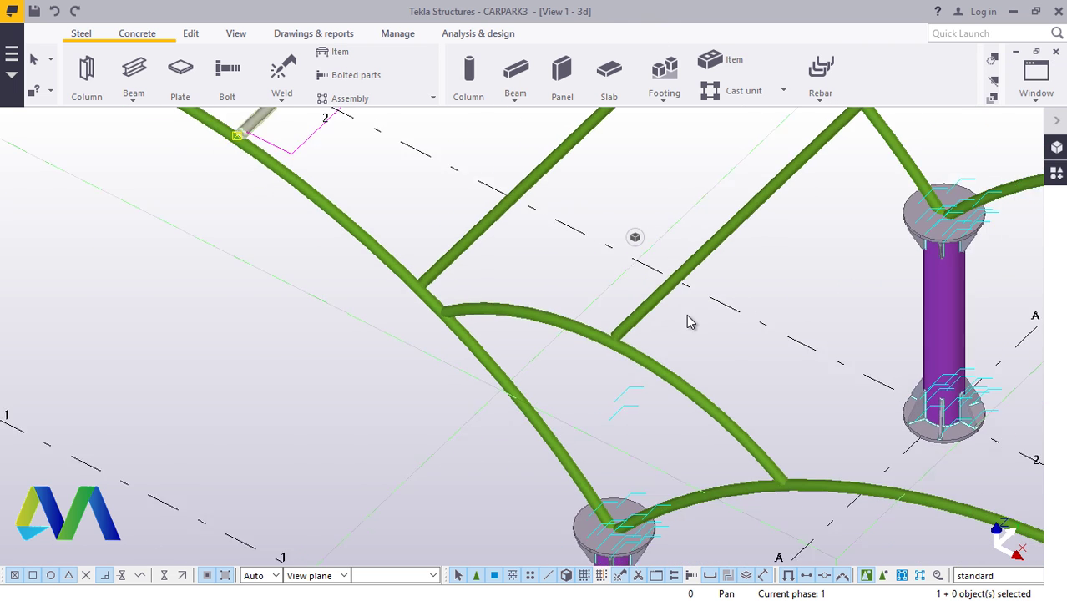
scroll(692, 347, down, 1)
scroll(455, 214, up, 4)
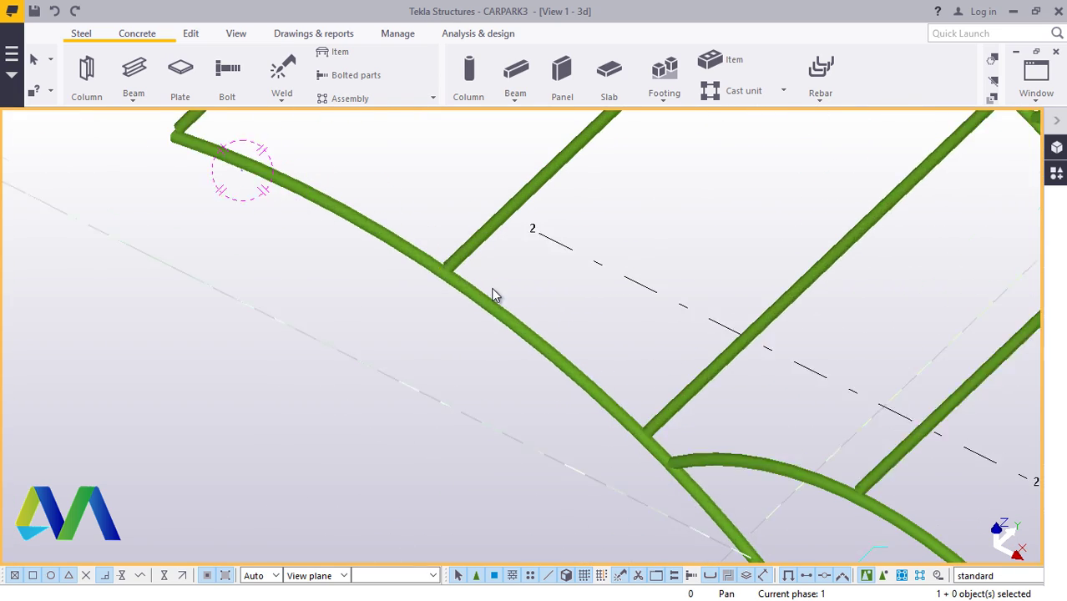
scroll(451, 259, down, 1)
scroll(684, 381, down, 2)
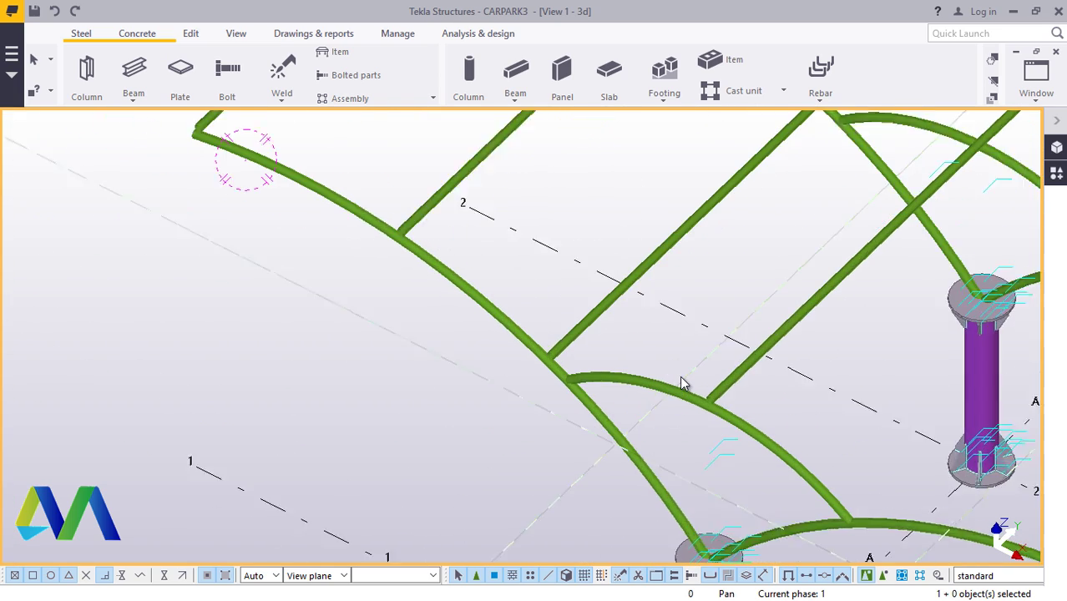
scroll(718, 393, up, 2)
scroll(690, 381, down, 1)
scroll(559, 341, down, 4)
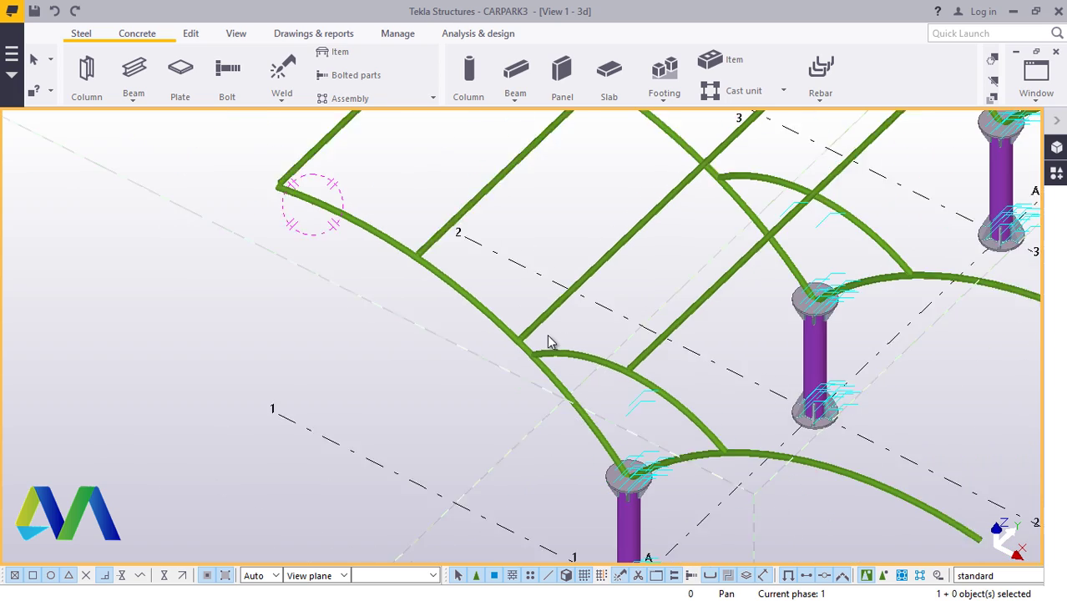
scroll(594, 475, up, 2)
scroll(594, 476, up, 1)
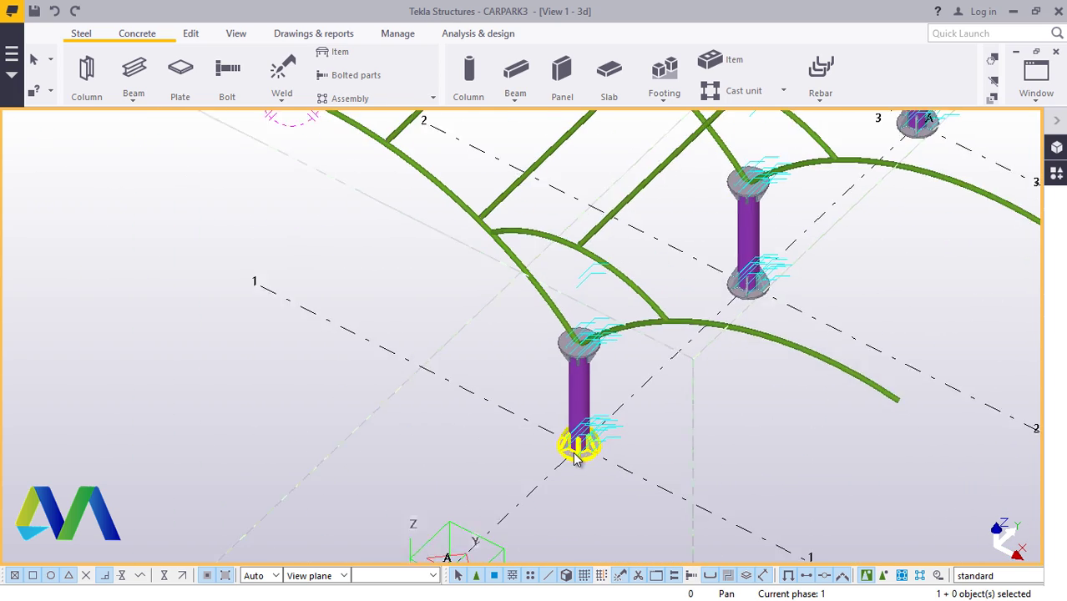
scroll(589, 457, down, 2)
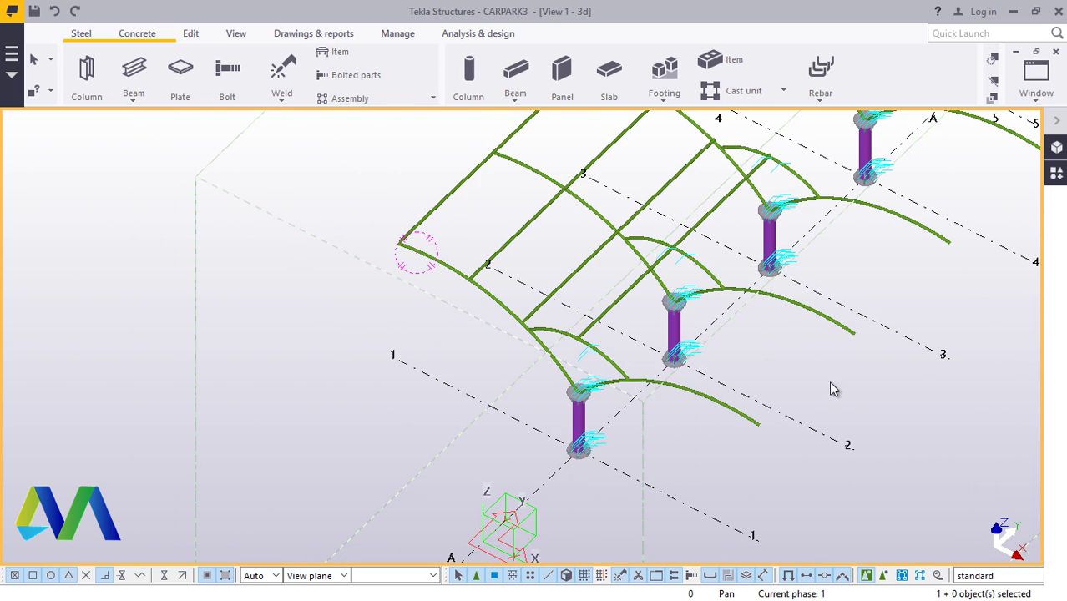
scroll(603, 418, up, 2)
scroll(826, 364, down, 1)
scroll(655, 453, up, 5)
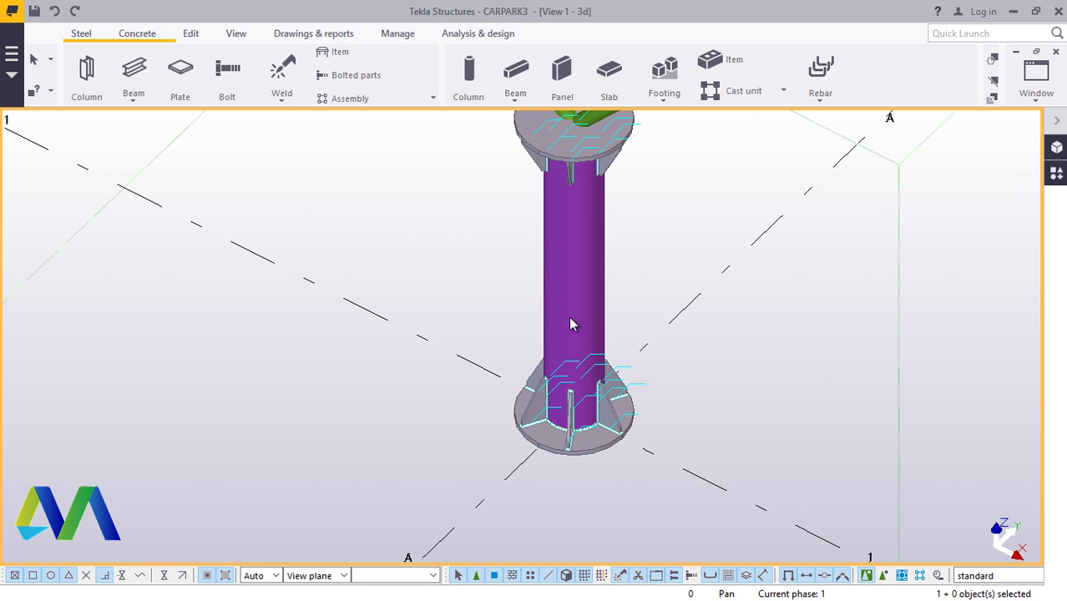
Set the work plane to a vertical plane parallel to grid line 1 at the base of column A/1, and end the command
click(236, 38)
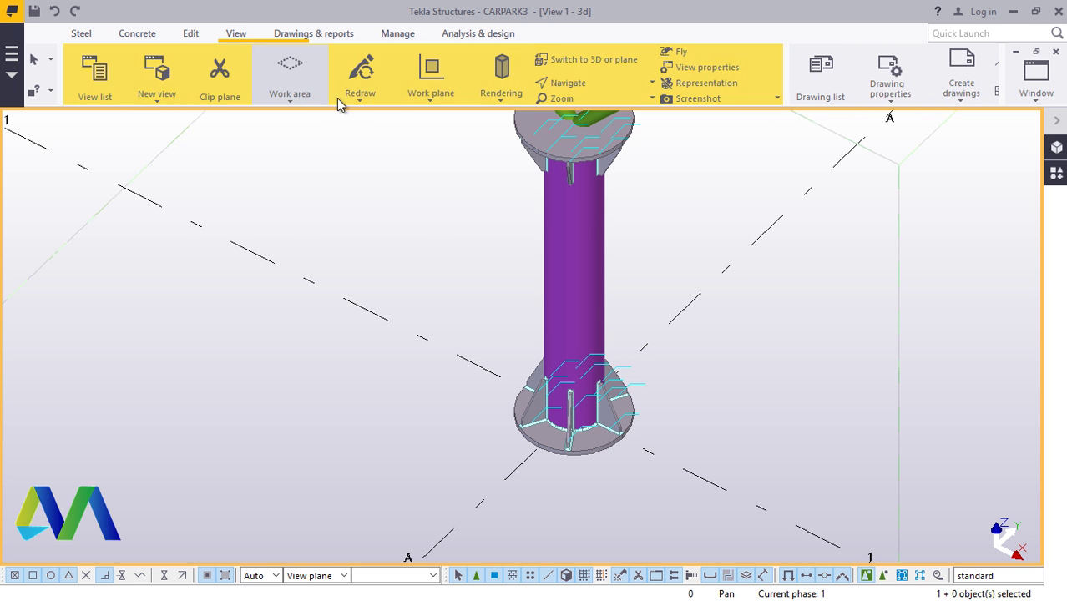
click(437, 105)
click(446, 129)
scroll(635, 392, up, 5)
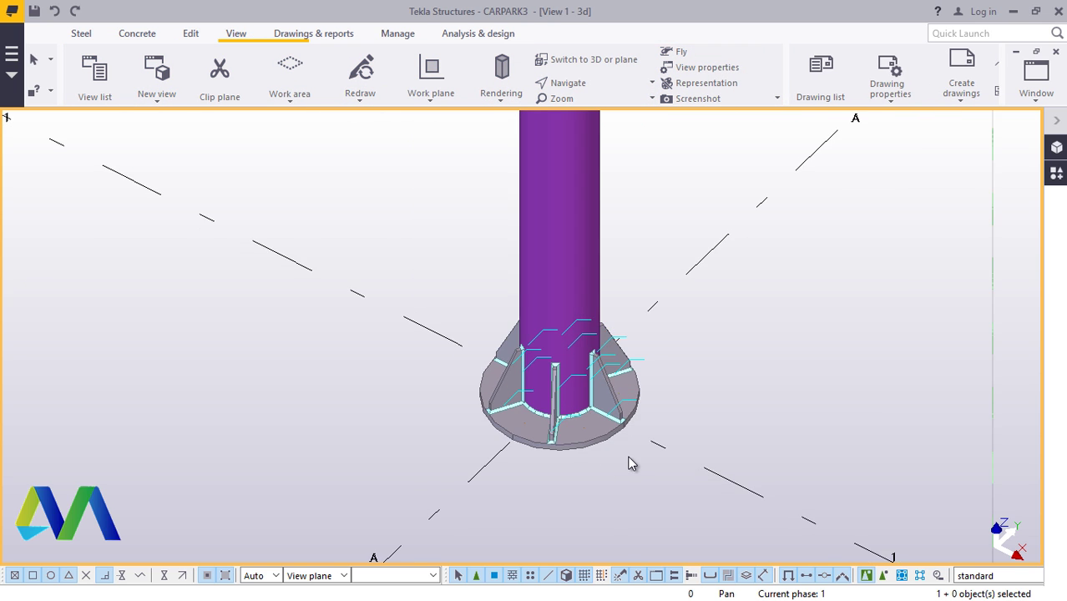
scroll(614, 409, down, 6)
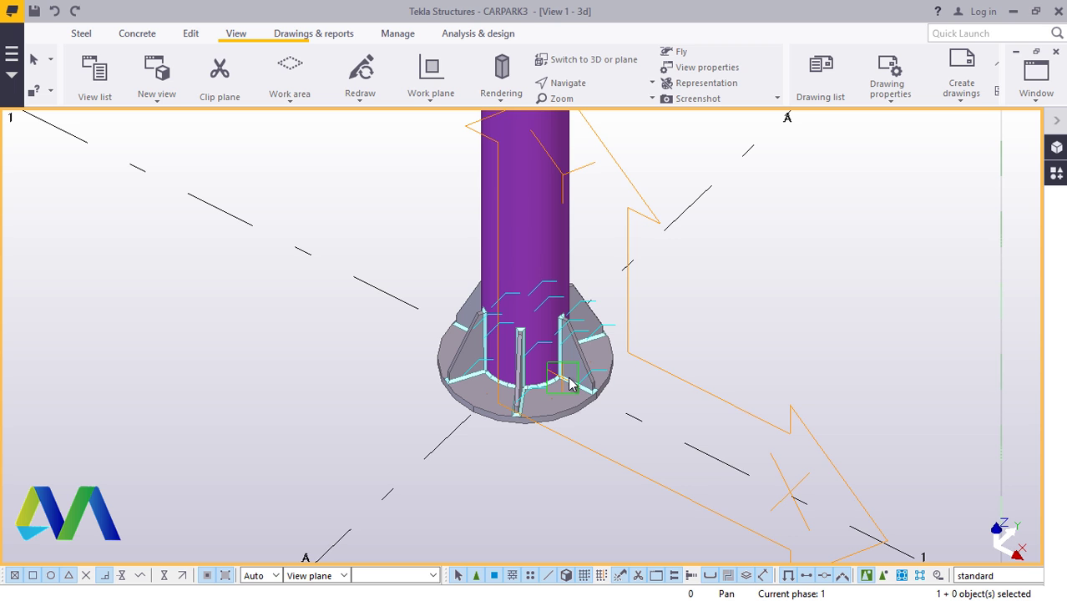
click(570, 382)
right_click(818, 283)
click(888, 306)
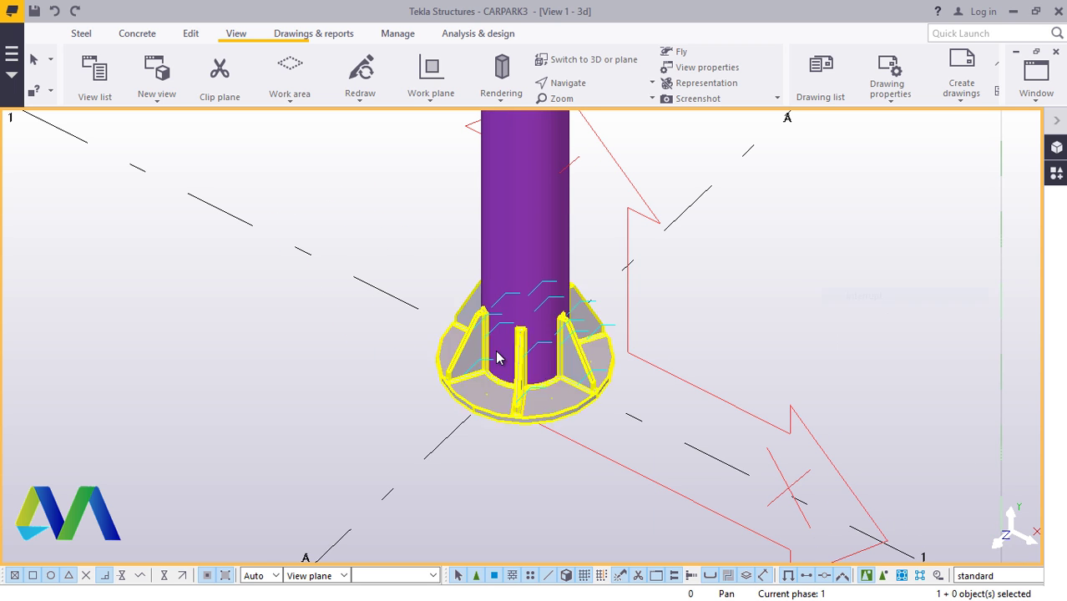
In the Grid 1 view, select the three straight beams on the cambered beam left of grid A
scroll(436, 344, down, 5)
scroll(483, 333, down, 6)
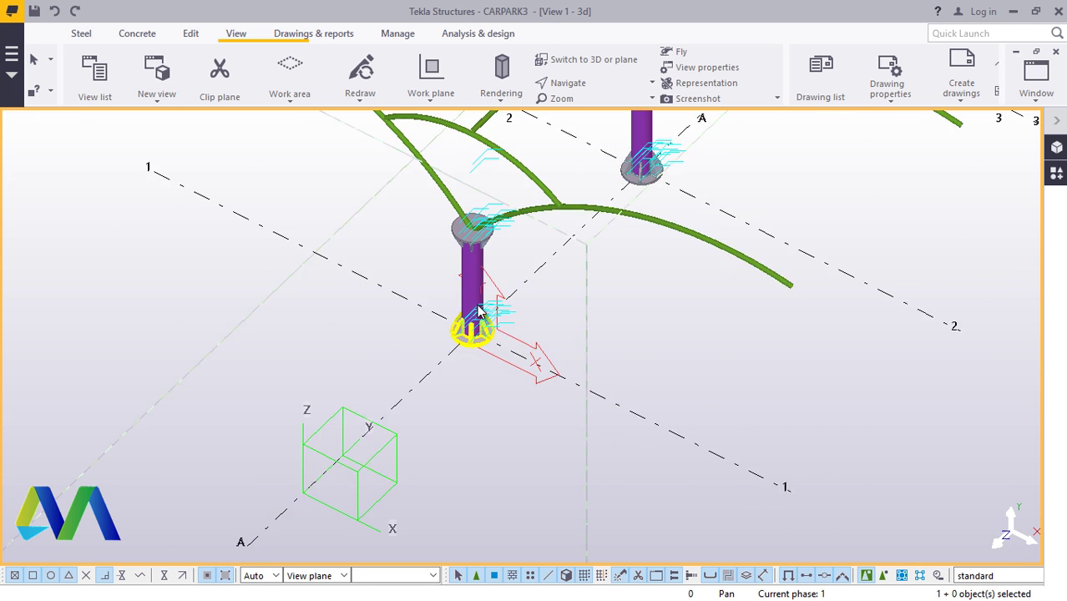
scroll(505, 322, up, 4)
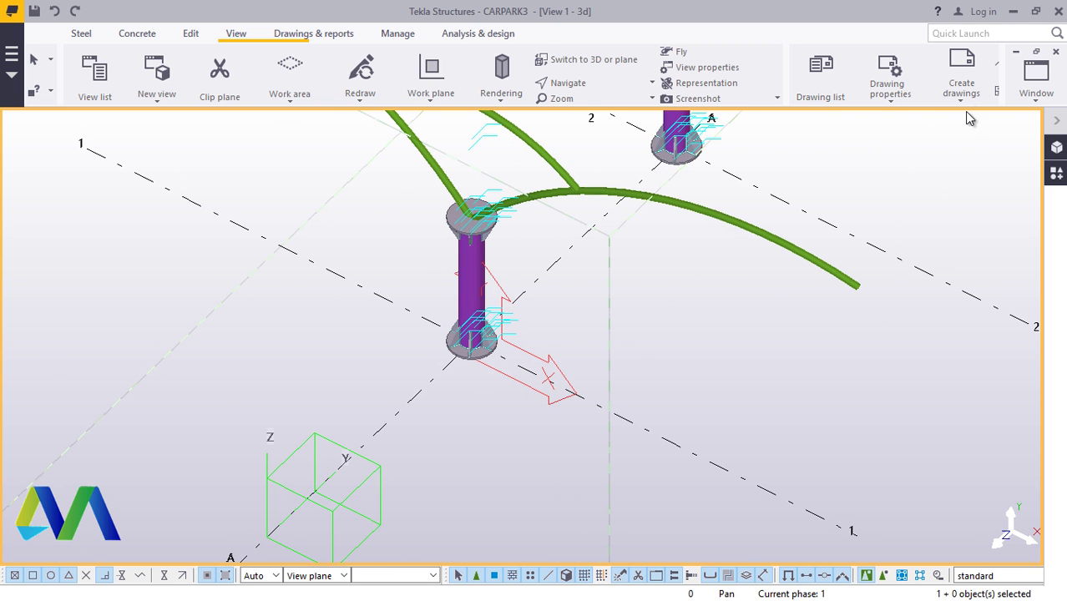
scroll(483, 388, down, 3)
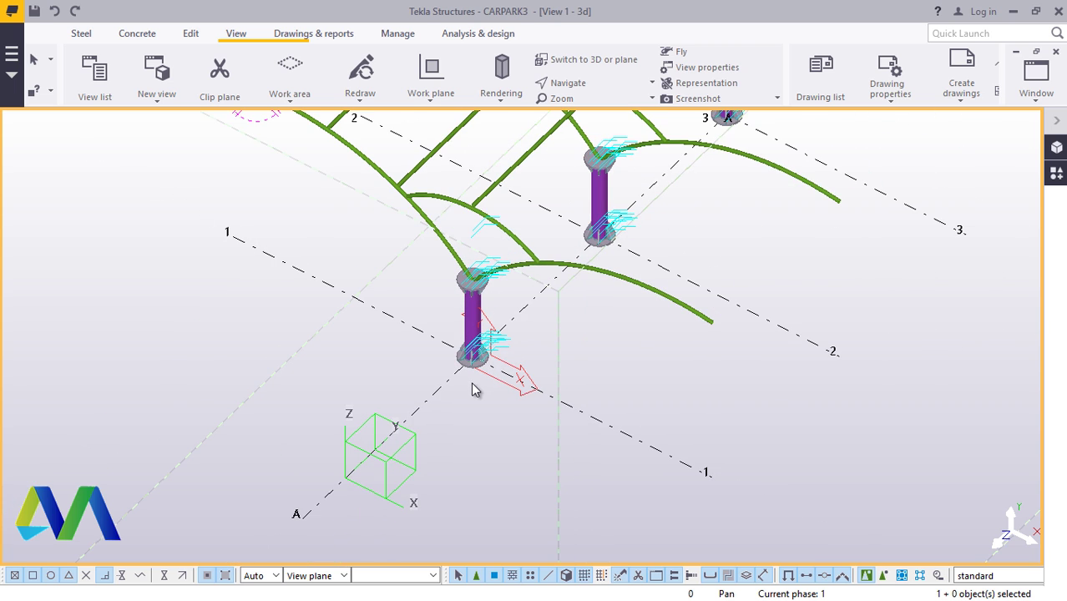
click(1038, 108)
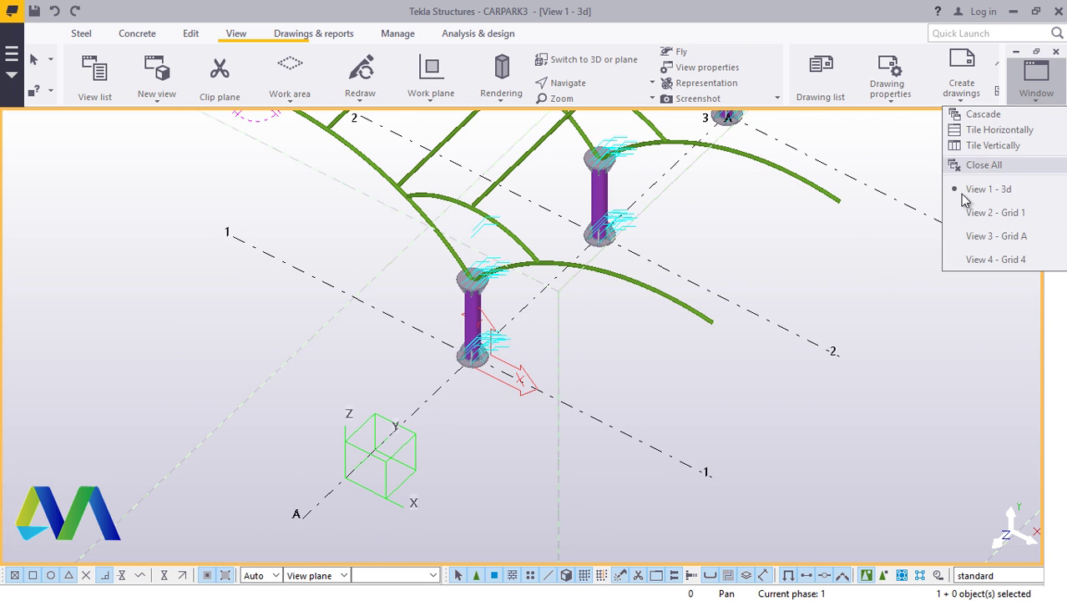
click(1015, 213)
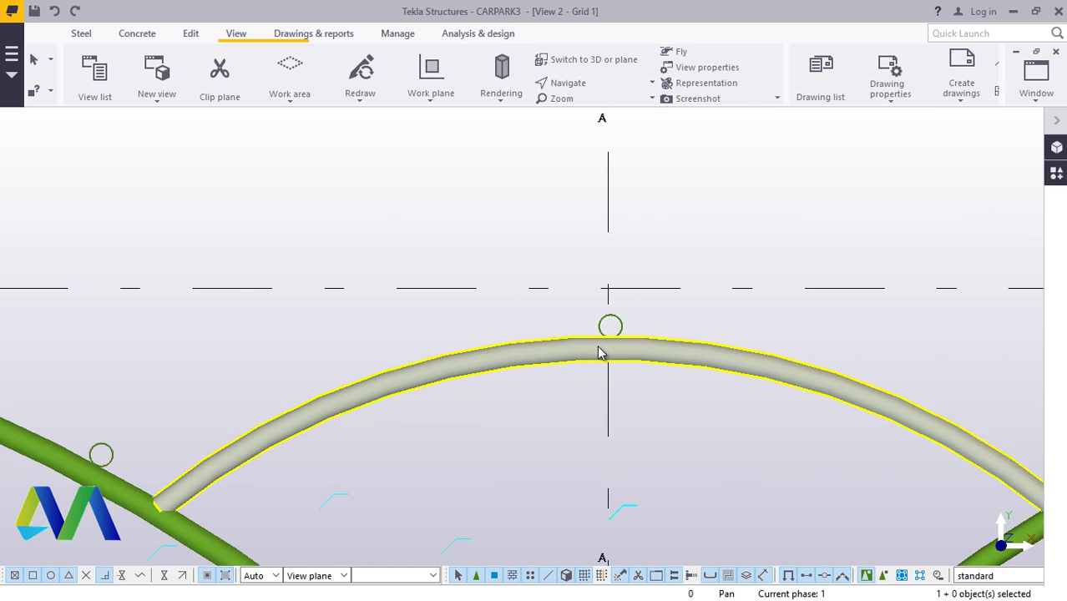
scroll(114, 295, down, 3)
scroll(250, 303, up, 4)
scroll(107, 316, down, 4)
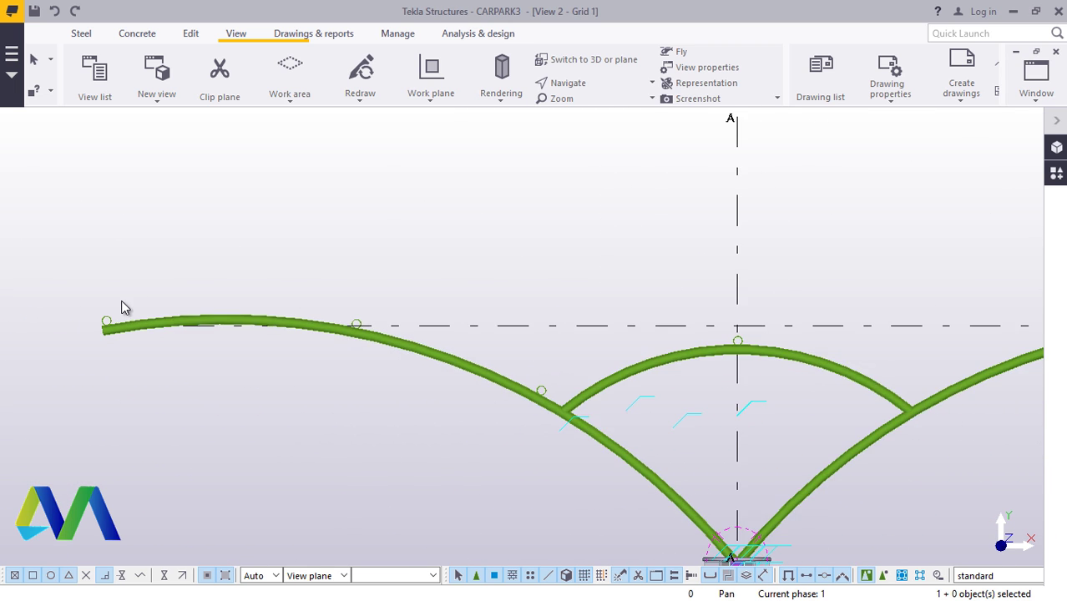
scroll(102, 314, up, 4)
click(109, 326)
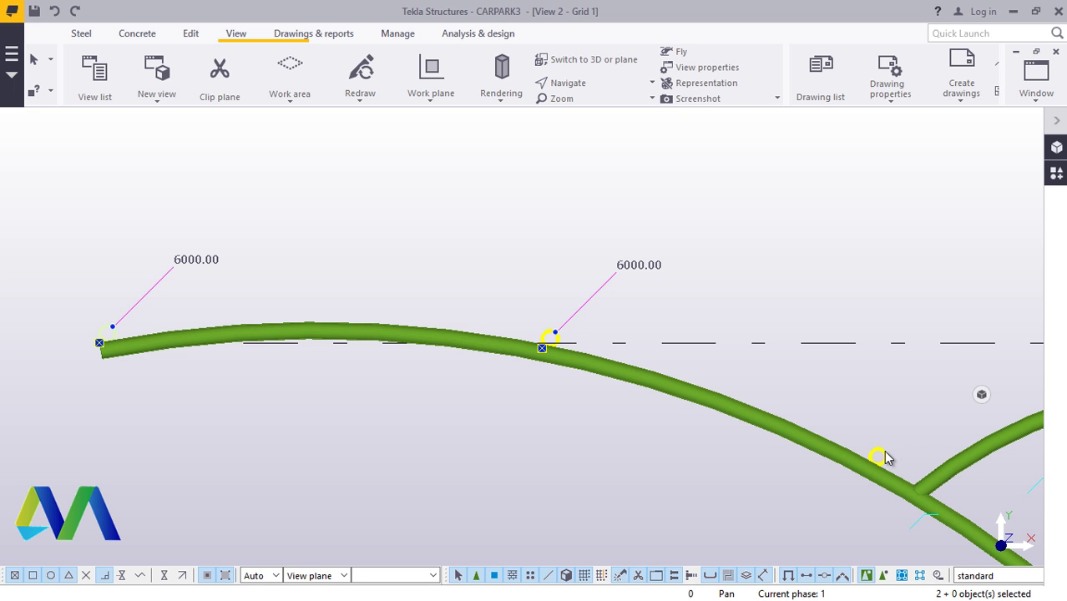
scroll(489, 371, down, 3)
scroll(229, 279, down, 1)
scroll(713, 333, up, 2)
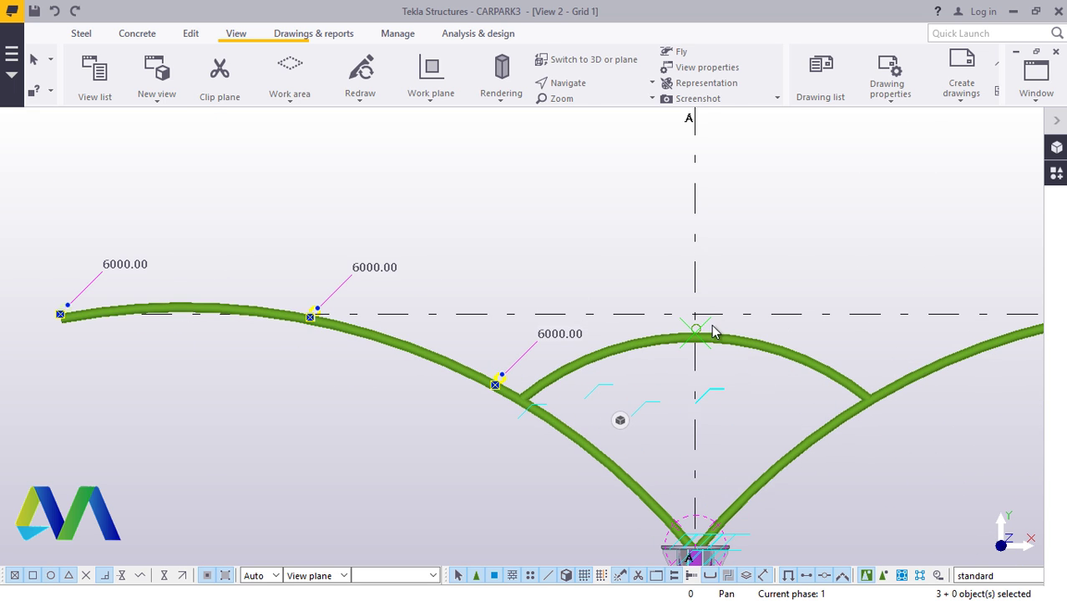
Copy the three selected straight beams by mirroring them about a vertical line along grid A, and end the command
right_click(519, 192)
mouse_move(606, 248)
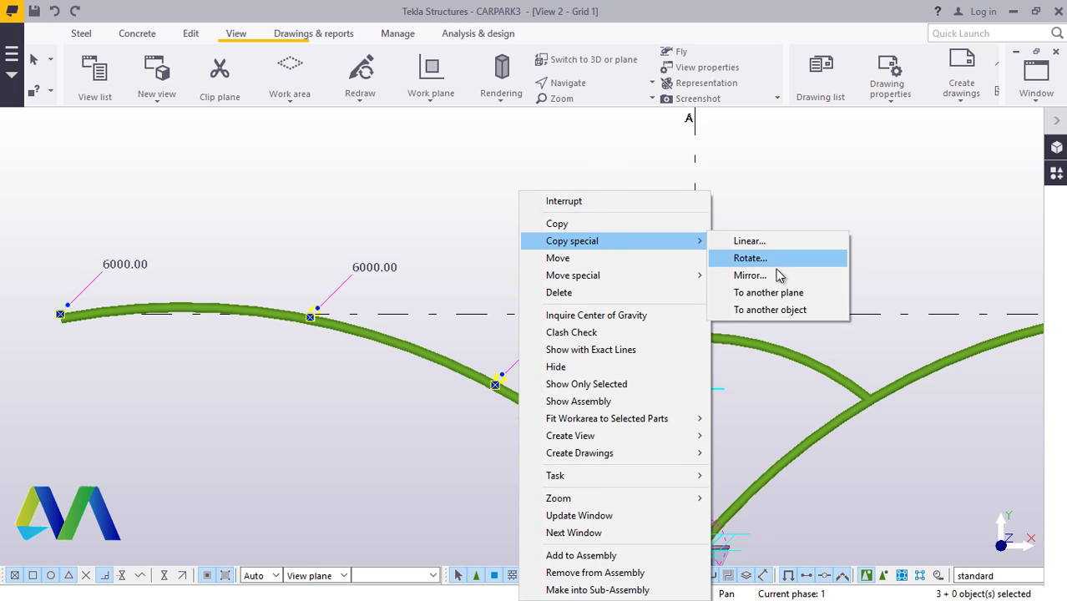
click(772, 275)
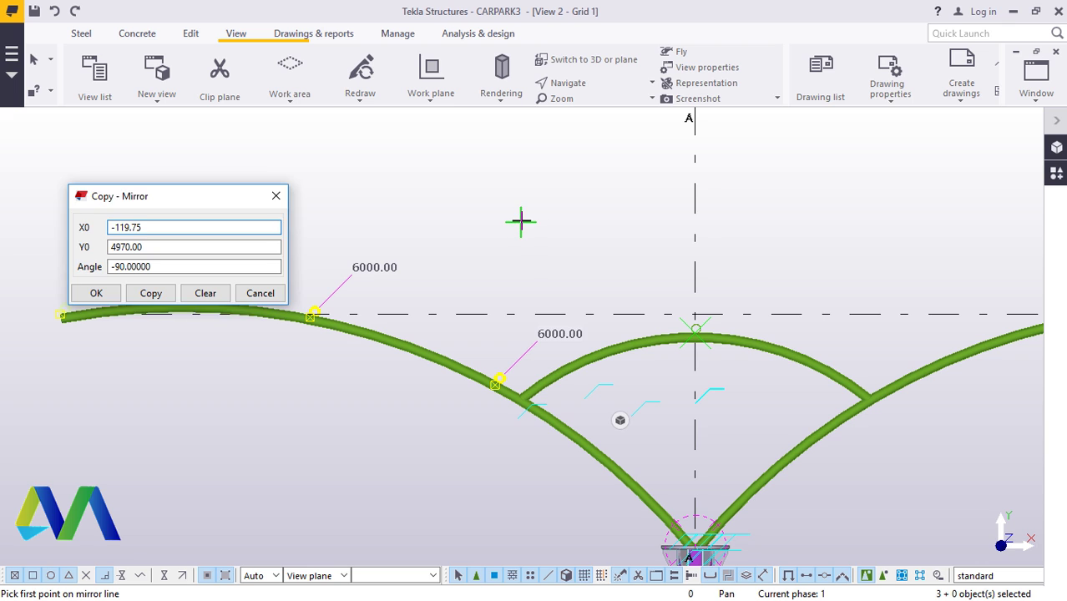
scroll(523, 222, down, 3)
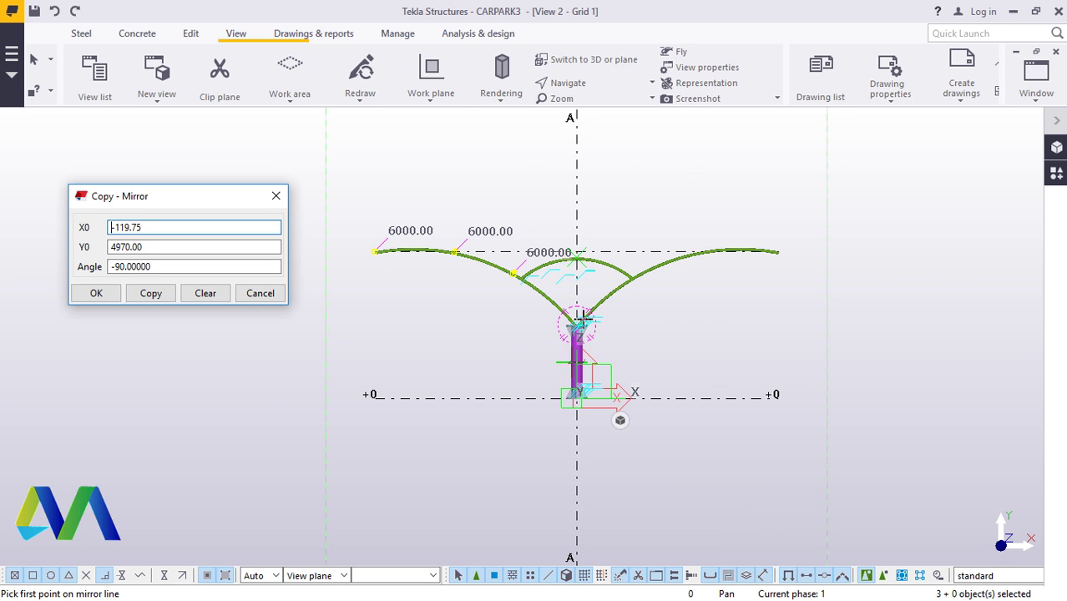
click(576, 280)
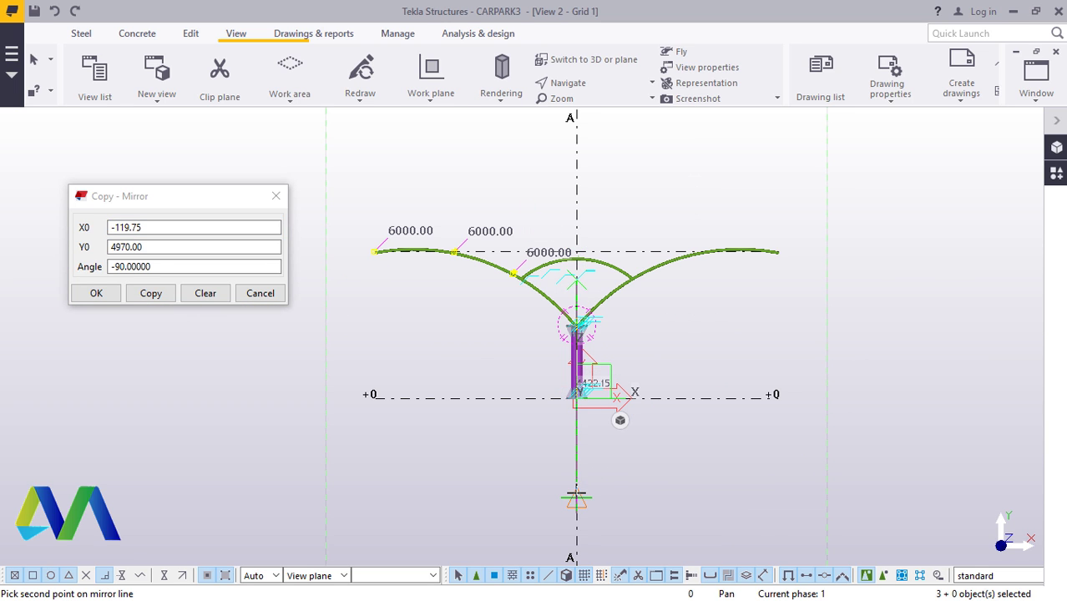
click(158, 296)
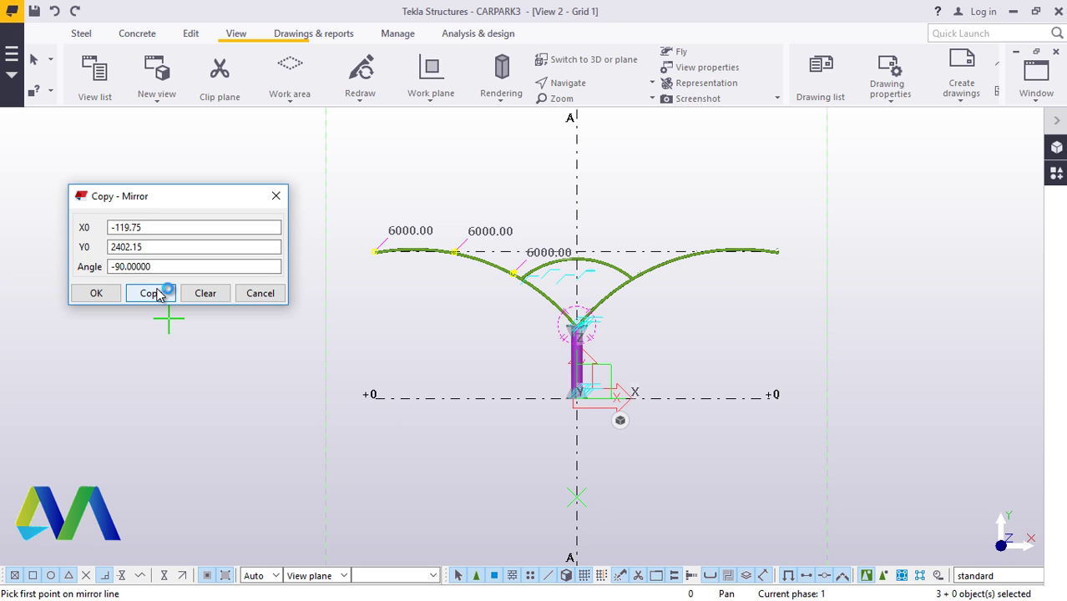
click(97, 293)
scroll(723, 259, up, 5)
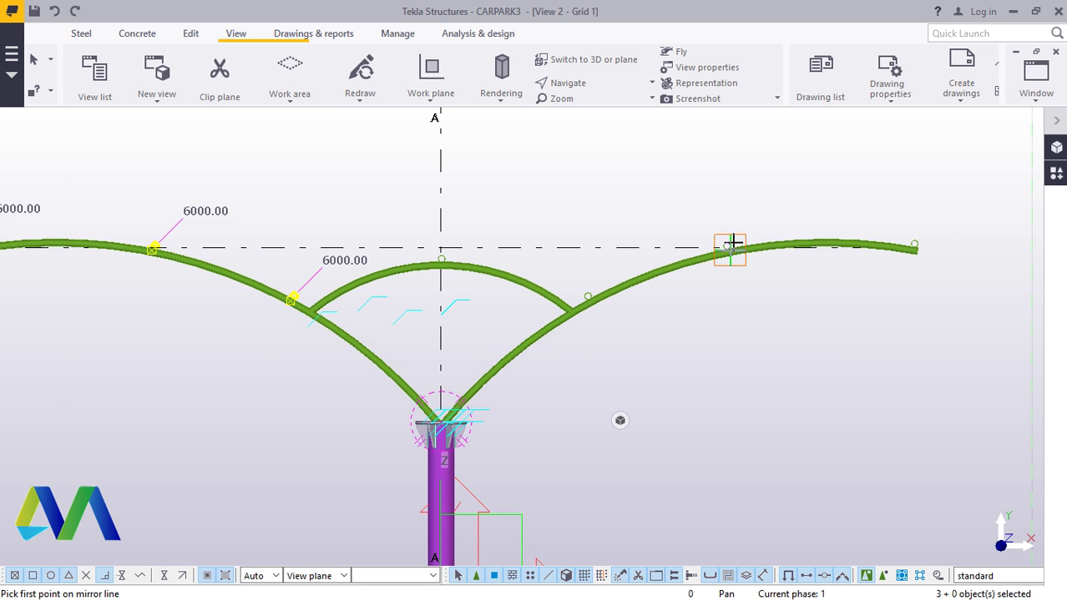
right_click(614, 218)
click(612, 221)
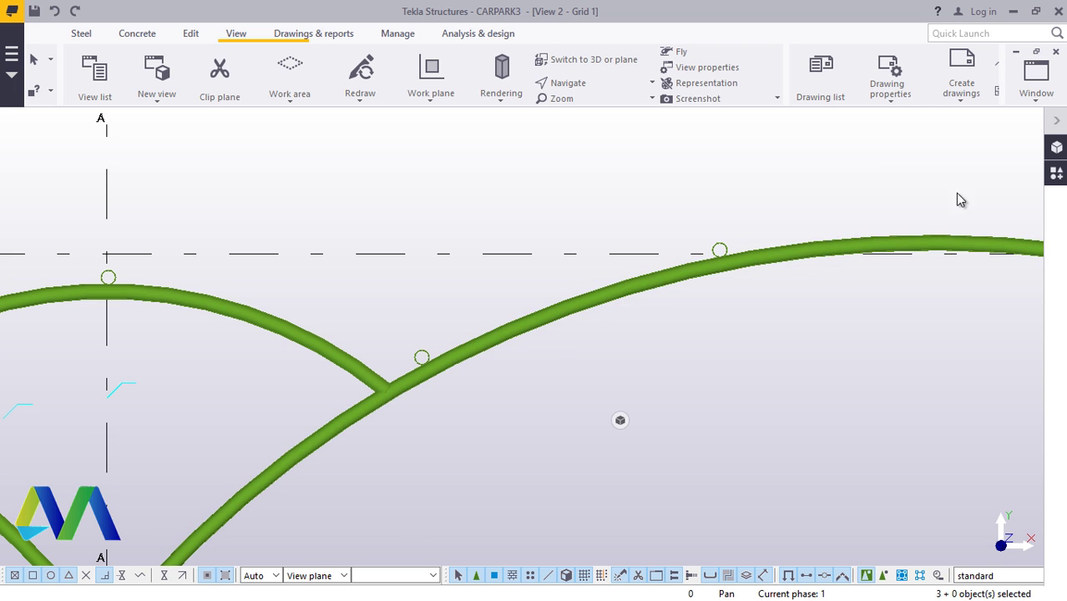
scroll(566, 262, down, 2)
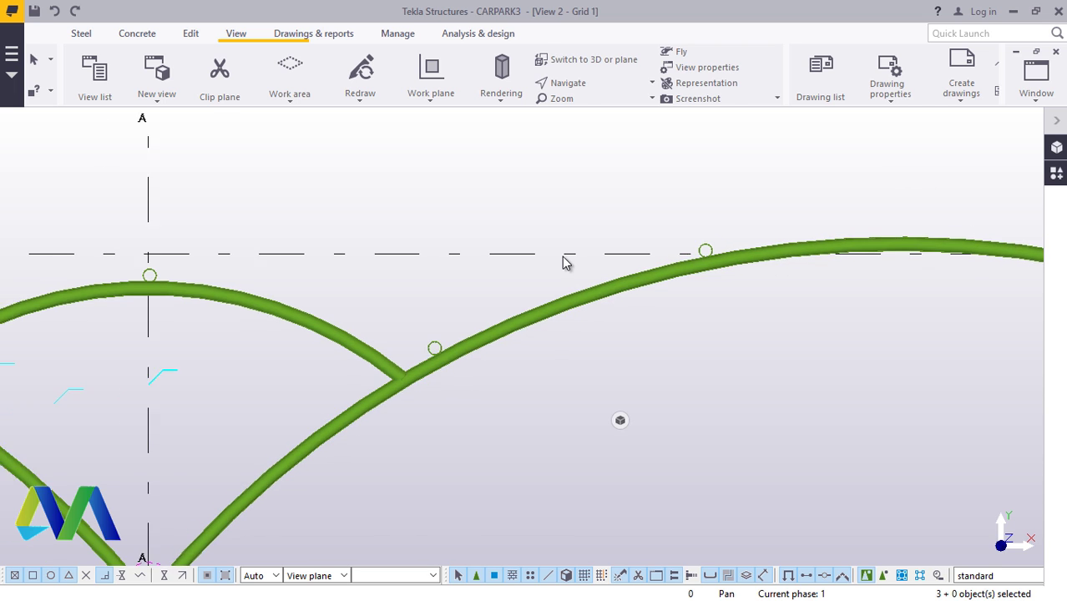
In the 3D view, select all seven straight beams spanning between the frames at grids 1 and 3
click(1033, 83)
click(1017, 190)
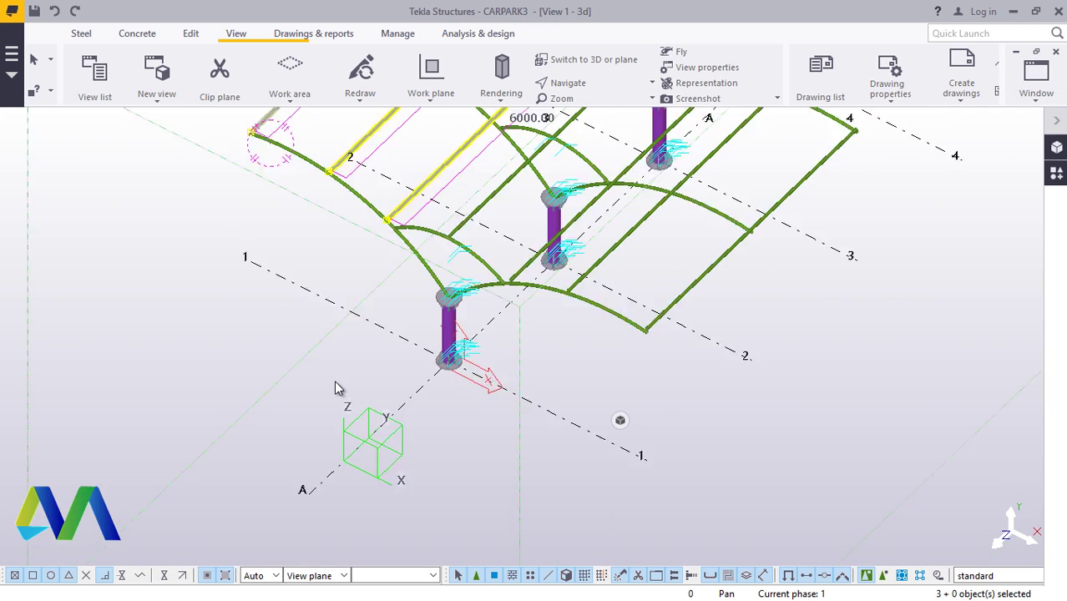
right_click(751, 342)
click(787, 352)
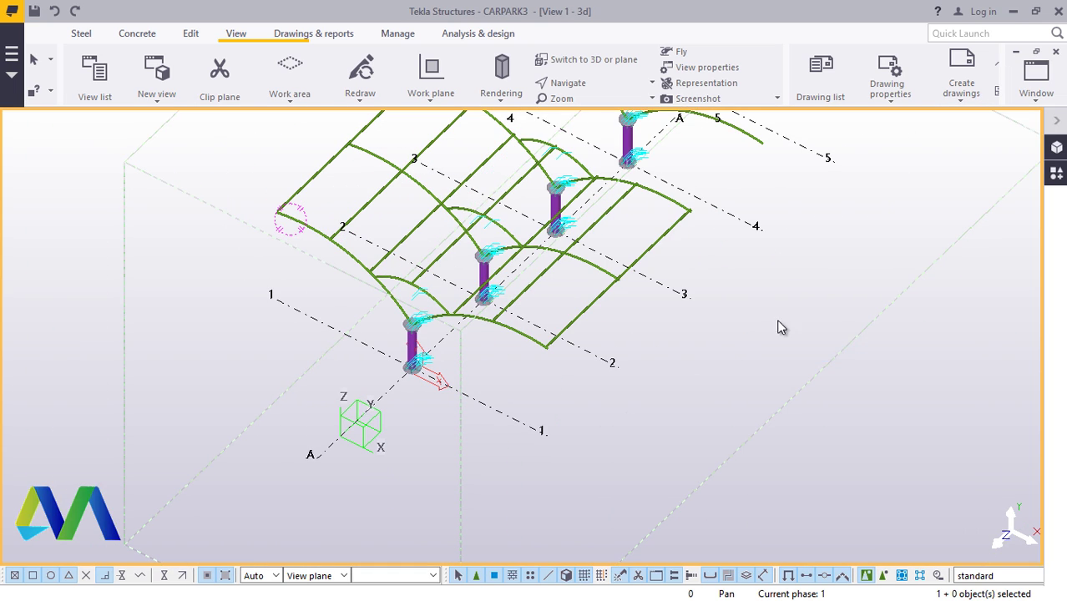
middle_drag(504, 115, 512, 214)
scroll(506, 215, up, 2)
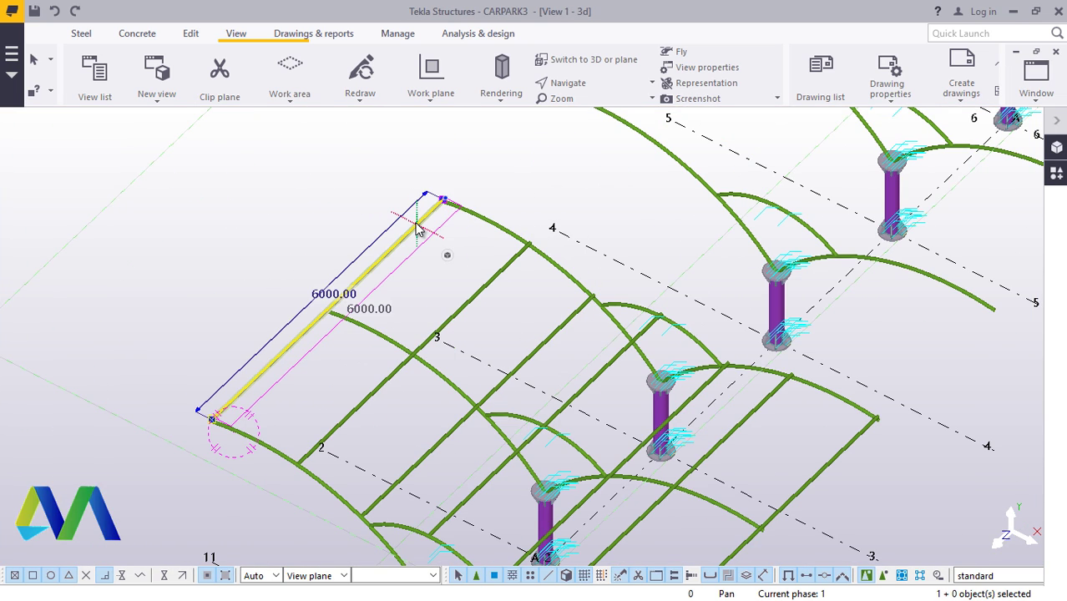
ctrl+click(565, 325)
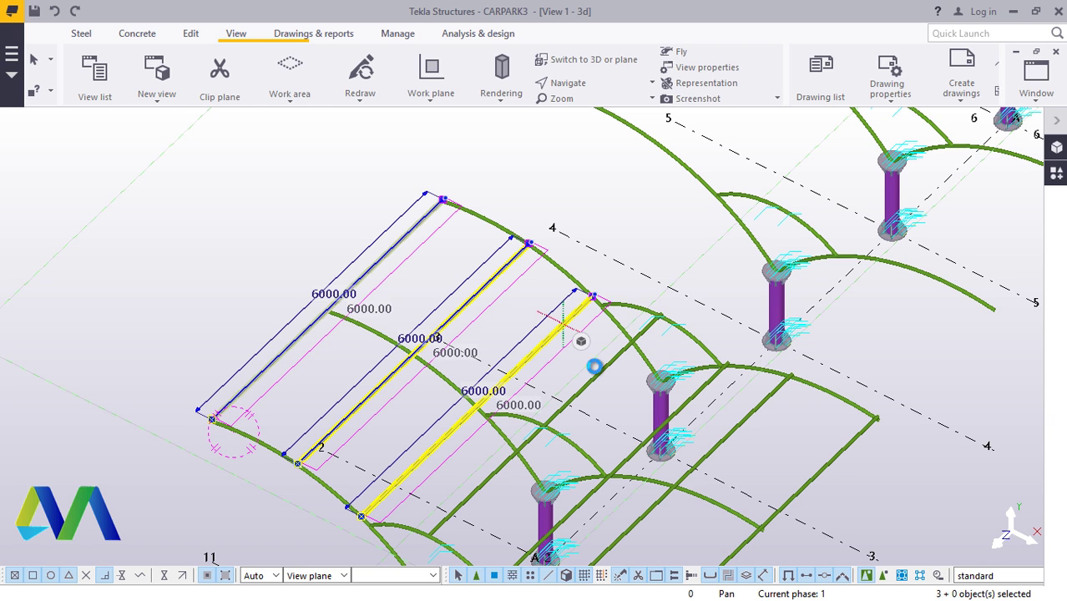
ctrl+click(704, 401)
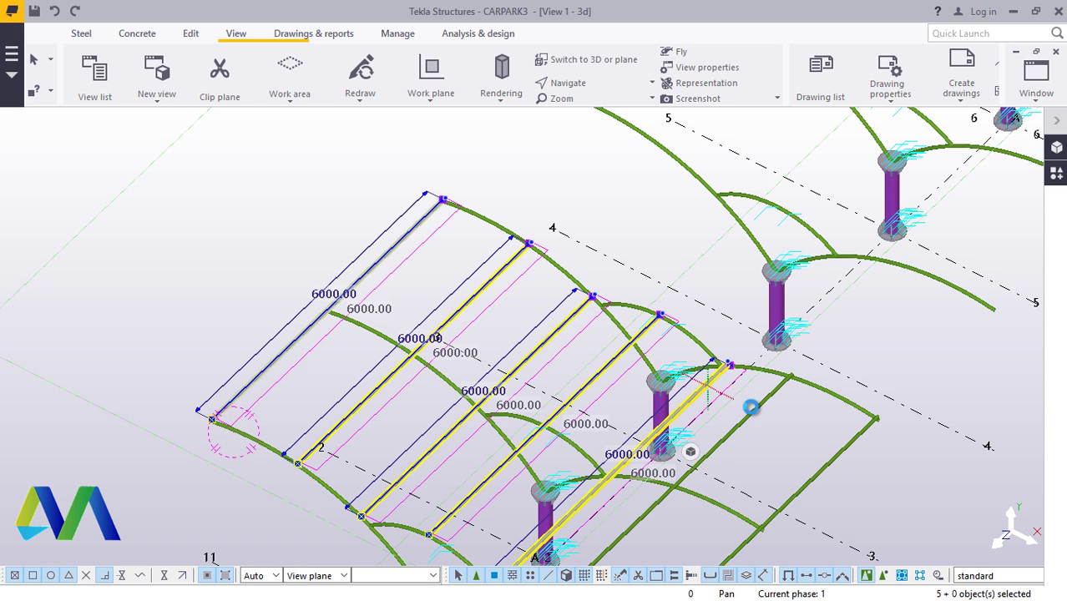
ctrl+click(758, 414)
ctrl+click(860, 443)
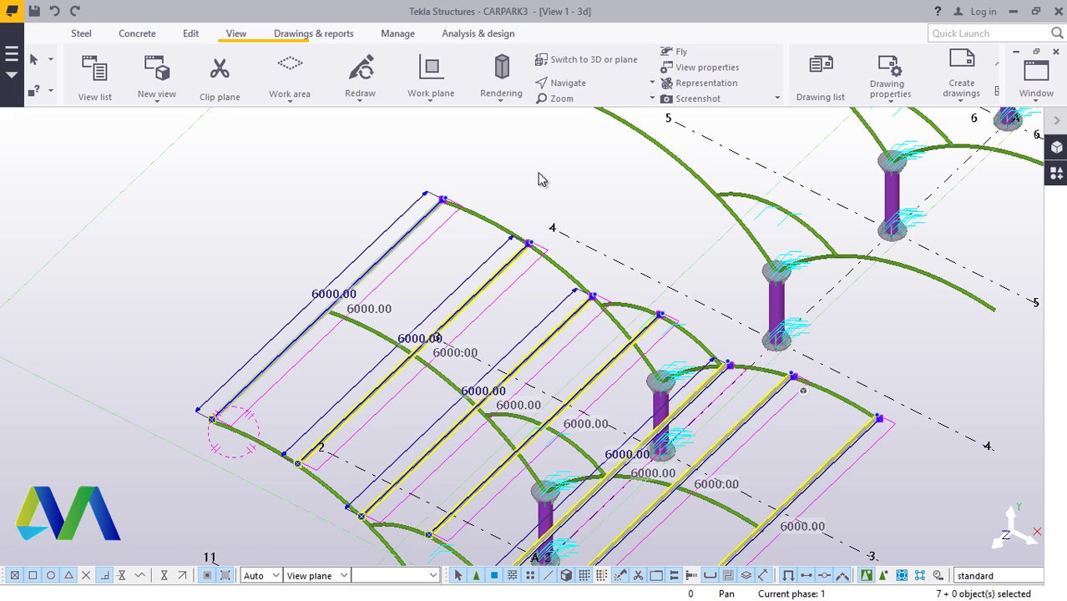
Copy the seven beams 6000 mm along grid A, from the outer beam's end at grid 1 to its end at grid 3
right_click(530, 158)
click(579, 197)
scroll(429, 201, down, 5)
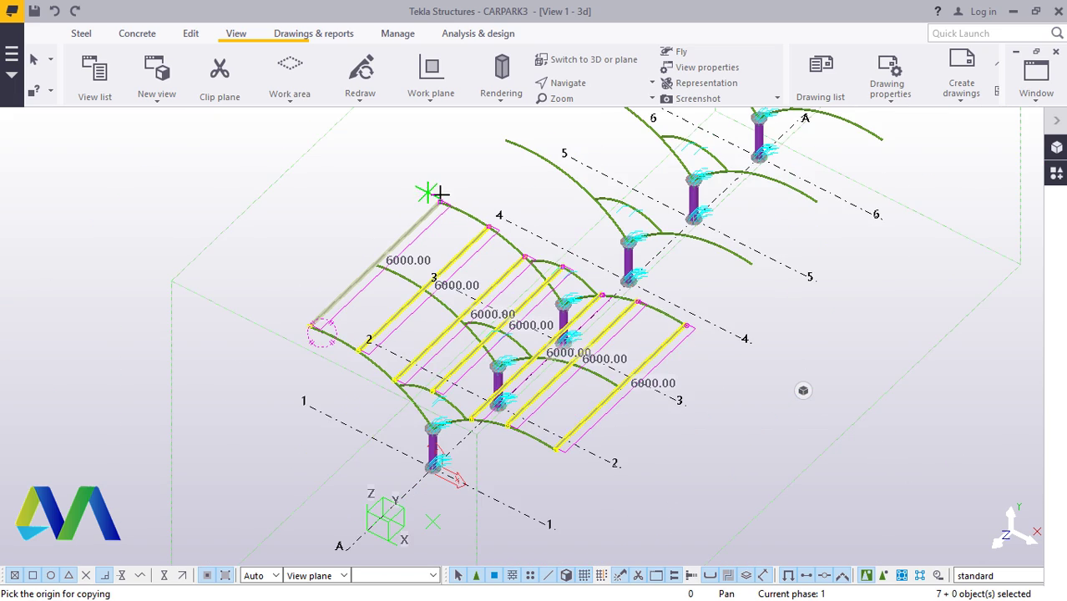
scroll(529, 410, up, 5)
scroll(549, 423, up, 4)
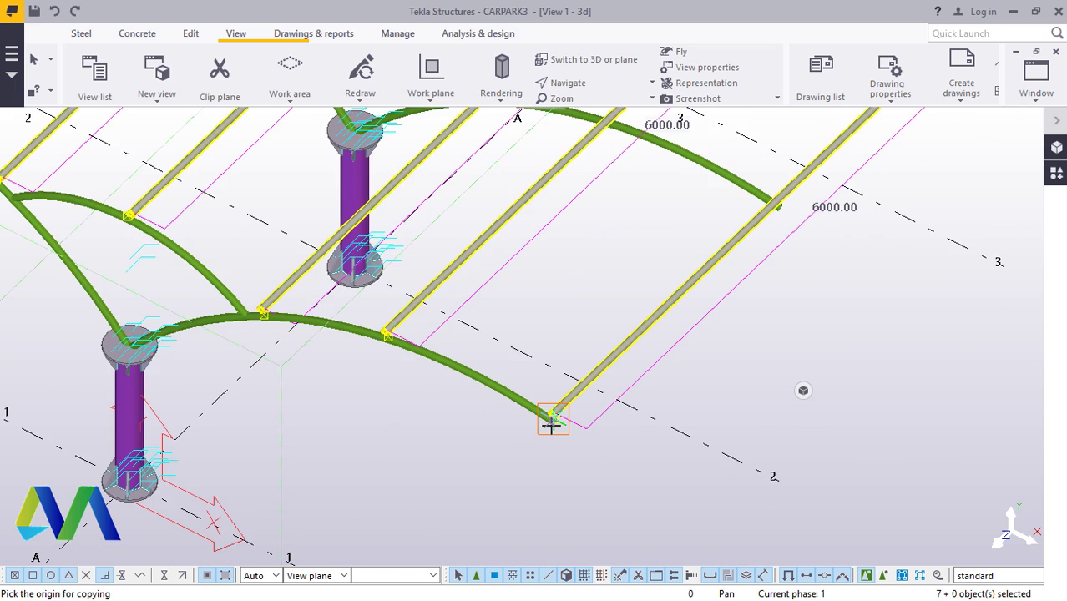
scroll(546, 386, up, 3)
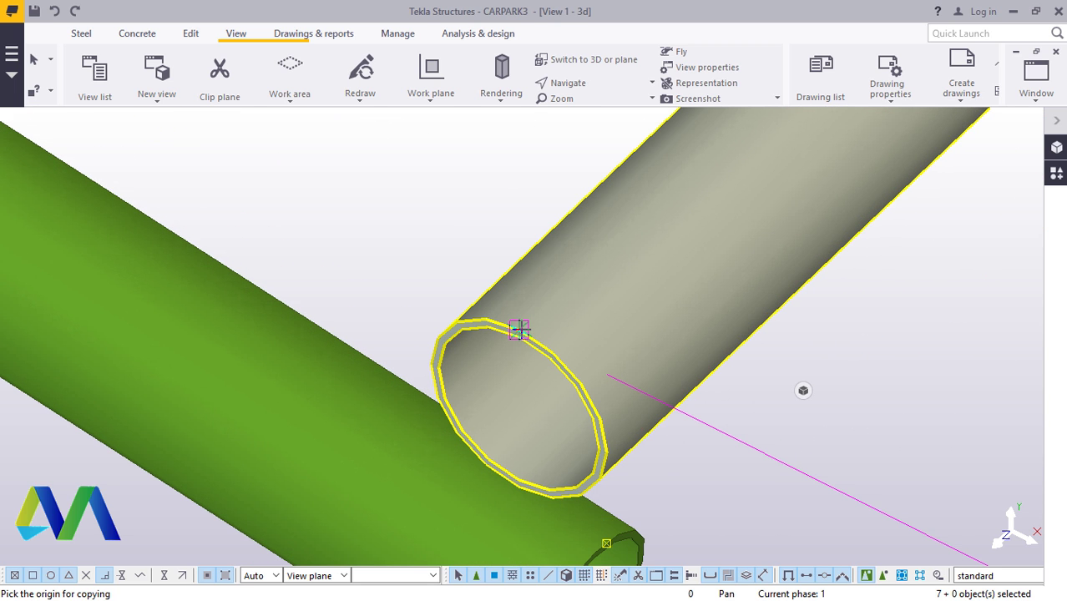
scroll(430, 415, down, 6)
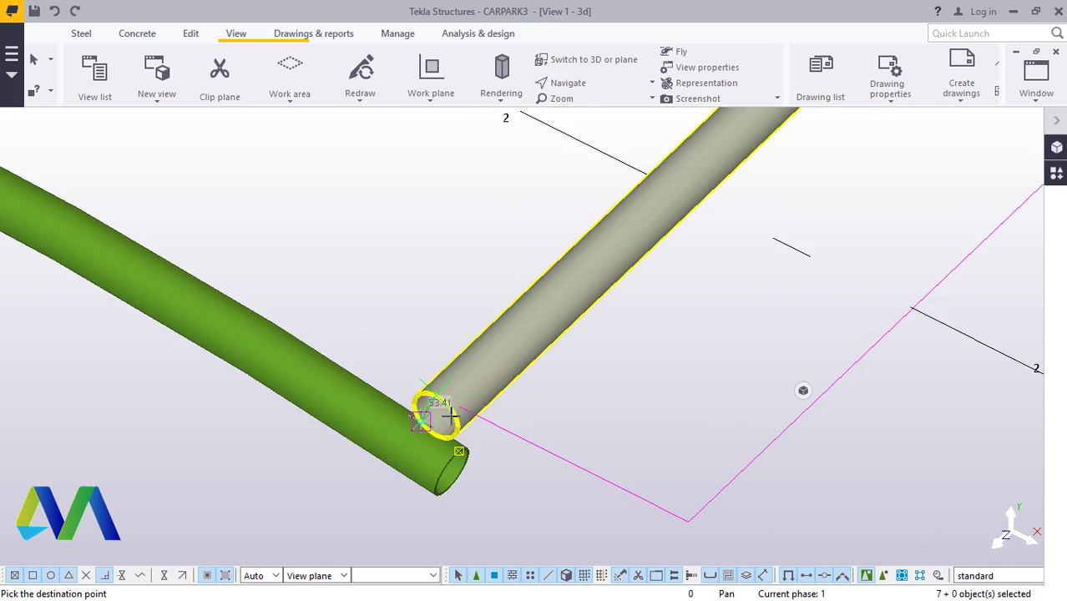
scroll(465, 415, down, 5)
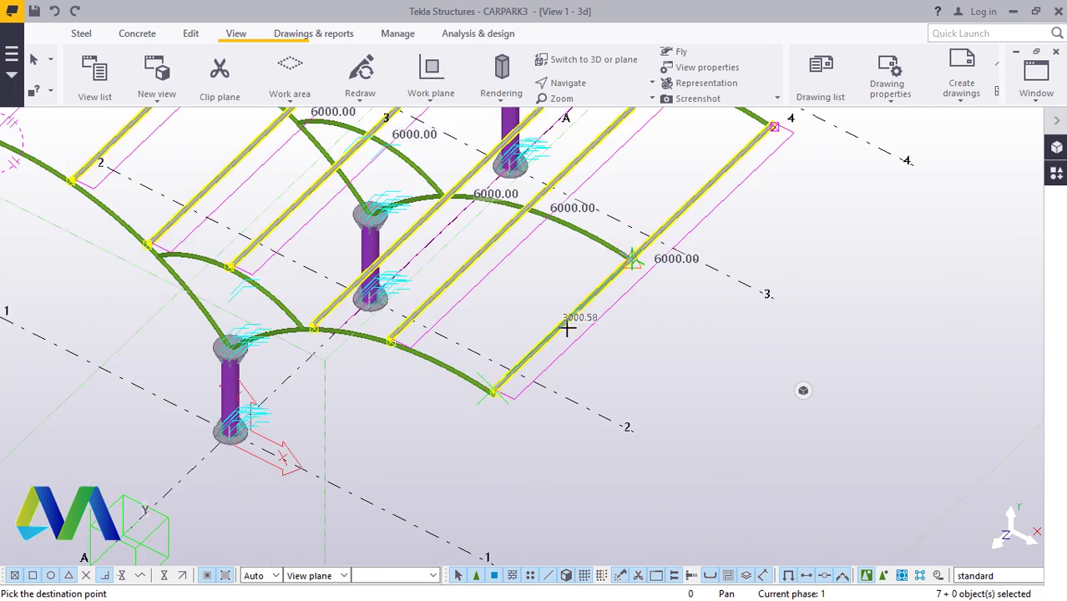
scroll(742, 155, up, 2)
scroll(742, 155, up, 6)
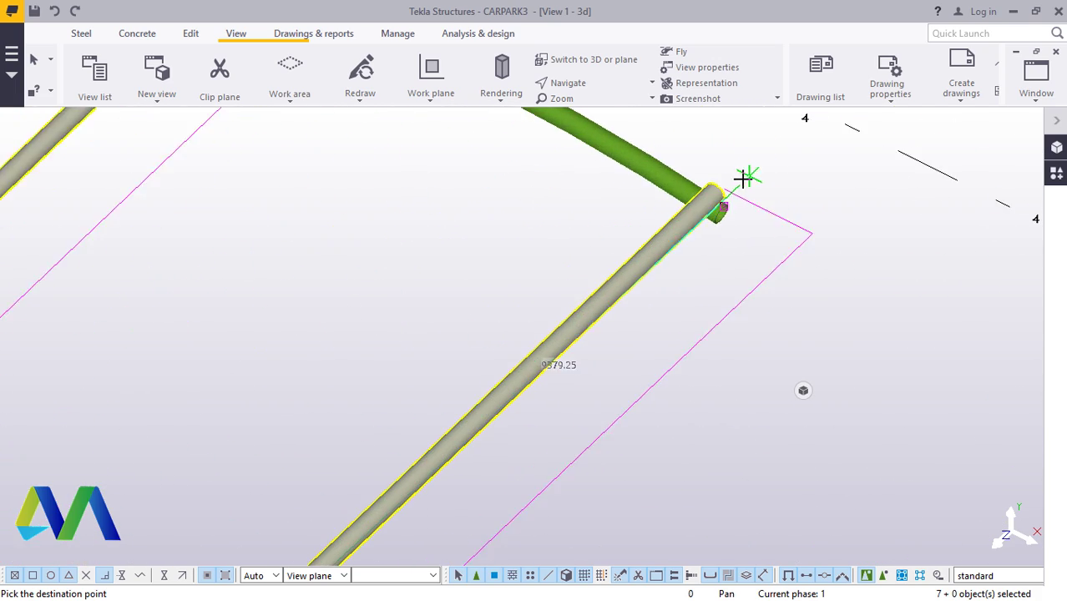
scroll(709, 184, up, 4)
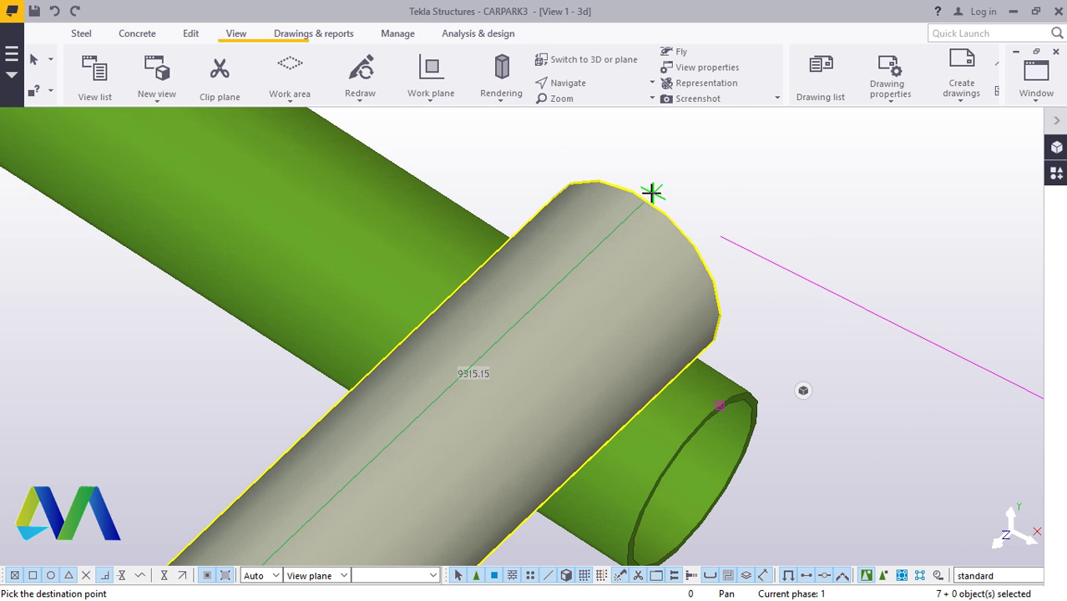
scroll(632, 193, down, 8)
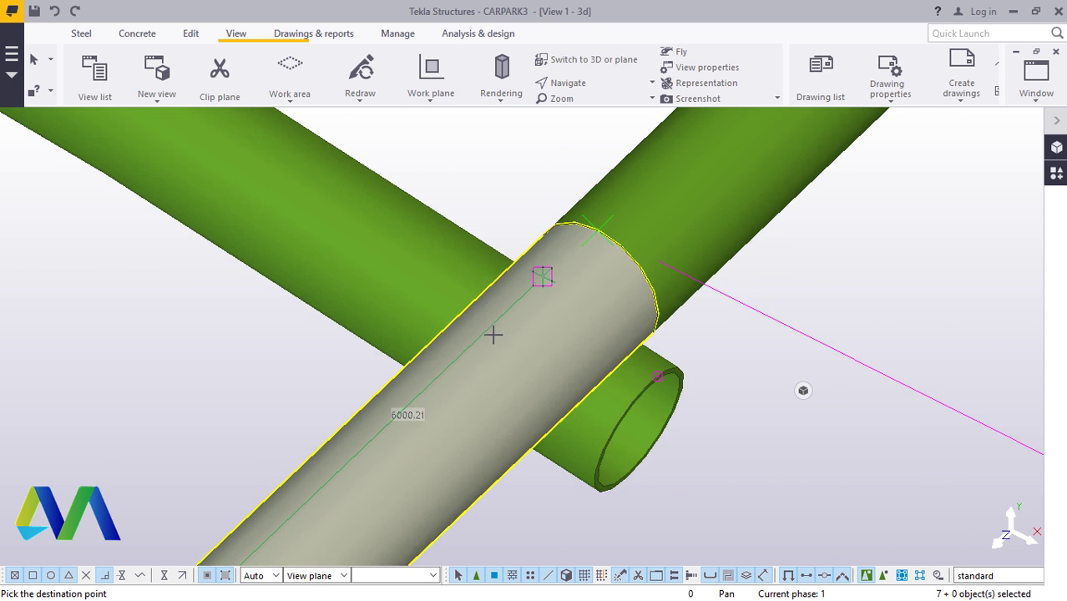
Place a second copy of the seven beams at the grid 5 frame, 12000 mm from the copy origin, and end copying
scroll(456, 373, down, 8)
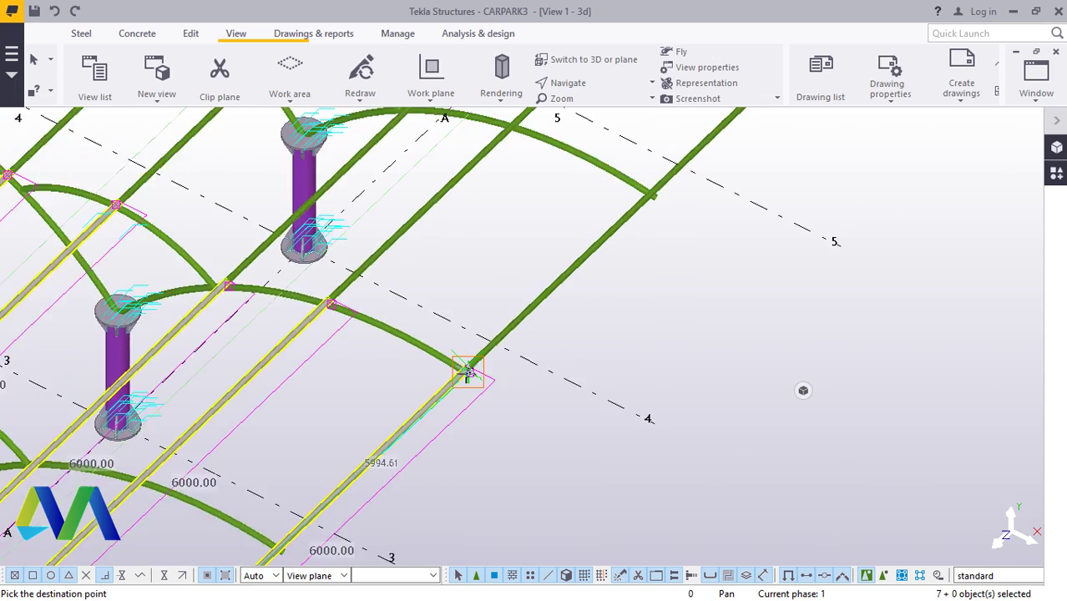
scroll(688, 200, up, 8)
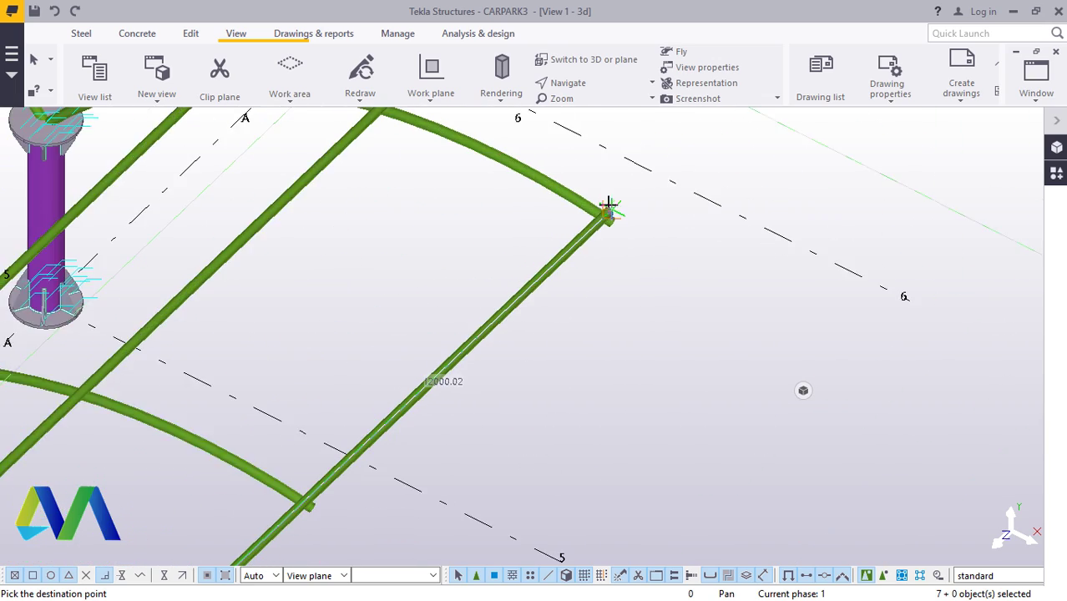
scroll(608, 212, up, 5)
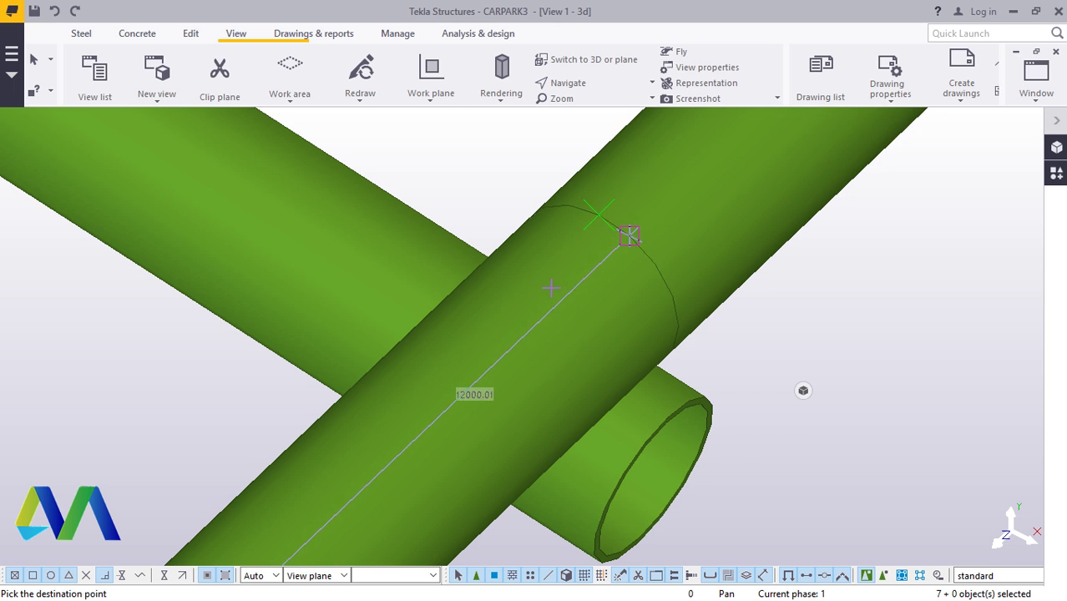
scroll(630, 236, down, 10)
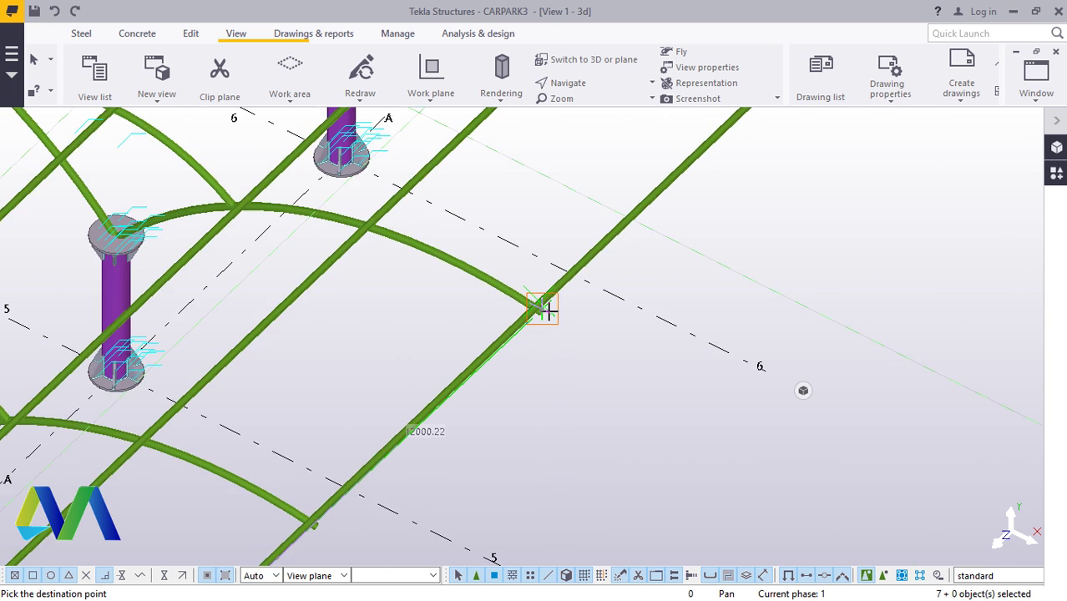
scroll(546, 309, down, 5)
scroll(583, 279, up, 6)
right_click(738, 234)
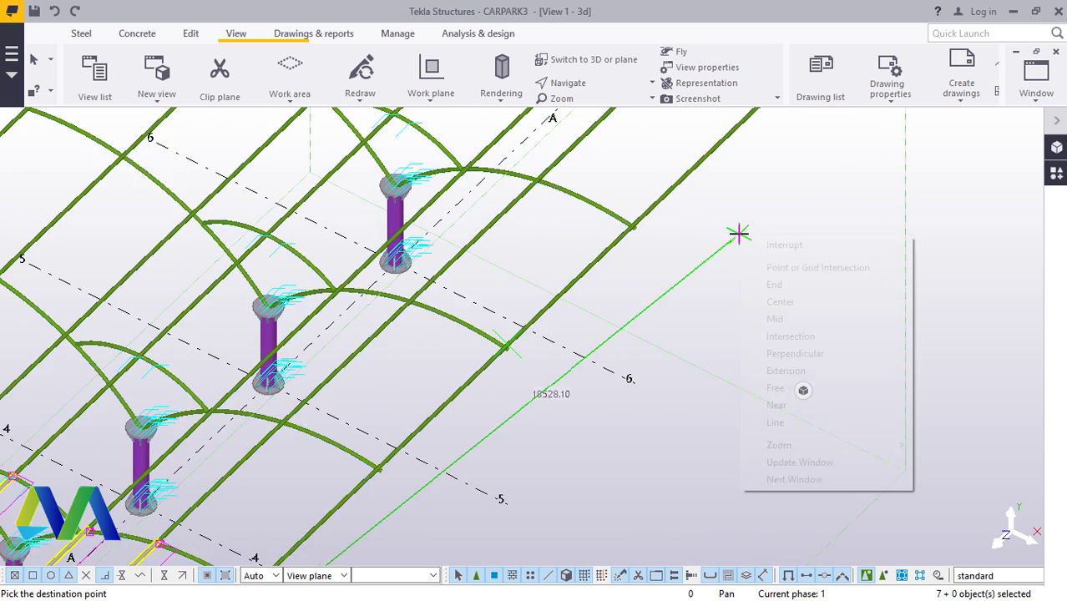
key(Escape)
Set the end Dx offset of the seven straight beams projecting past the grid 6 frame to -3000 mm
scroll(540, 235, down, 2)
scroll(362, 311, down, 2)
scroll(409, 212, up, 6)
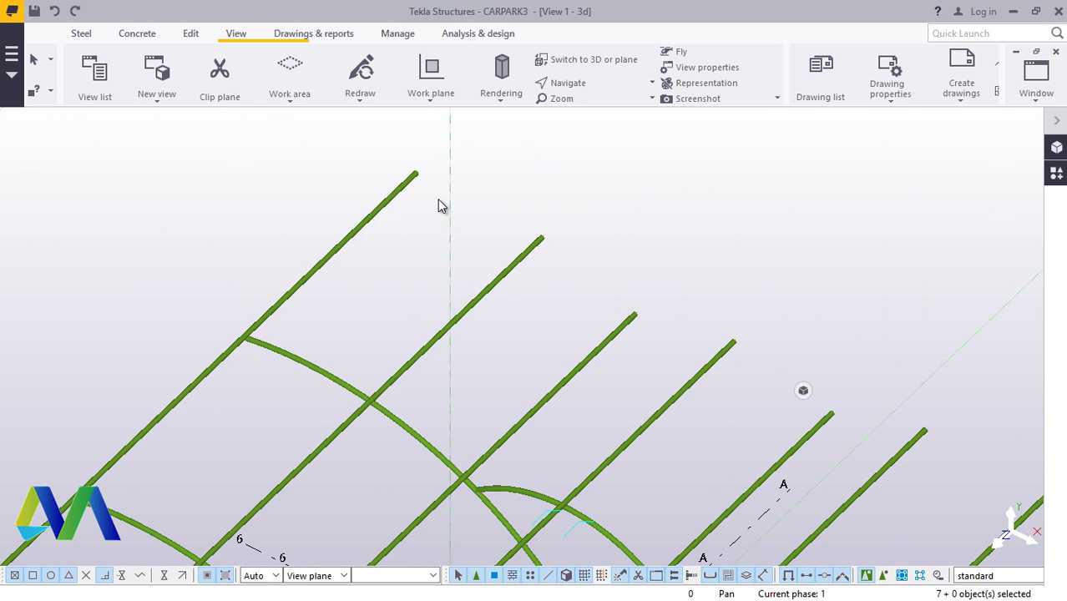
scroll(489, 211, down, 3)
click(775, 440)
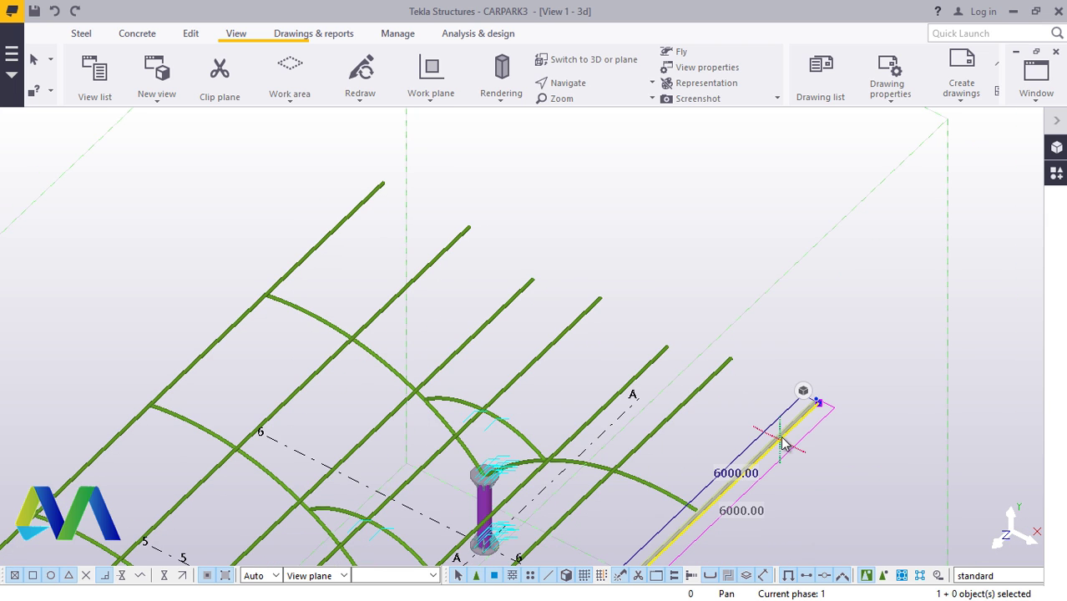
ctrl+click(710, 383)
ctrl+click(659, 357)
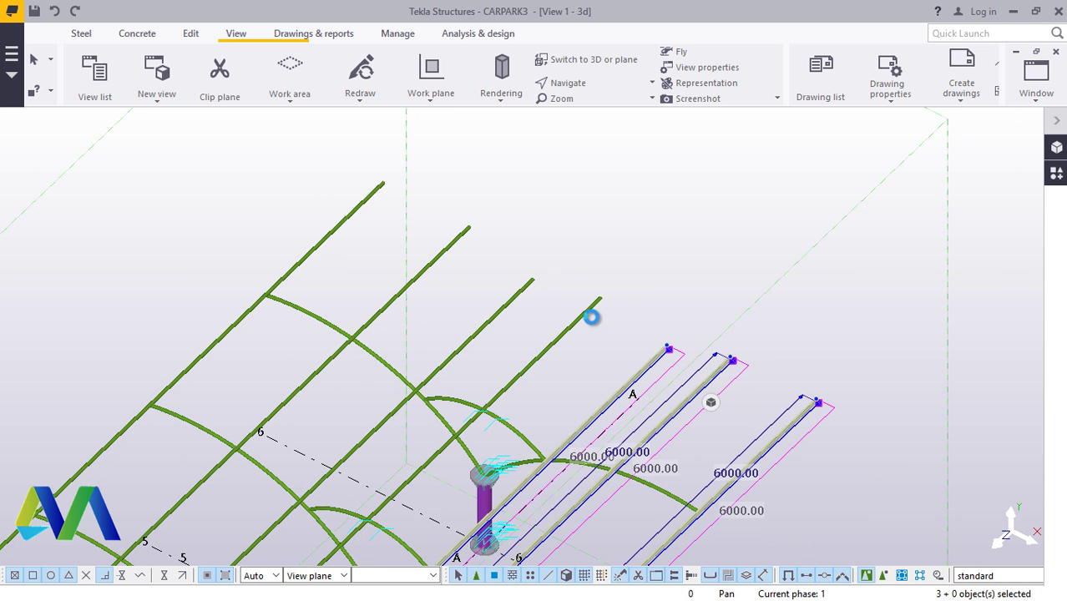
ctrl+click(519, 302)
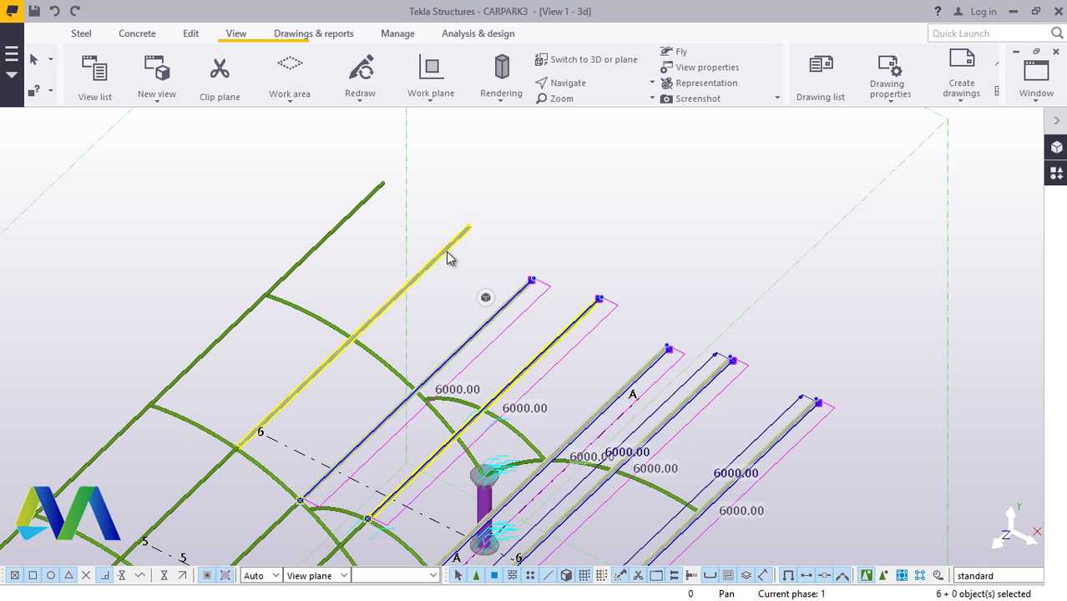
ctrl+double_click(373, 198)
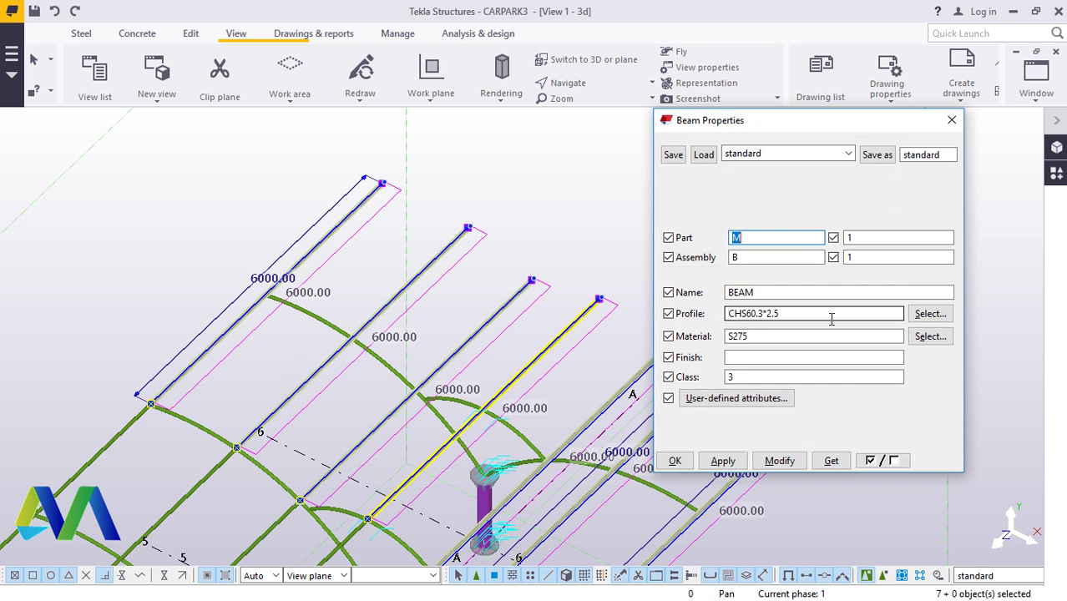
click(729, 184)
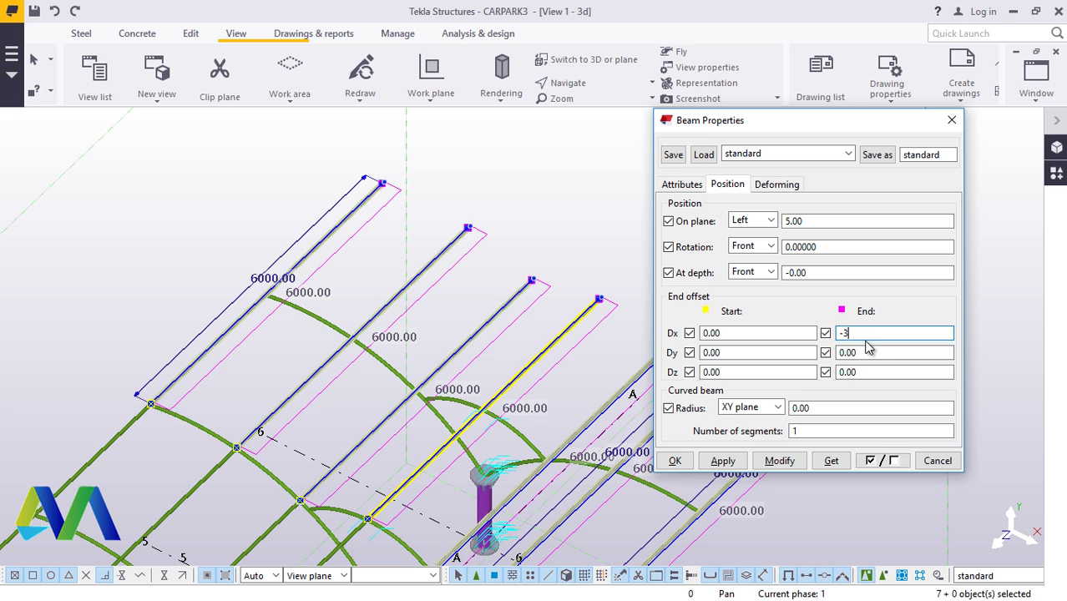
click(781, 460)
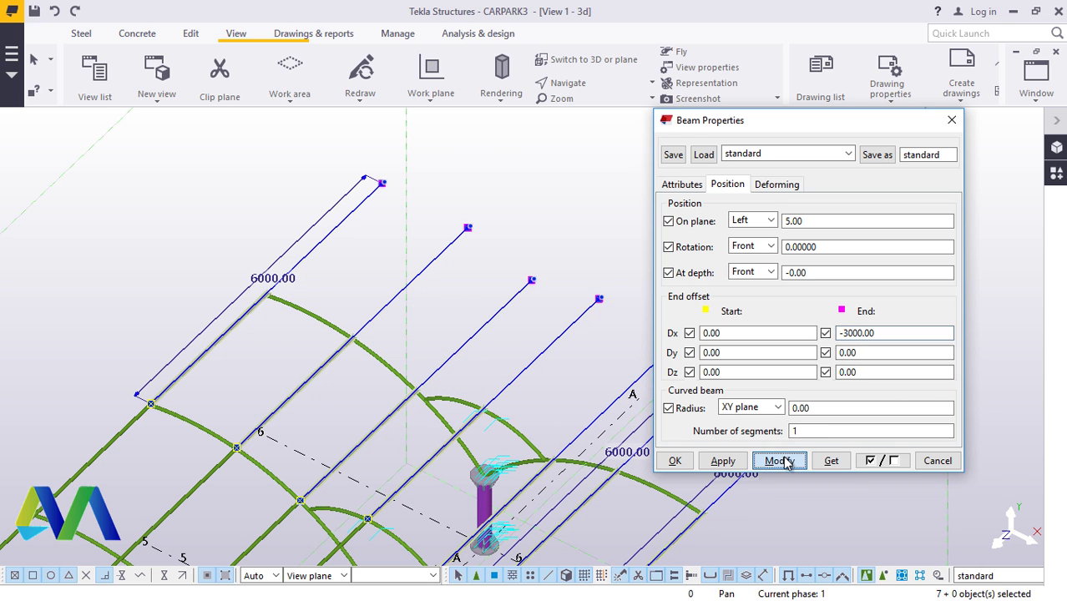
click(675, 460)
key(Delete)
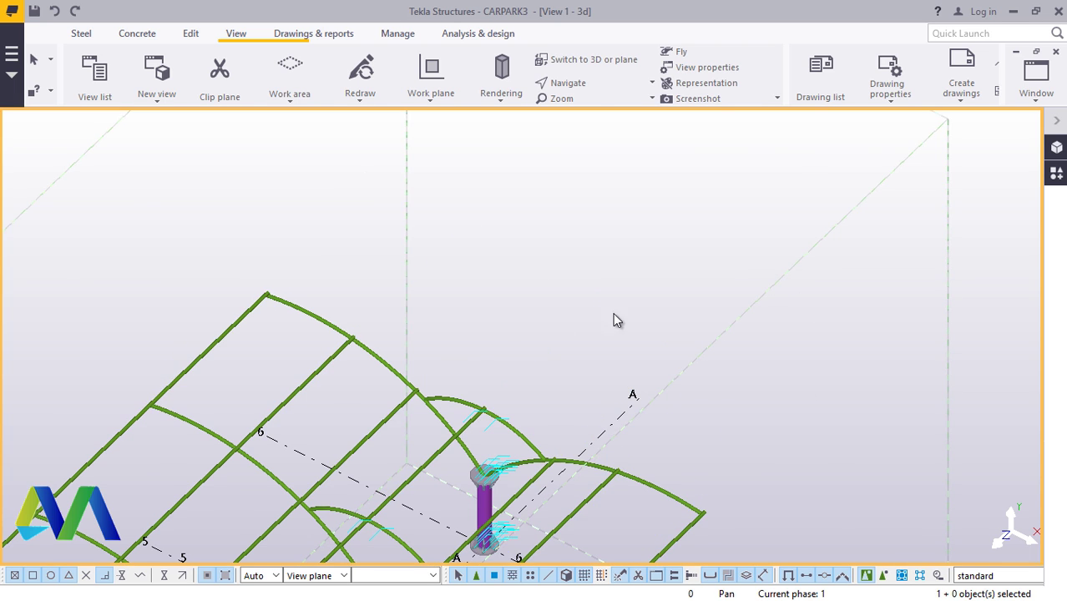
Orbit the model and examine the joints between the copied straight beams at the grid 5 frame
click(576, 83)
click(611, 176)
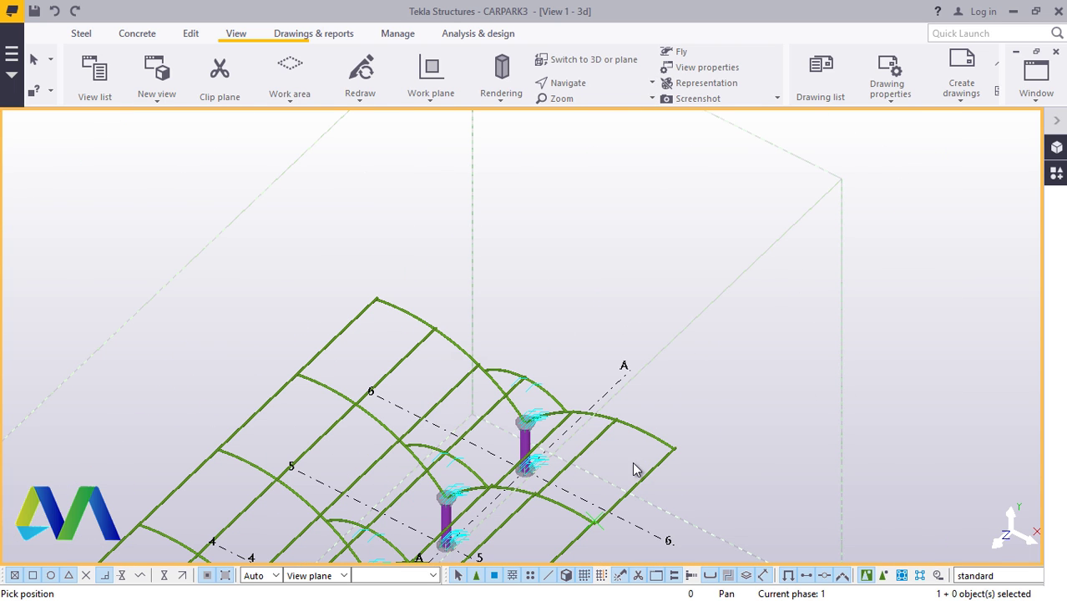
drag(634, 470, 632, 457)
scroll(370, 325, up, 5)
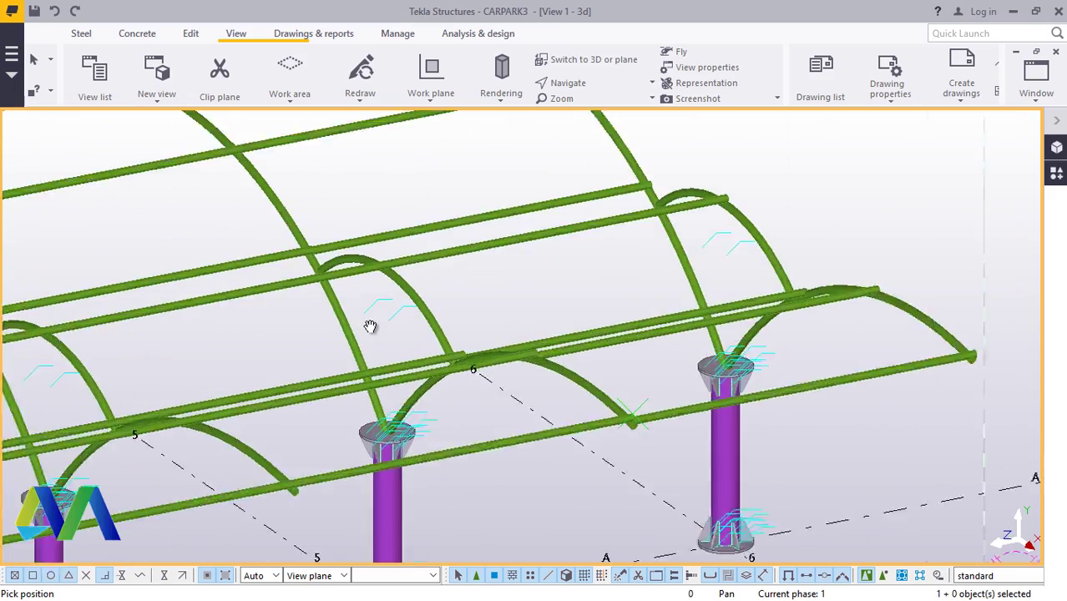
scroll(401, 342, up, 4)
scroll(605, 377, down, 3)
scroll(640, 380, up, 3)
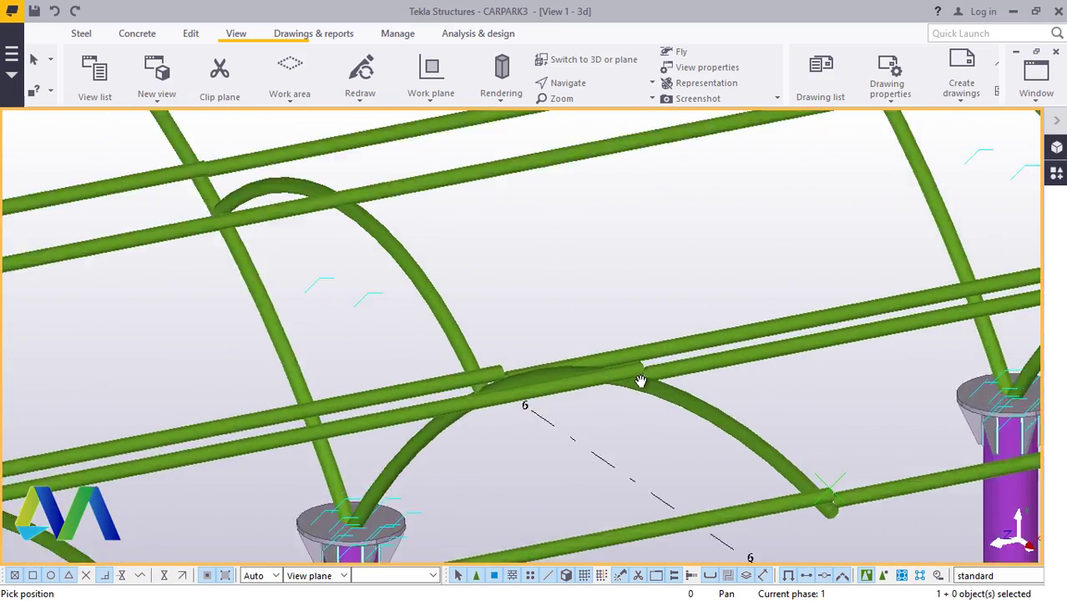
scroll(665, 364, up, 3)
scroll(667, 358, down, 3)
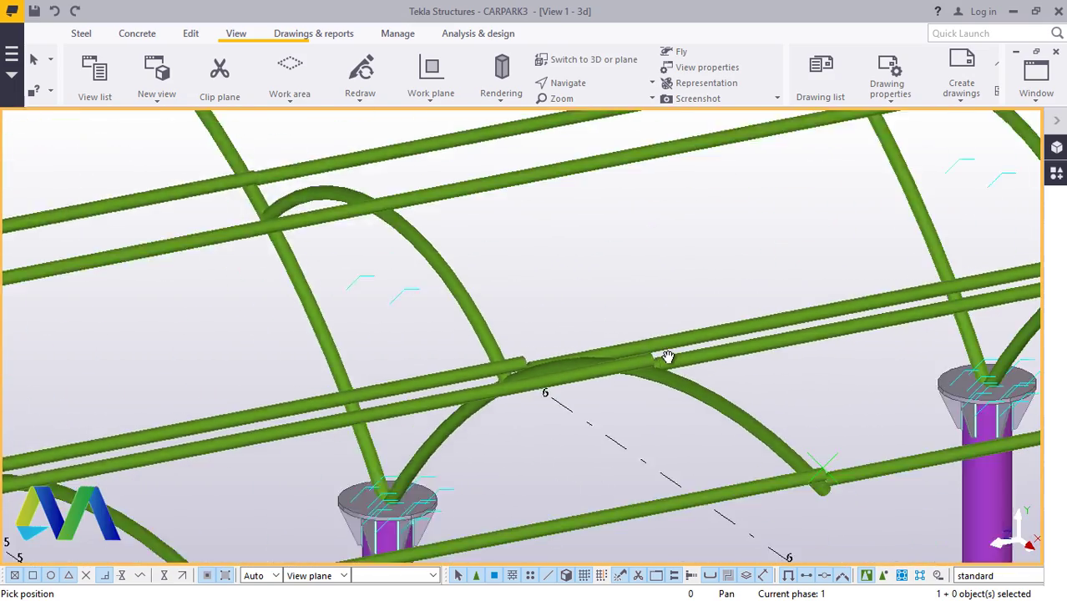
scroll(667, 357, down, 3)
scroll(312, 429, up, 5)
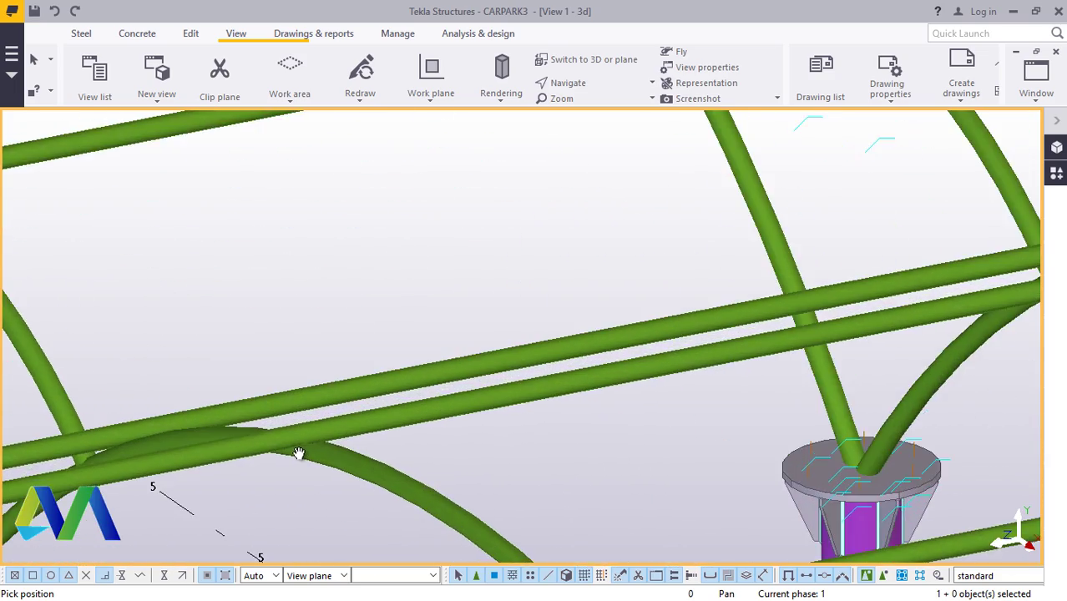
scroll(299, 453, down, 5)
scroll(751, 447, up, 5)
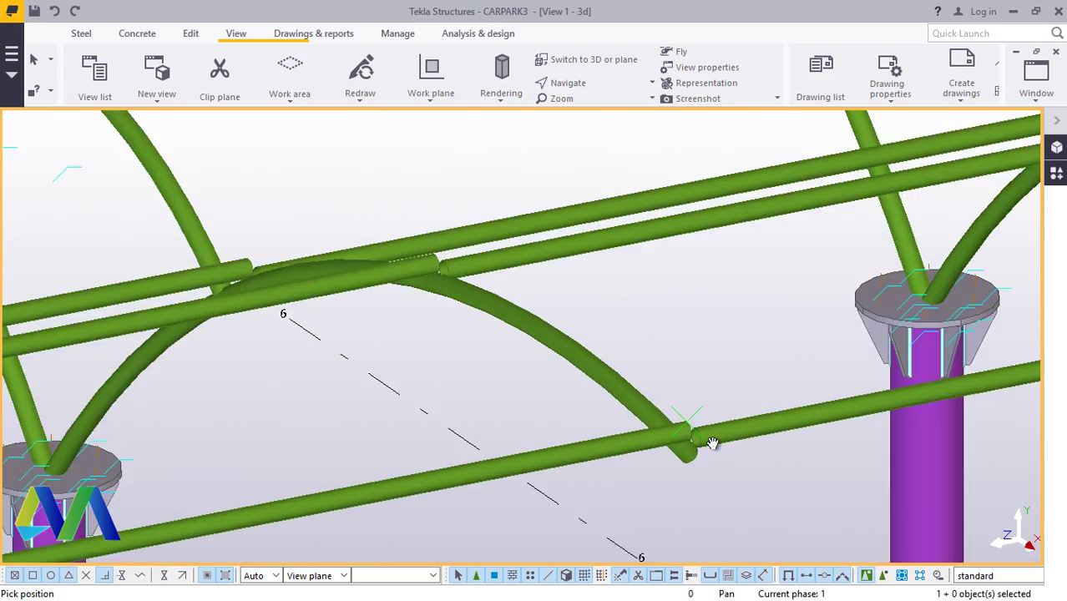
scroll(712, 443, up, 5)
right_click(678, 269)
click(719, 276)
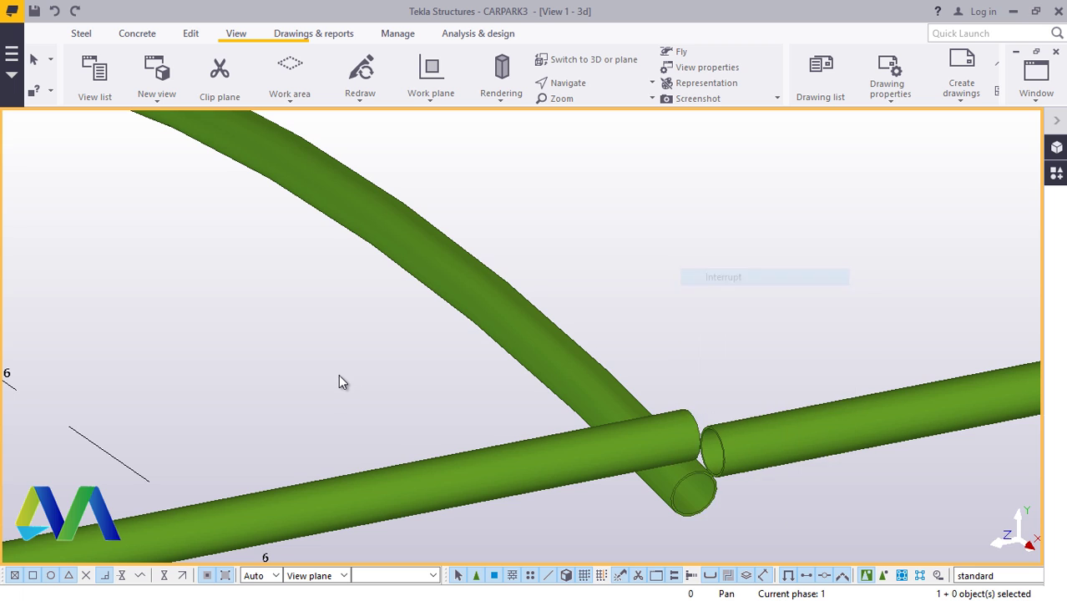
Check every straight beam joint along the grid 5 frame, selecting the outer and adjacent beams of the last bay
scroll(359, 399, down, 5)
scroll(478, 418, up, 1)
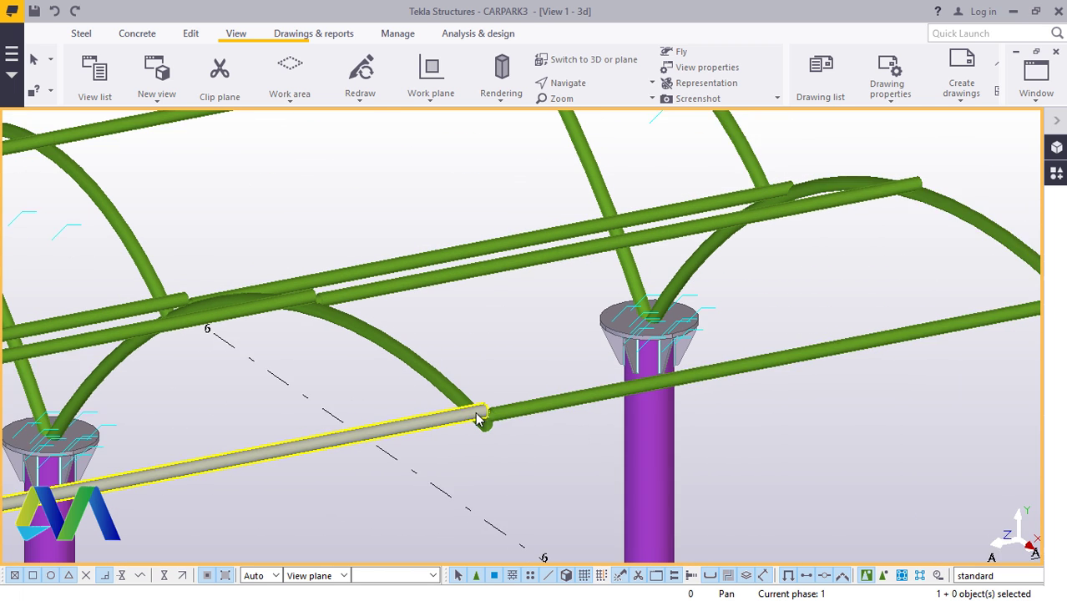
scroll(480, 418, down, 1)
click(835, 350)
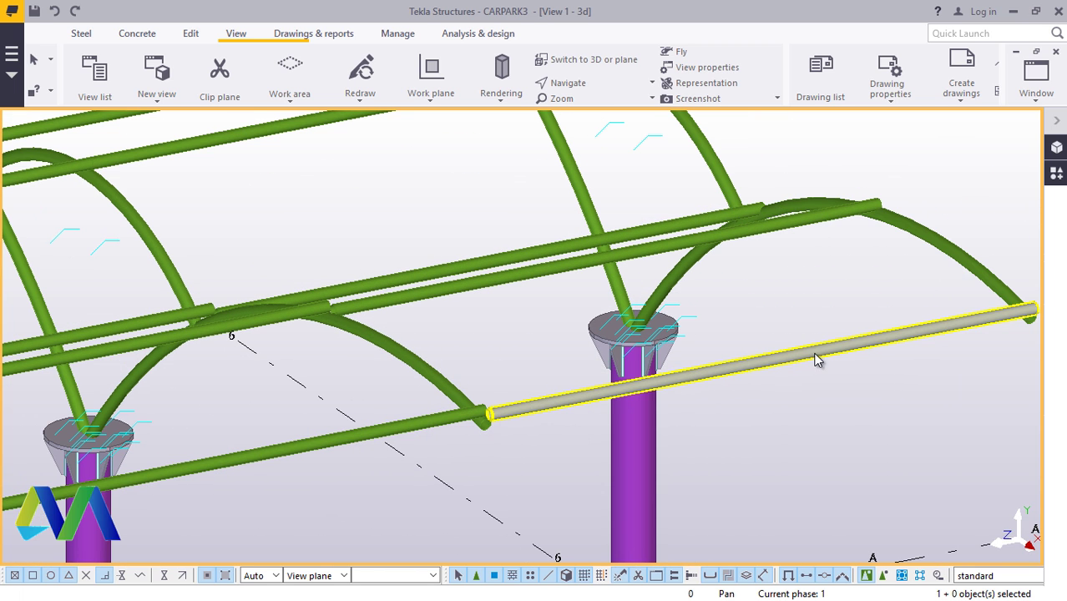
shift+click(472, 290)
scroll(498, 302, down, 2)
scroll(293, 216, up, 3)
scroll(276, 231, up, 1)
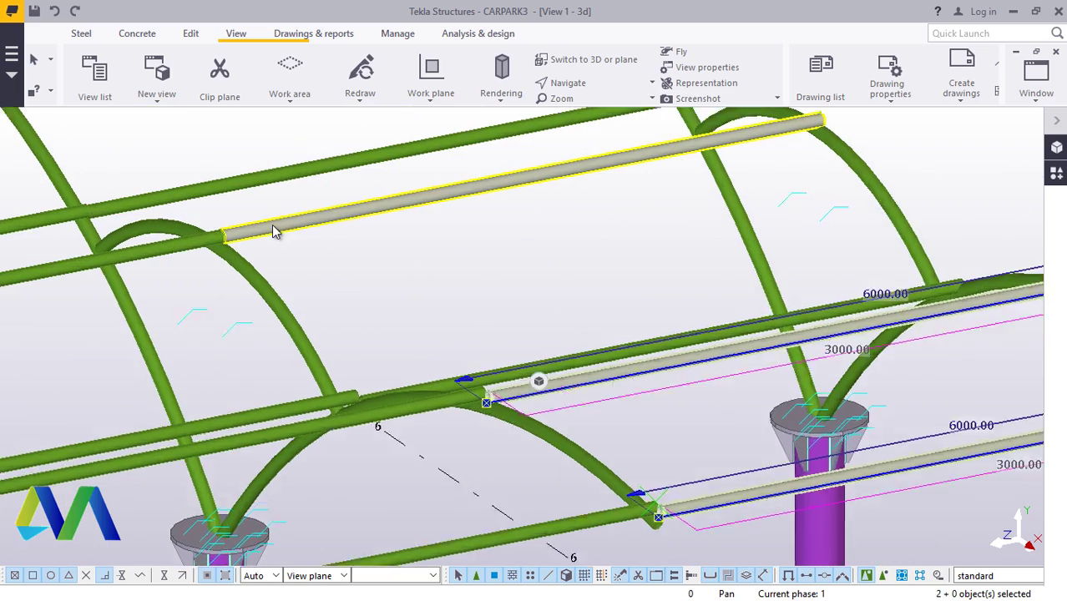
scroll(460, 313, down, 1)
scroll(269, 253, up, 5)
scroll(254, 263, up, 3)
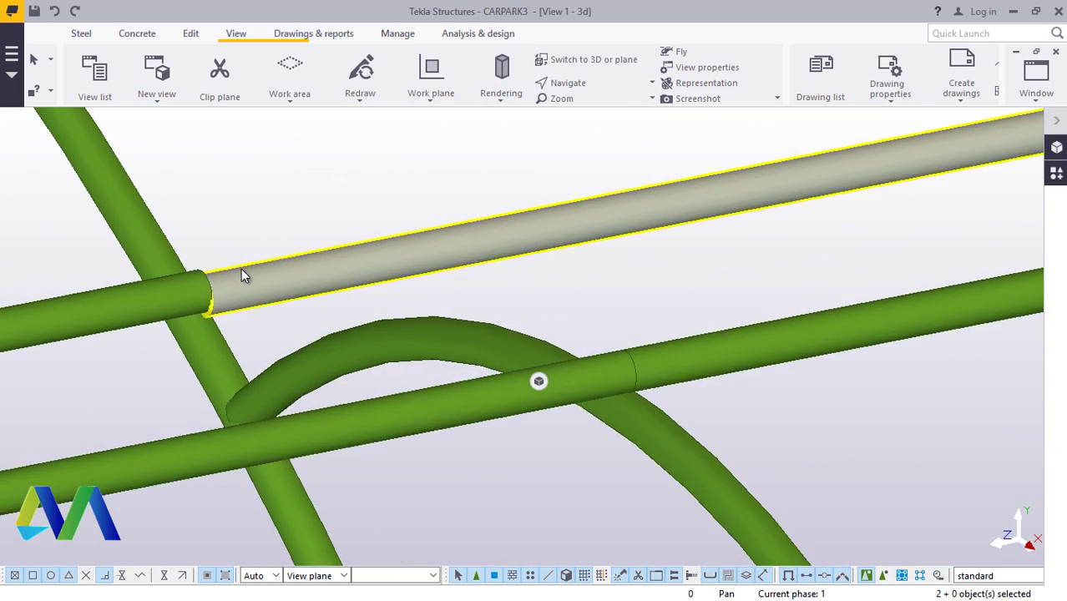
scroll(217, 238, down, 3)
scroll(669, 341, down, 2)
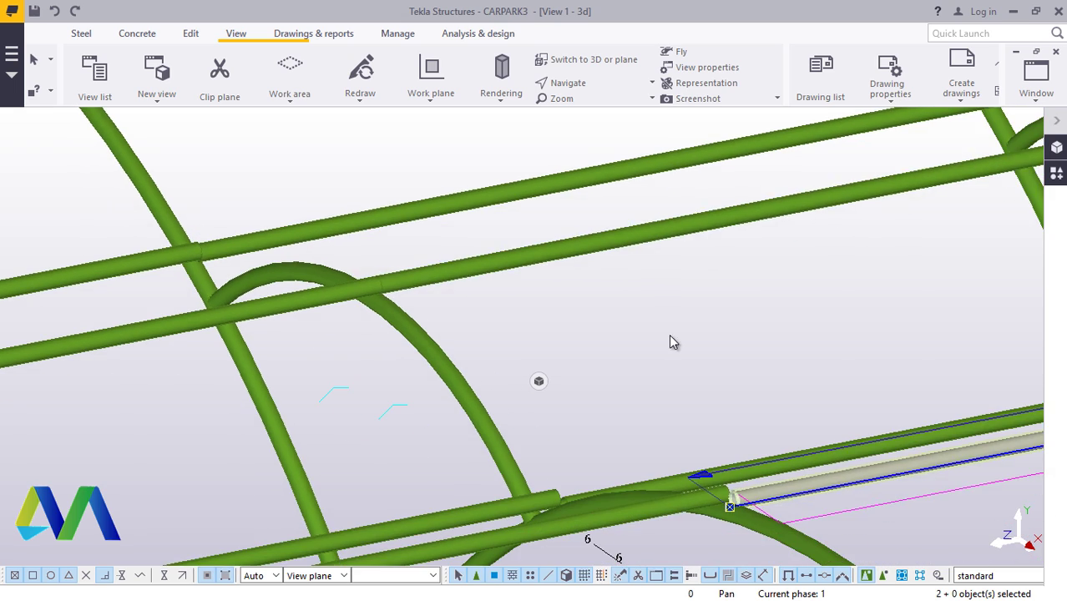
scroll(333, 255, down, 2)
click(333, 255)
Move the outer straight beam between grids 5 and 6 so its end meets the adjoining beam's end at grid 5
scroll(669, 460, up, 2)
scroll(534, 415, up, 3)
click(534, 415)
scroll(634, 409, up, 2)
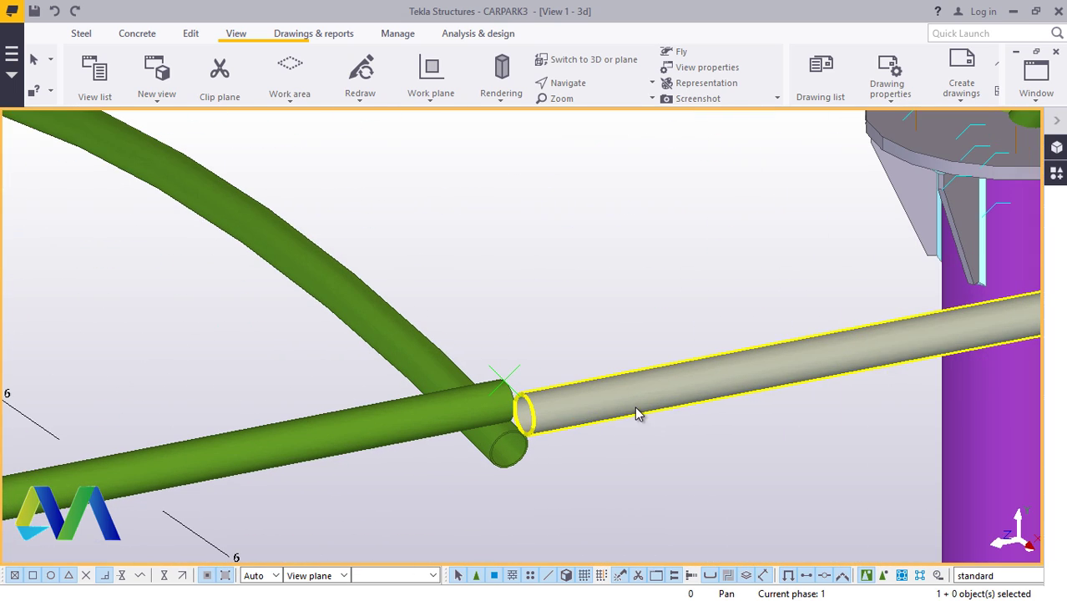
right_click(657, 338)
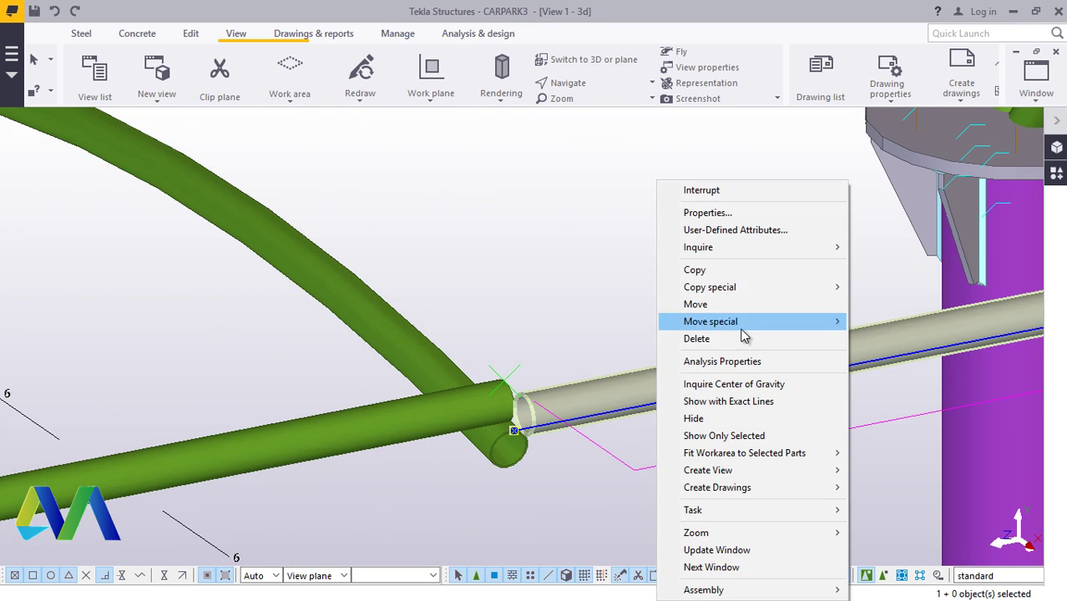
click(714, 305)
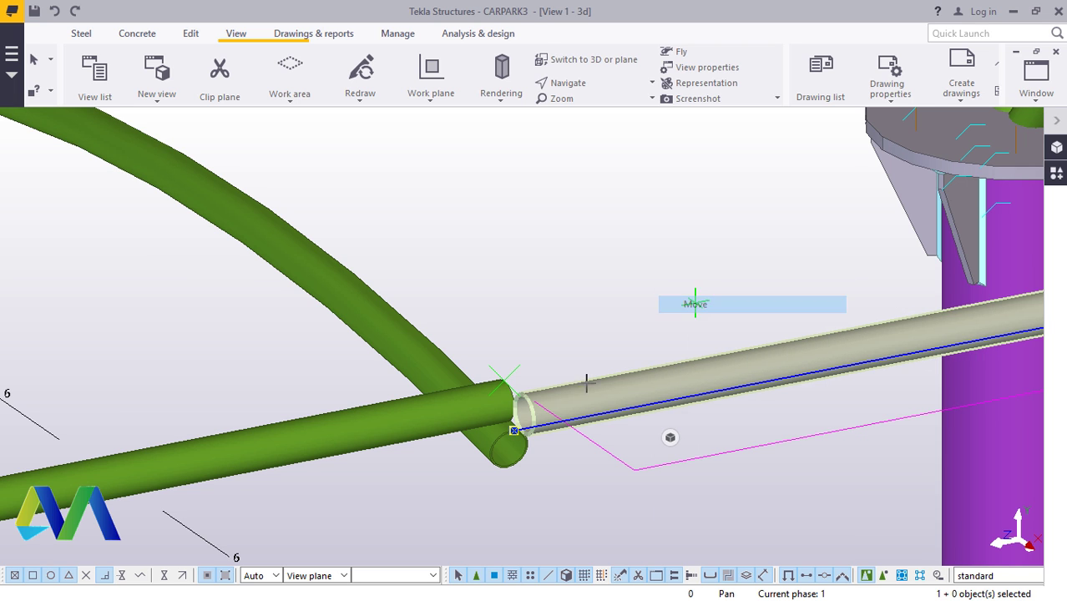
scroll(505, 404, up, 4)
scroll(503, 397, up, 2)
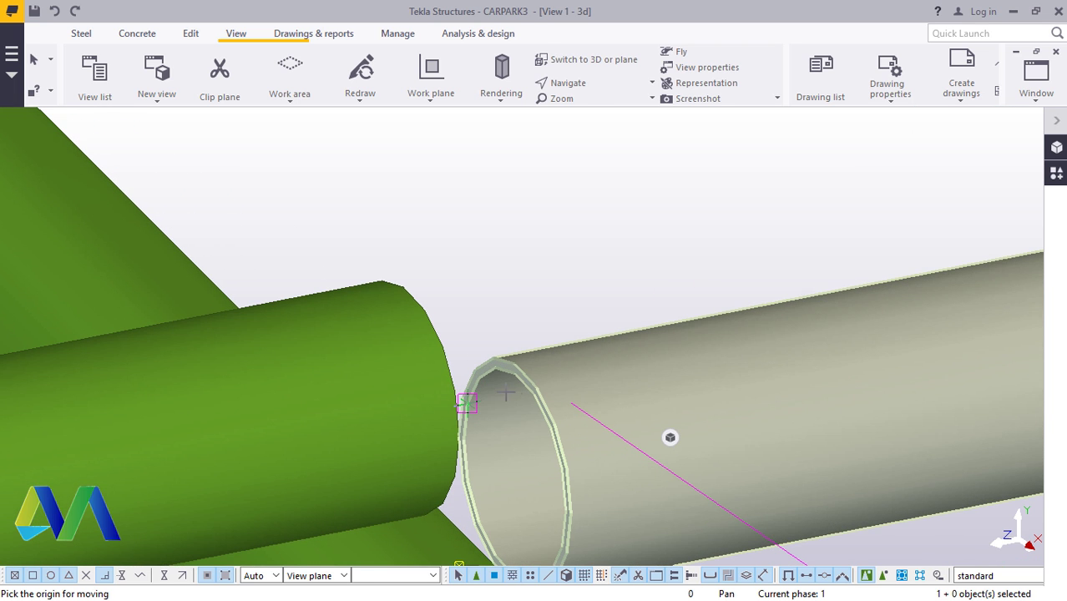
click(423, 310)
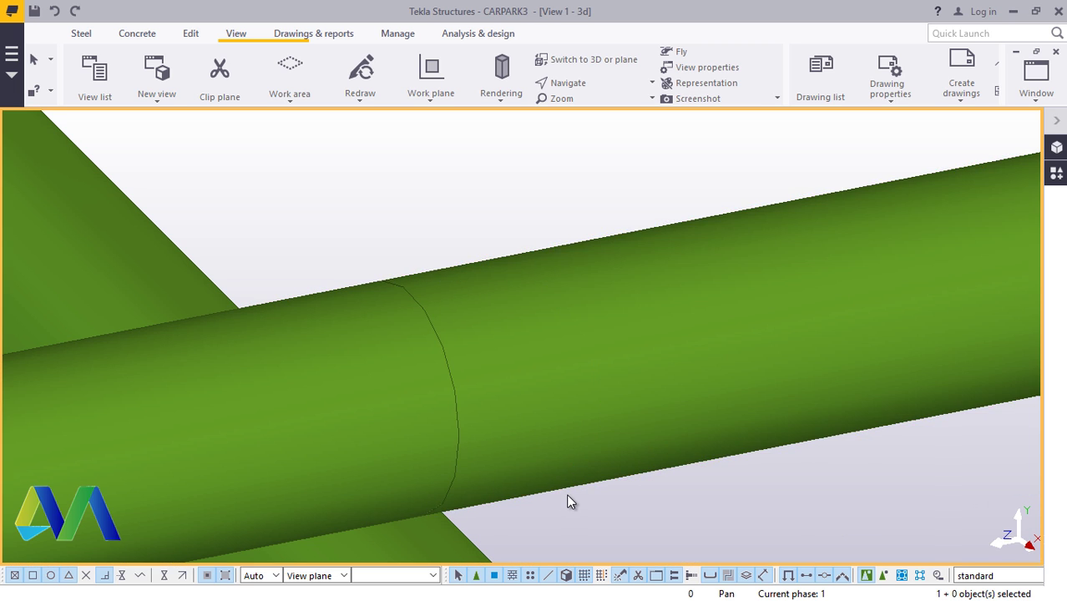
Copy the next straight beam inward onto the adjoining beam's end at grid 5 and delete the misaligned original
scroll(561, 499, down, 2)
scroll(561, 499, down, 2)
scroll(548, 467, down, 2)
middle_drag(548, 468, 334, 327)
scroll(288, 305, up, 3)
scroll(334, 328, up, 2)
right_click(509, 329)
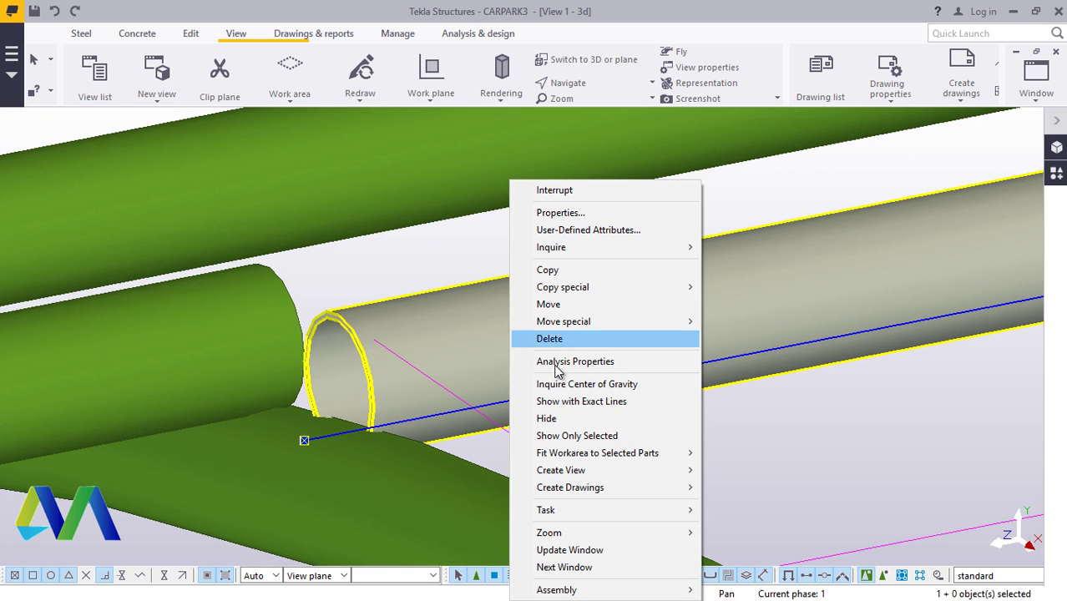
click(514, 270)
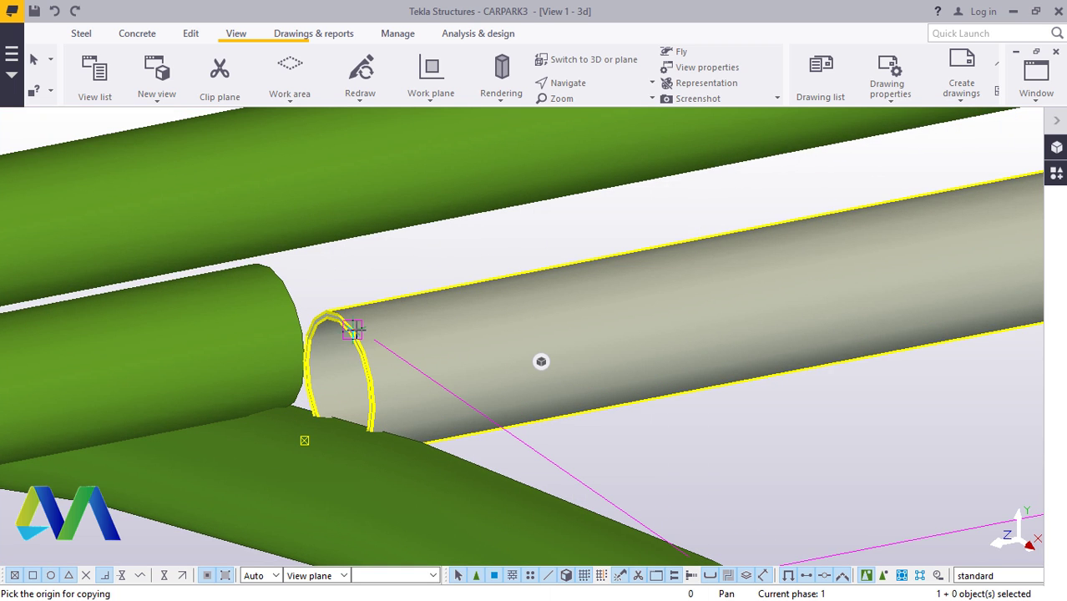
right_click(481, 349)
click(511, 104)
right_click(460, 313)
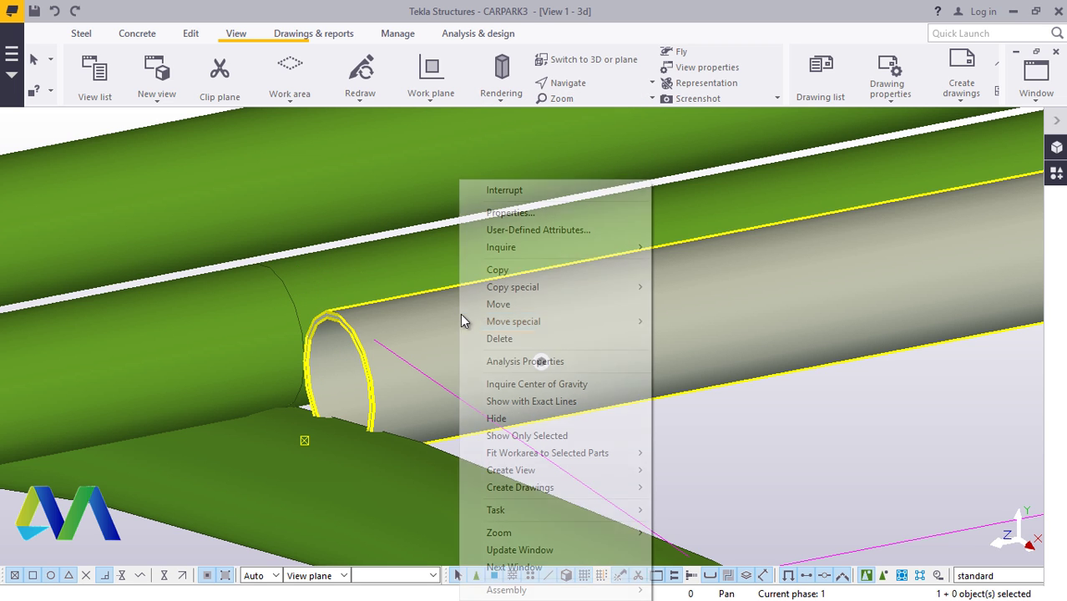
click(471, 338)
Move the misaligned straight beam just above the arched tie onto the adjoining beam's end at grid 5
scroll(591, 395, down, 5)
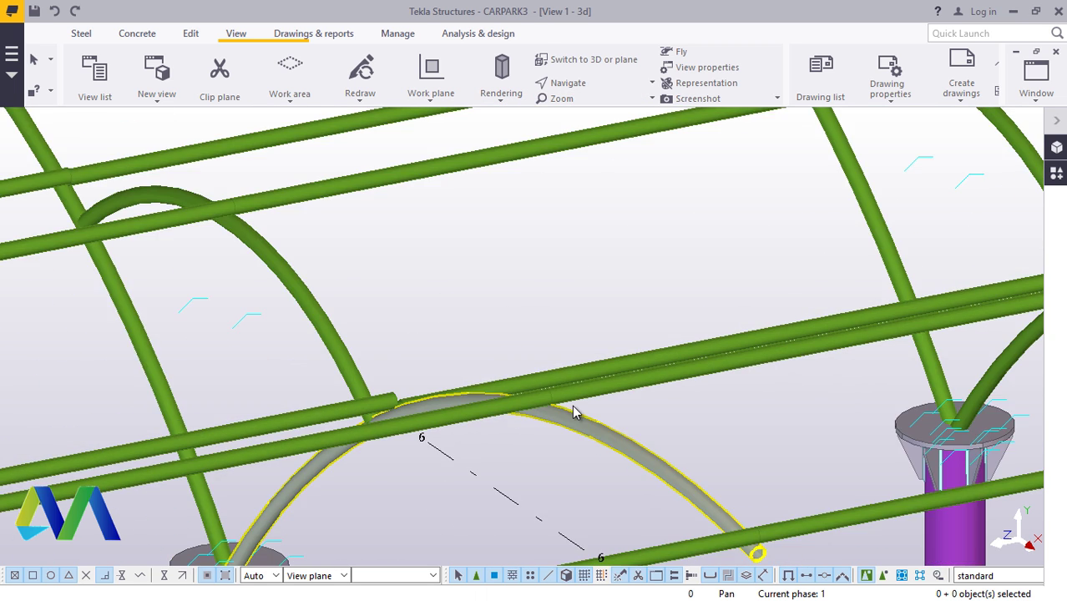
scroll(355, 296, up, 5)
scroll(476, 331, up, 3)
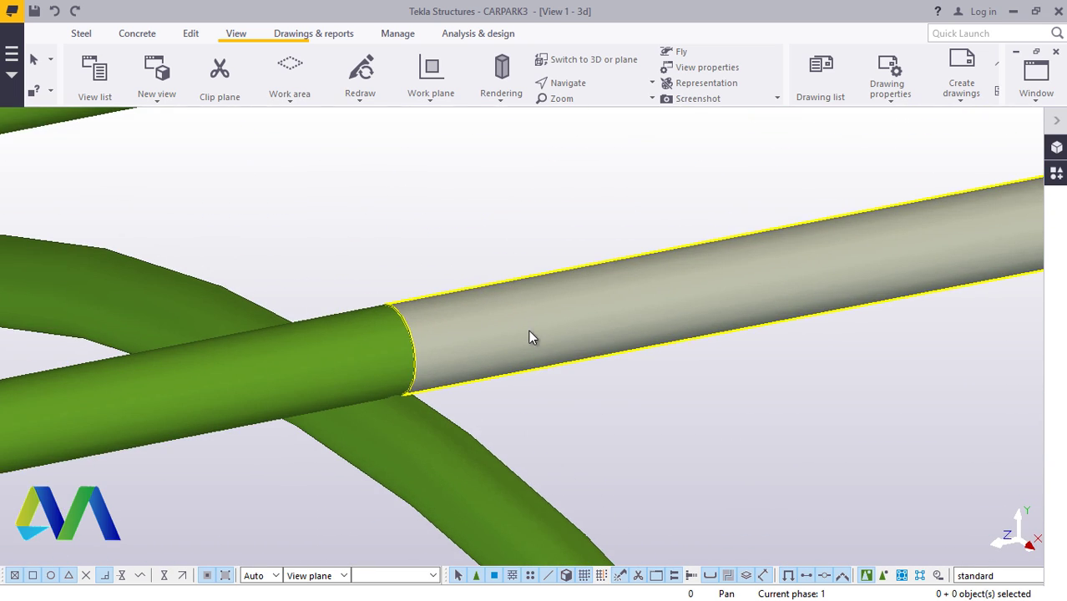
scroll(507, 340, down, 4)
scroll(198, 288, up, 1)
scroll(198, 288, up, 2)
click(258, 346)
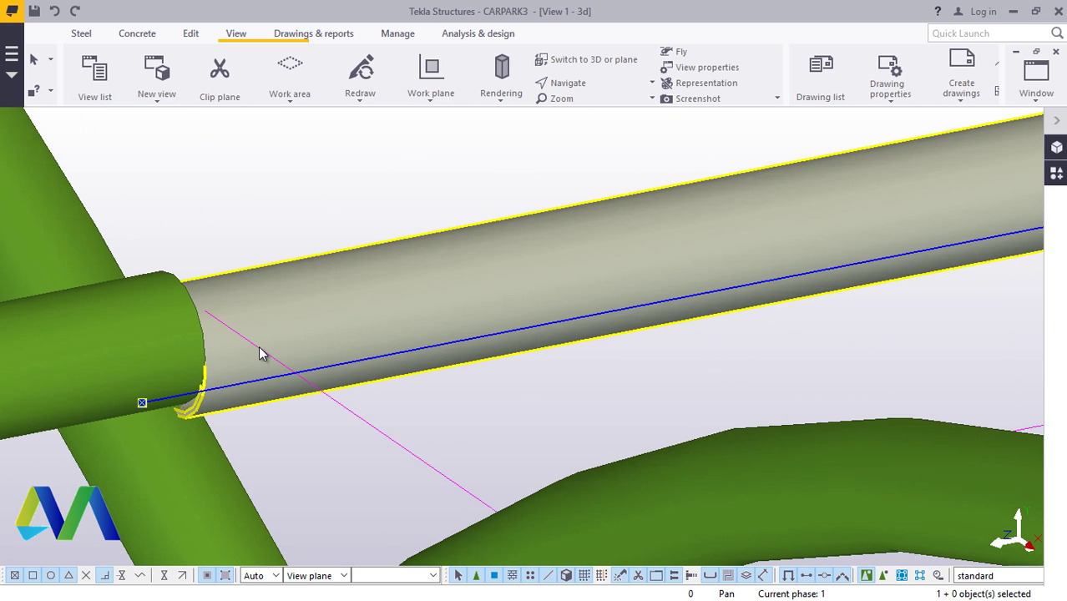
right_click(259, 346)
click(303, 309)
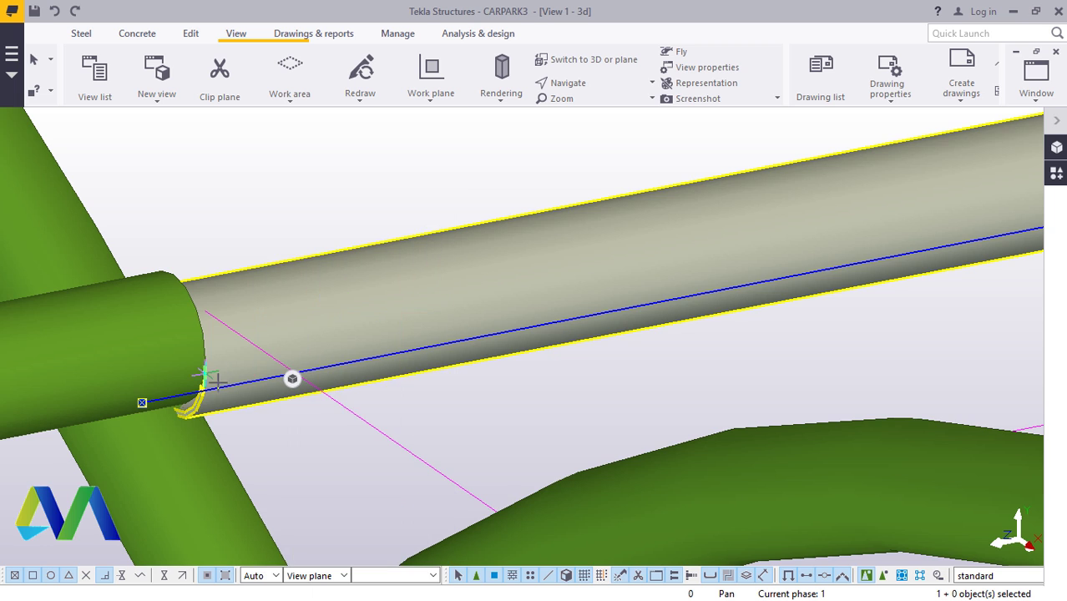
scroll(293, 376, up, 4)
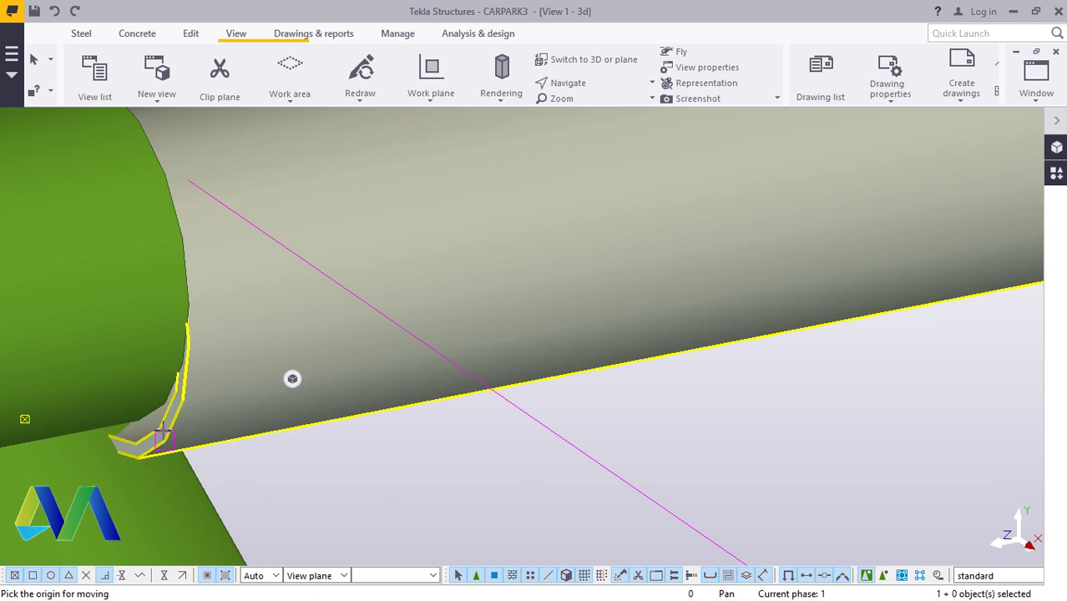
click(165, 408)
scroll(471, 430, down, 5)
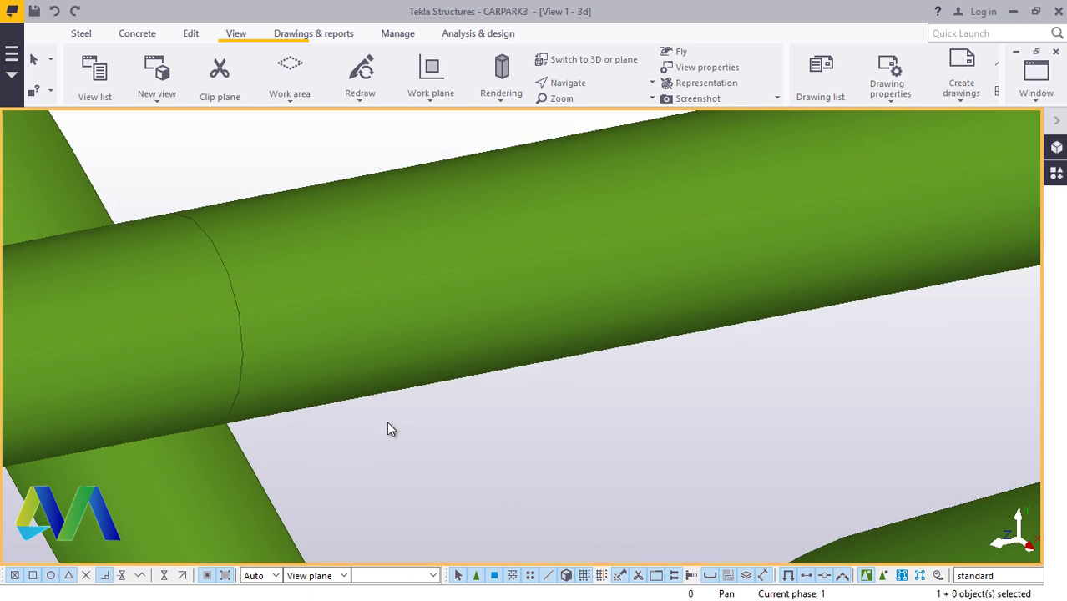
Examine the upper straight beams, then orbit the model to inspect the frames near grids 1 to 4
scroll(360, 402, down, 5)
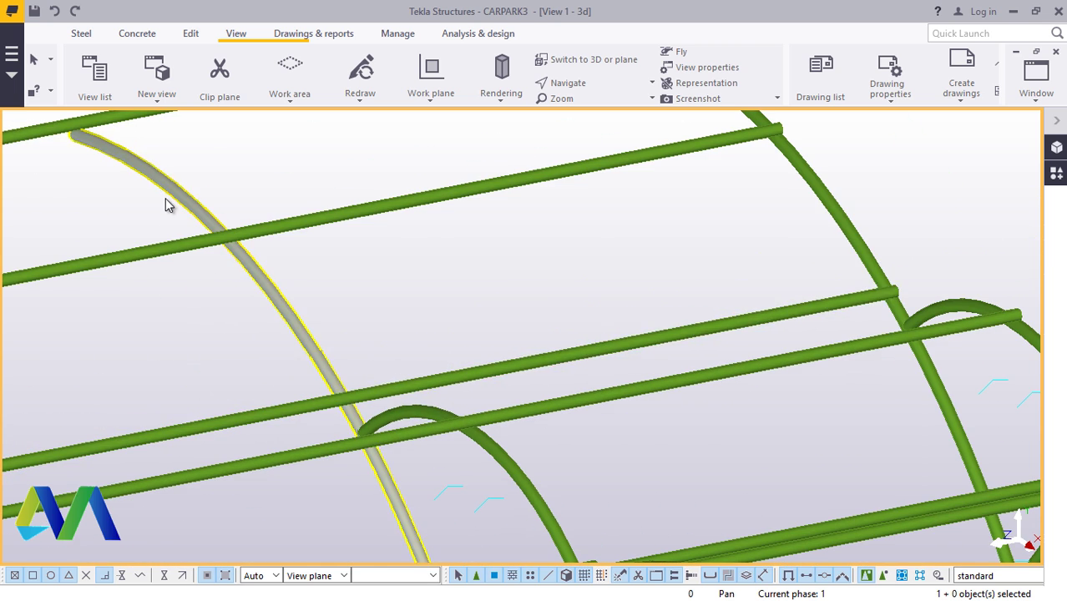
scroll(280, 270, up, 5)
ctrl+middle_drag(279, 269, 534, 185)
click(604, 83)
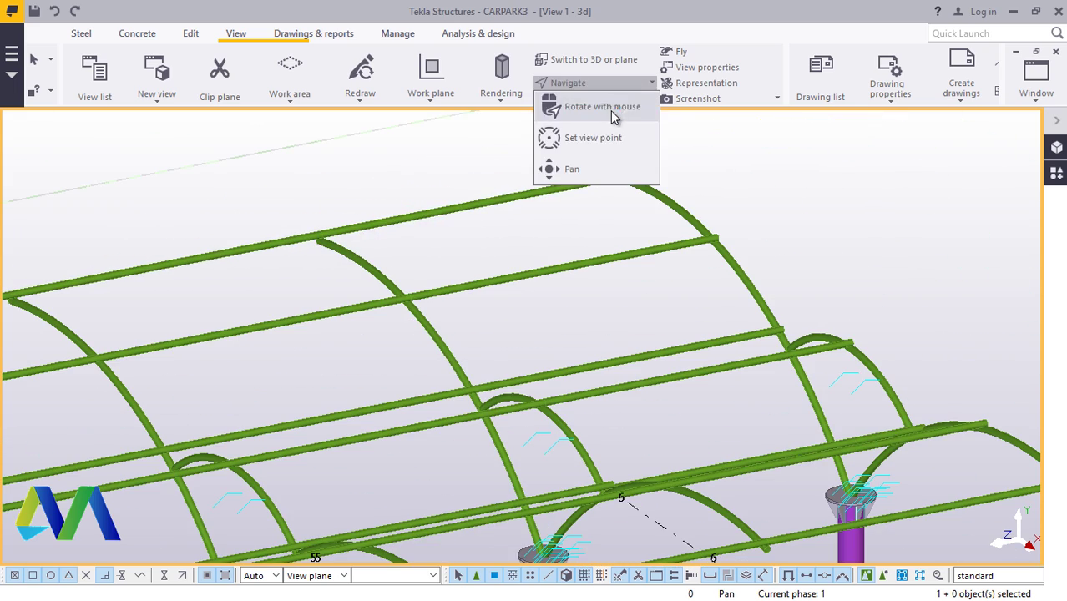
click(614, 112)
ctrl+middle_drag(483, 294, 404, 225)
scroll(578, 249, down, 5)
scroll(404, 225, up, 10)
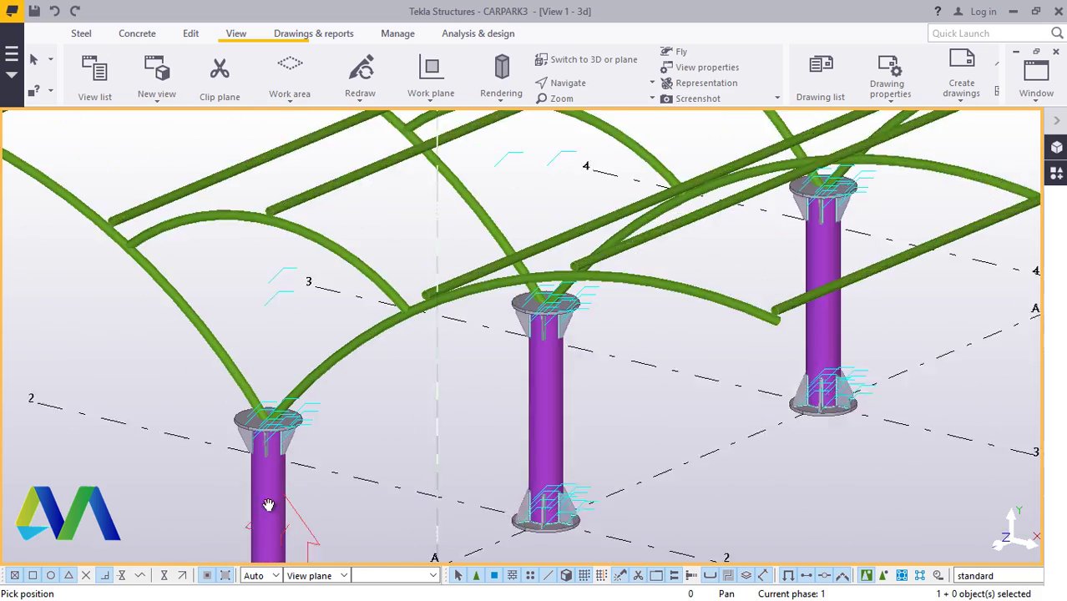
Review the whole car park structure from the front along grid A and from an oblique corner angle
click(596, 83)
click(589, 100)
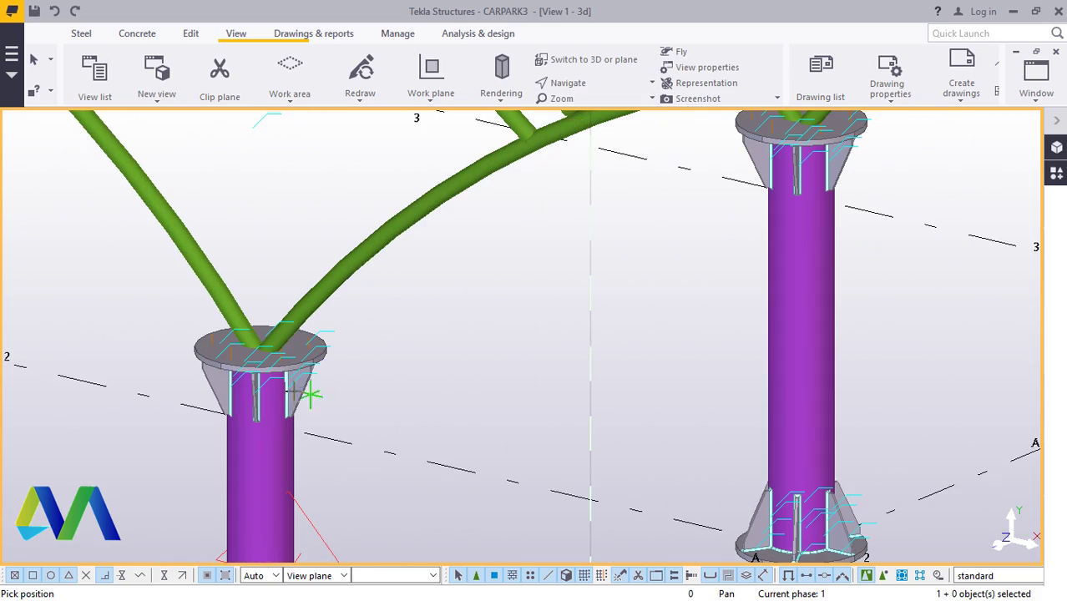
scroll(284, 384, down, 5)
ctrl+middle_drag(466, 329, 436, 344)
scroll(272, 372, down, 3)
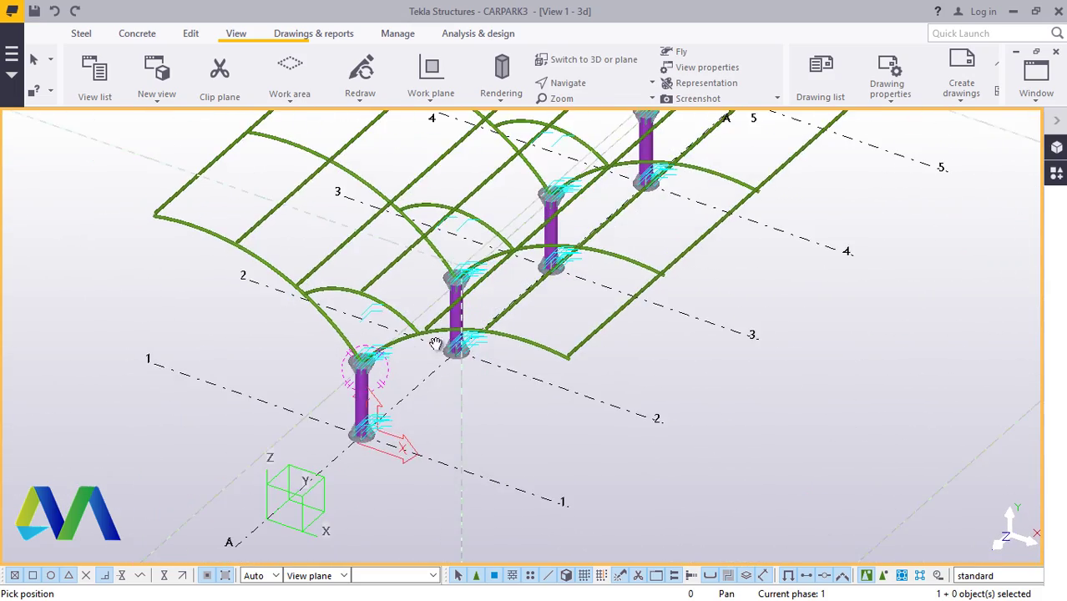
scroll(189, 227, up, 3)
ctrl+middle_drag(189, 227, 171, 356)
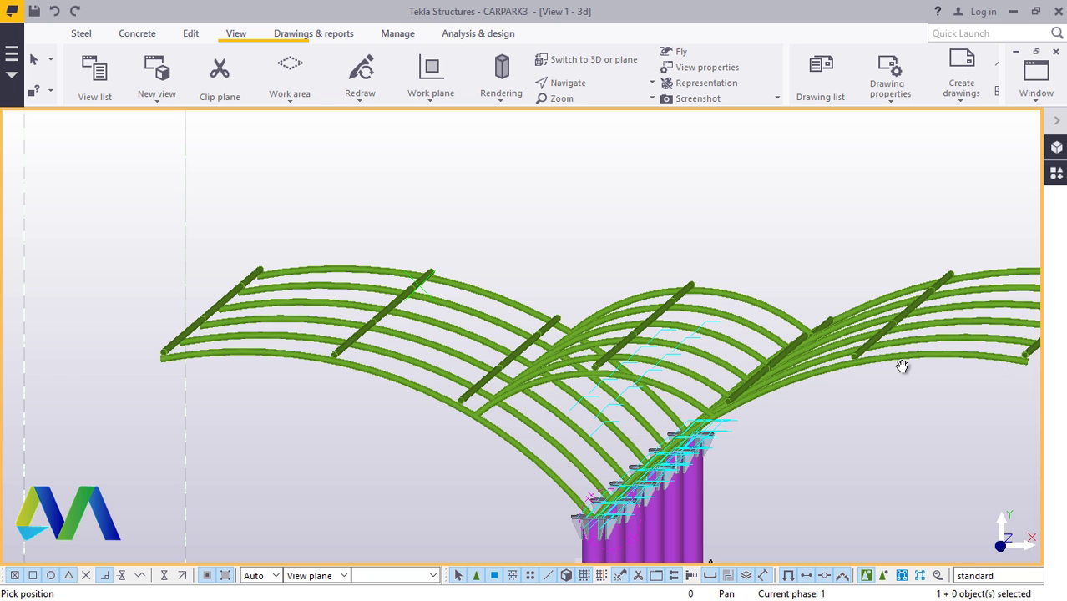
scroll(346, 275, down, 5)
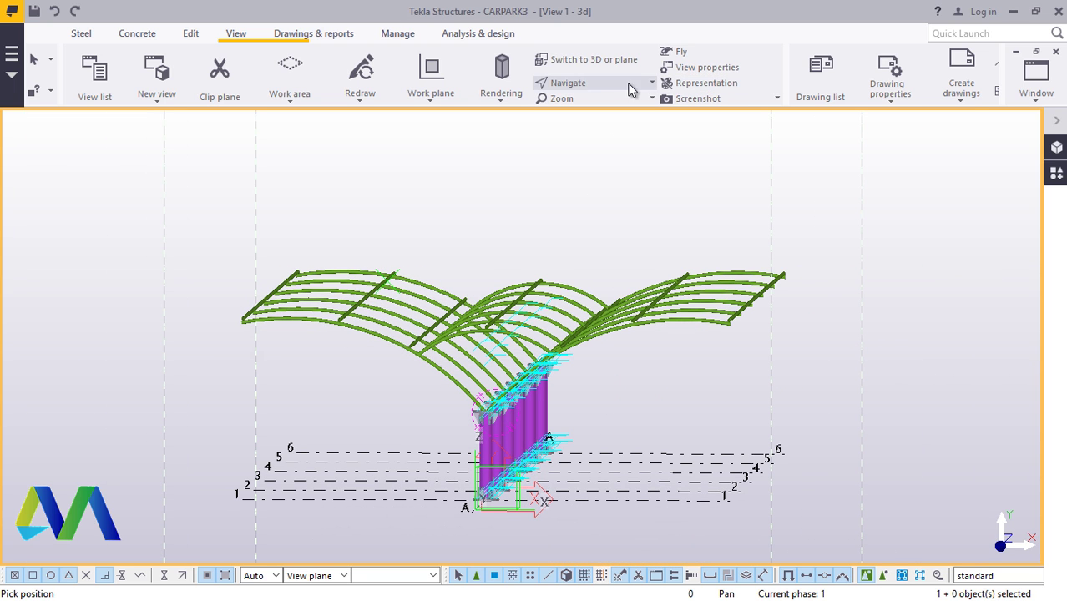
click(594, 104)
drag(521, 363, 541, 466)
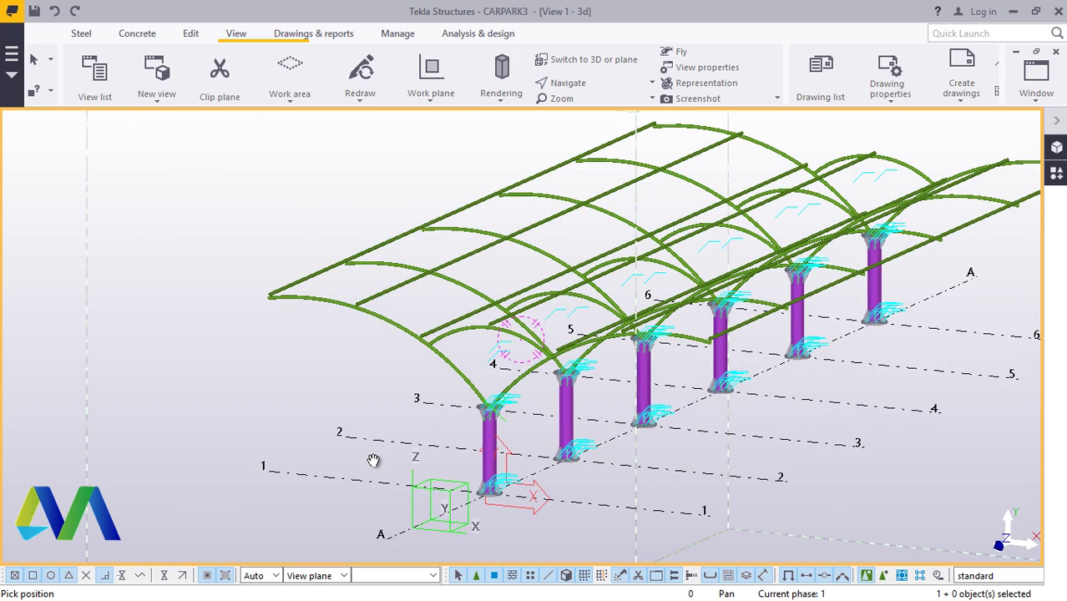
drag(308, 470, 480, 511)
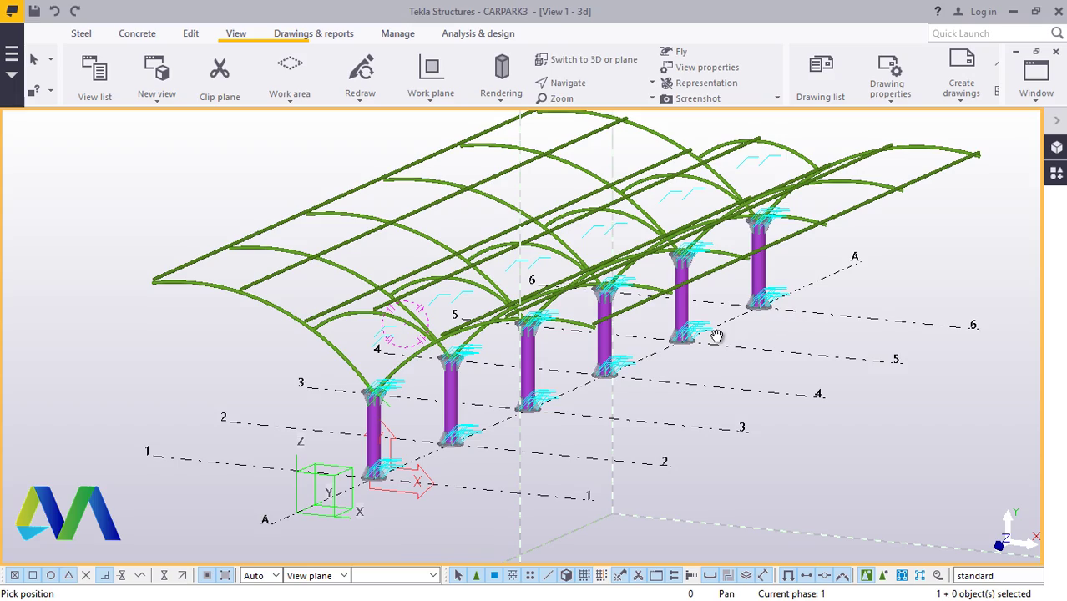
Review the whole car park structure from an elevated corner, from the end along grid A and from the side
mouse_move(429, 365)
ctrl+middle_down()
mouse_move(584, 317)
mouse_move(579, 381)
mouse_move(417, 348)
mouse_move(207, 374)
ctrl+middle_up()
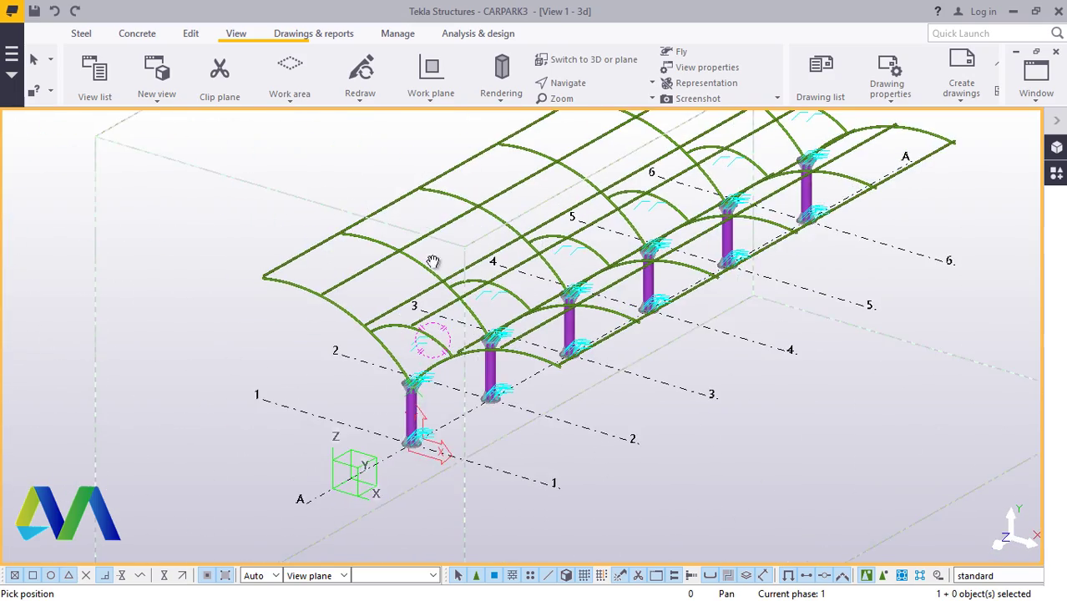
scroll(433, 261, up, 10)
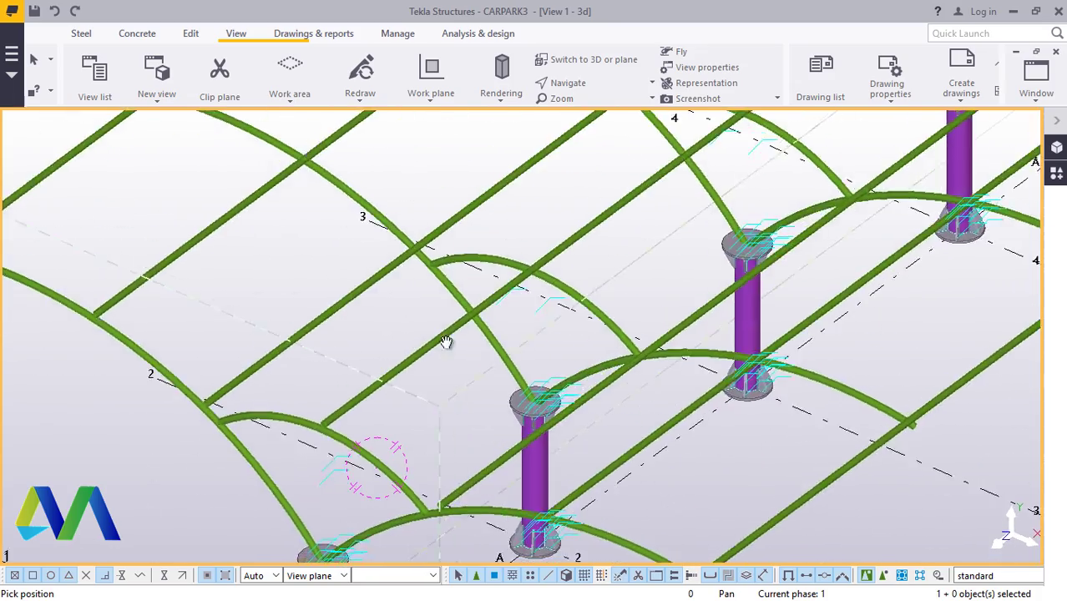
scroll(446, 342, down, 10)
ctrl+middle_drag(446, 342, 500, 371)
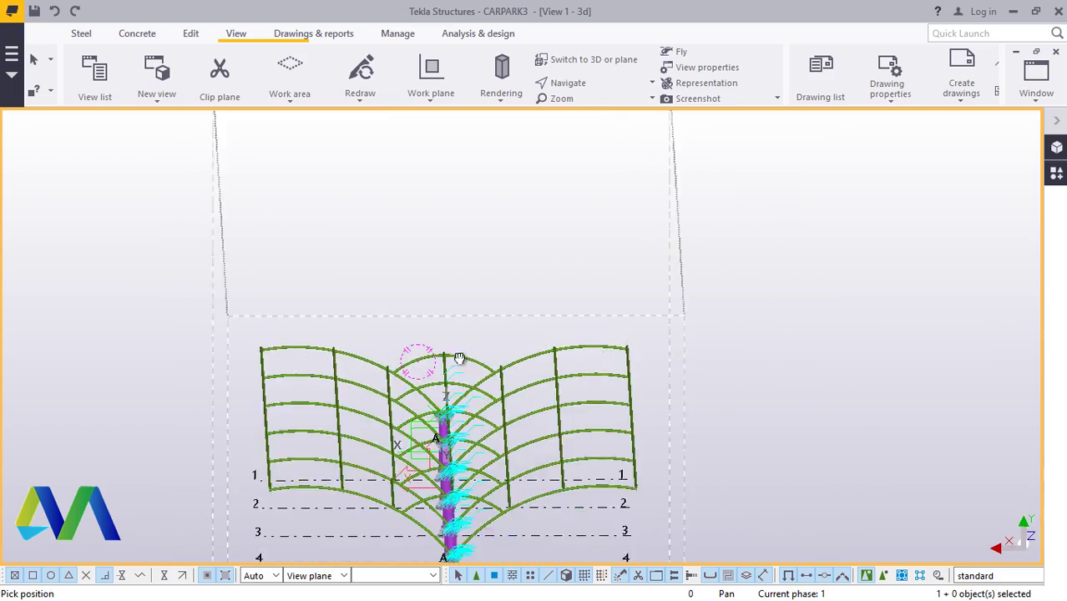
ctrl+middle_drag(413, 340, 579, 326)
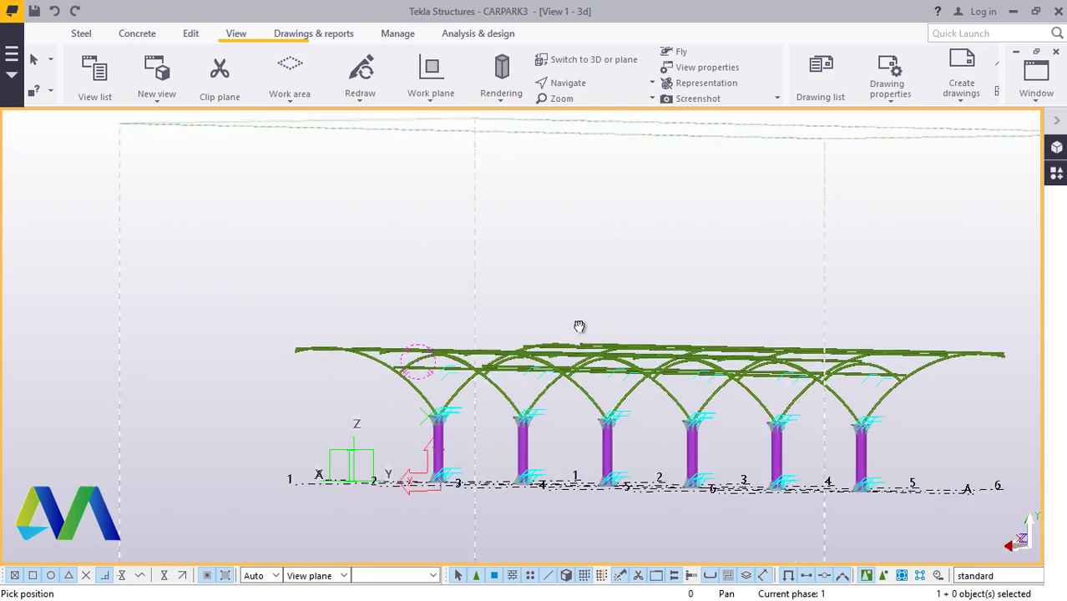
ctrl+middle_drag(653, 326, 842, 342)
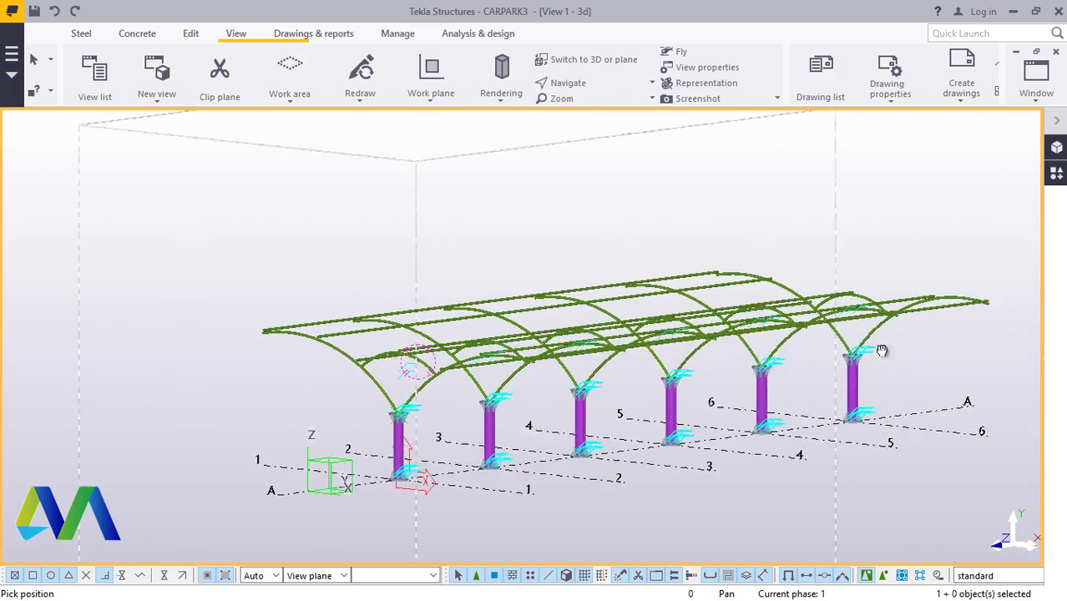
Examine up close how the straight beams meet the cambered beams and arched ties around grids 1 to 3
scroll(504, 356, up, 6)
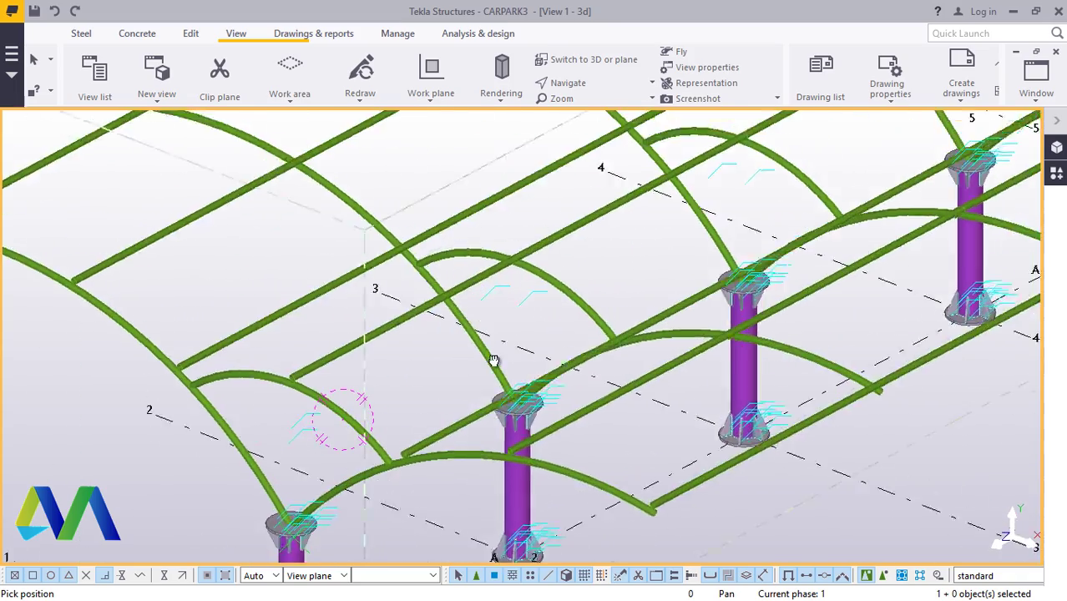
scroll(455, 359, down, 3)
ctrl+middle_drag(400, 362, 436, 335)
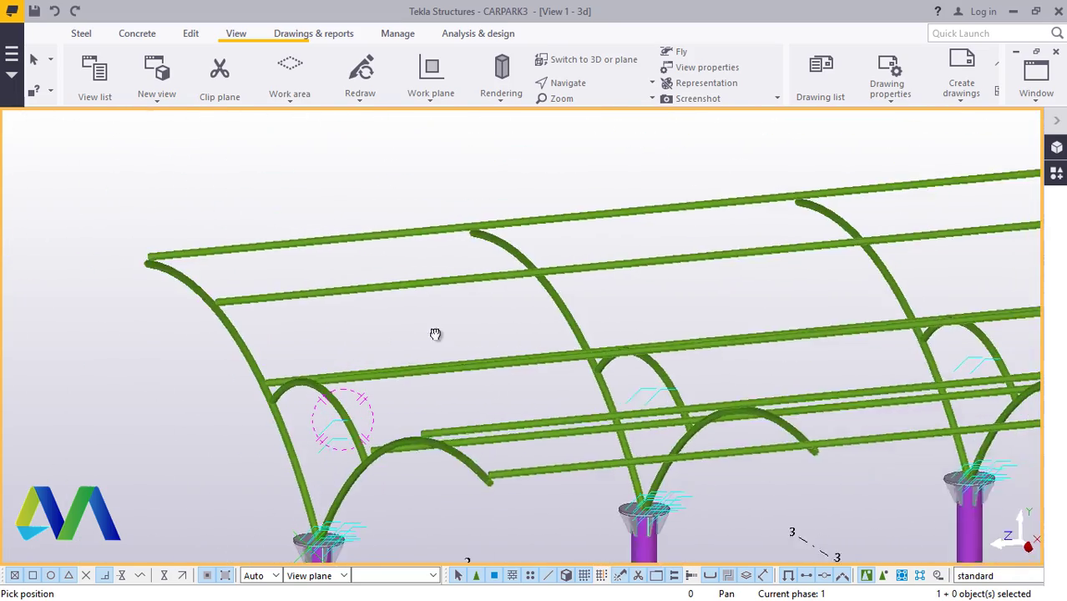
scroll(517, 332, up, 3)
ctrl+middle_drag(517, 333, 350, 357)
scroll(495, 388, down, 3)
ctrl+middle_drag(494, 388, 232, 367)
scroll(556, 389, up, 3)
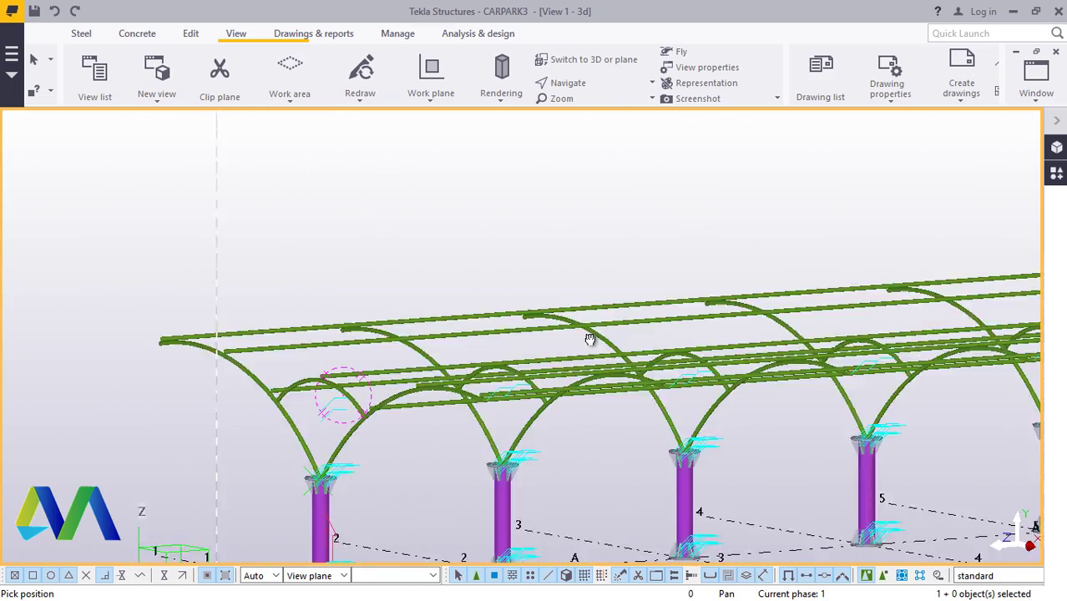